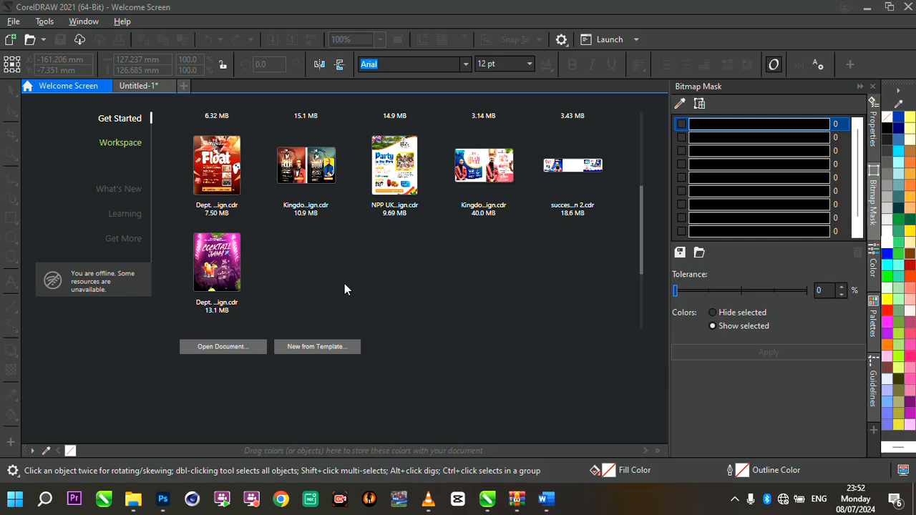
- Start a new document and name it food flyer design
key(ctrl+n)
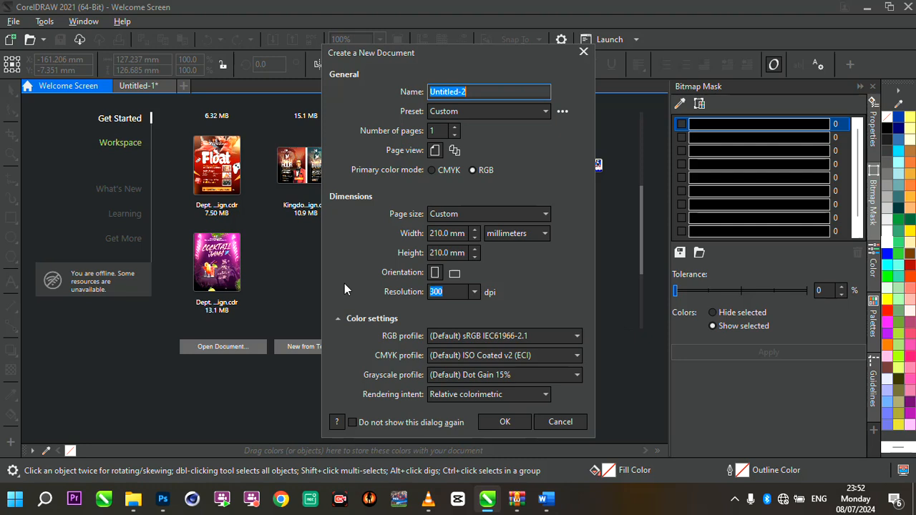
click(485, 88)
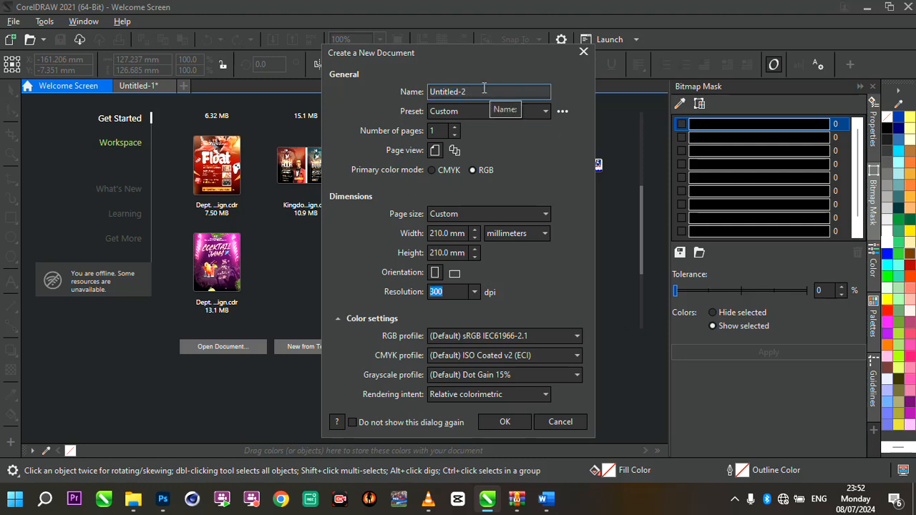
double_click(484, 88)
text(food flyer design)
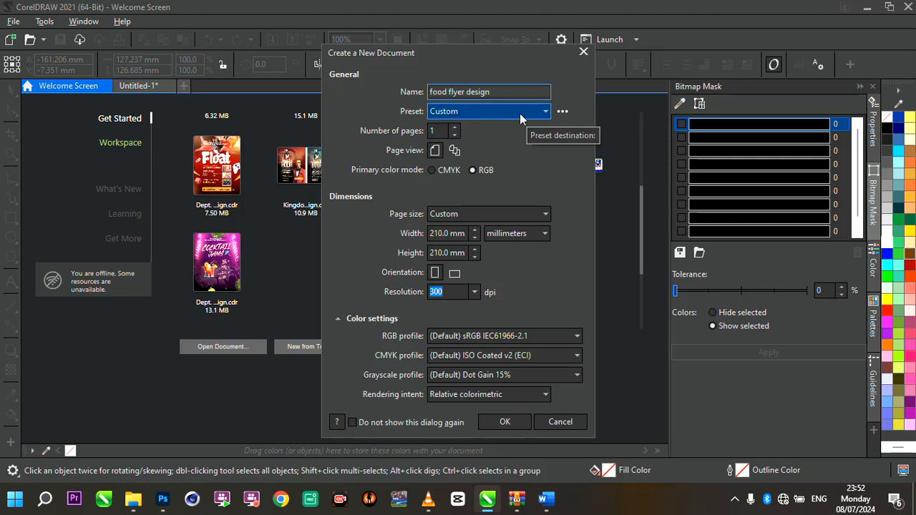
click(430, 133)
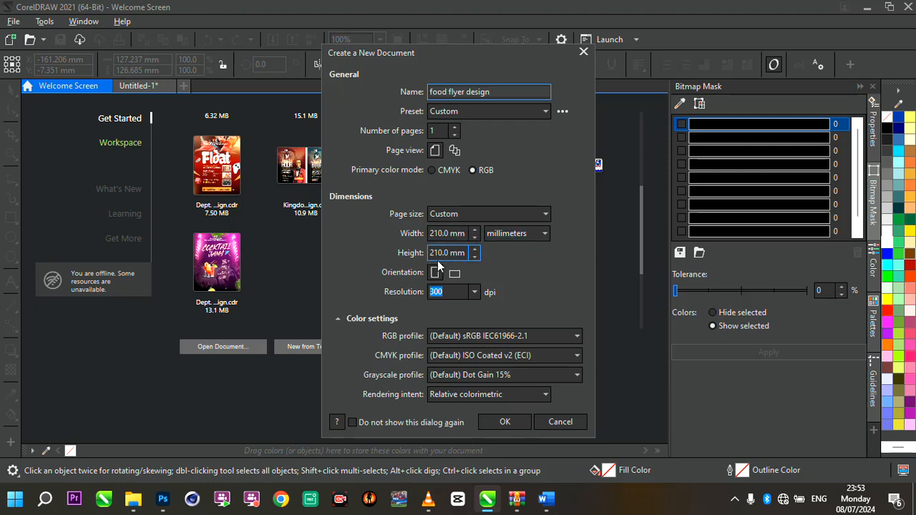
- Set the page height to 270 mm and create the document
click(466, 253)
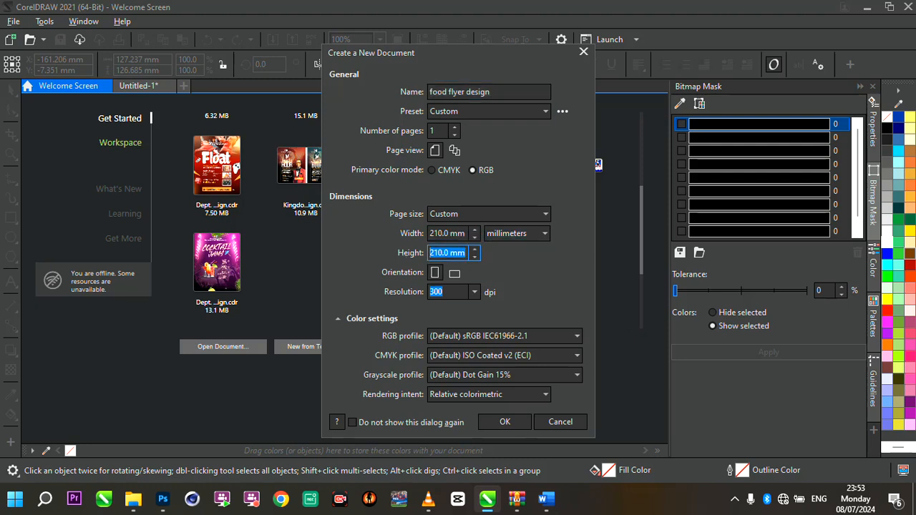
text(270)
click(458, 292)
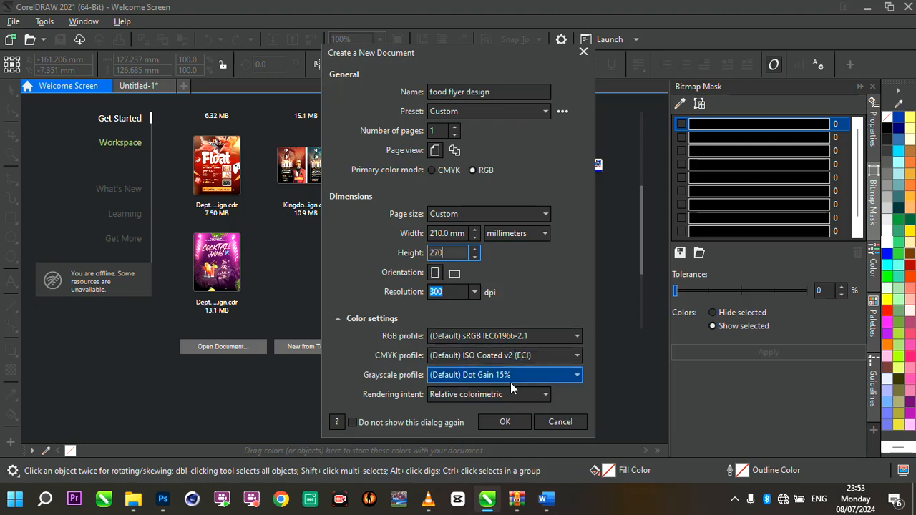
click(504, 422)
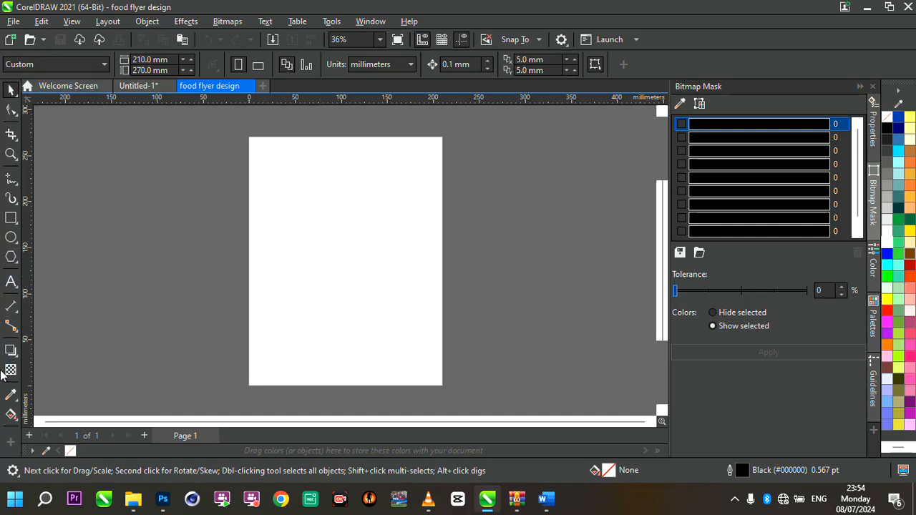
- Draw a rectangle and size it to 210 by 270 mm
click(11, 394)
click(10, 217)
drag(148, 172, 298, 329)
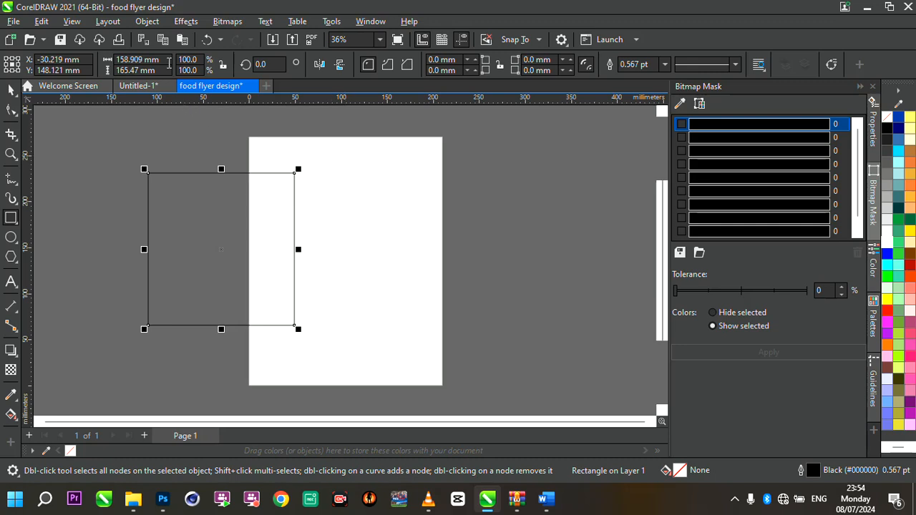
drag(166, 58, 73, 70)
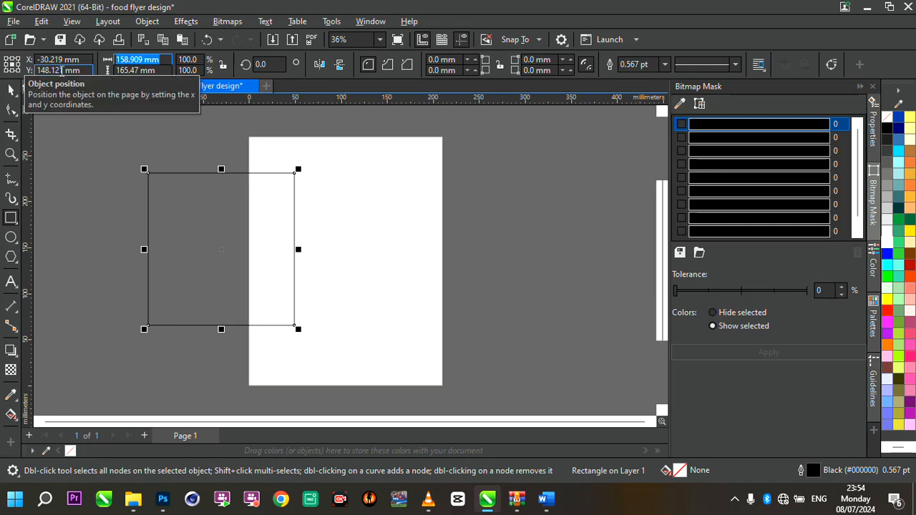
text(210)
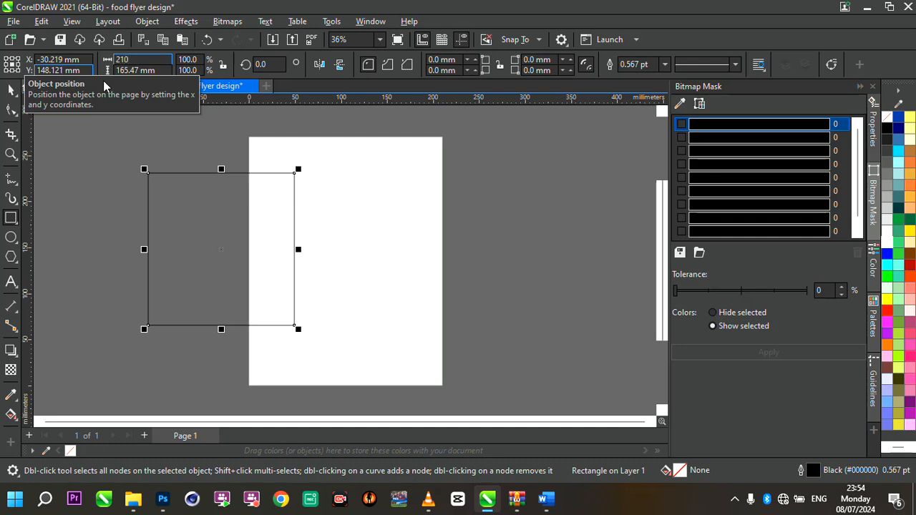
key(Tab)
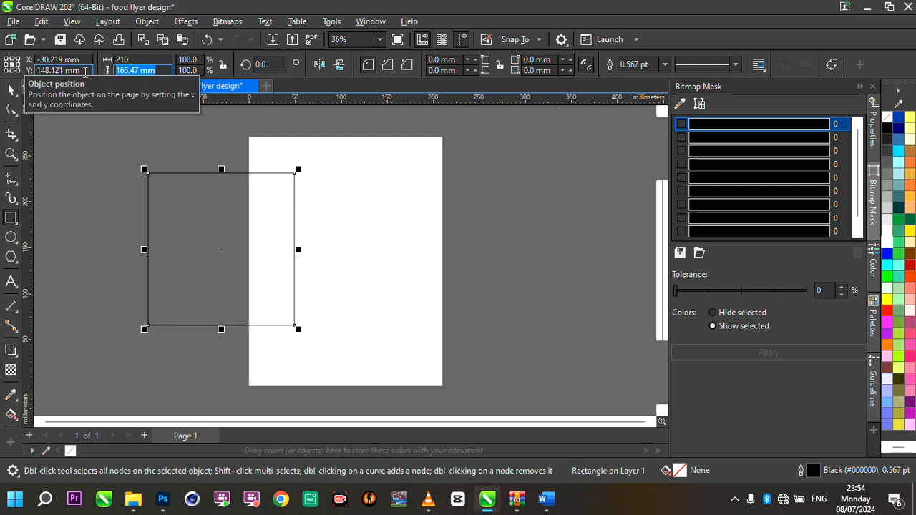
text(270)
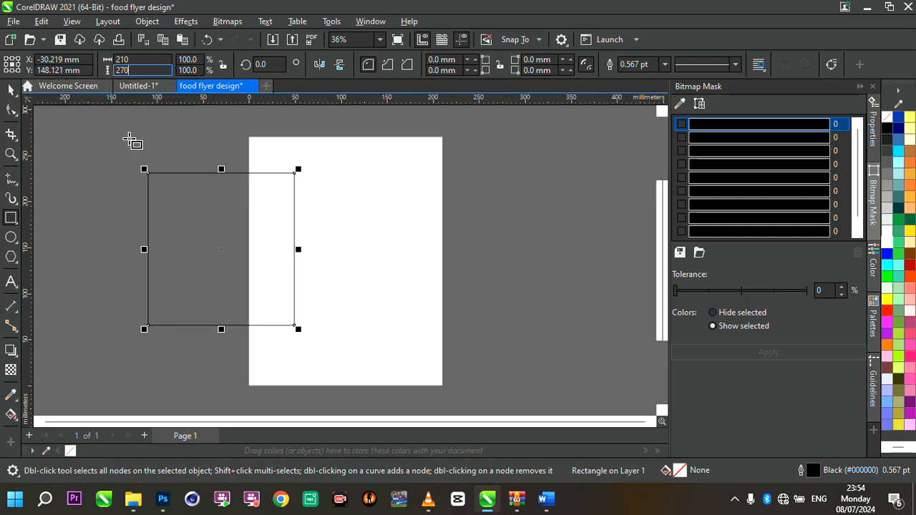
key(Return)
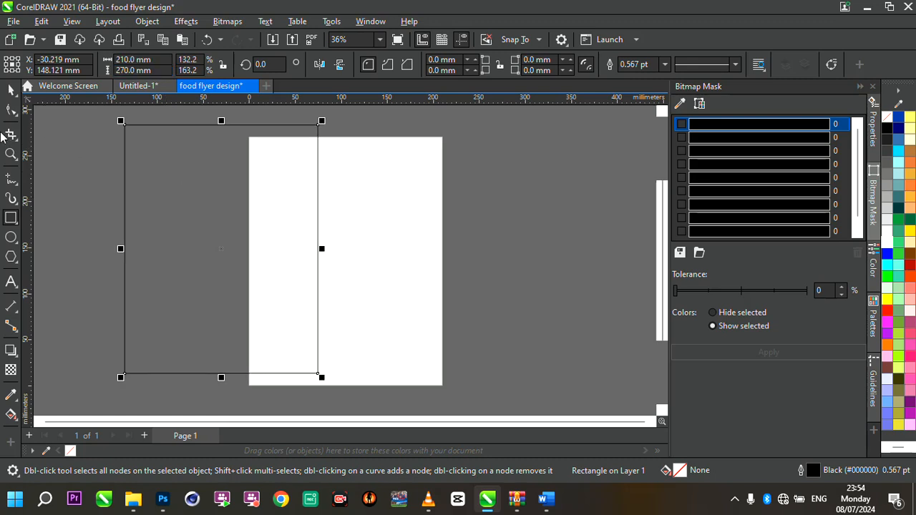
- Center the rectangle on the page
click(11, 89)
scroll(316, 207, down, 2)
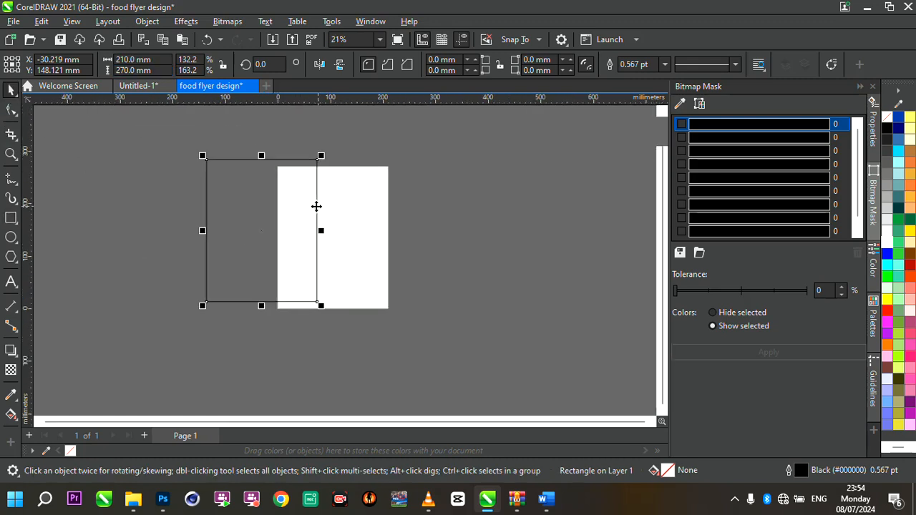
scroll(317, 206, up, 2)
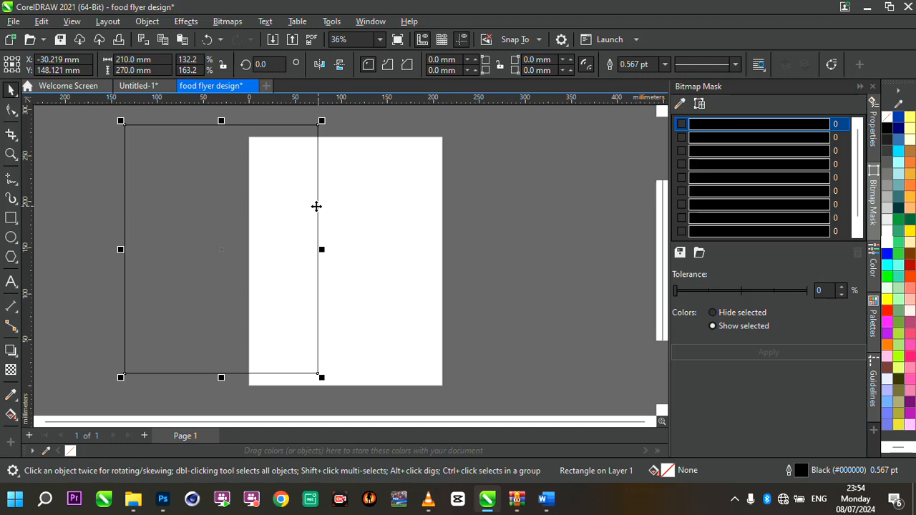
key(p)
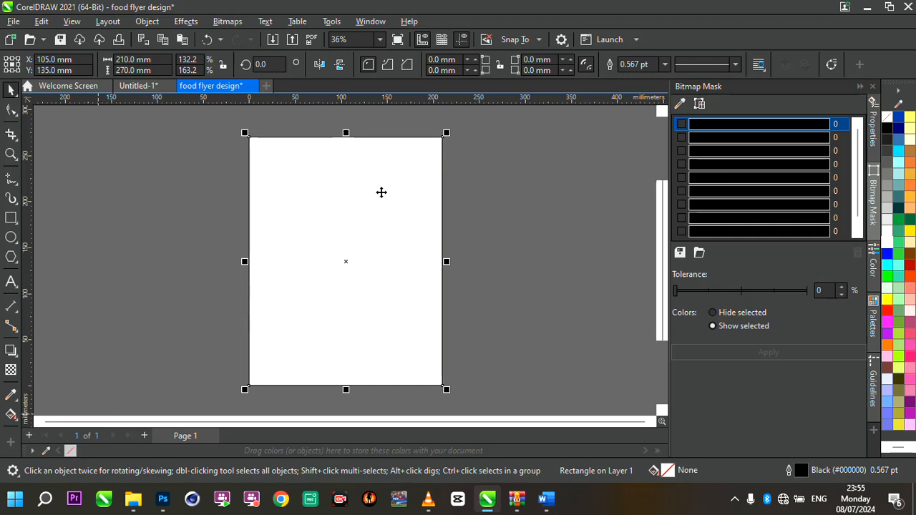
- Zoom in and out to check how the rectangle lines up with the page edges
scroll(312, 127, up, 2)
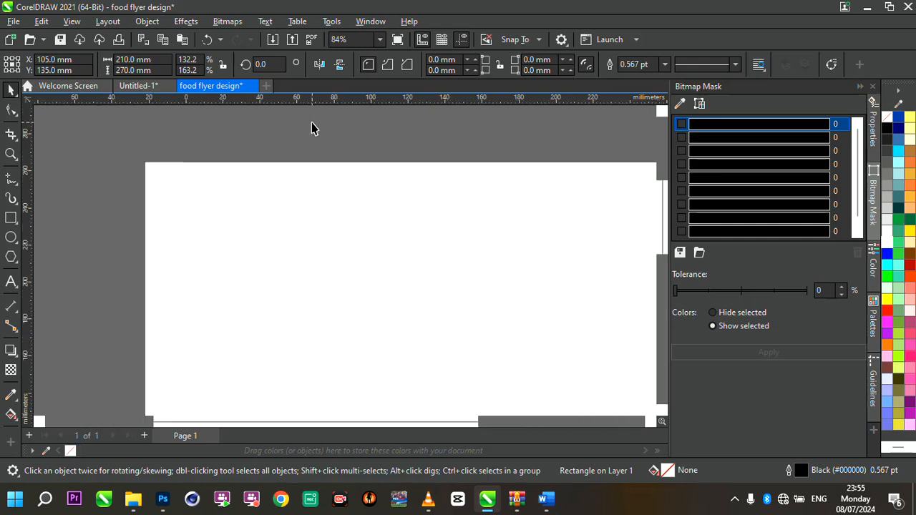
scroll(311, 127, up, 1)
scroll(364, 164, up, 3)
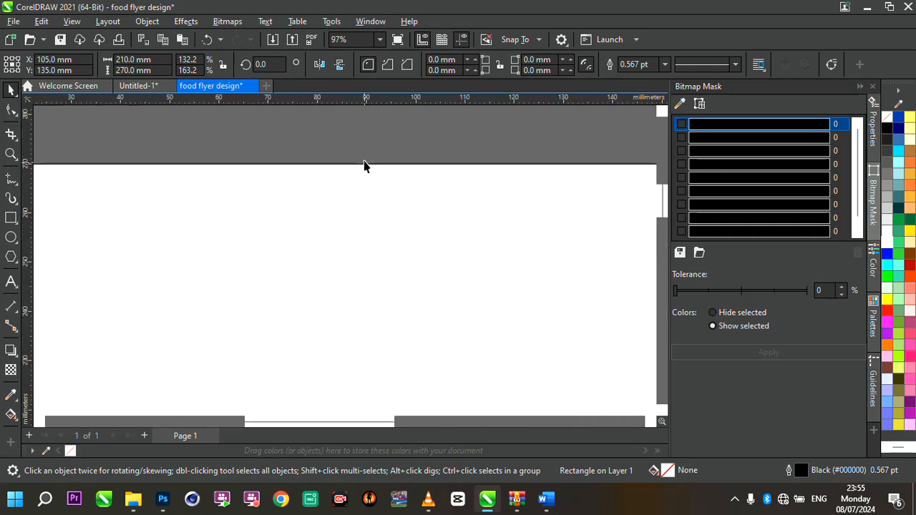
scroll(394, 164, up, 5)
scroll(394, 165, down, 1)
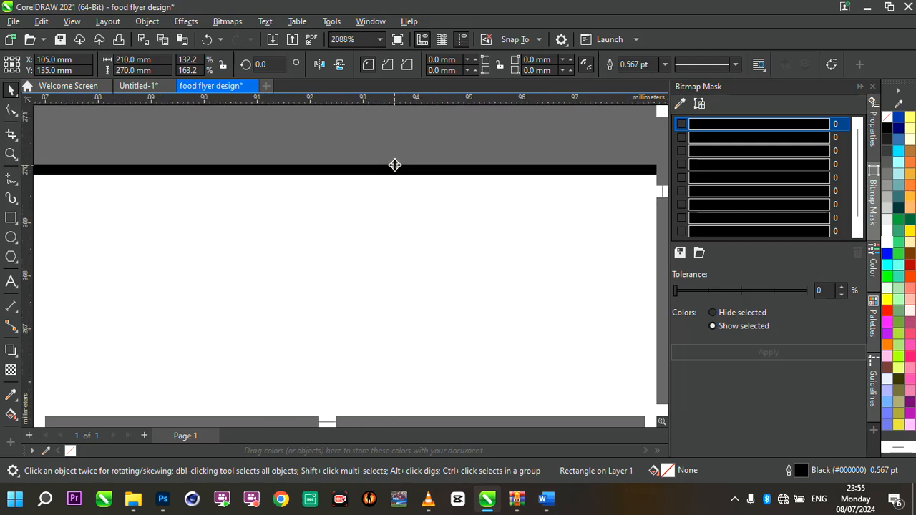
scroll(394, 164, down, 15)
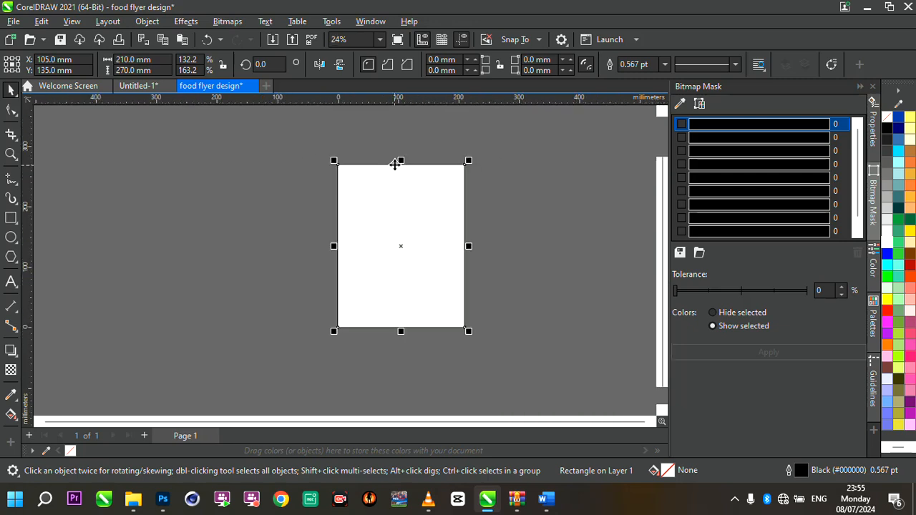
scroll(394, 164, up, 1)
scroll(468, 291, up, 2)
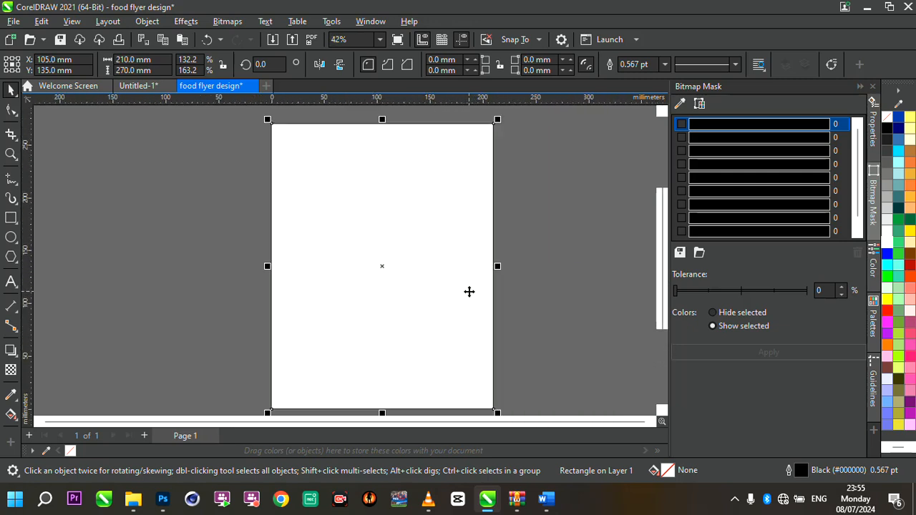
scroll(469, 291, down, 1)
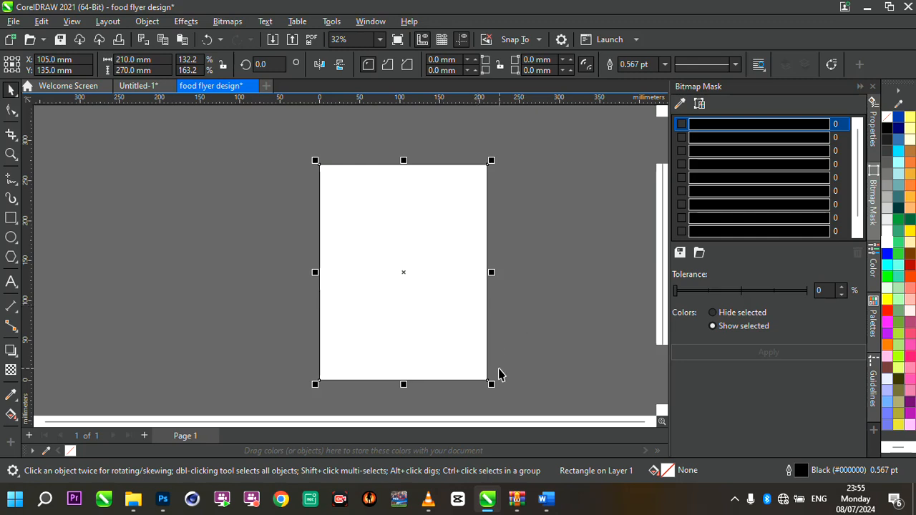
scroll(496, 372, up, 2)
scroll(496, 372, down, 1)
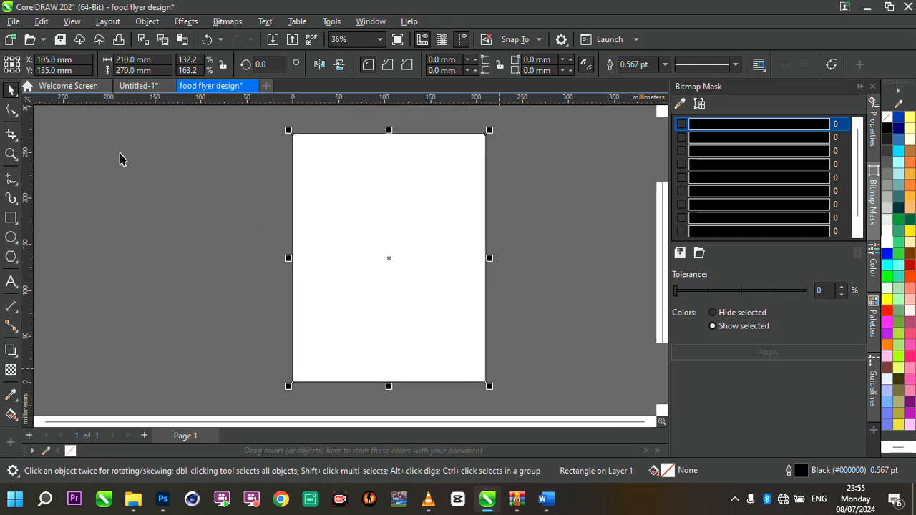
double_click(10, 153)
click(9, 89)
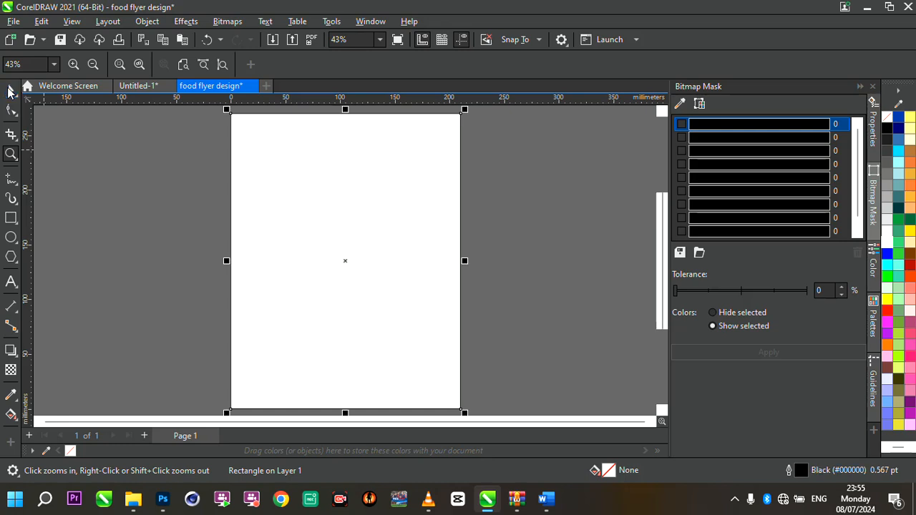
- Remove the outline from the page-sized rectangle
click(139, 191)
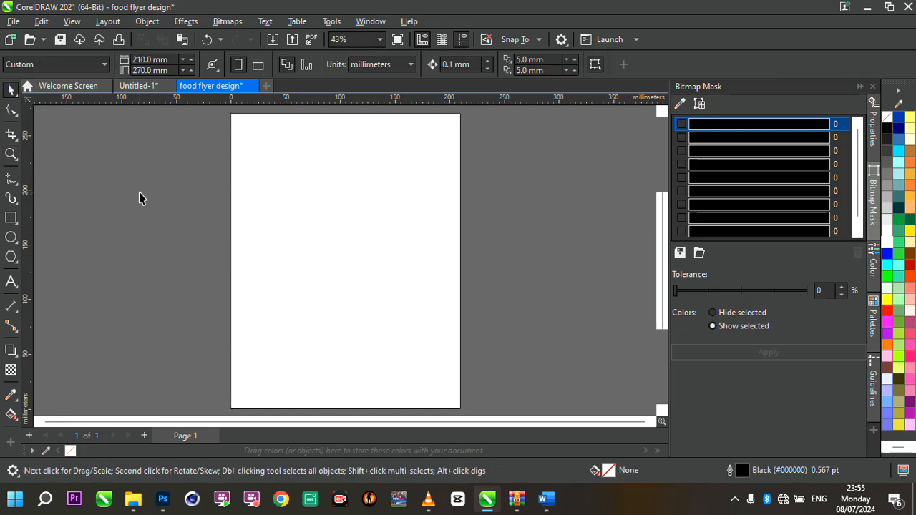
click(302, 228)
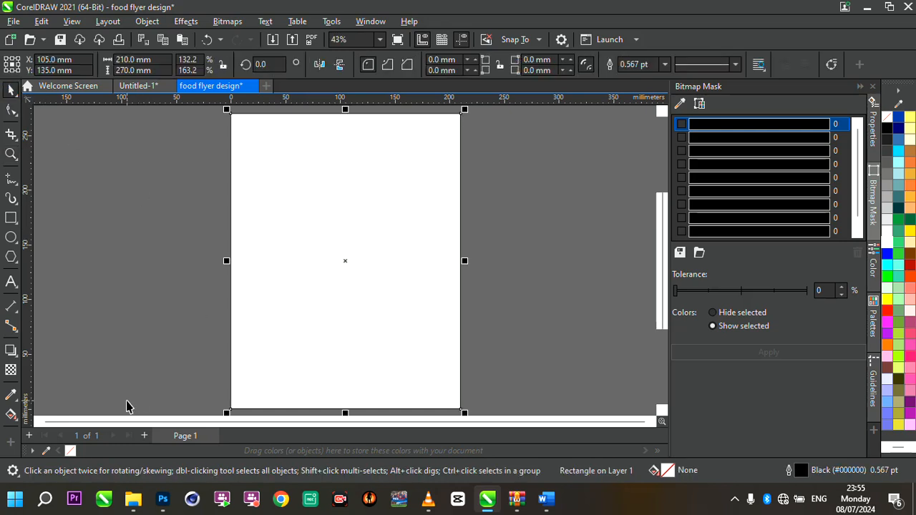
right_click(71, 452)
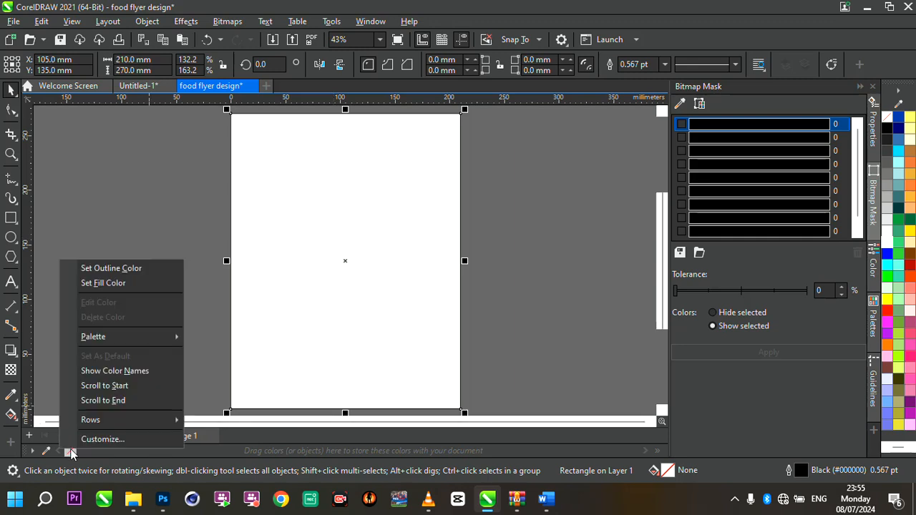
click(108, 268)
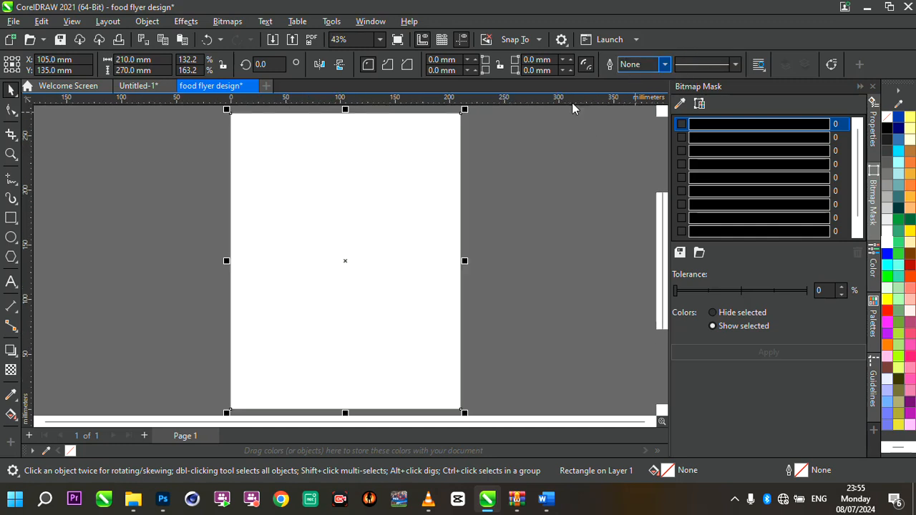
- Import all nine images from the design resources folder on the Desktop
click(115, 190)
click(425, 221)
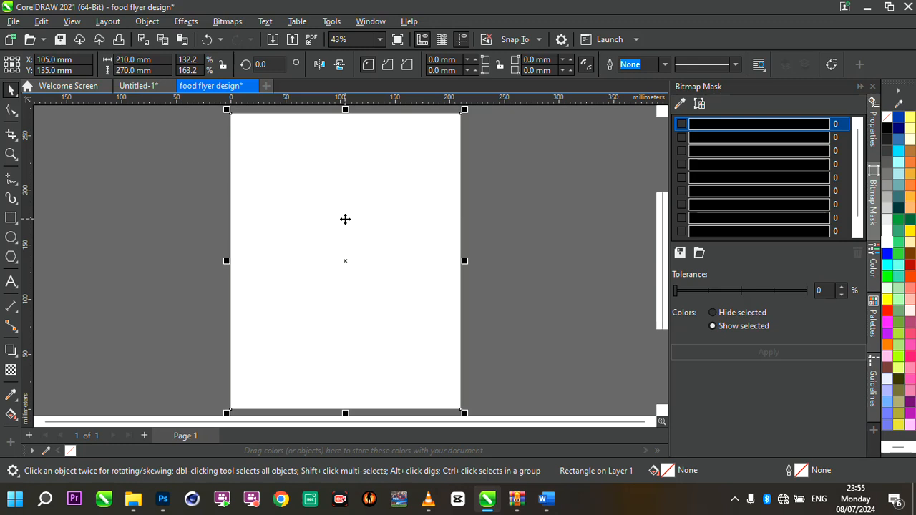
click(190, 229)
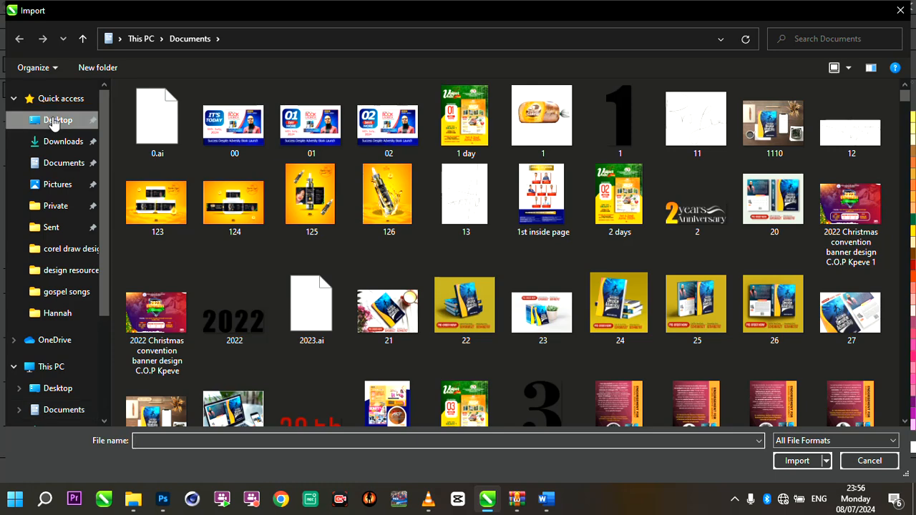
click(54, 122)
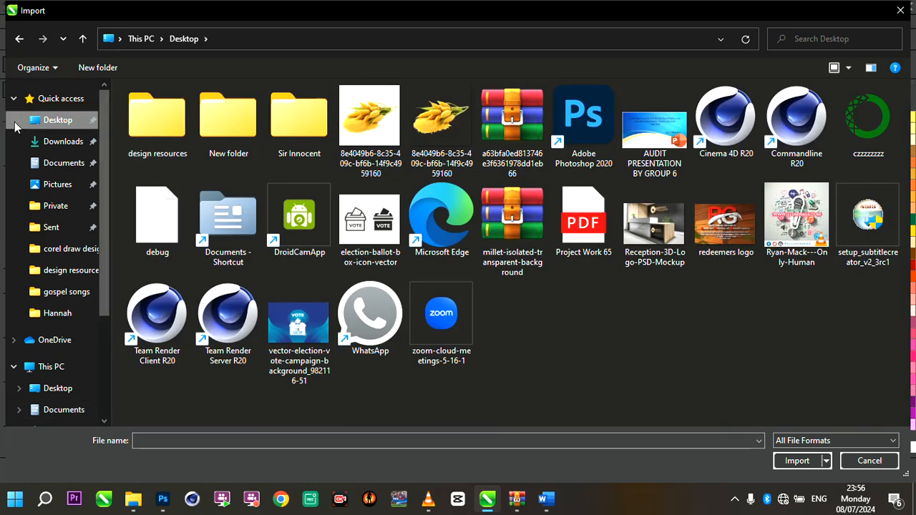
double_click(147, 127)
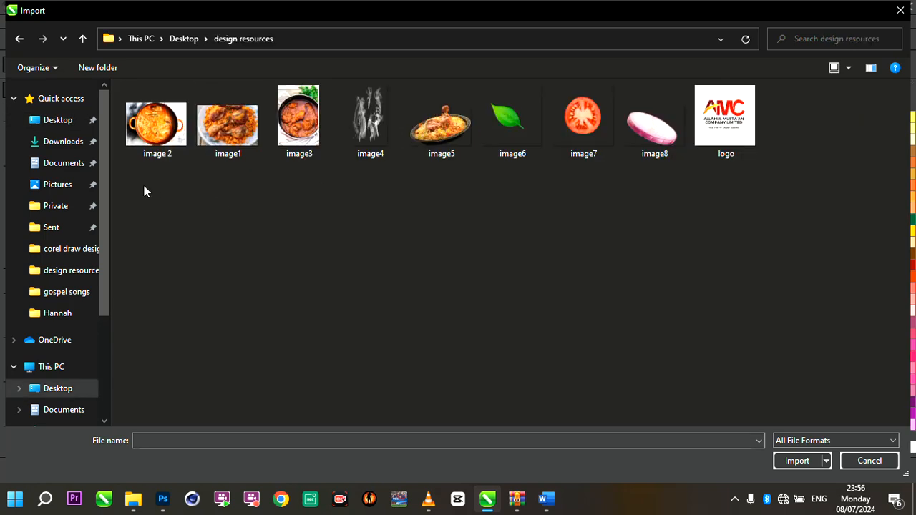
drag(138, 188, 795, 93)
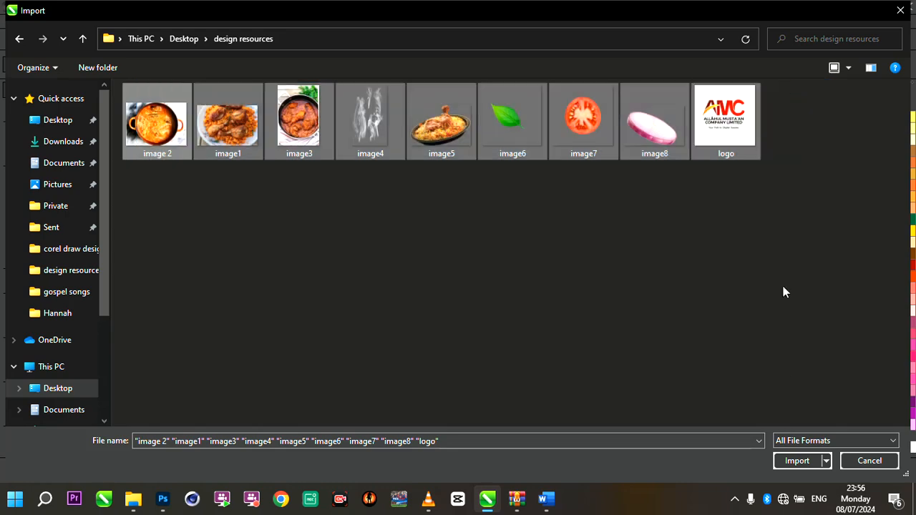
click(798, 461)
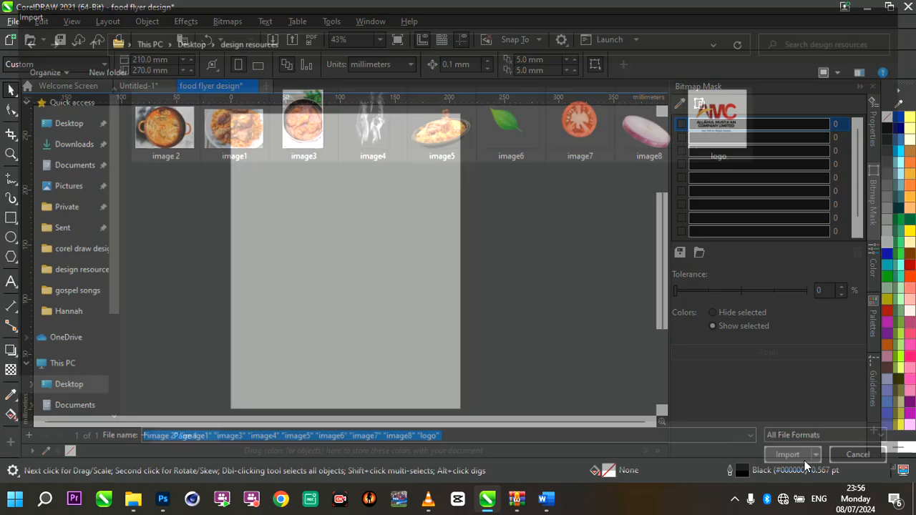
- Place the nine imported images one by one on the canvas around the page
drag(96, 150, 156, 221)
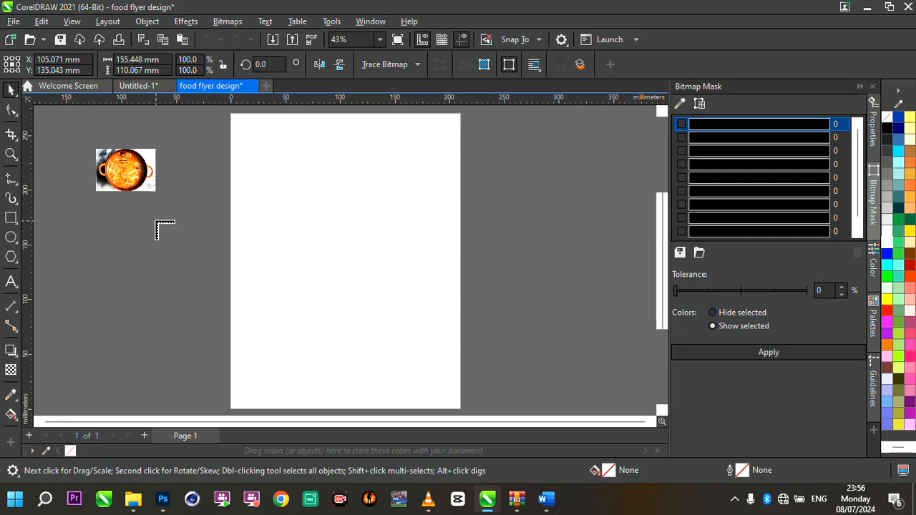
drag(96, 191, 215, 327)
drag(494, 128, 609, 254)
drag(519, 263, 647, 364)
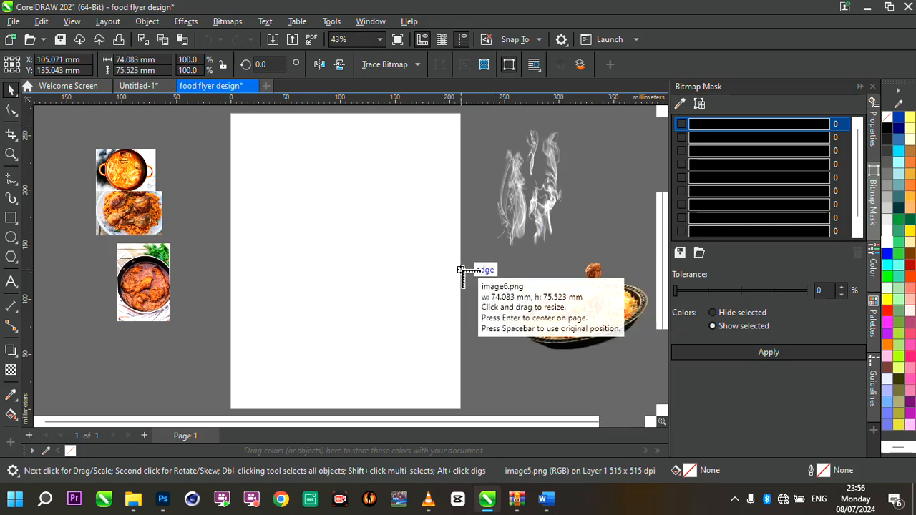
scroll(466, 269, down, 2)
click(530, 228)
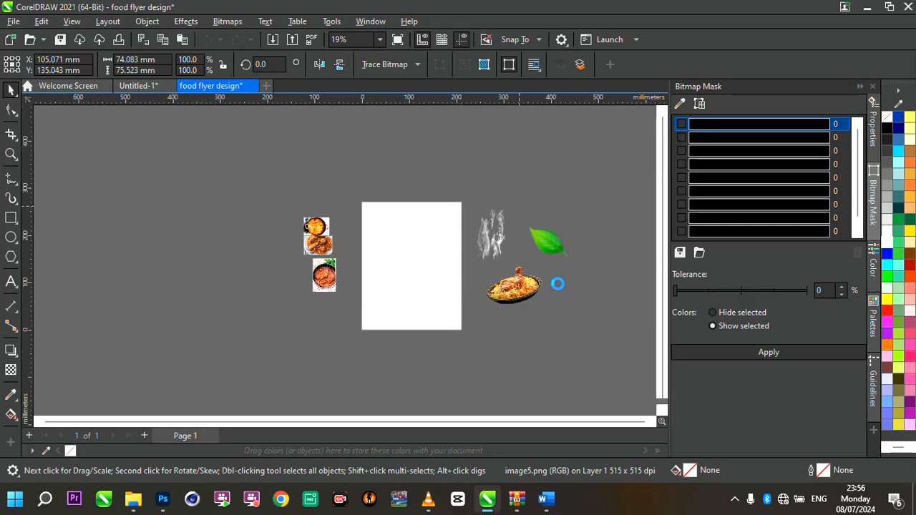
drag(558, 283, 618, 348)
click(503, 331)
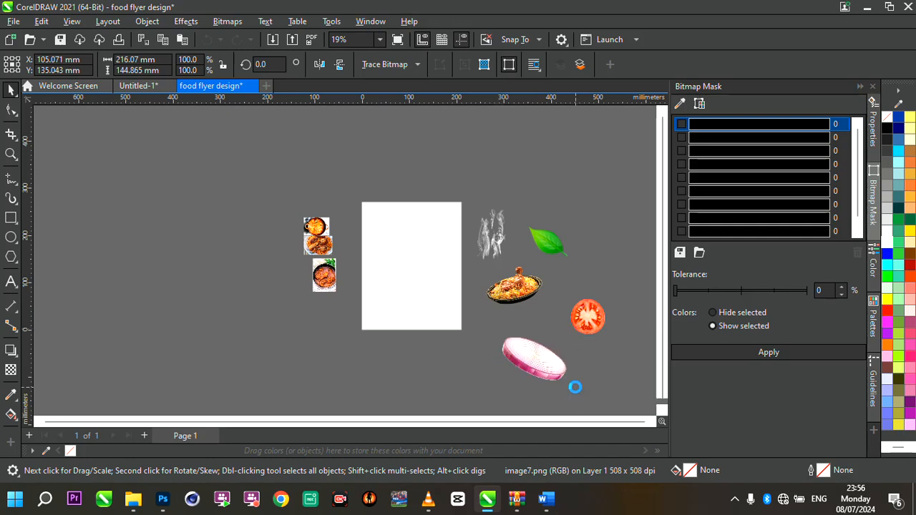
drag(542, 179, 600, 237)
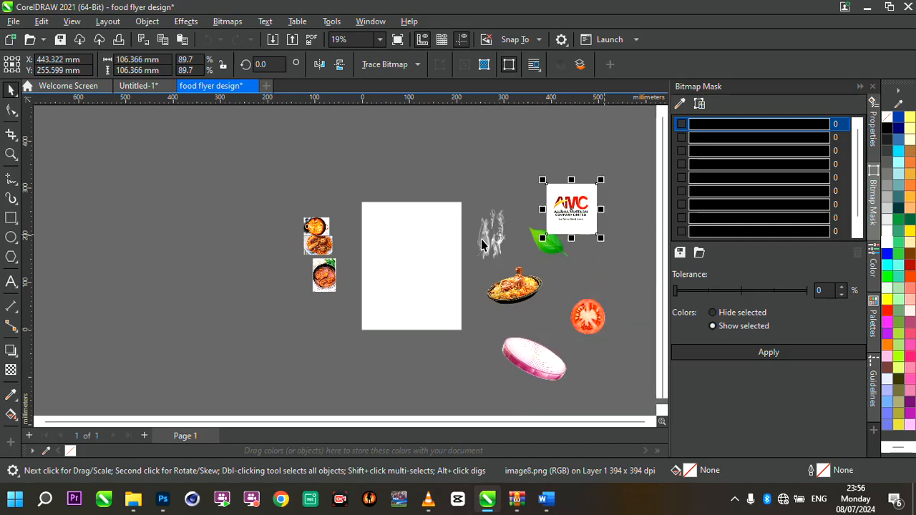
- Select the page-sized rectangle and apply a linear fountain fill across it
scroll(453, 250, up, 2)
scroll(453, 250, down, 1)
scroll(454, 252, up, 2)
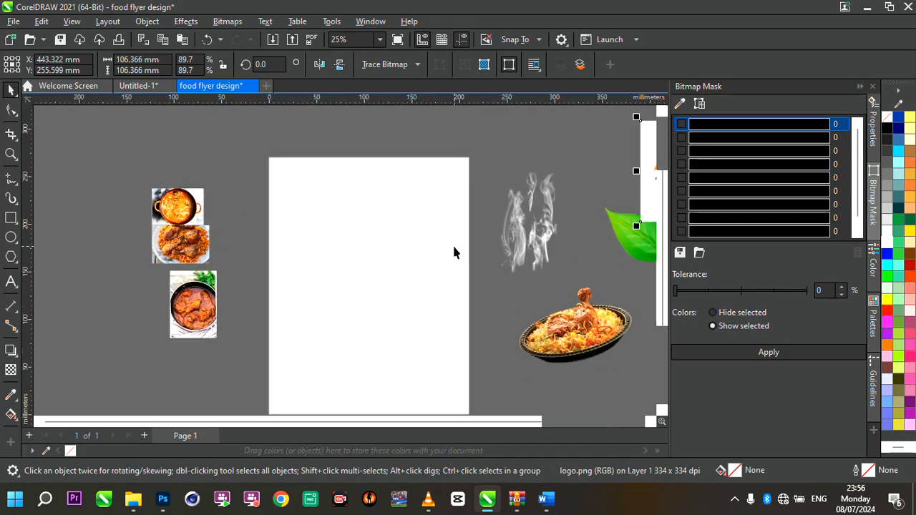
click(454, 251)
scroll(496, 266, down, 1)
scroll(498, 268, up, 1)
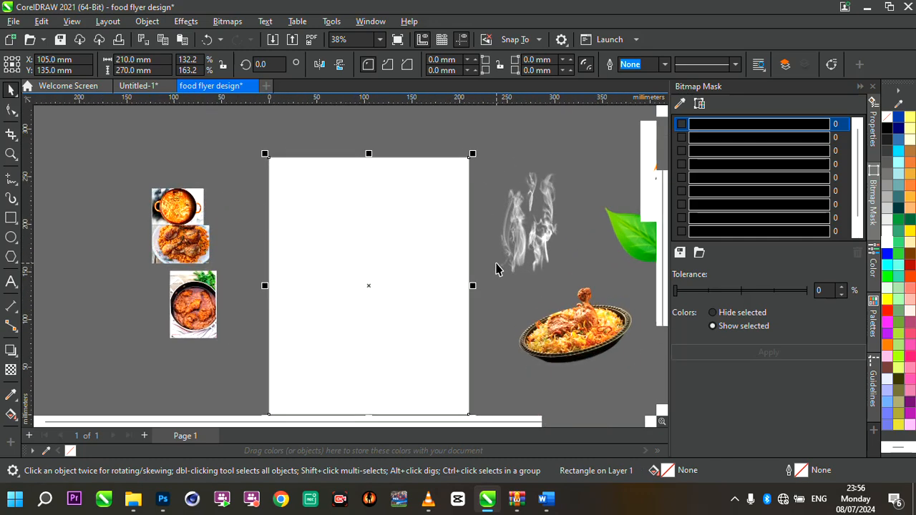
scroll(498, 264, down, 2)
scroll(503, 301, up, 2)
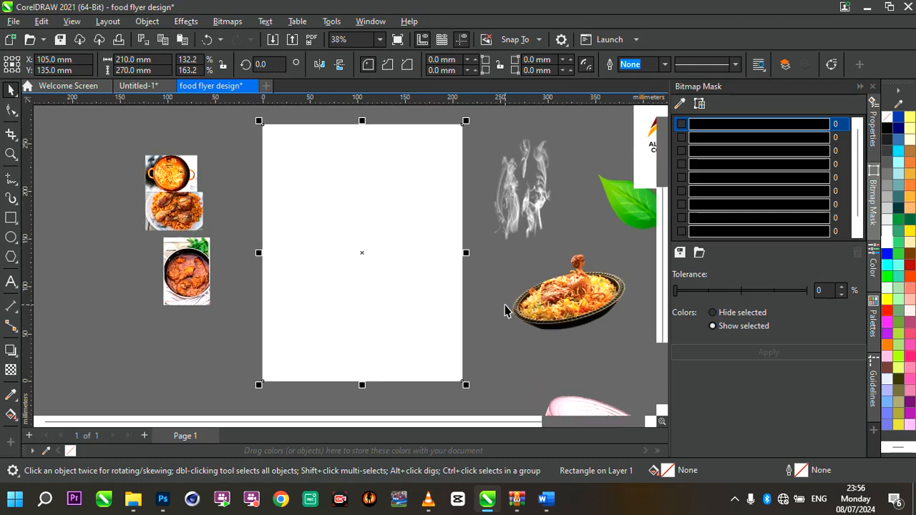
key(g)
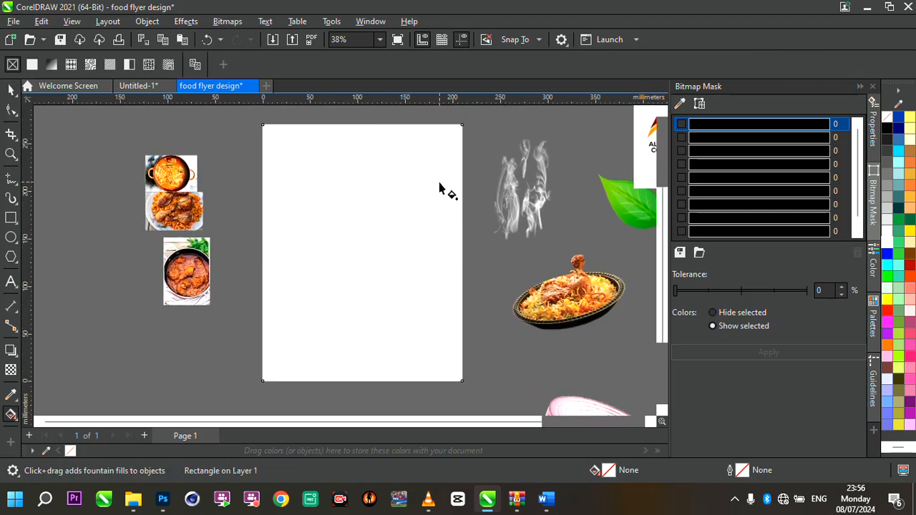
drag(287, 312, 500, 226)
click(11, 91)
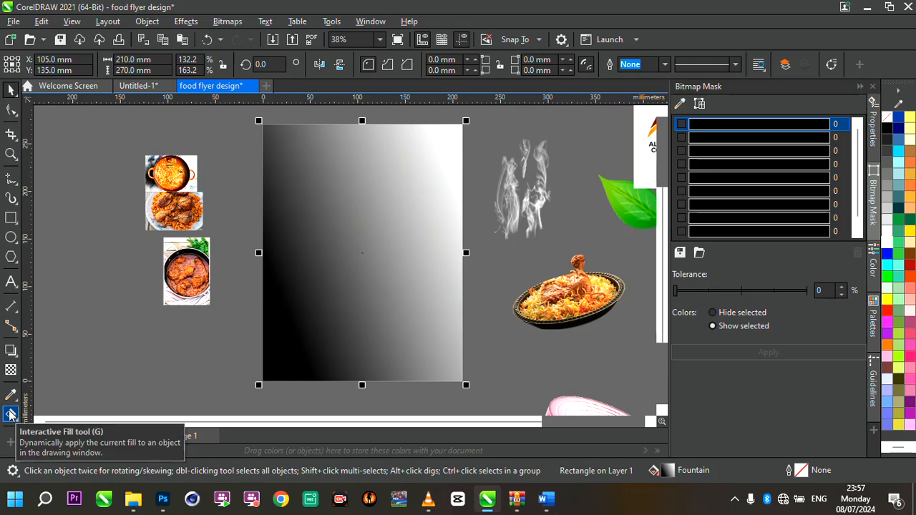
- With the Interactive Fill tool, set the fountain fill's start colour to yellow and end colour to orange
click(10, 415)
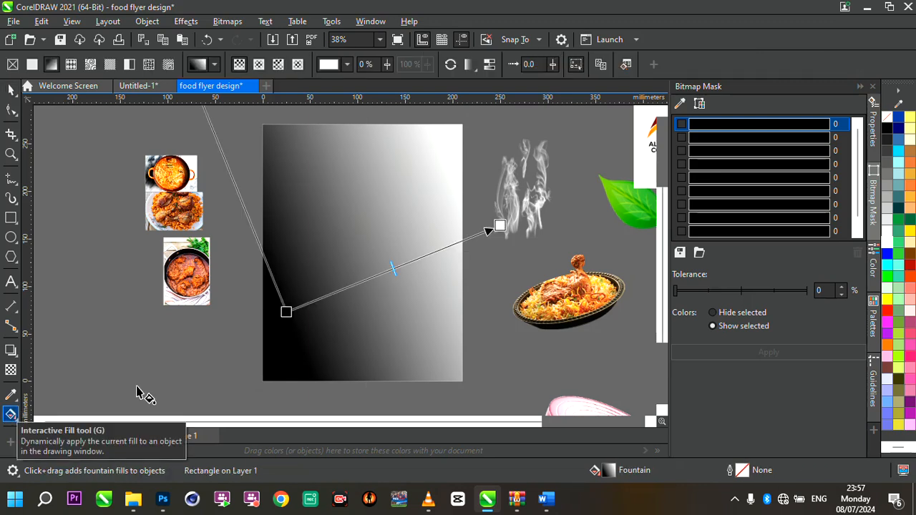
drag(284, 313, 268, 327)
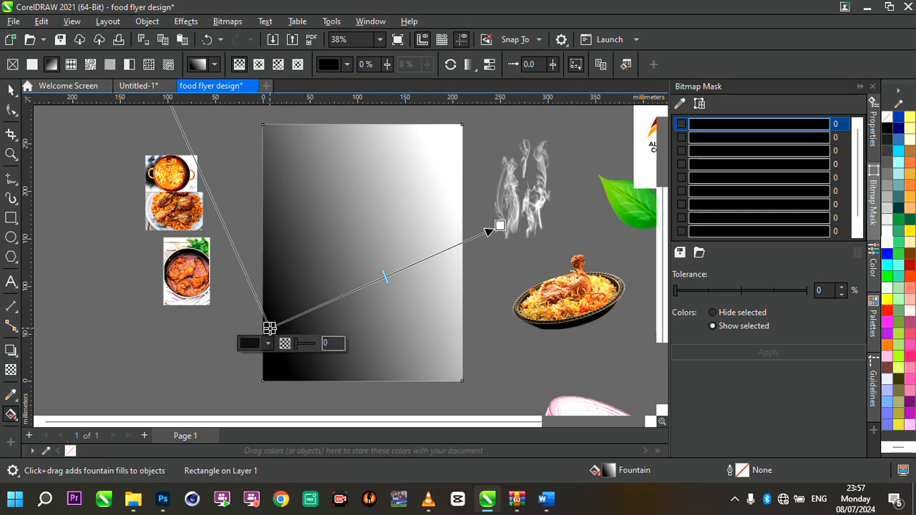
mouse_move(500, 226)
mouse_down()
mouse_move(506, 214)
mouse_move(495, 203)
mouse_move(501, 209)
mouse_up()
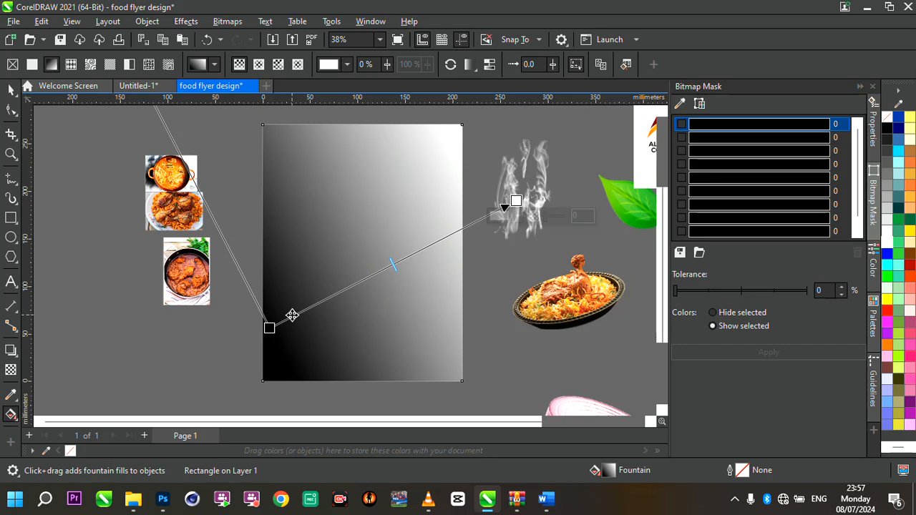
click(269, 328)
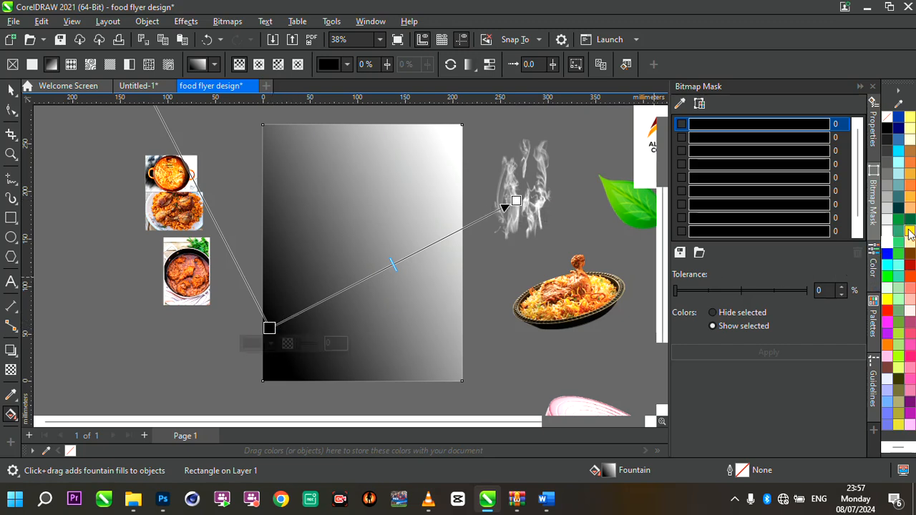
click(910, 232)
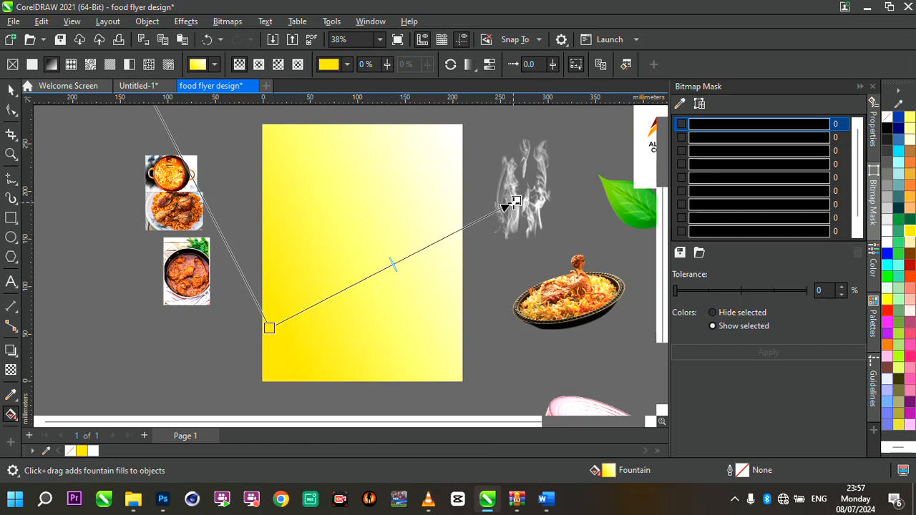
click(516, 202)
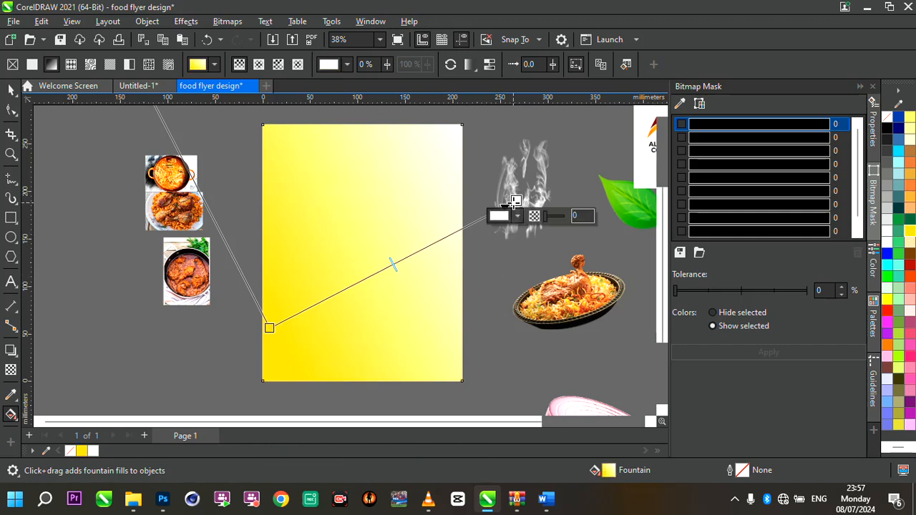
click(888, 346)
- Reposition the fountain fill handles so orange sits at the lower-left and yellow at the upper-right
drag(514, 203, 586, 168)
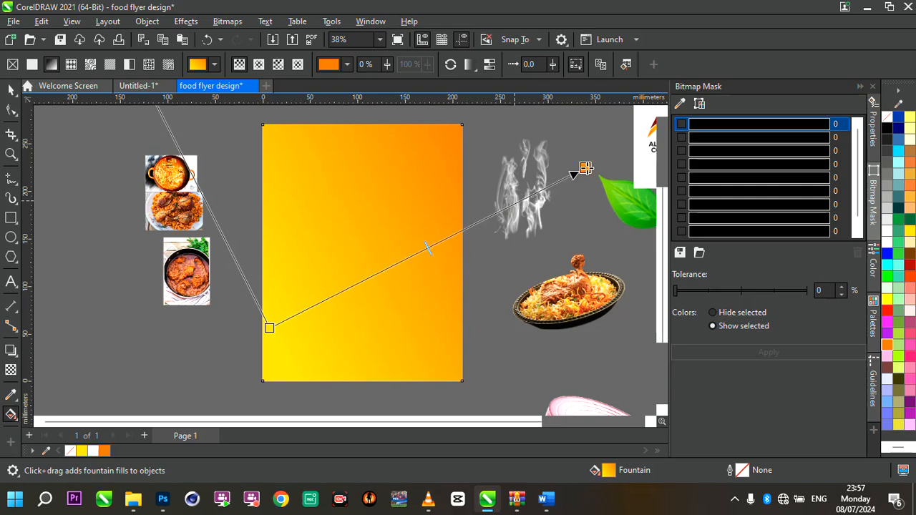
drag(268, 328, 315, 302)
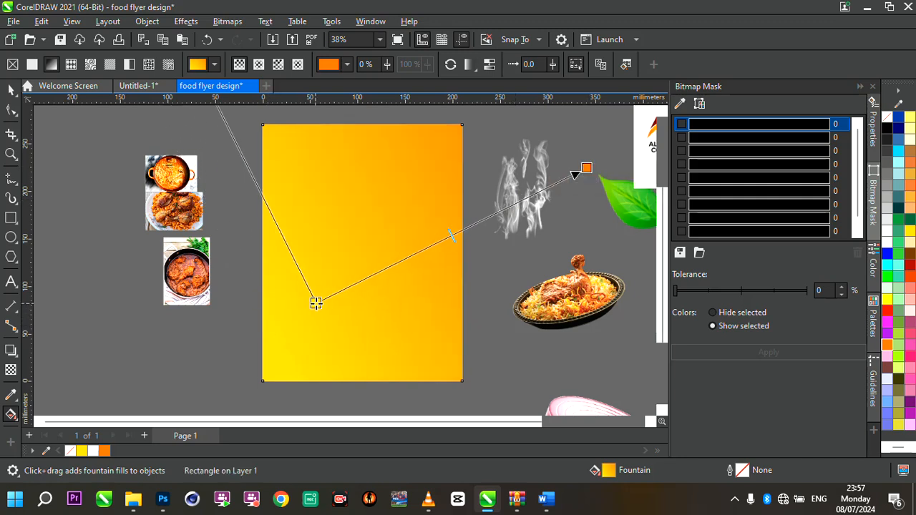
drag(580, 173, 248, 357)
drag(317, 303, 457, 173)
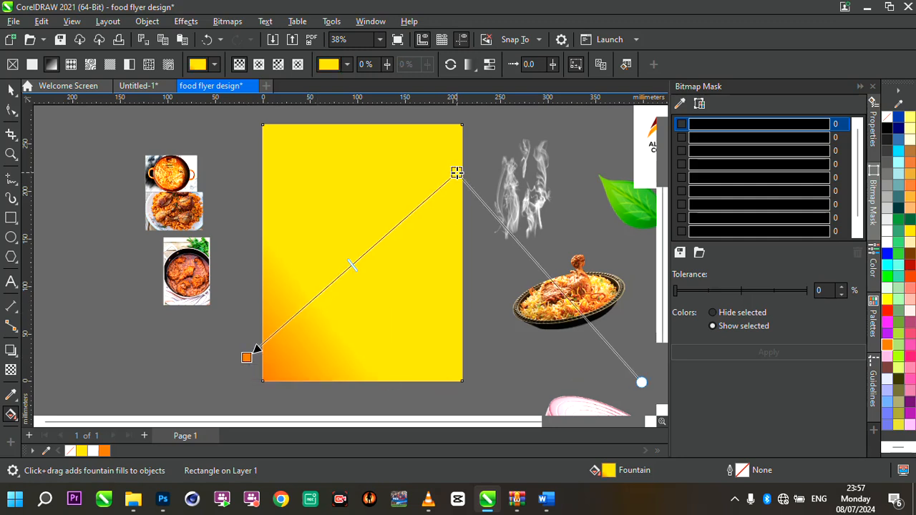
drag(246, 357, 159, 393)
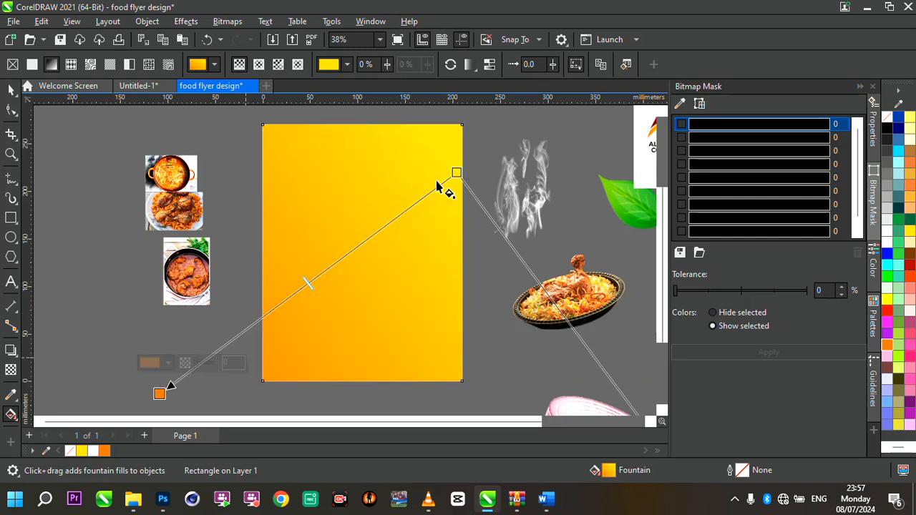
drag(456, 172, 472, 168)
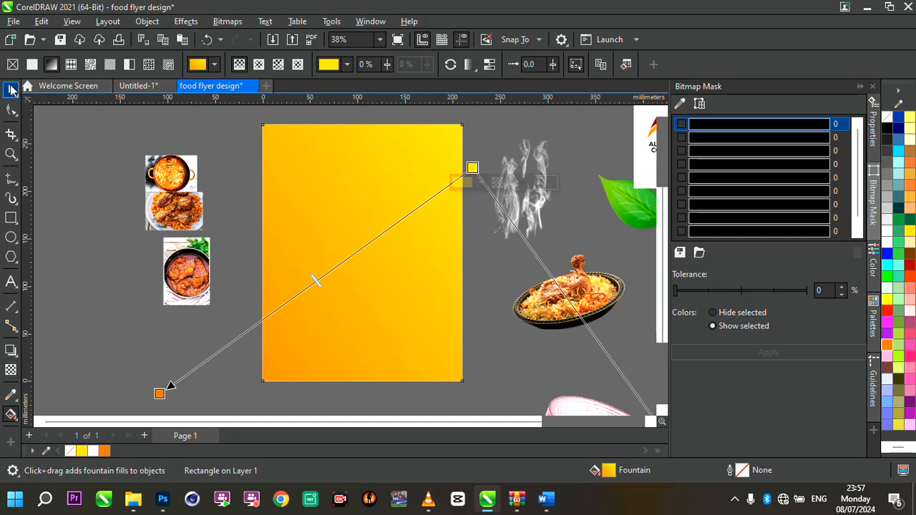
click(12, 90)
- Move the chicken and jollof rice photo (image1) onto the top of the page
scroll(355, 255, down, 1)
scroll(355, 254, up, 1)
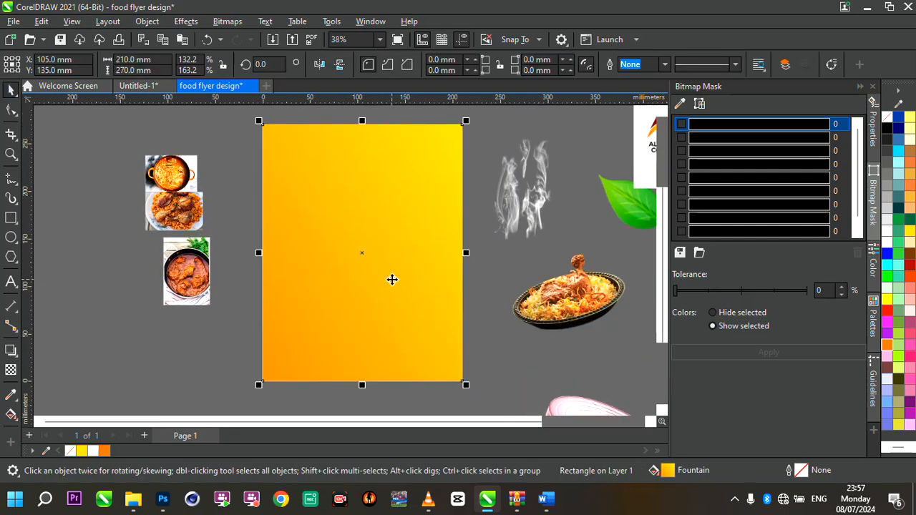
scroll(392, 279, down, 1)
click(285, 254)
scroll(378, 241, up, 1)
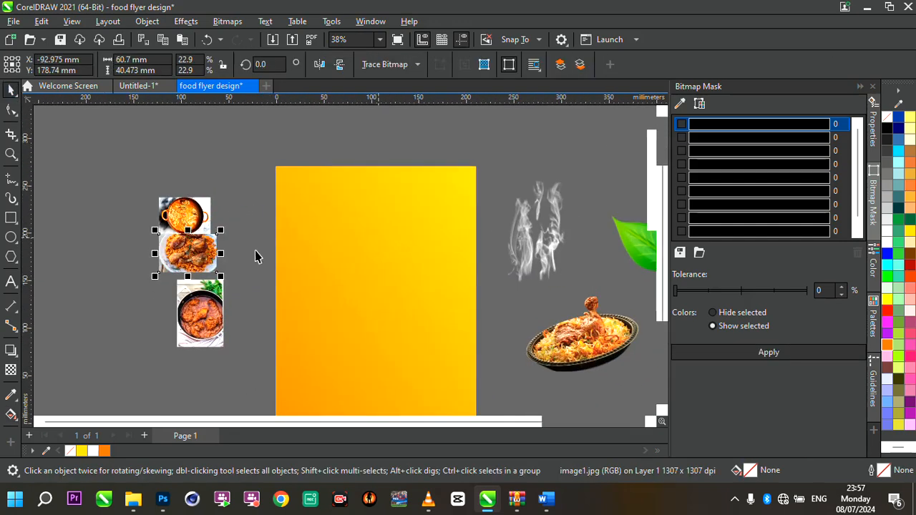
drag(355, 157, 556, 321)
scroll(383, 151, up, 1)
drag(399, 211, 309, 210)
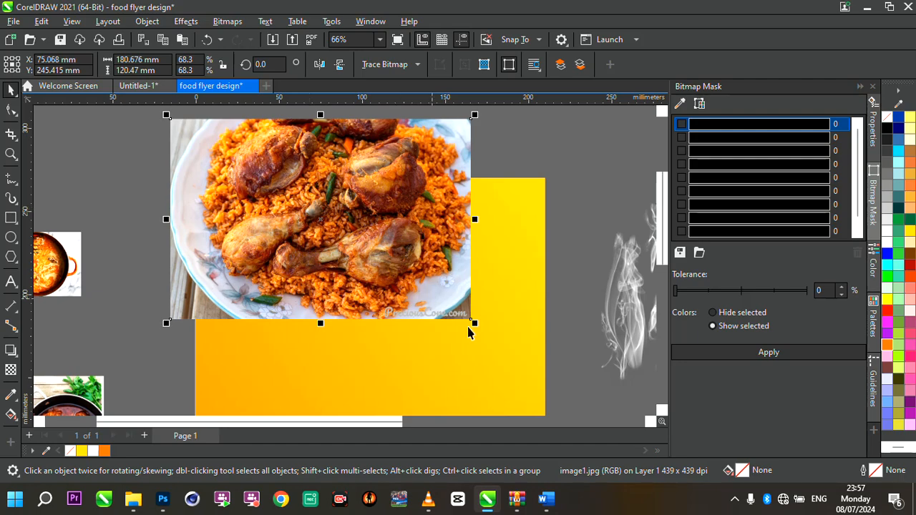
- Enlarge the chicken and rice photo to about 252 x 168 mm and adjust its position at the page top
drag(474, 322, 589, 398)
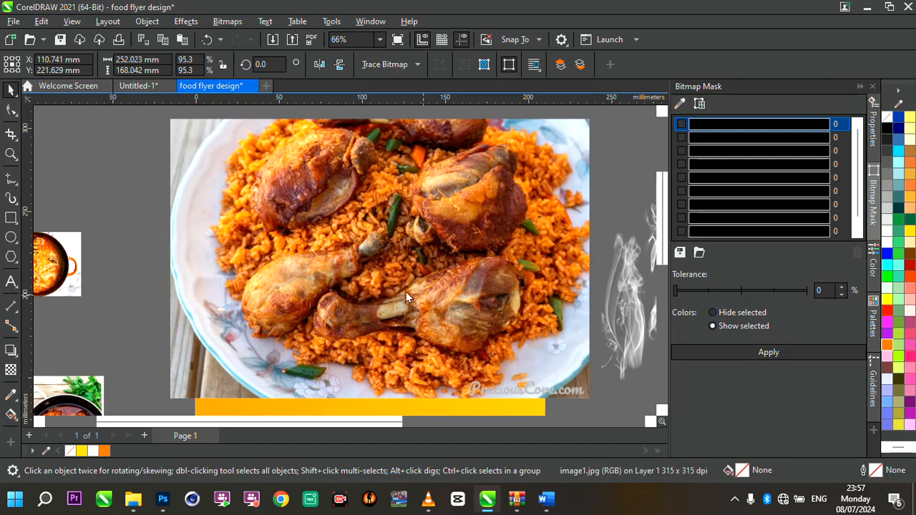
drag(424, 295, 383, 286)
scroll(514, 269, down, 5)
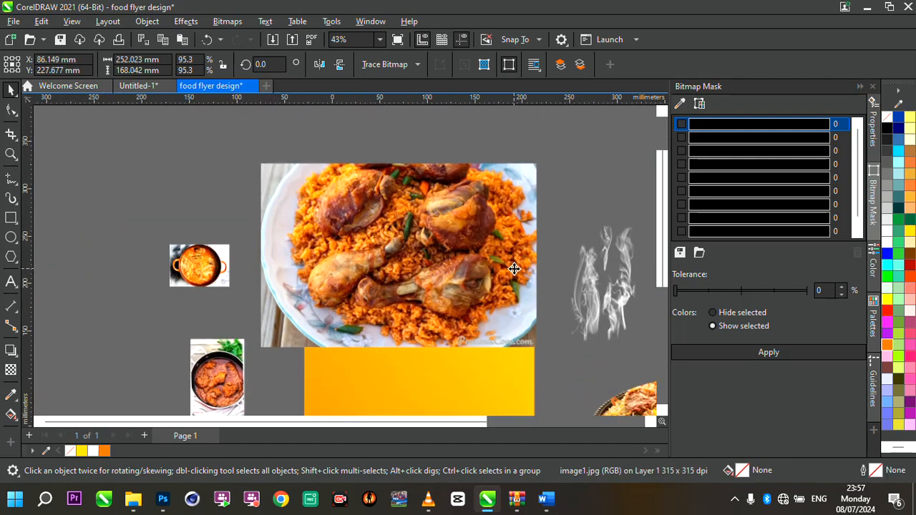
scroll(545, 310, up, 2)
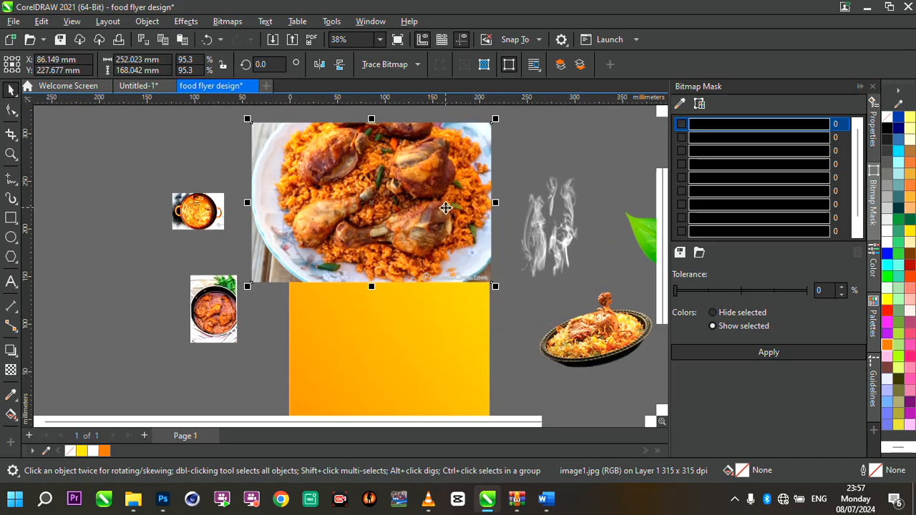
scroll(545, 310, up, 1)
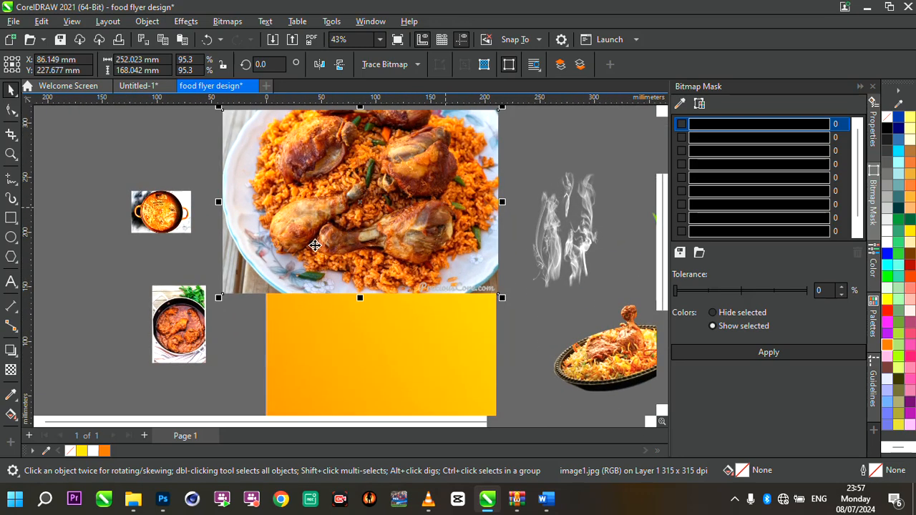
- Apply a vertical fountain transparency to the food photo so its lower part fades out
click(11, 370)
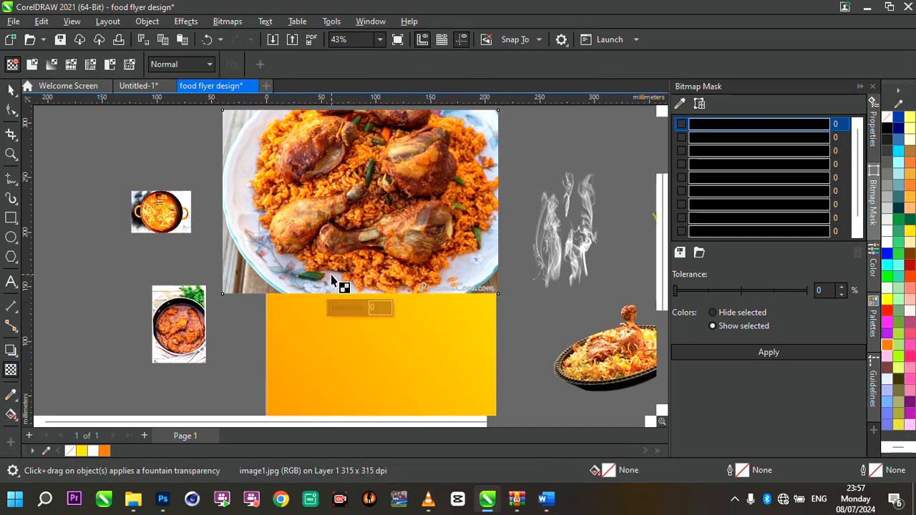
drag(373, 231, 373, 284)
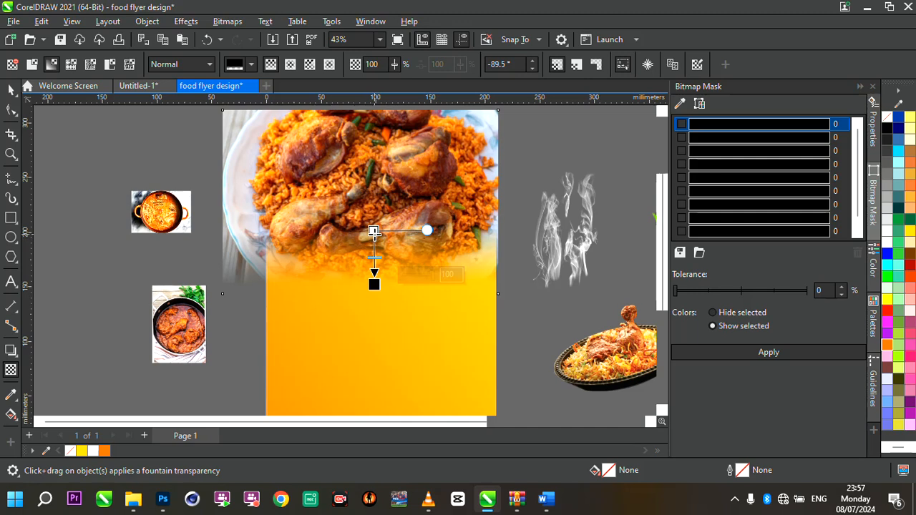
drag(374, 231, 374, 218)
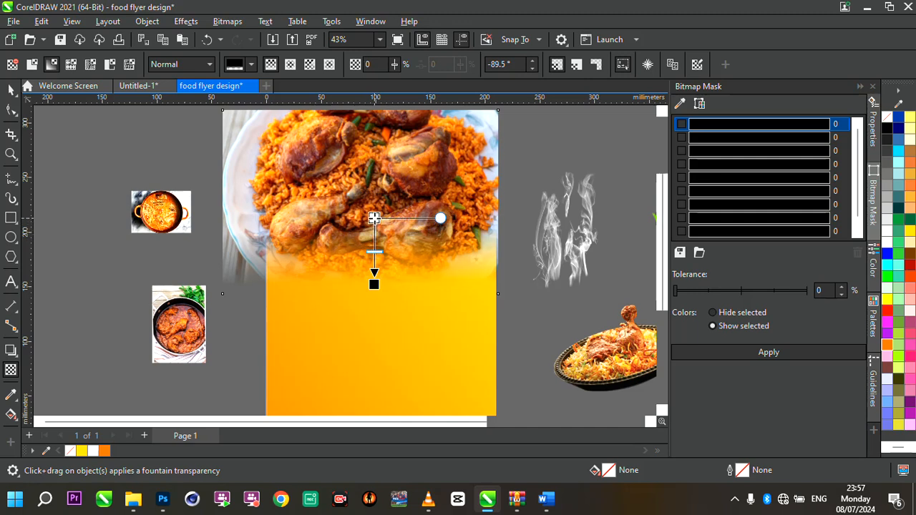
drag(375, 284, 374, 272)
drag(374, 219, 373, 186)
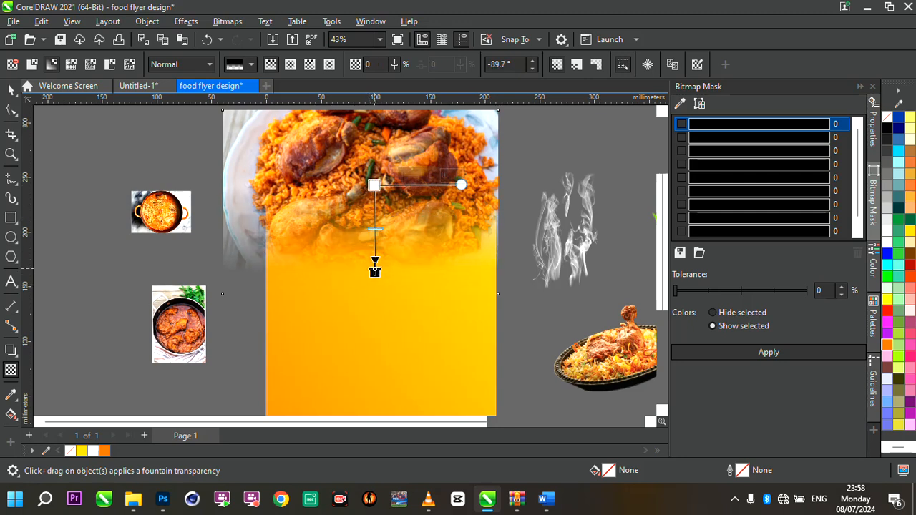
drag(374, 271, 374, 262)
drag(374, 186, 372, 184)
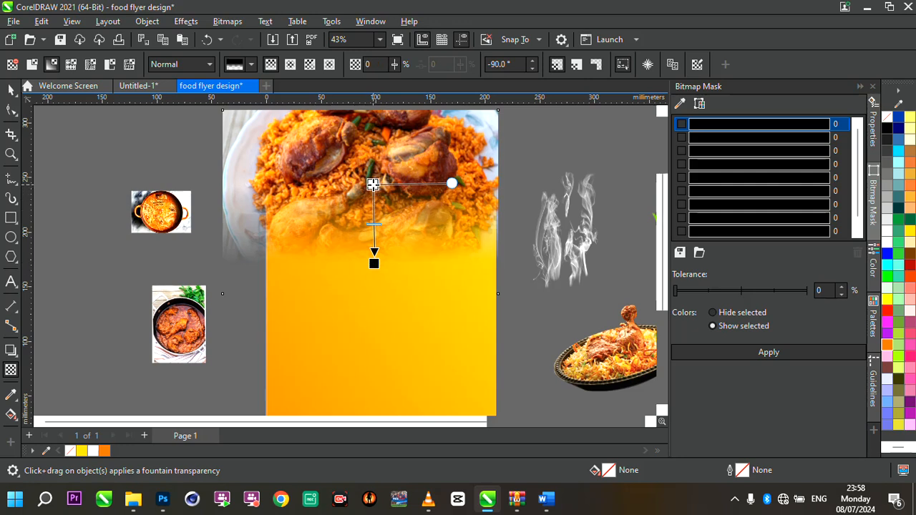
click(11, 91)
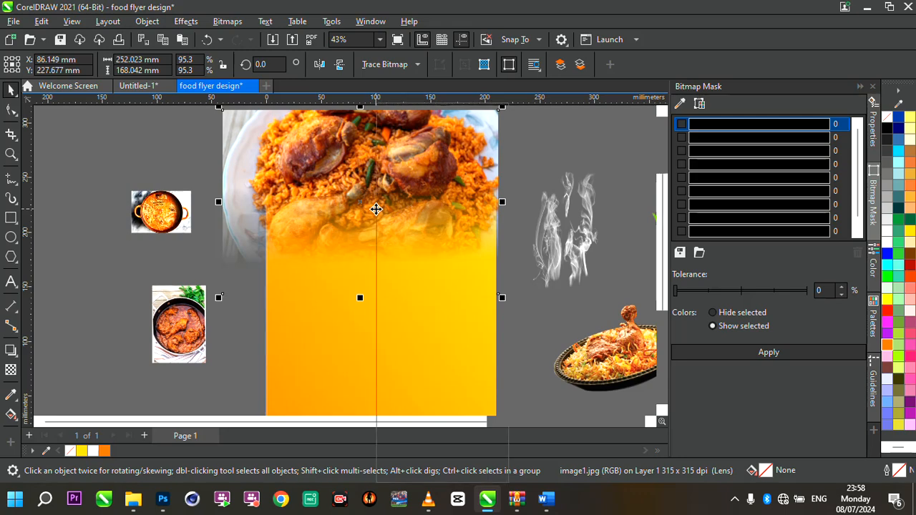
- Place the chicken and rice photo inside the gradient background rectangle using PowerClip Inside
right_click(375, 209)
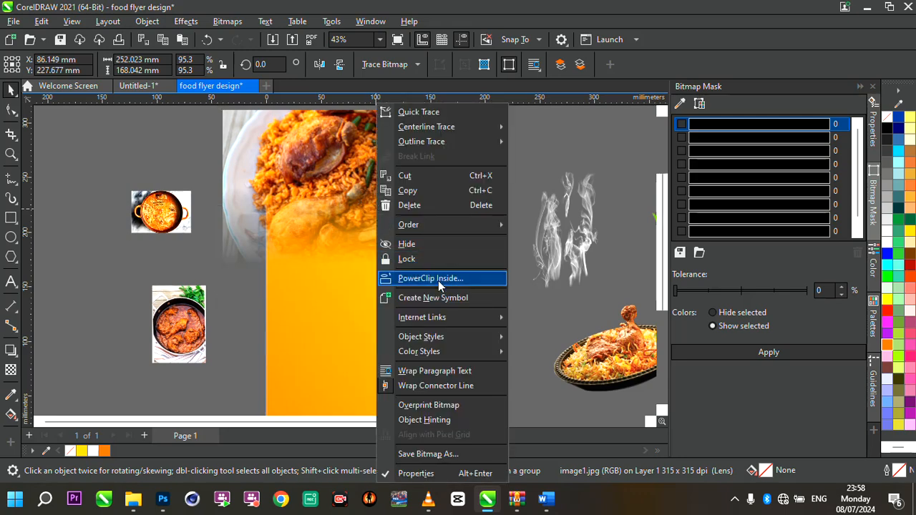
click(438, 281)
click(351, 348)
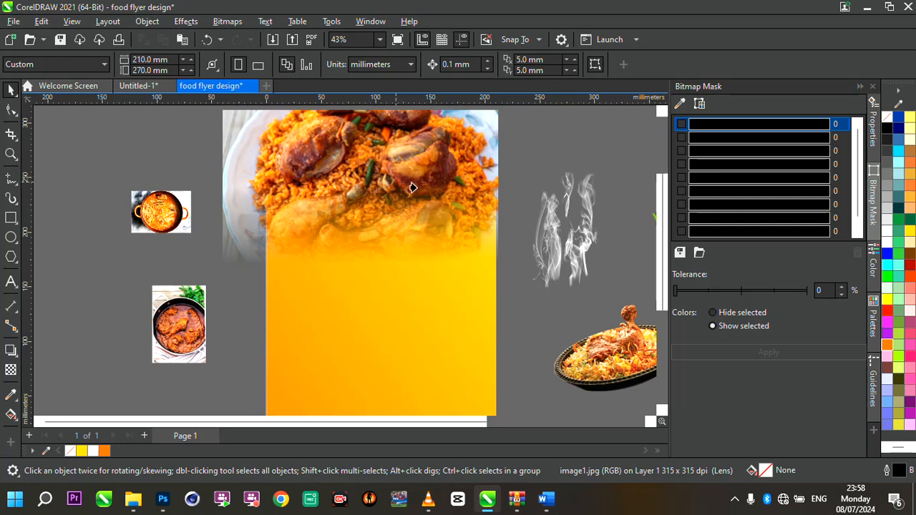
click(353, 382)
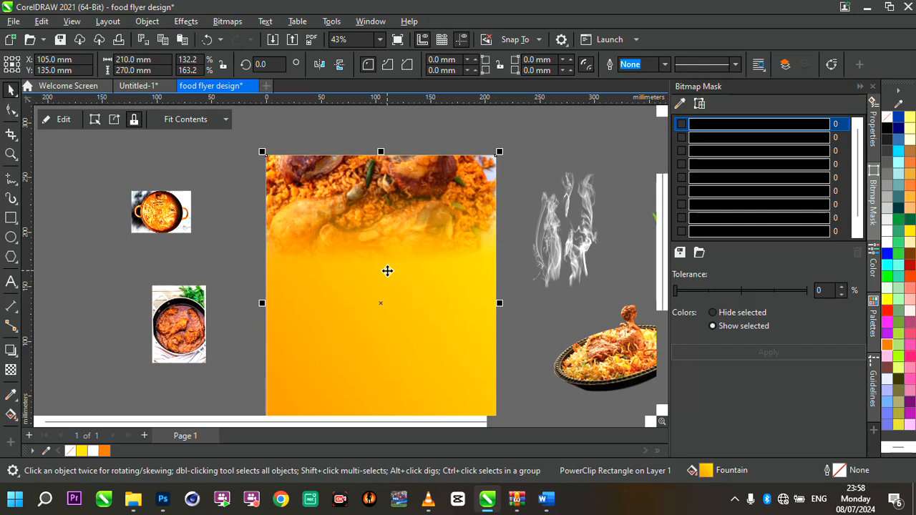
- Edit the PowerClip contents, enlarging the food photo to about 267 x 178 mm and repositioning it at the page top
scroll(410, 196, down, 3)
scroll(411, 196, up, 2)
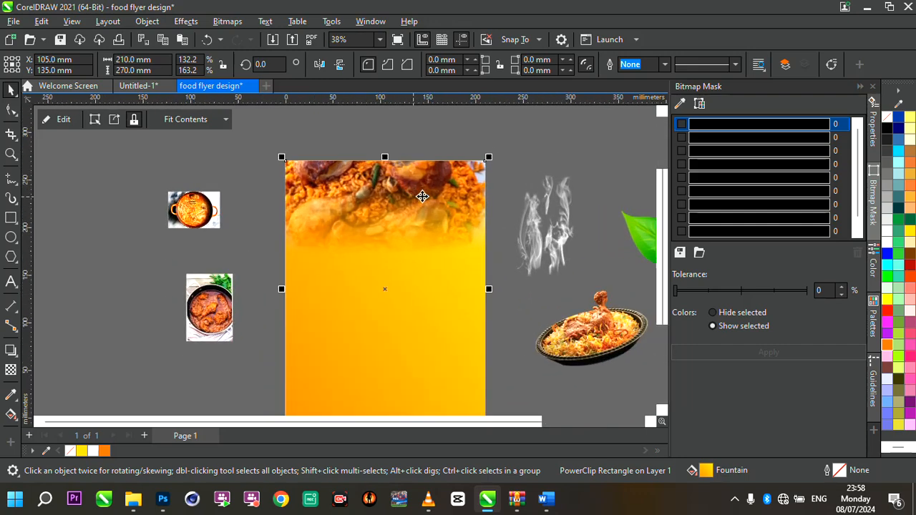
scroll(488, 202, up, 2)
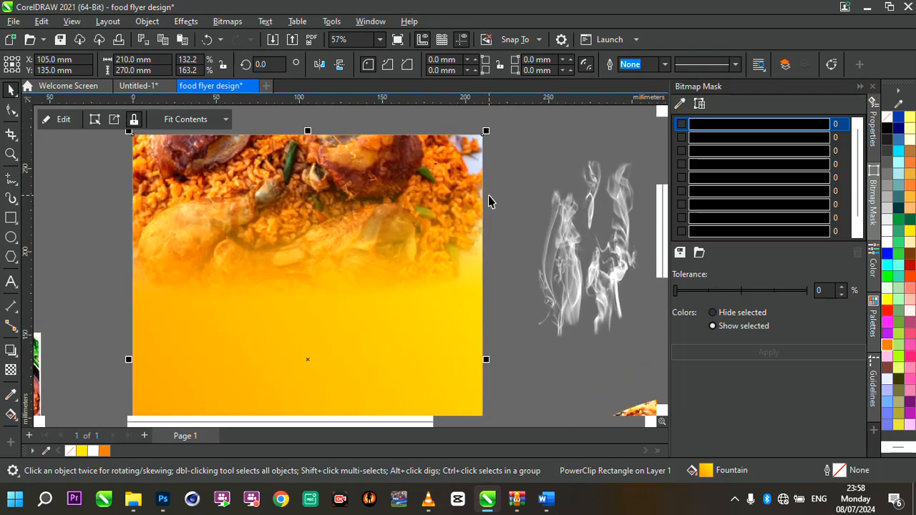
click(58, 120)
scroll(336, 222, down, 2)
scroll(336, 220, up, 1)
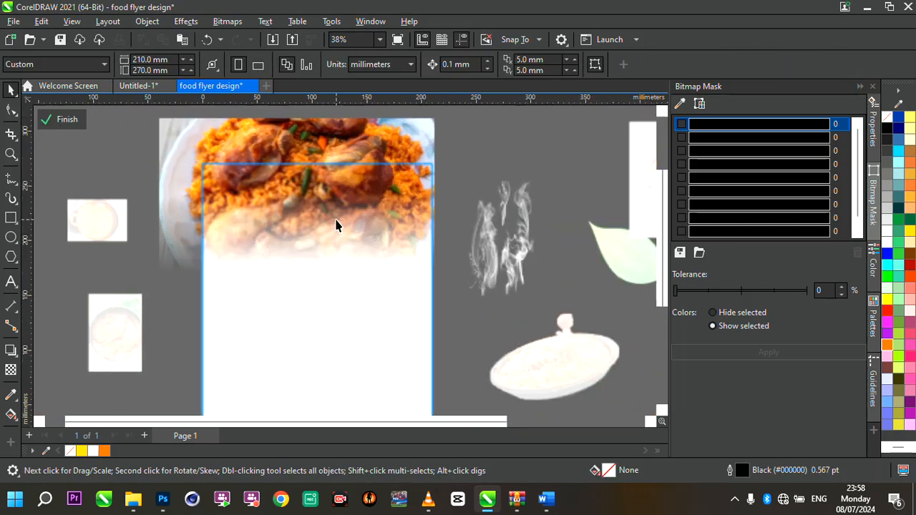
click(337, 220)
scroll(400, 222, down, 1)
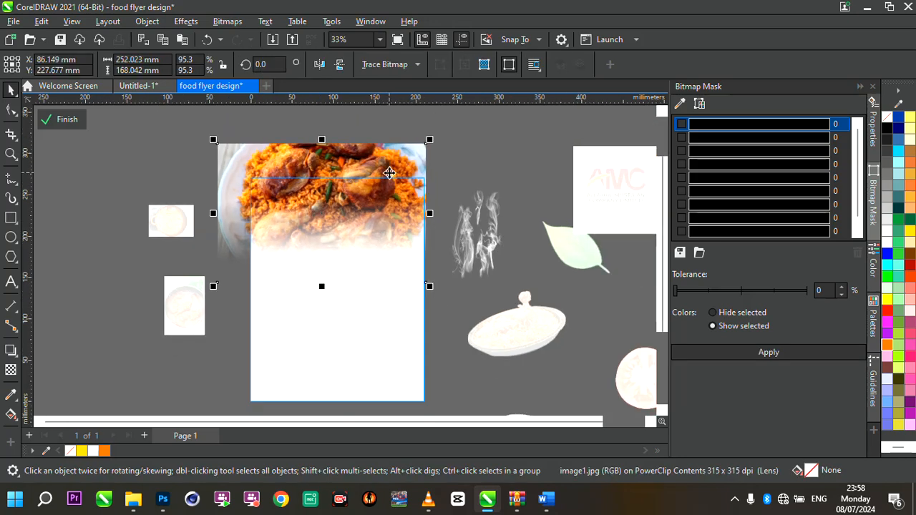
scroll(389, 172, up, 1)
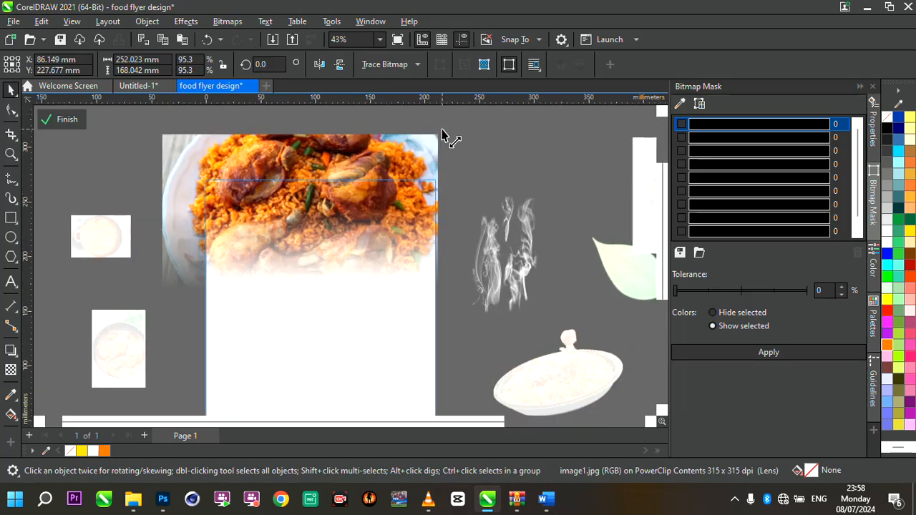
drag(442, 130, 487, 123)
drag(327, 192, 323, 215)
drag(485, 148, 453, 161)
drag(364, 217, 372, 207)
scroll(372, 208, up, 3)
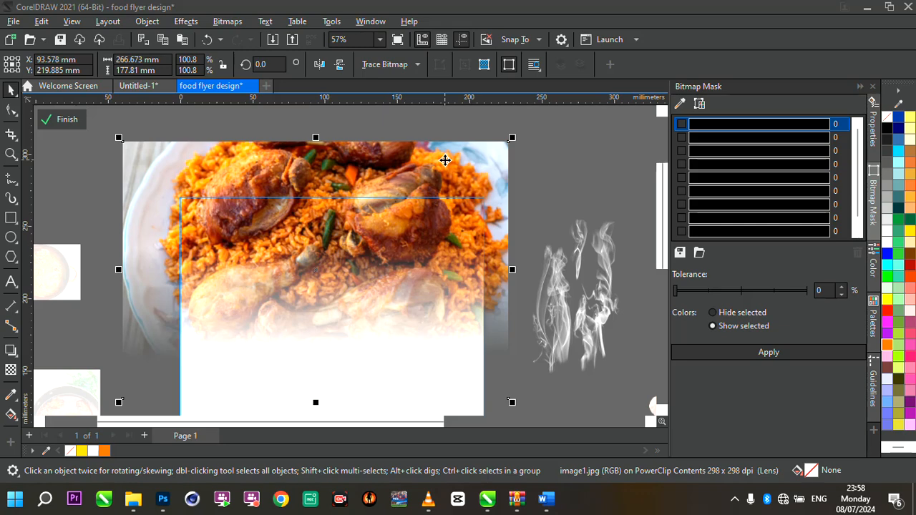
click(445, 160)
scroll(445, 161, down, 2)
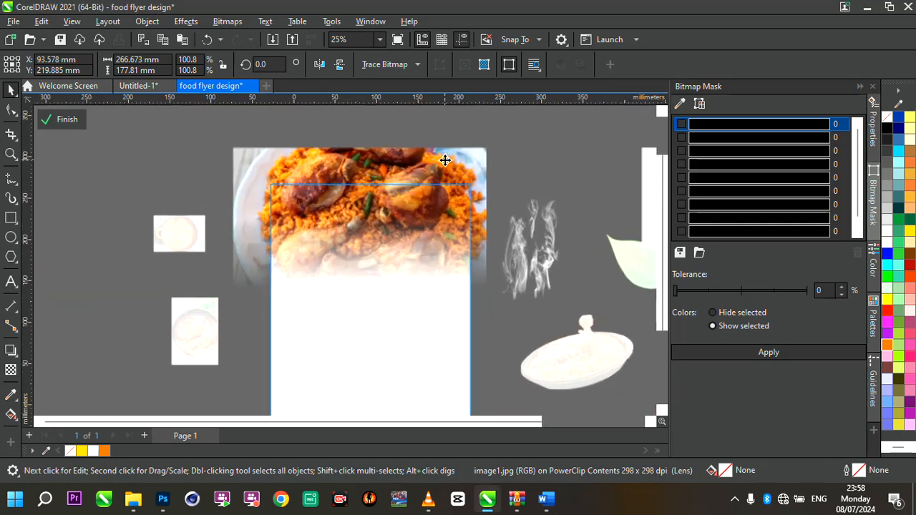
scroll(446, 169, up, 1)
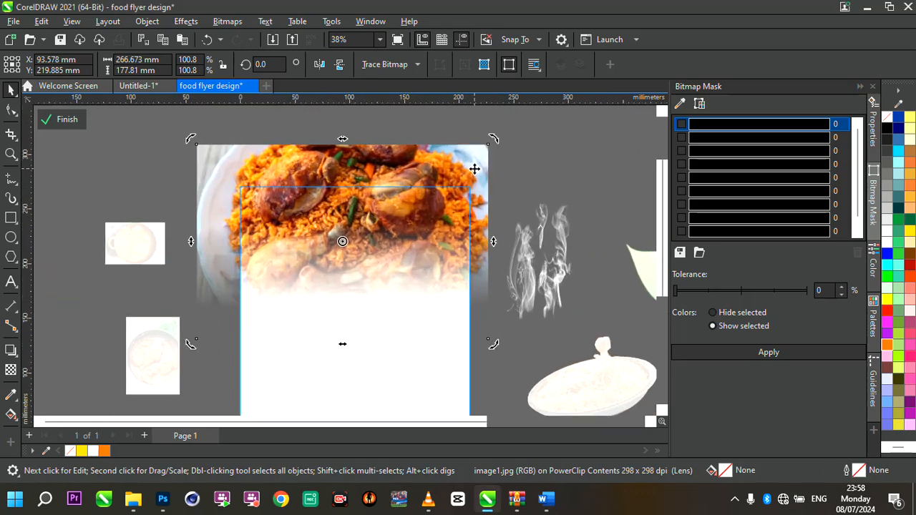
click(60, 122)
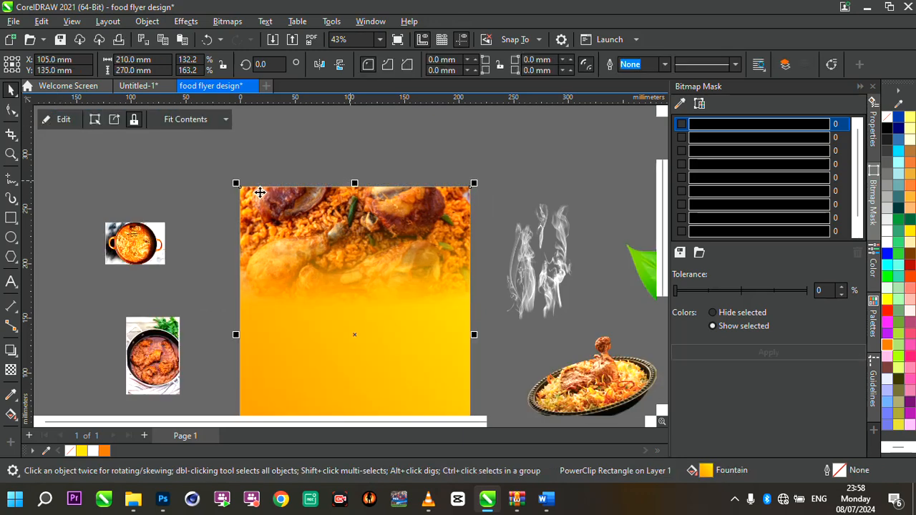
- Draw a rectangle about 211 x 315 mm overlapping the right half of the page
scroll(374, 148, down, 2)
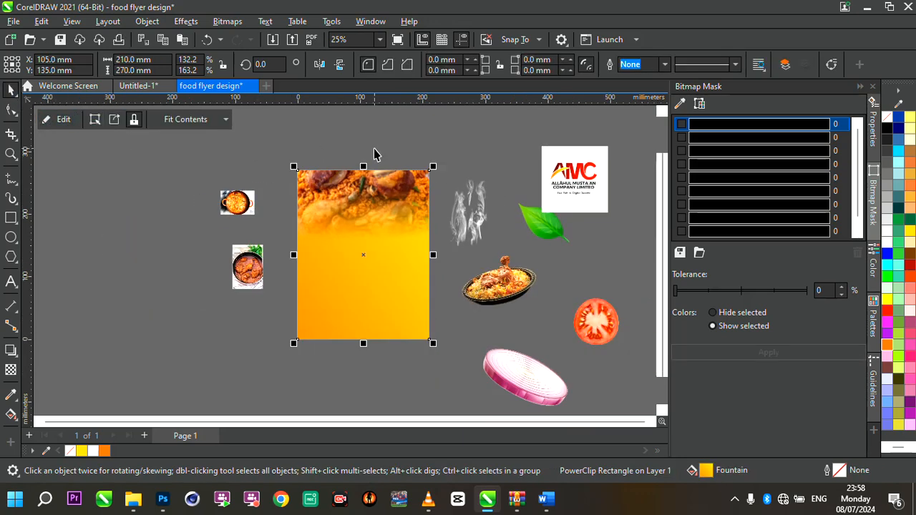
scroll(484, 219, up, 1)
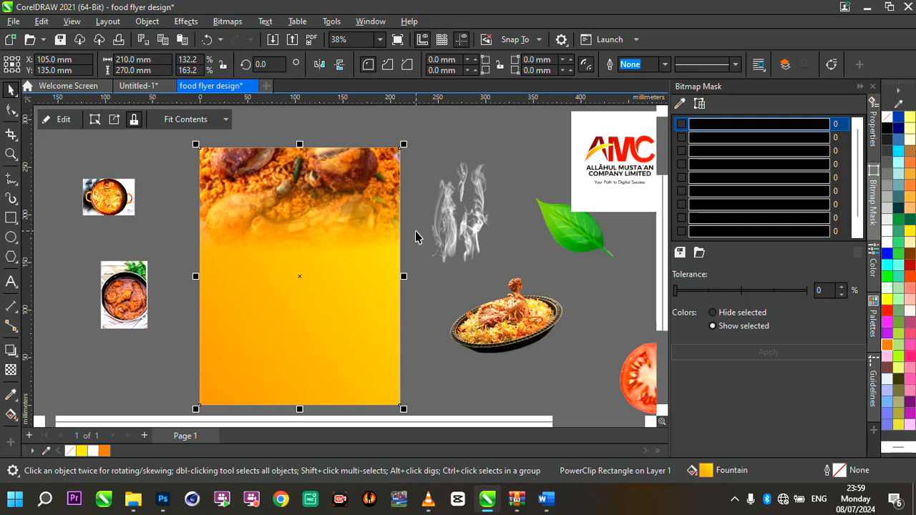
scroll(489, 222, down, 1)
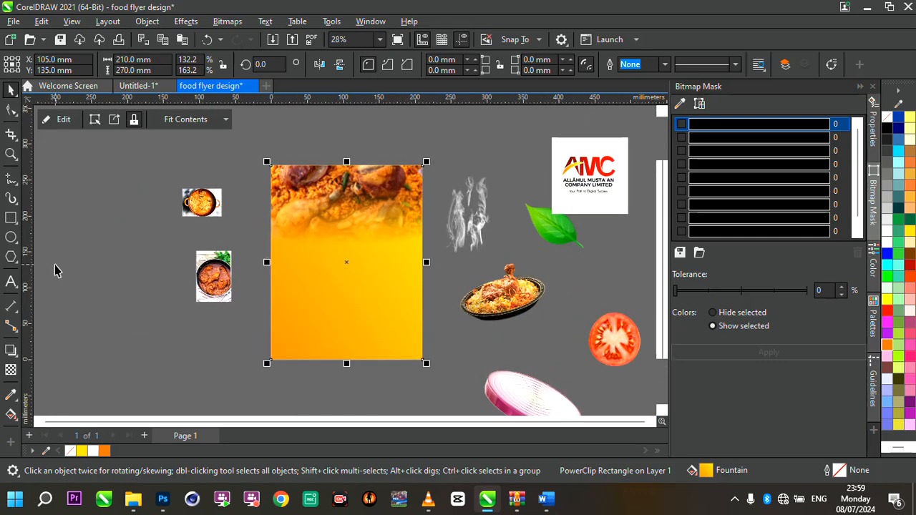
click(16, 219)
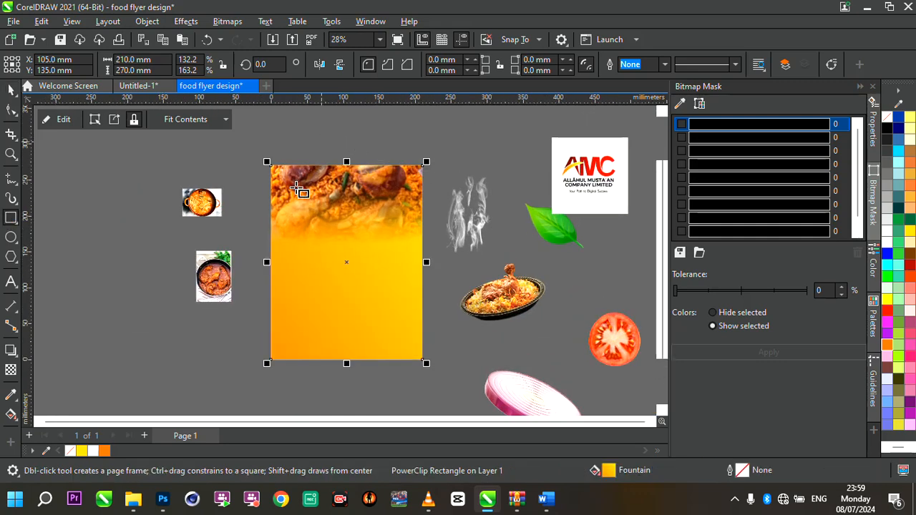
click(321, 155)
drag(319, 150, 470, 377)
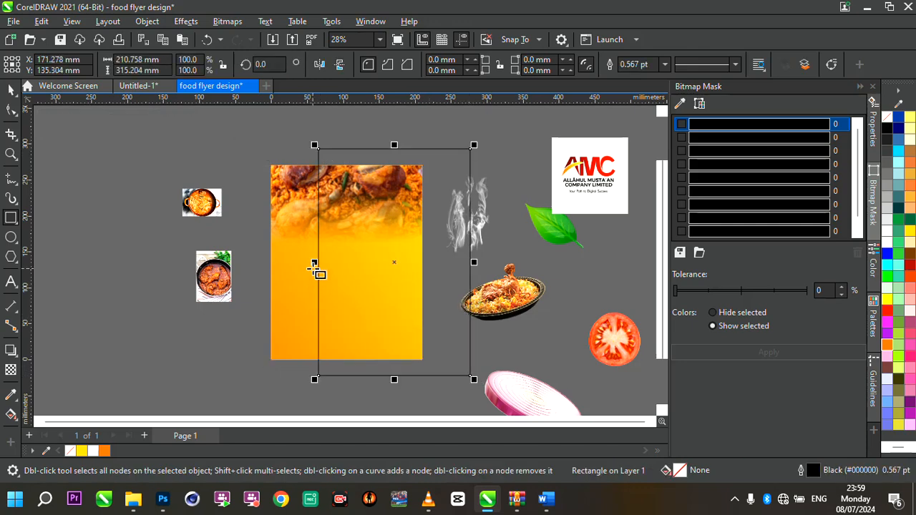
scroll(476, 204, up, 1)
- Convert the new rectangle to curves and turn its left edge segment into a curve
click(15, 112)
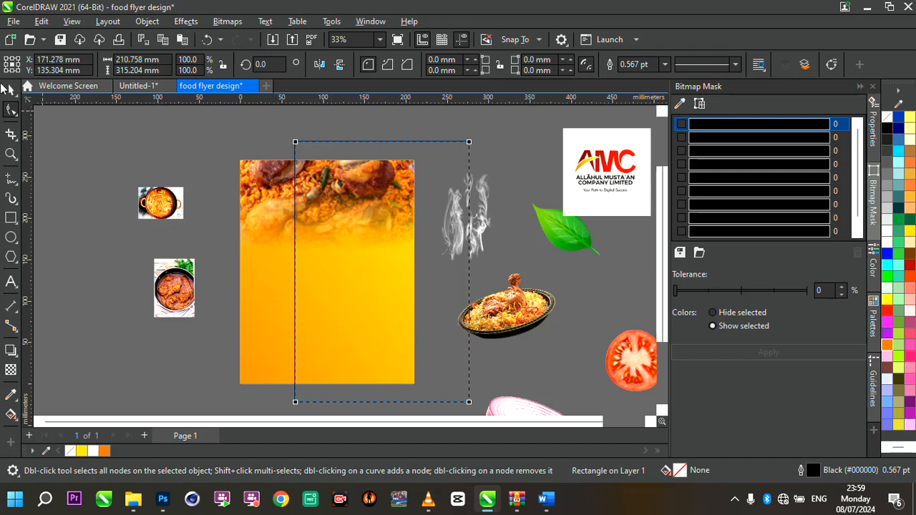
right_click(377, 258)
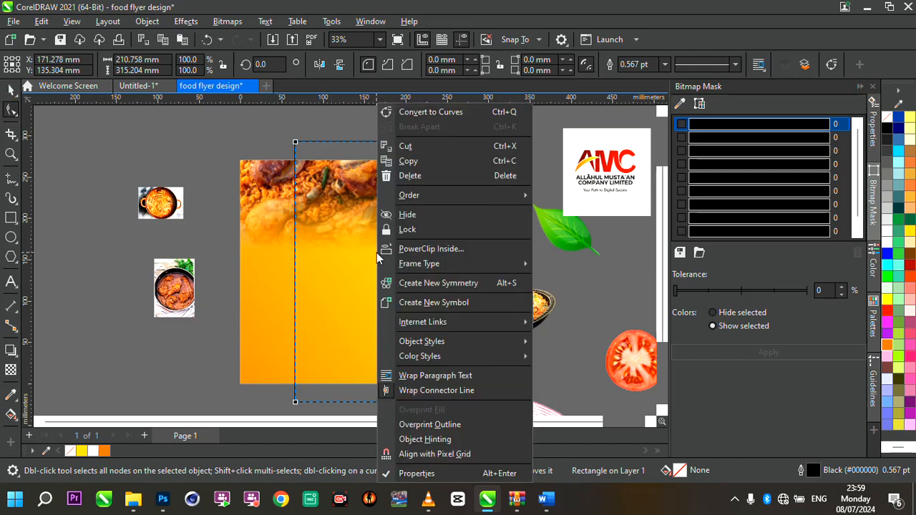
click(322, 244)
right_click(323, 249)
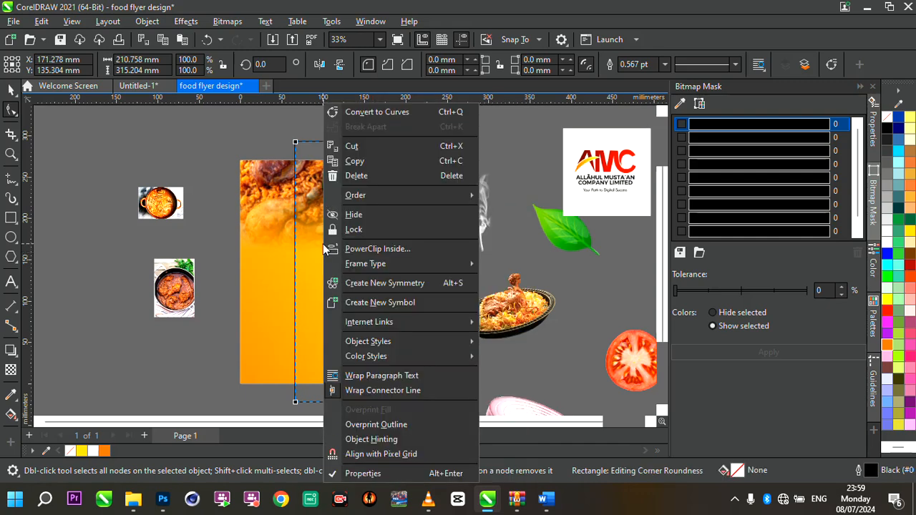
click(398, 115)
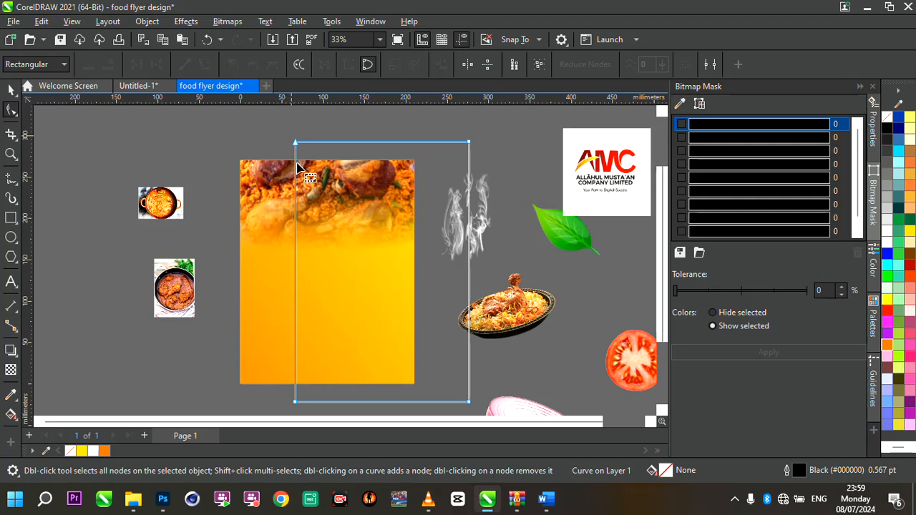
click(294, 263)
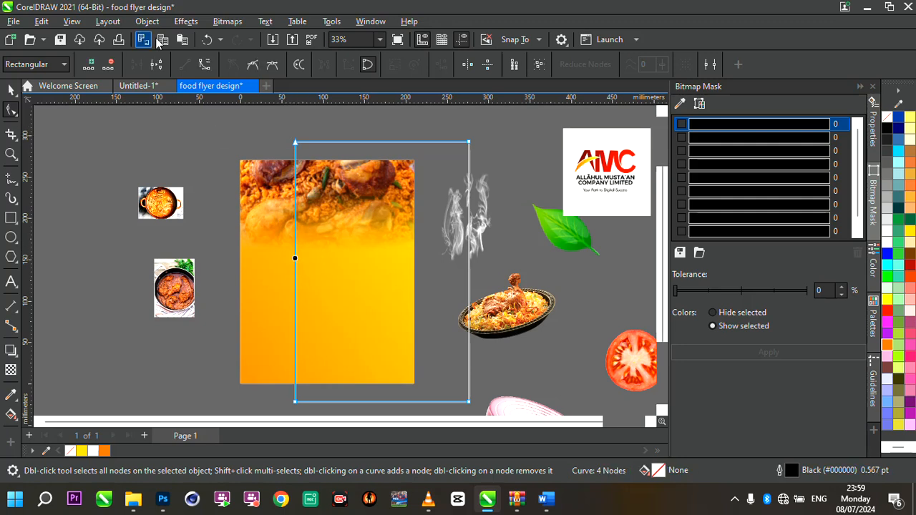
click(204, 65)
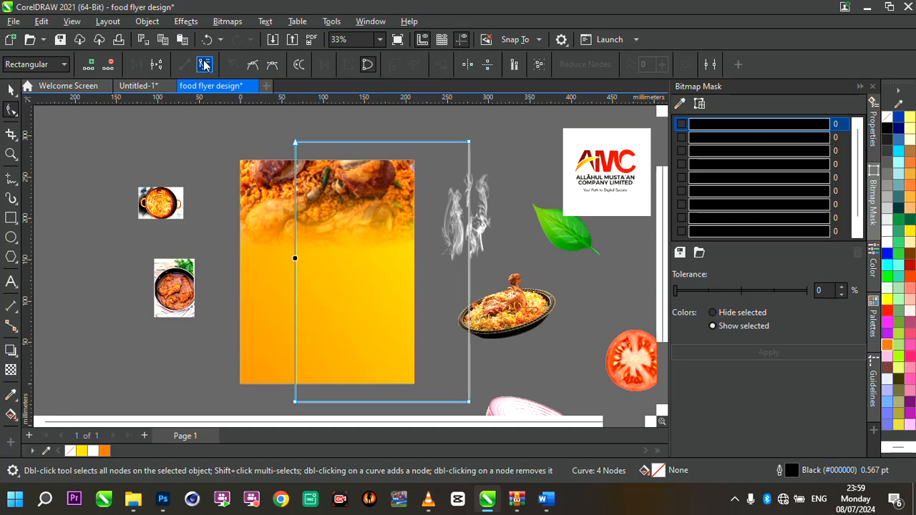
- Reshape the left edge into a sweeping arc by moving its nodes and control handles, pulling the bottom-left node outward
drag(294, 142, 393, 151)
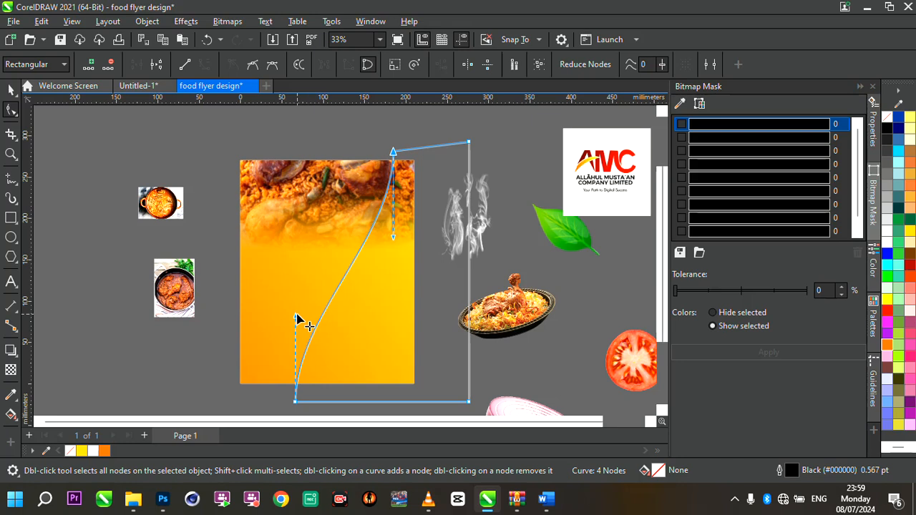
drag(299, 320, 384, 338)
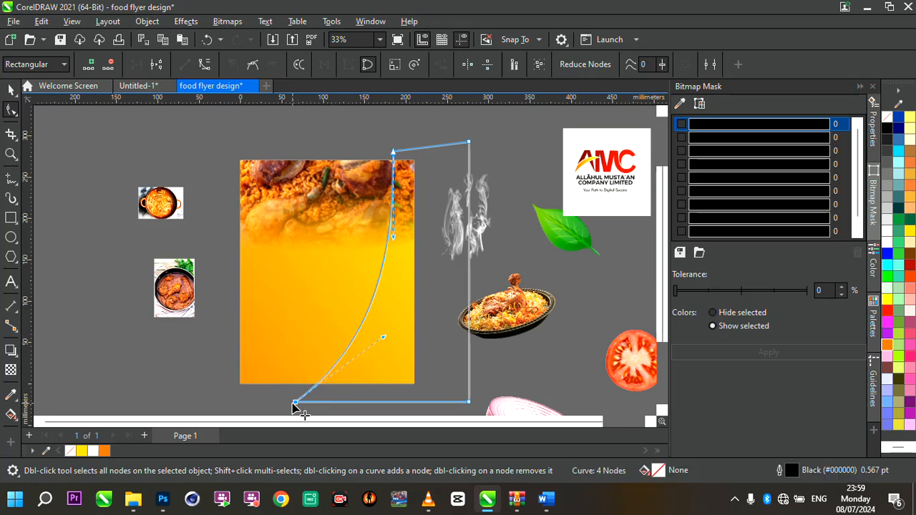
drag(295, 403, 214, 392)
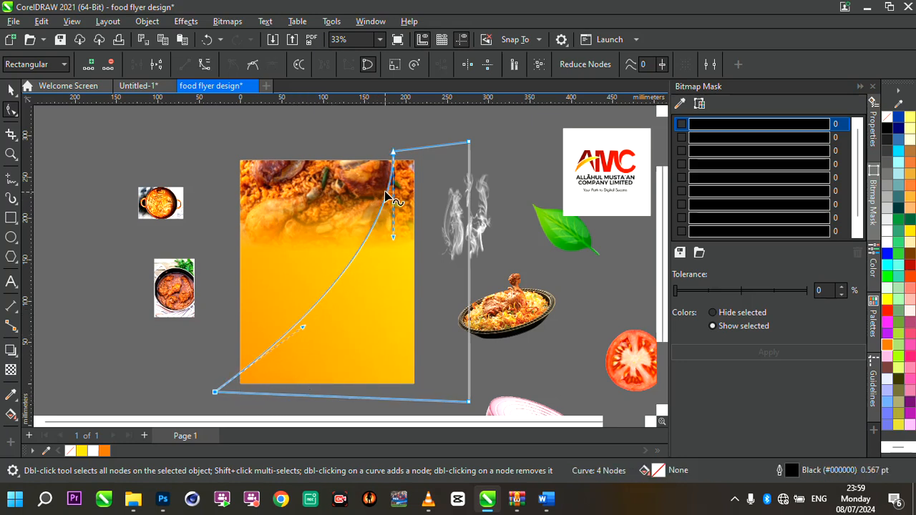
drag(393, 236, 406, 245)
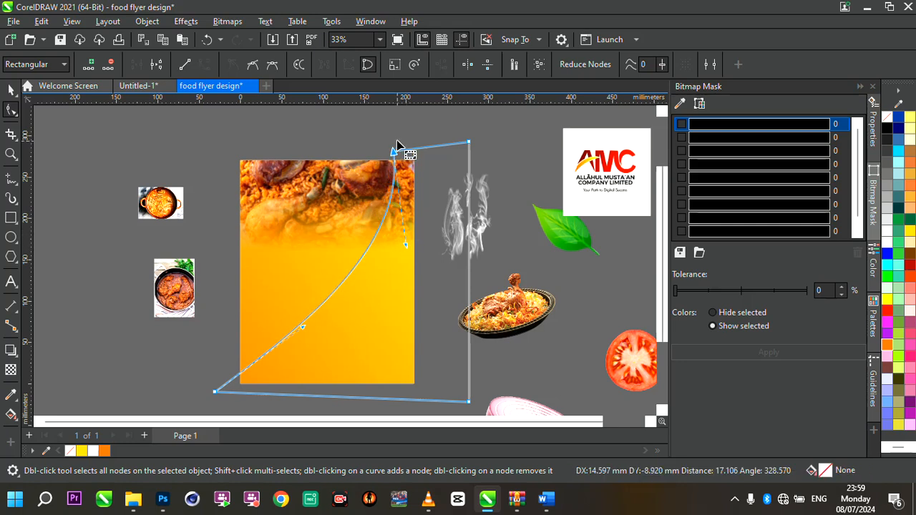
drag(395, 151, 402, 151)
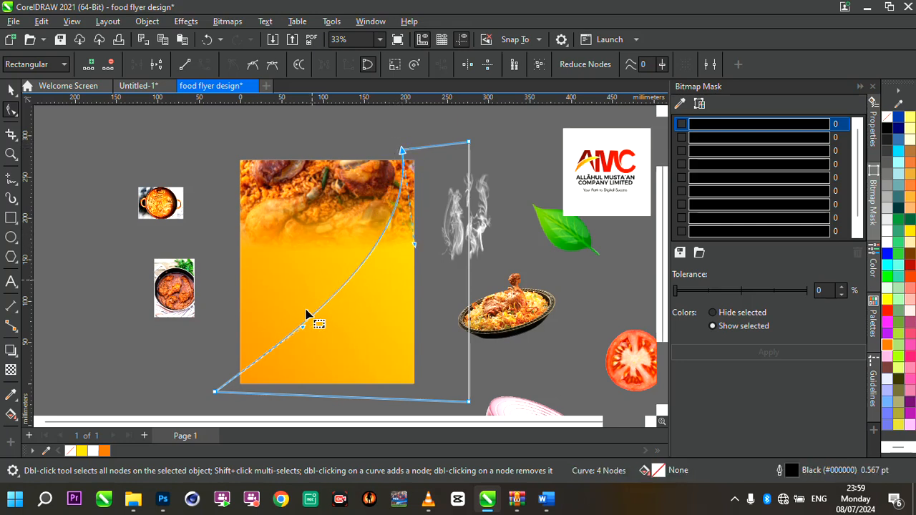
drag(304, 327, 316, 359)
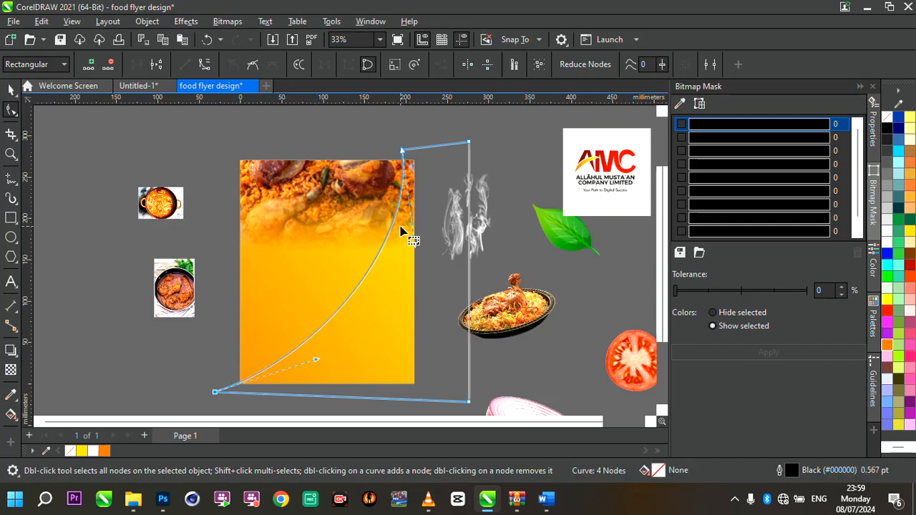
drag(419, 247, 408, 250)
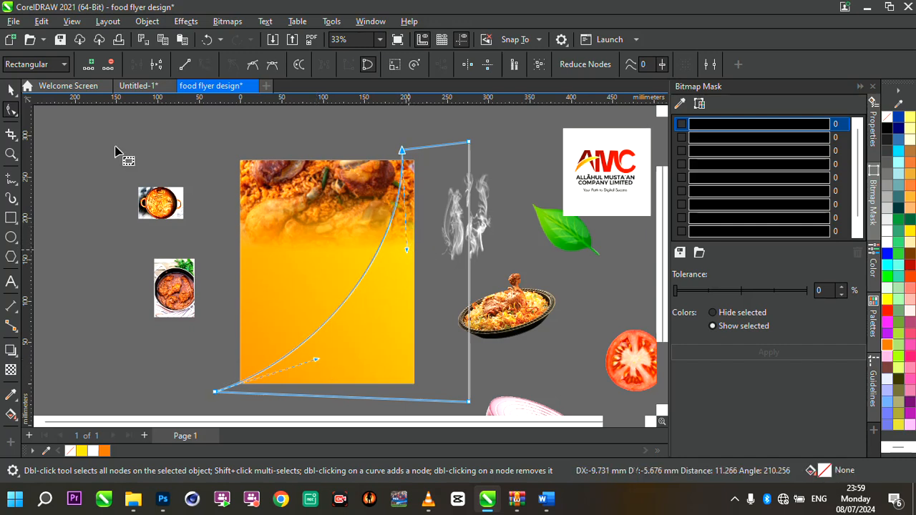
key(space)
scroll(358, 236, down, 4)
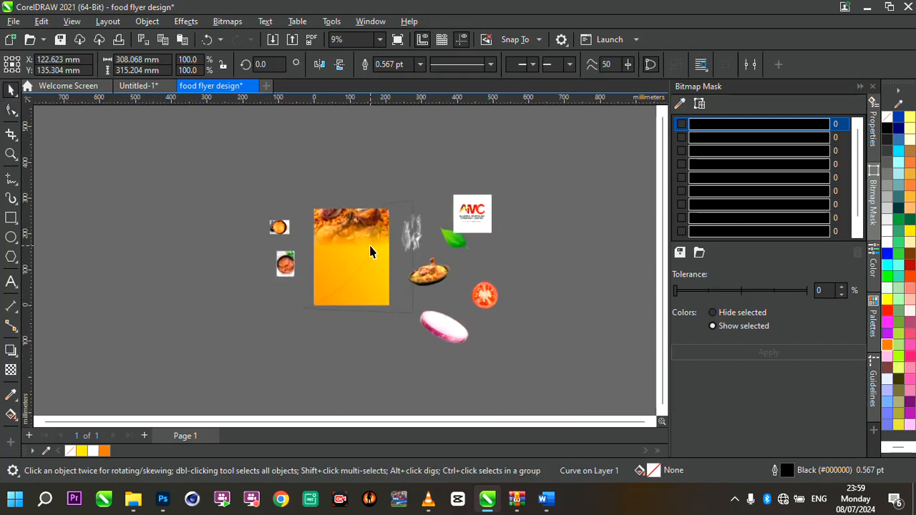
scroll(400, 262, up, 3)
scroll(375, 262, down, 3)
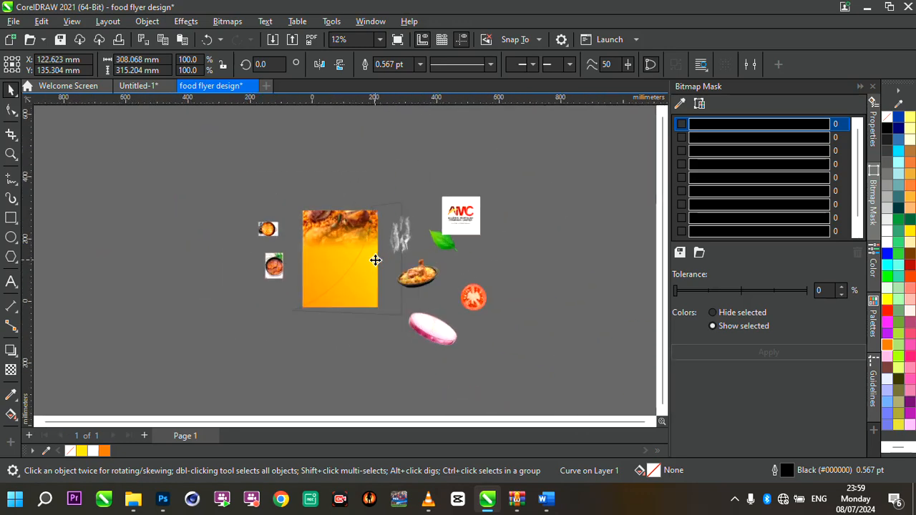
scroll(375, 259, up, 3)
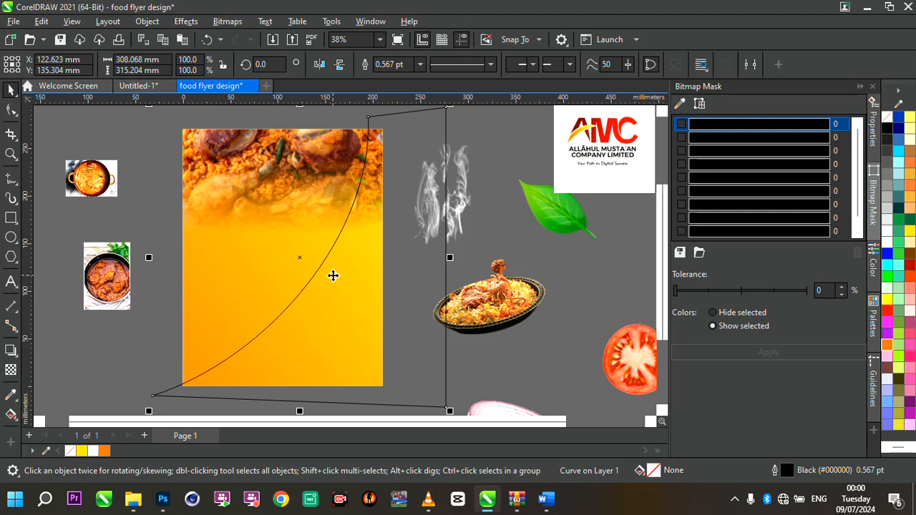
- Apply an interactive fountain fill to the curved shape, running from its lower-left corner to the upper-right
click(12, 415)
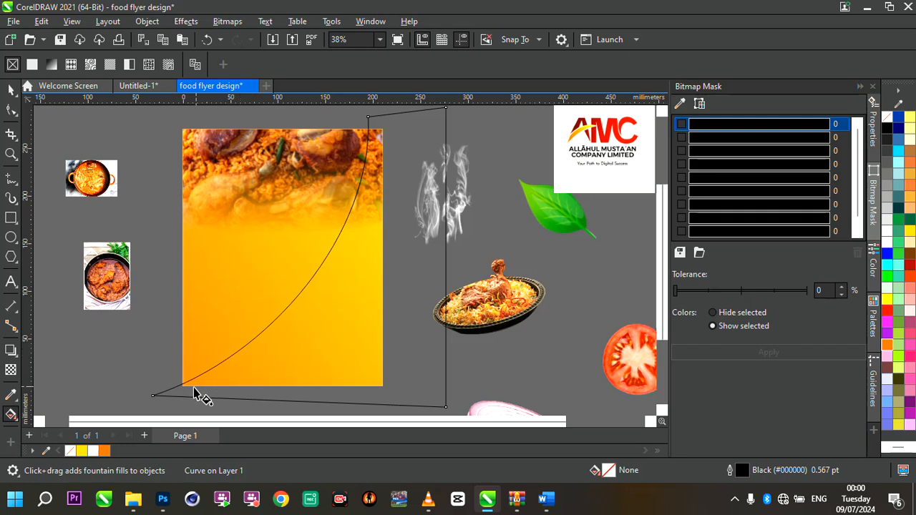
drag(185, 391, 402, 206)
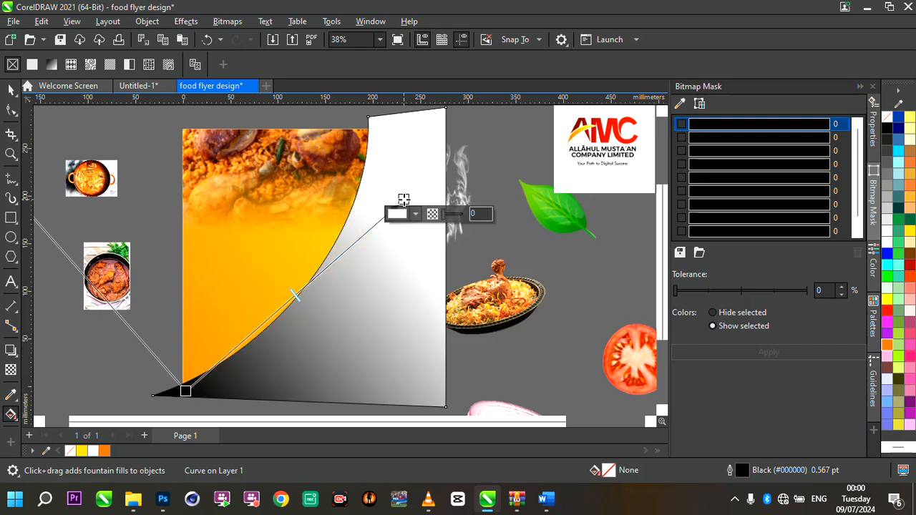
- Set the curved shape's fountain fill end colour to brown
click(910, 257)
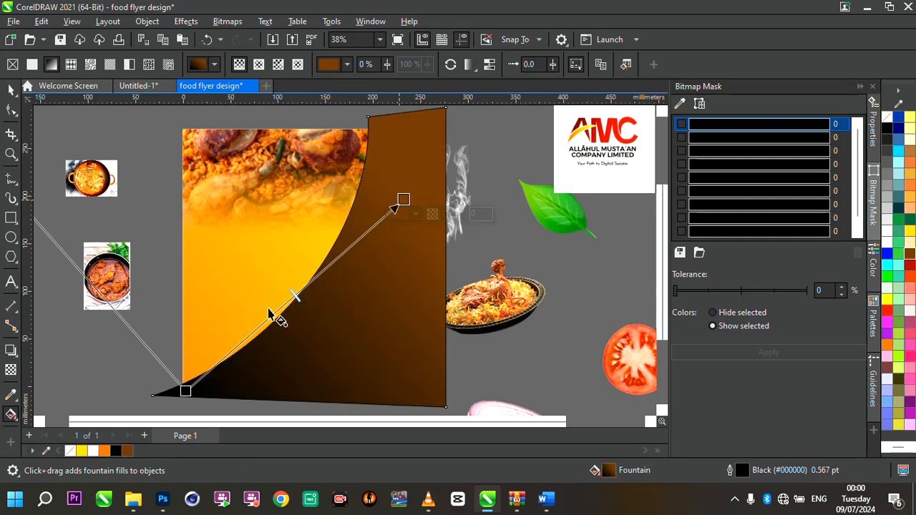
click(185, 392)
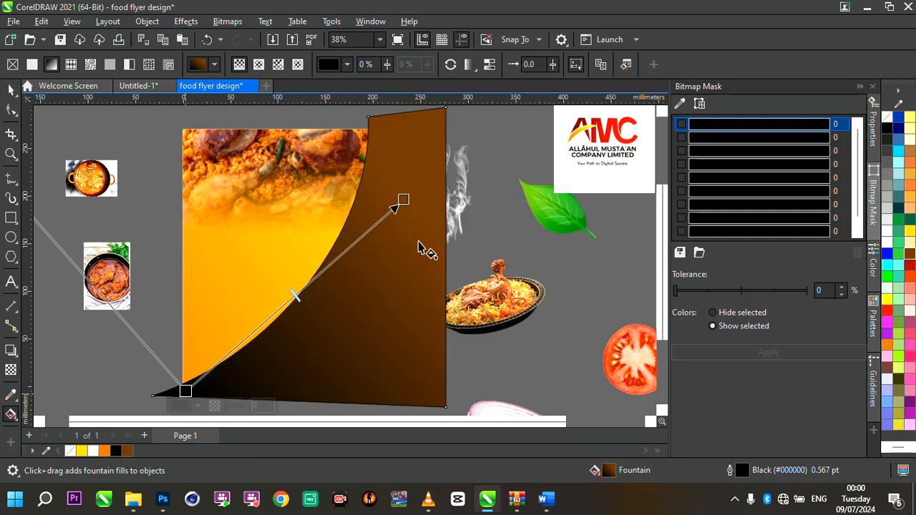
click(404, 198)
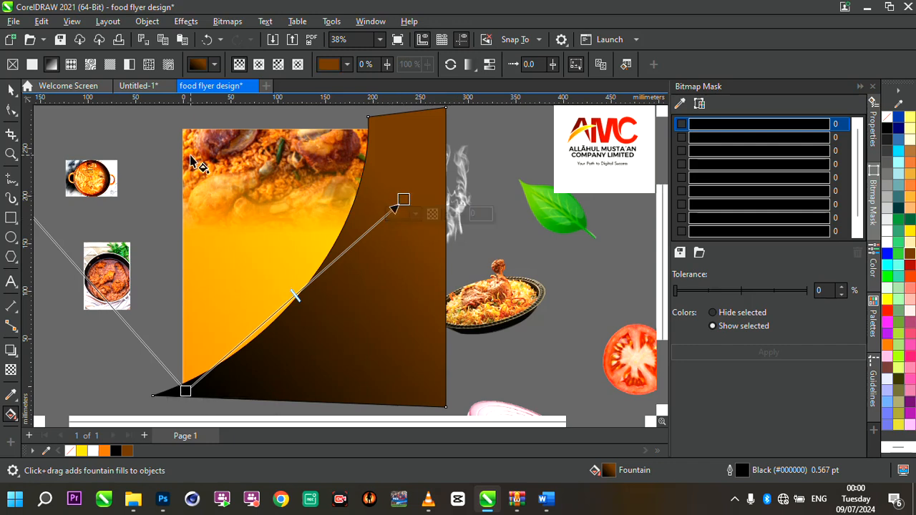
- Switch the fill to an elliptical fountain fill, moving its centre toward the shape's middle and enlarging its radius beyond the upper-right corner
click(259, 66)
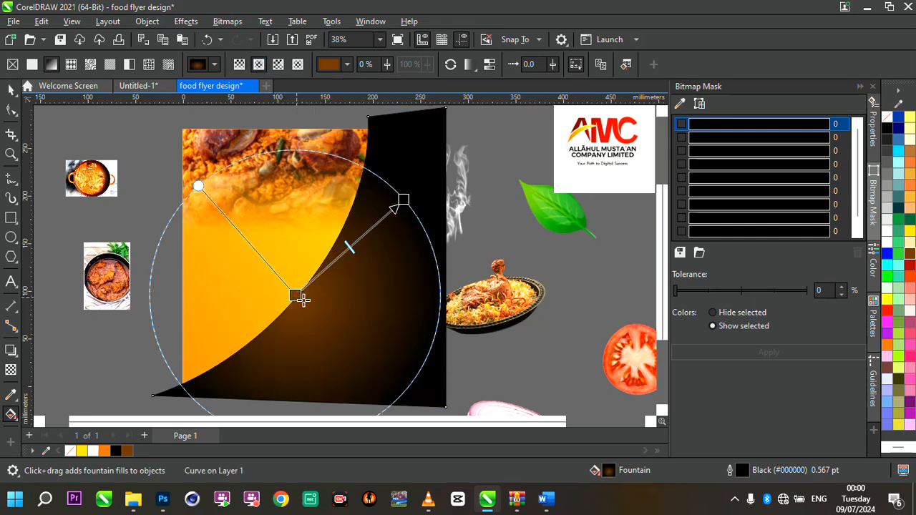
drag(301, 300, 328, 304)
drag(405, 202, 467, 173)
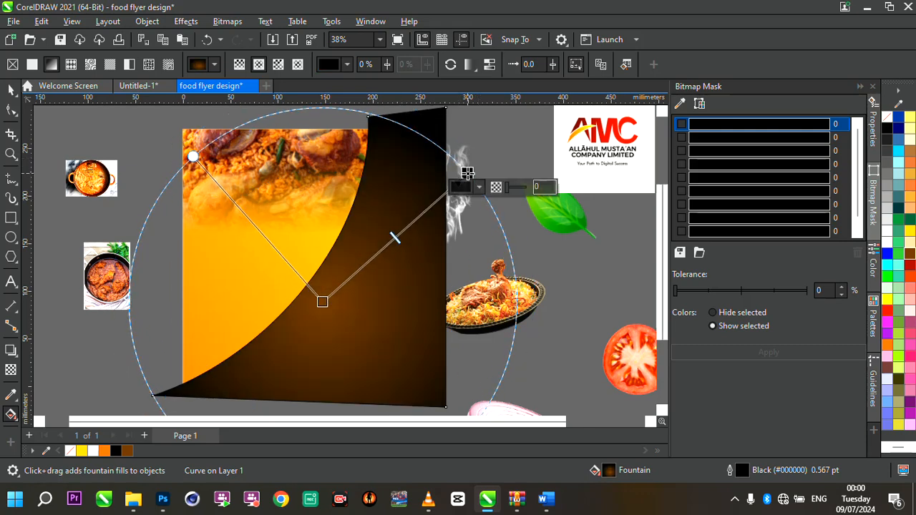
scroll(428, 225, down, 2)
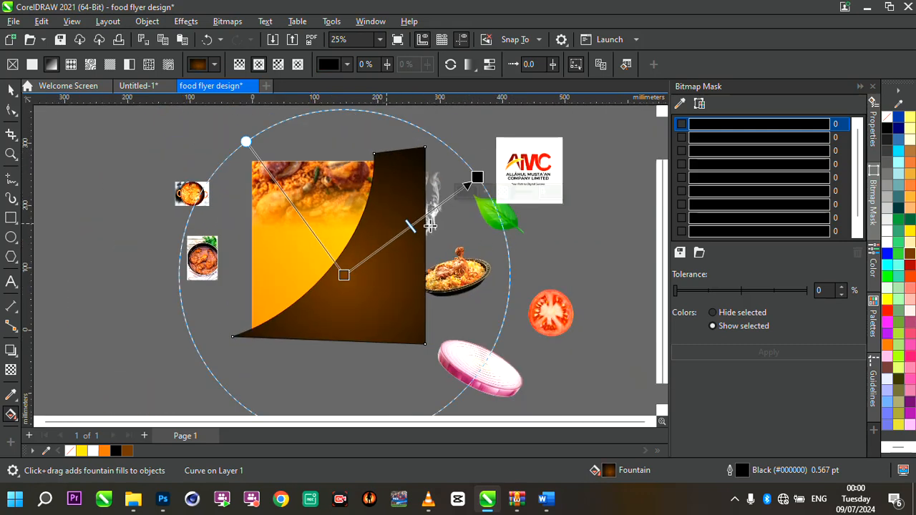
scroll(478, 233, up, 1)
mouse_move(477, 161)
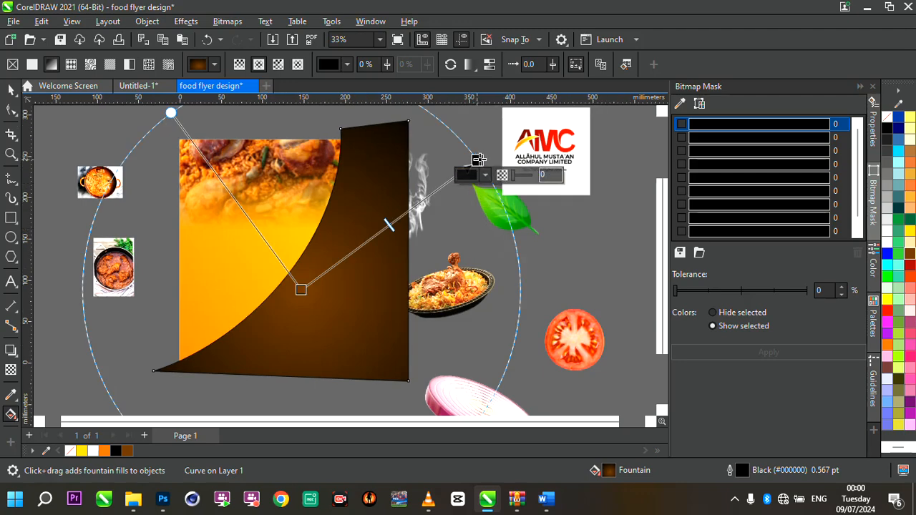
drag(478, 159, 492, 152)
drag(300, 289, 328, 293)
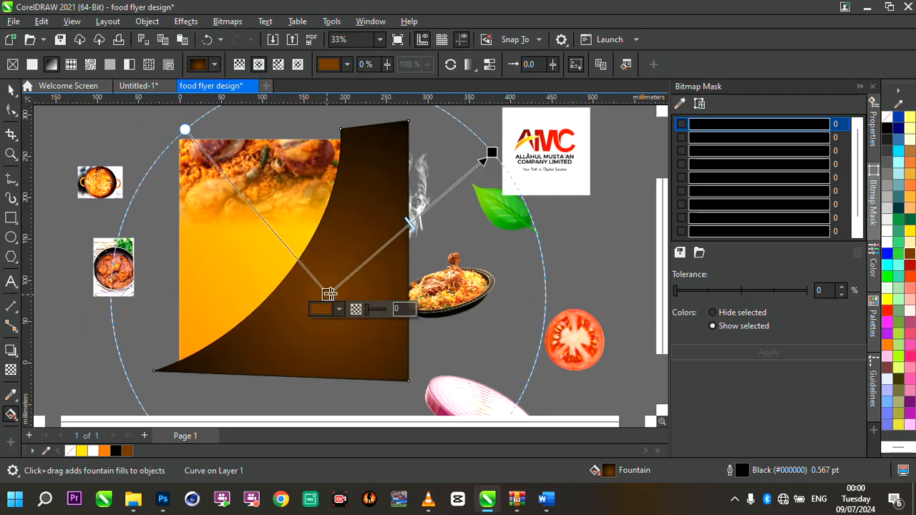
drag(491, 153, 585, 109)
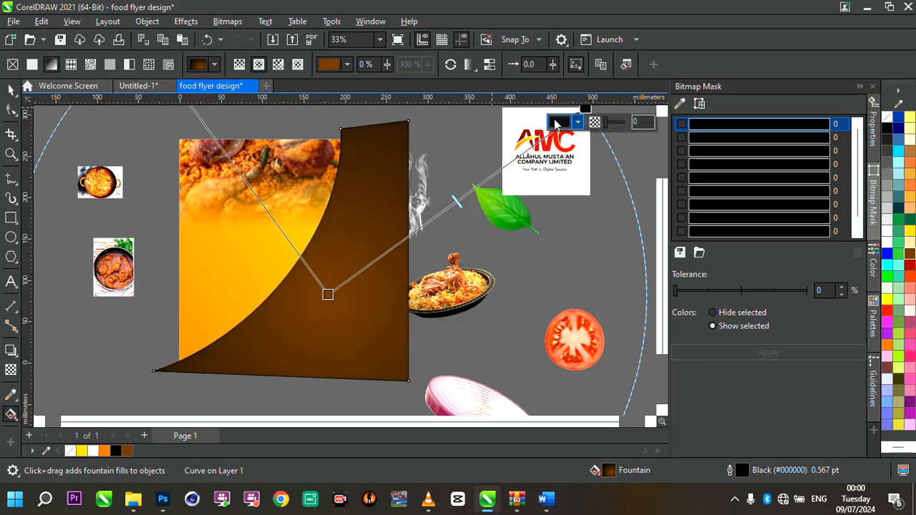
drag(327, 292, 322, 295)
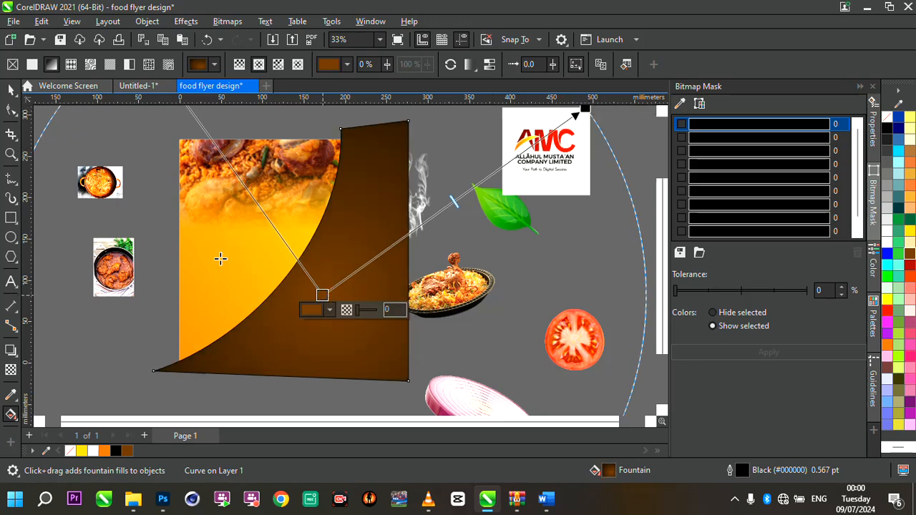
- Remove the outline from the curved shape
click(10, 90)
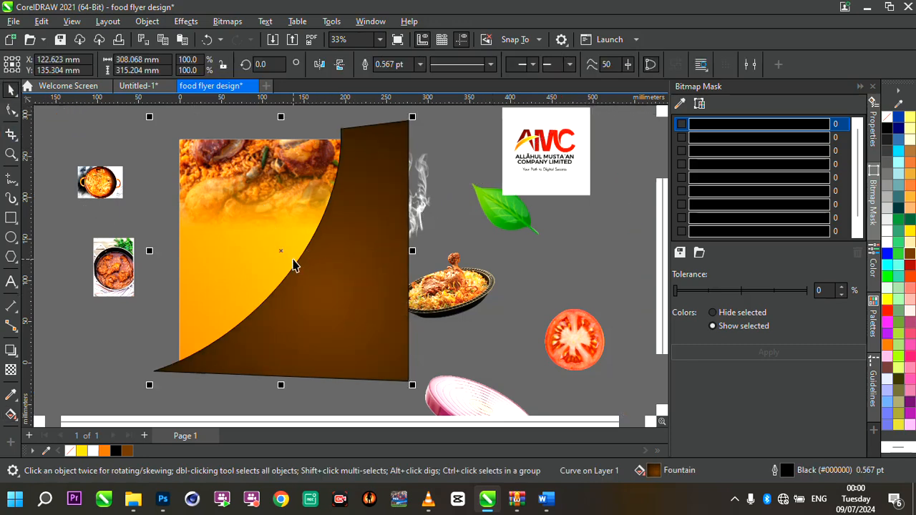
scroll(294, 265, up, 10)
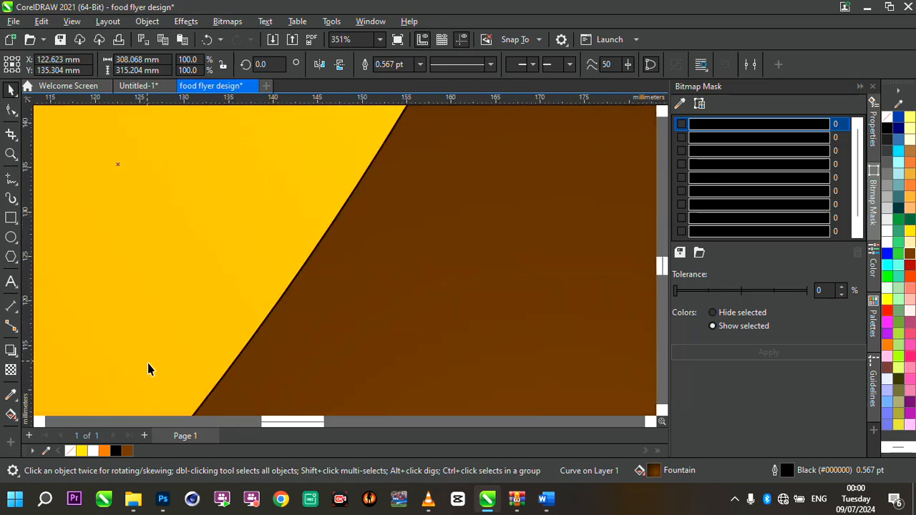
right_click(70, 451)
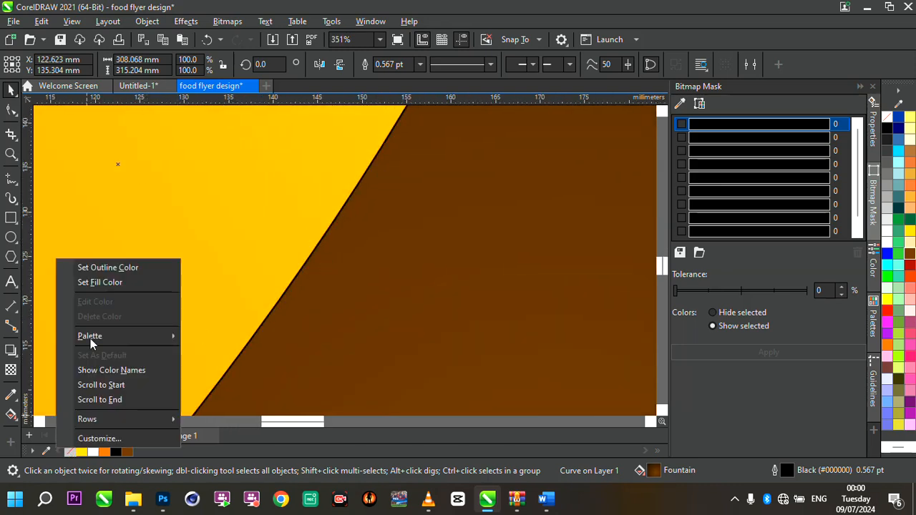
click(83, 272)
scroll(348, 250, down, 13)
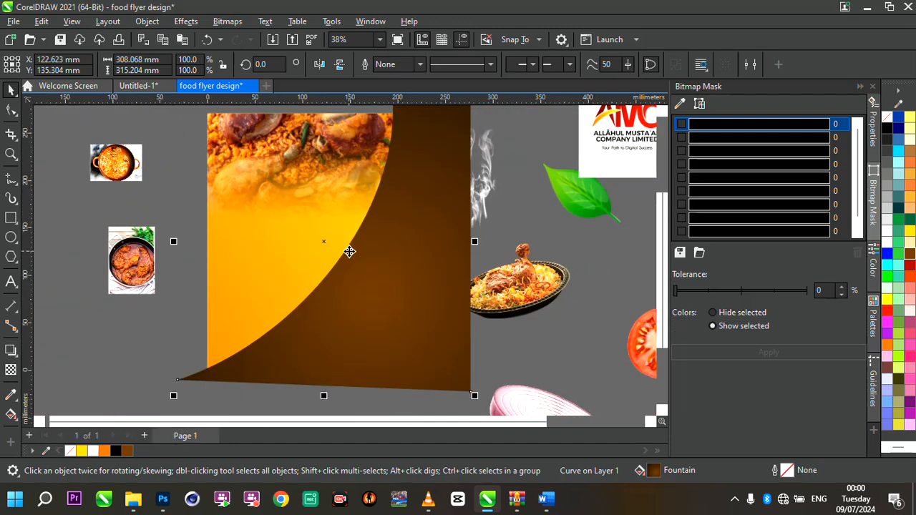
scroll(426, 236, up, 3)
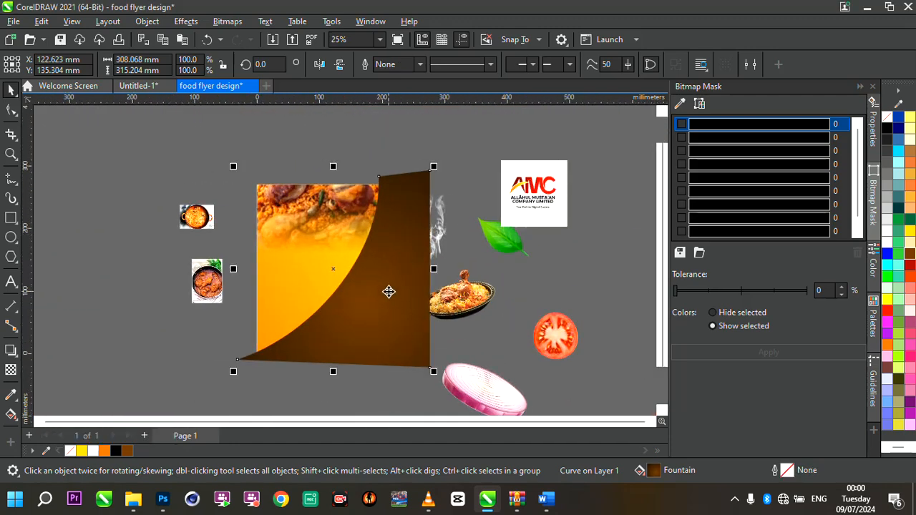
- Nudge the curved shape slightly right and PowerClip it inside the page background rectangle
scroll(388, 291, up, 1)
drag(379, 290, 384, 292)
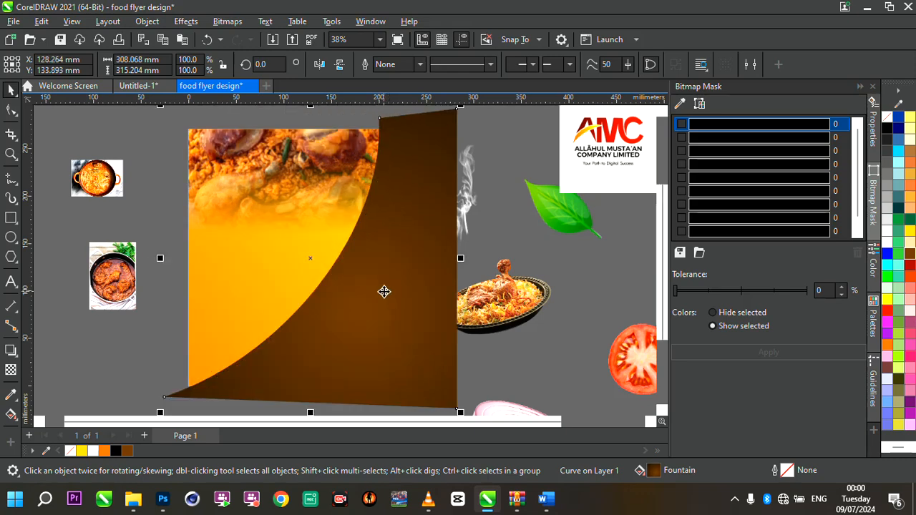
right_click(384, 292)
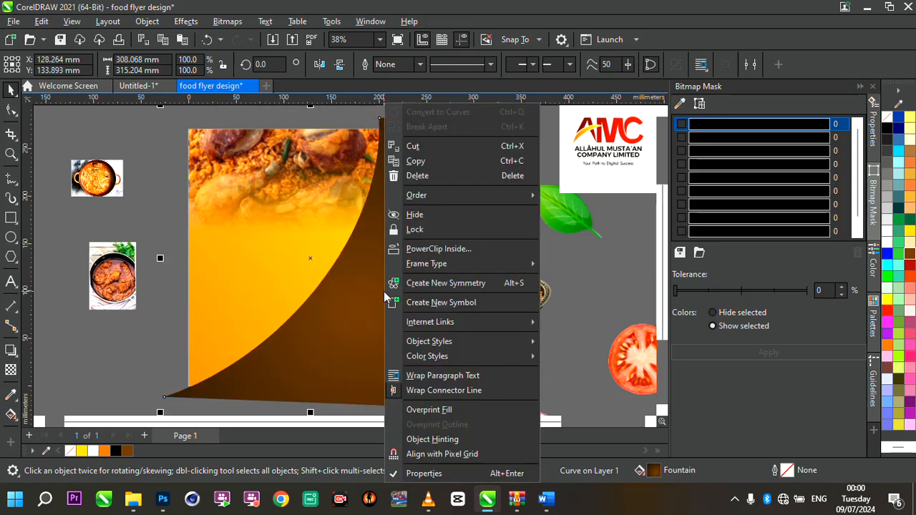
click(462, 250)
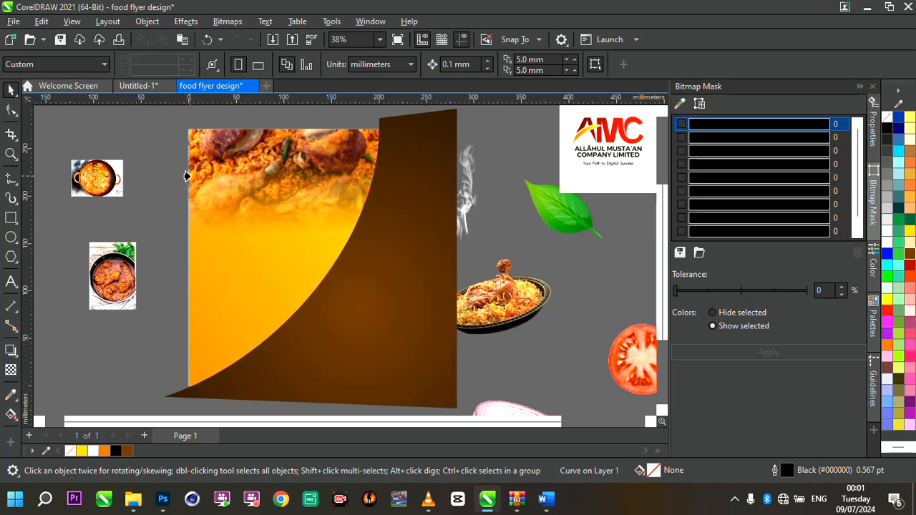
click(191, 191)
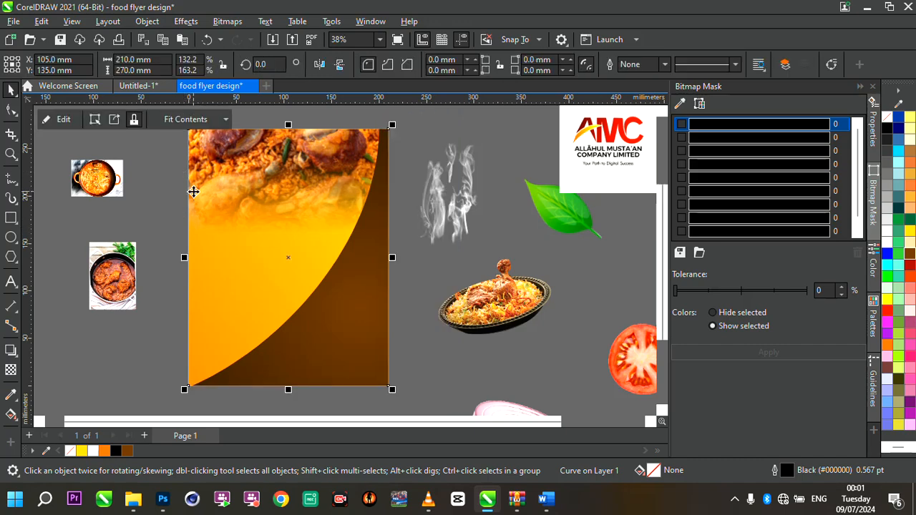
- Edit the PowerClip contents and shift the curved shape slightly up and left
scroll(403, 272, down, 3)
scroll(400, 271, up, 2)
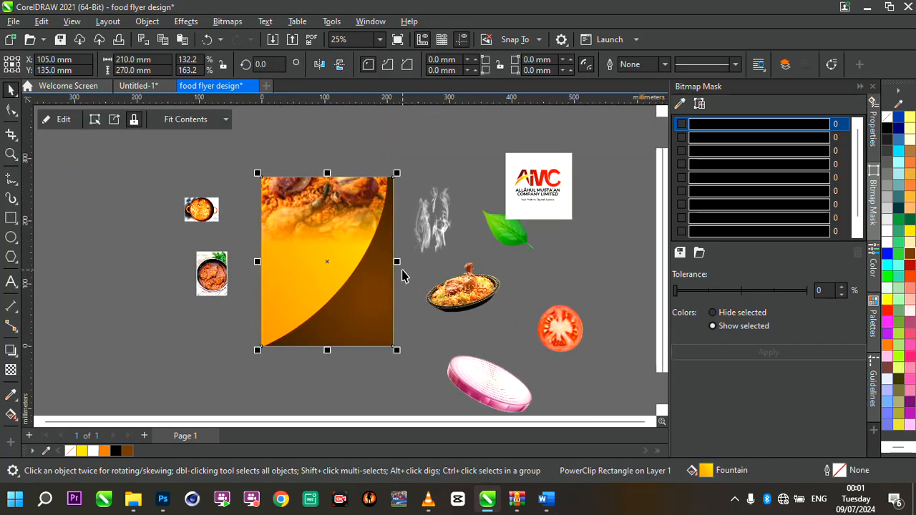
scroll(364, 248, up, 2)
click(364, 248)
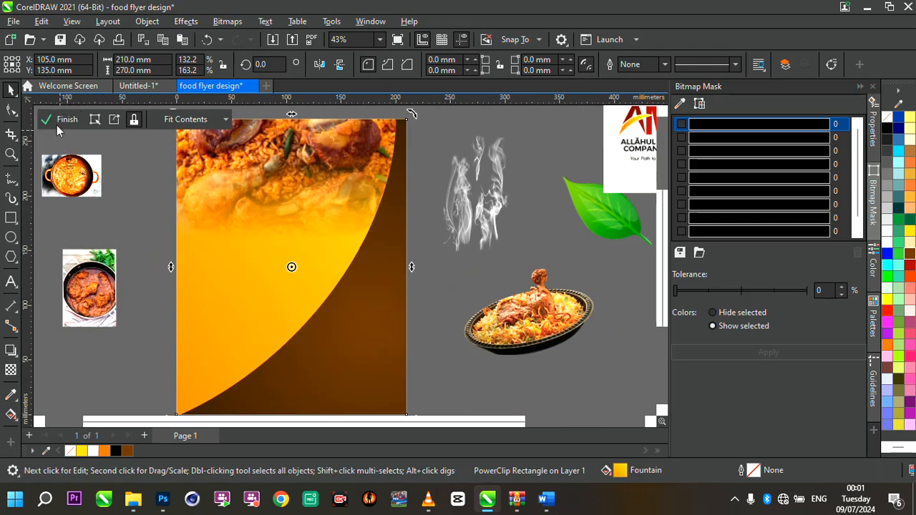
click(58, 125)
click(446, 288)
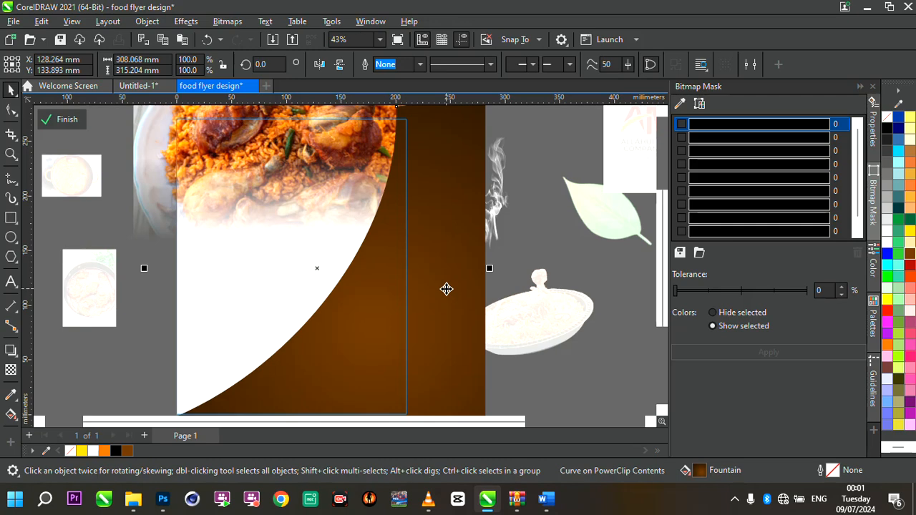
scroll(446, 287, down, 3)
scroll(447, 287, up, 1)
scroll(447, 286, down, 2)
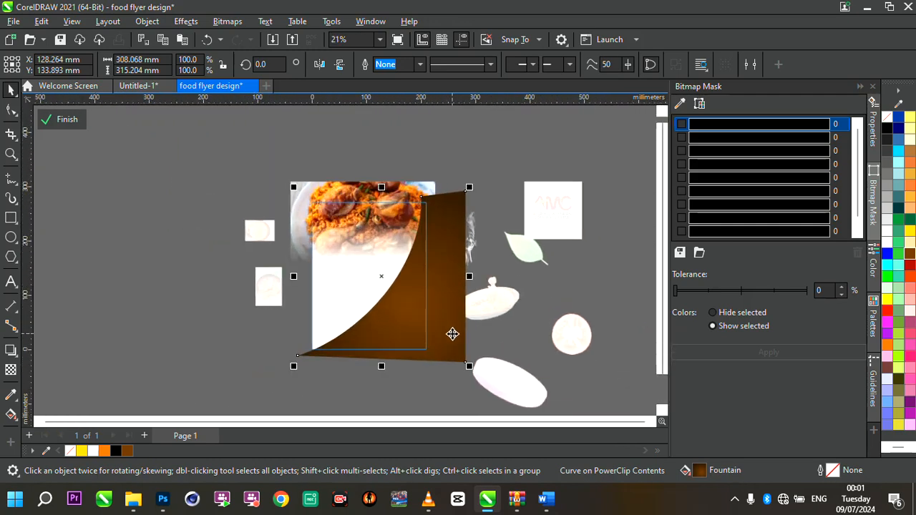
scroll(453, 334, up, 5)
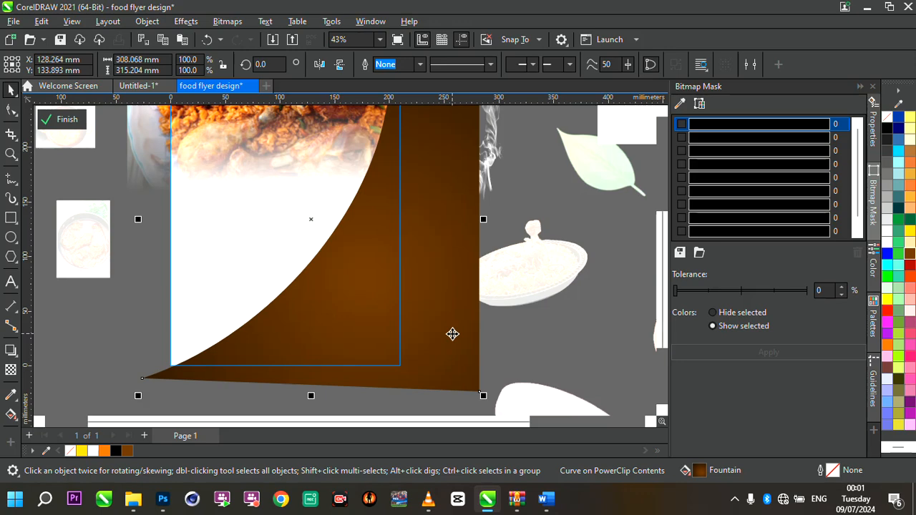
key(Right)
key(Up)
drag(453, 334, 441, 338)
- Fill the shifted shape Deep Yellow and send it back one level behind the brown shape
scroll(442, 335, down, 1)
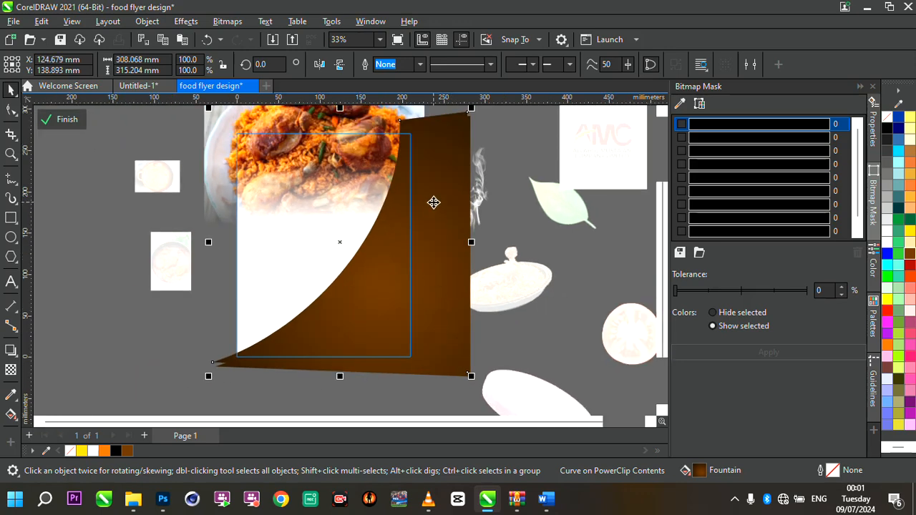
scroll(433, 200, up, 1)
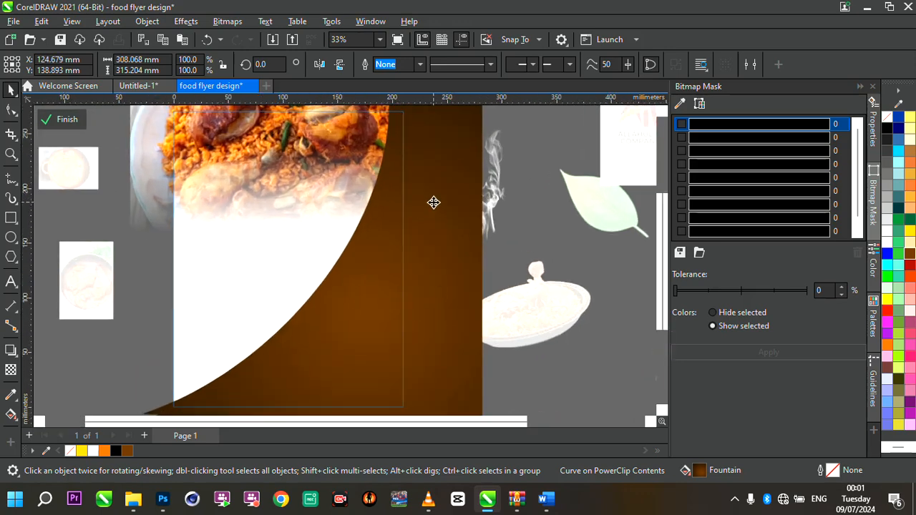
click(82, 450)
scroll(401, 266, down, 3)
scroll(402, 267, up, 2)
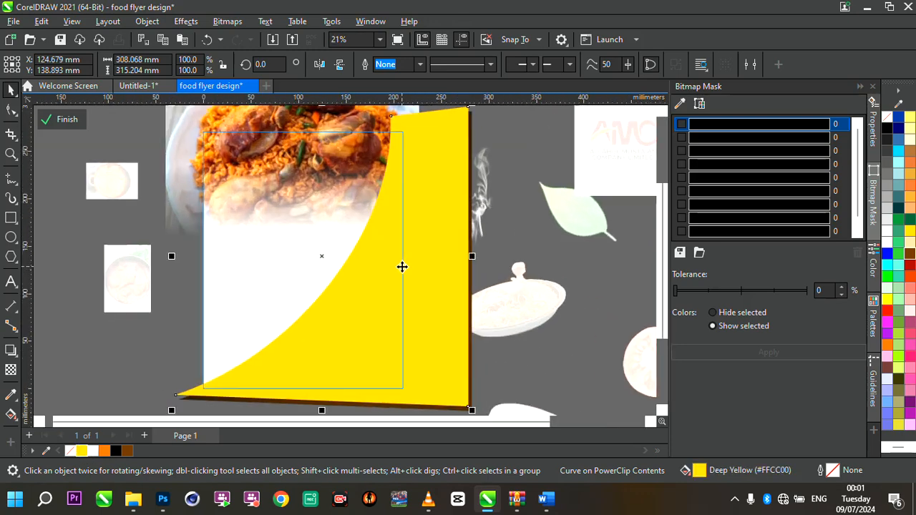
drag(402, 267, 401, 265)
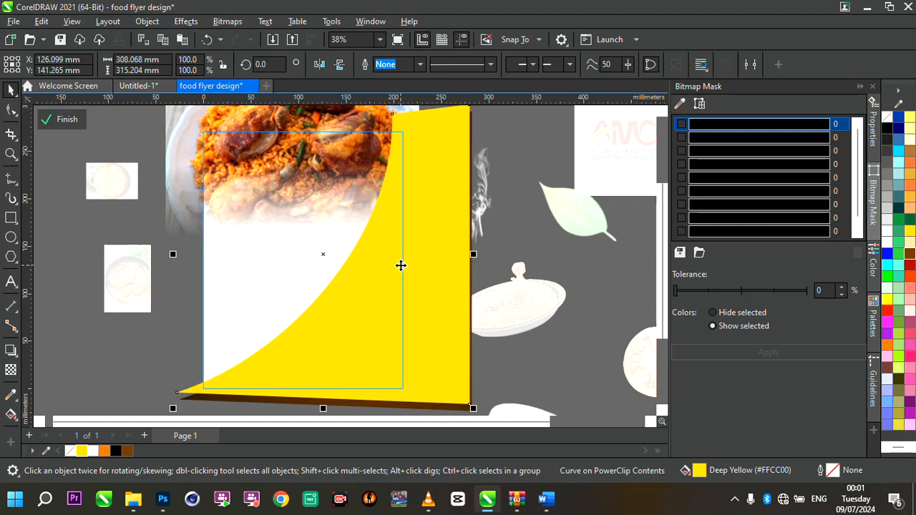
key(ctrl+Page_Down)
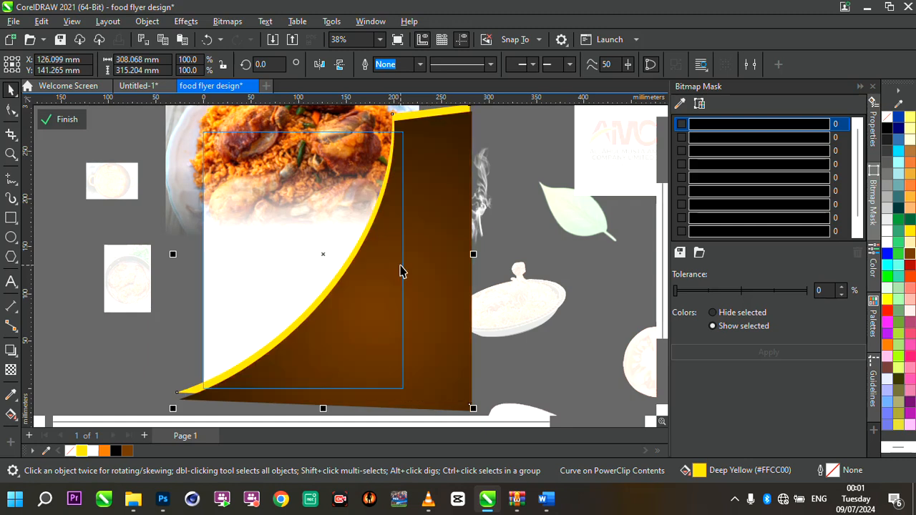
- Drag the yellow shape's top-left node outward to widen the yellow border along the top of the curve
scroll(401, 270, down, 2)
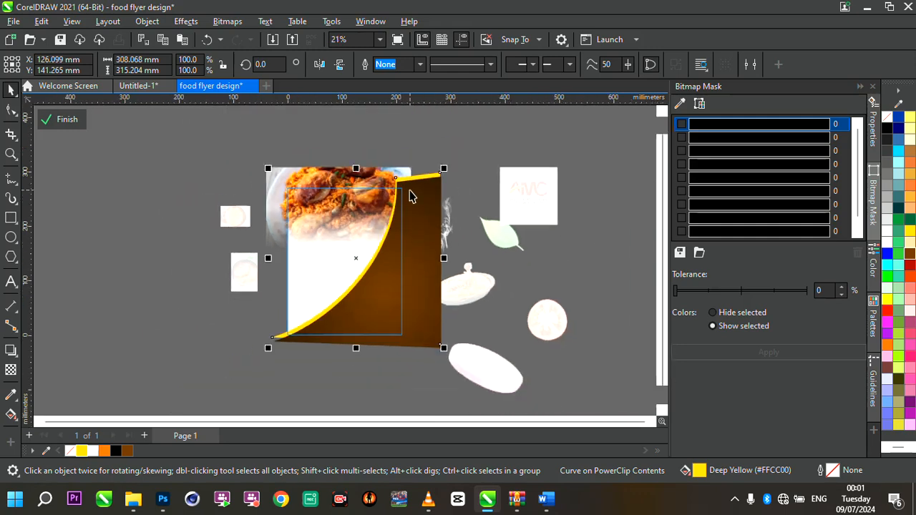
scroll(410, 196, up, 1)
scroll(422, 200, up, 2)
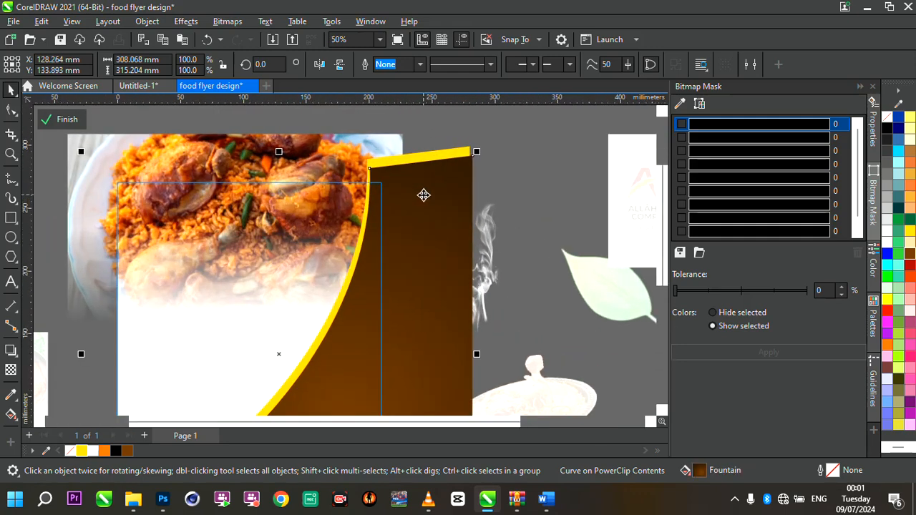
click(390, 162)
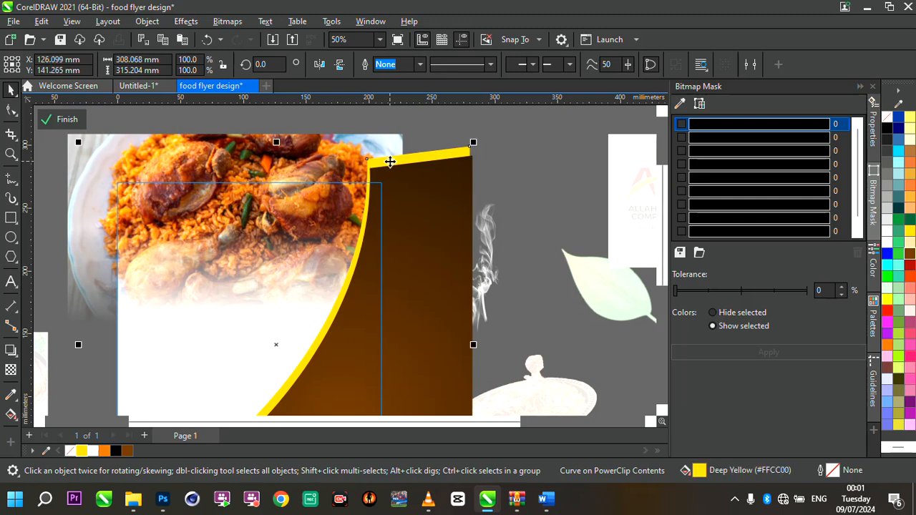
click(390, 161)
click(390, 162)
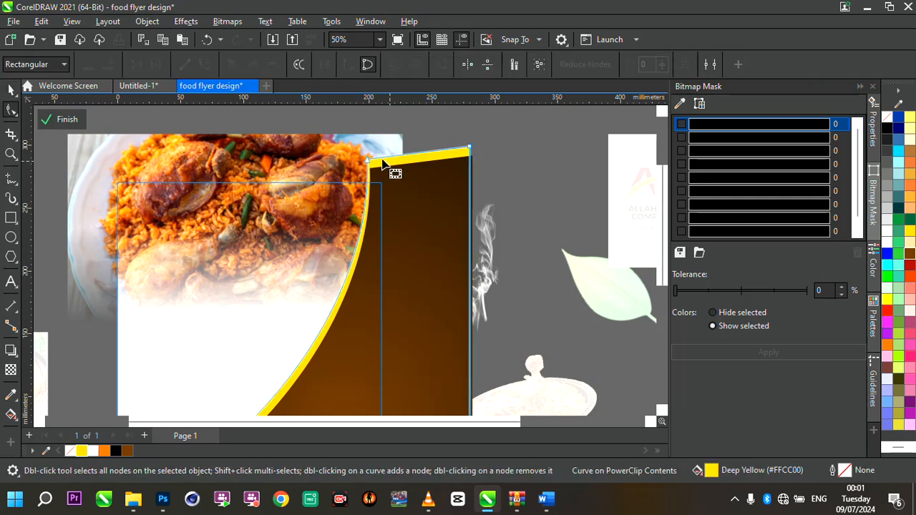
scroll(380, 168, down, 2)
scroll(374, 163, up, 2)
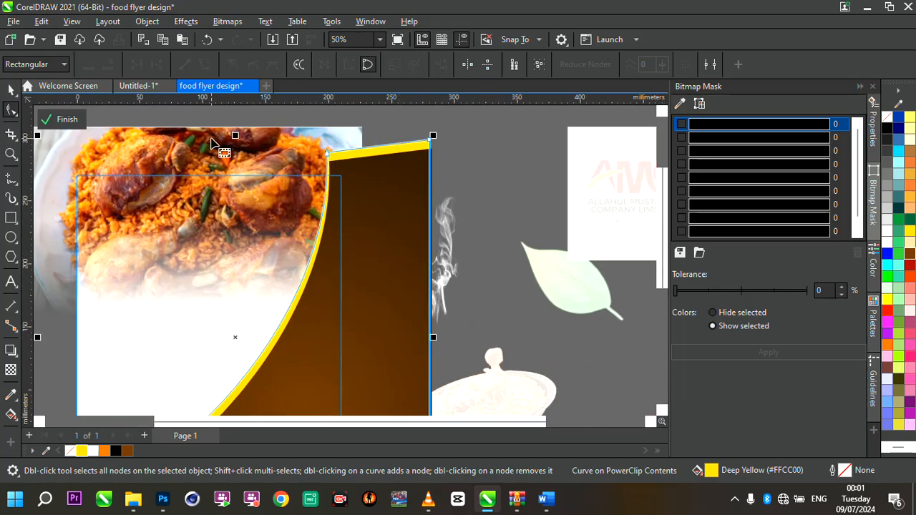
click(321, 152)
drag(320, 153, 218, 166)
scroll(398, 183, down, 2)
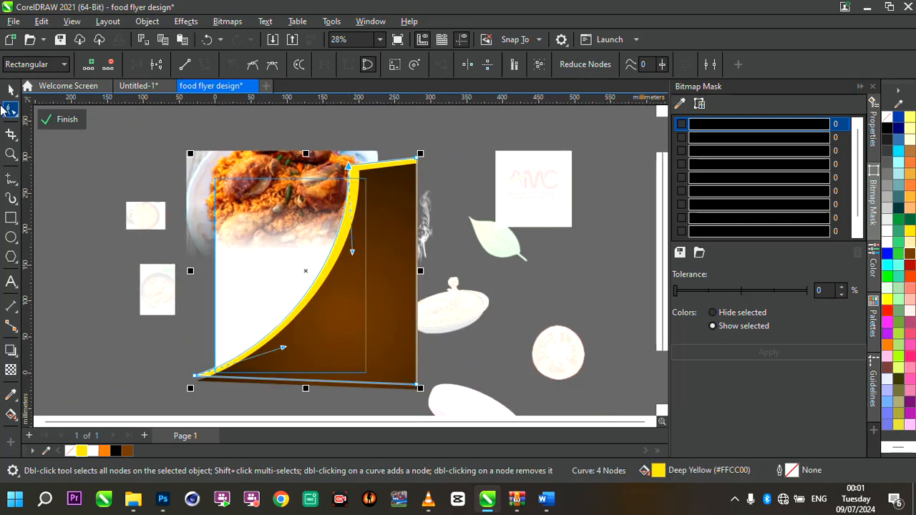
- Finish editing the PowerClip contents of the page background
click(11, 90)
scroll(351, 278, up, 1)
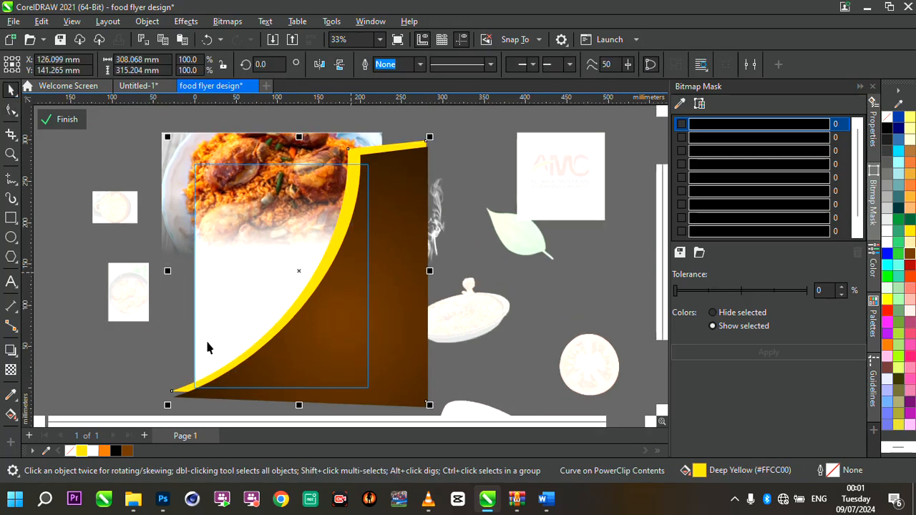
click(67, 119)
scroll(327, 218, down, 3)
scroll(326, 216, up, 2)
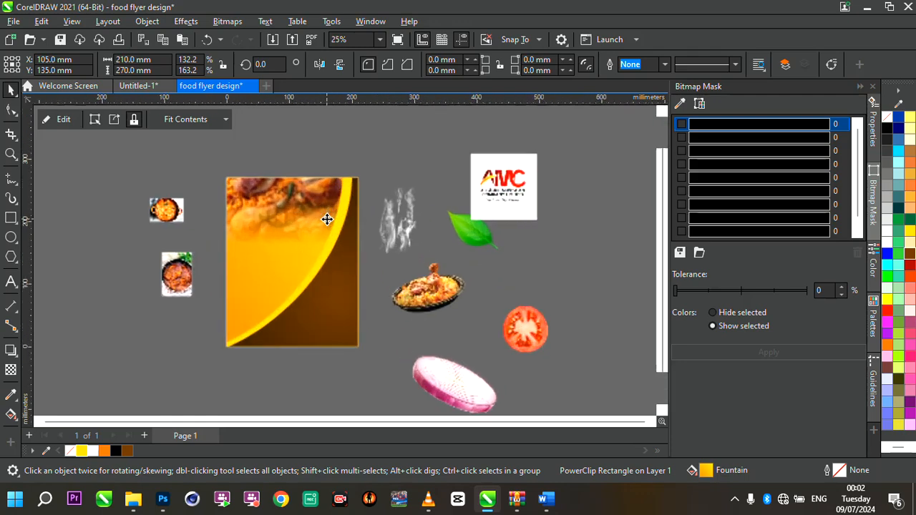
- Examine the clipped background and yellow curved border at different zoom levels
click(96, 181)
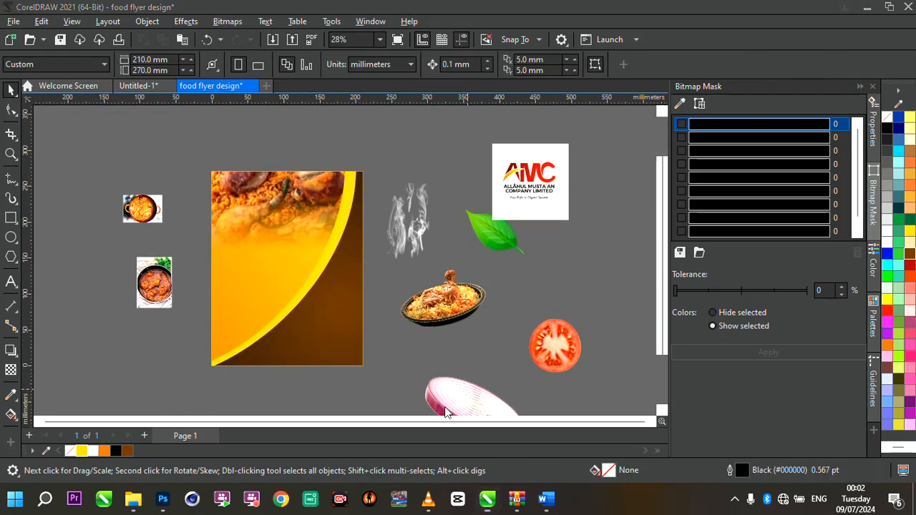
scroll(441, 403, up, 2)
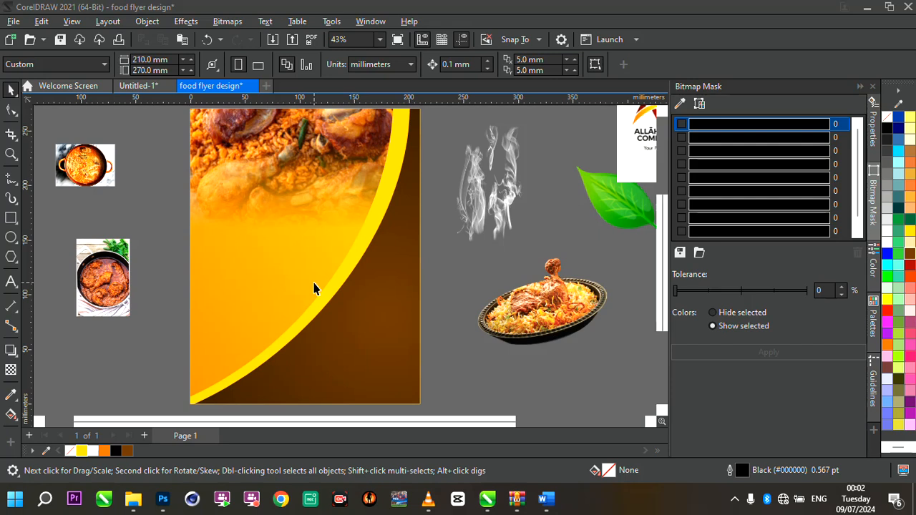
click(356, 282)
scroll(351, 274, down, 2)
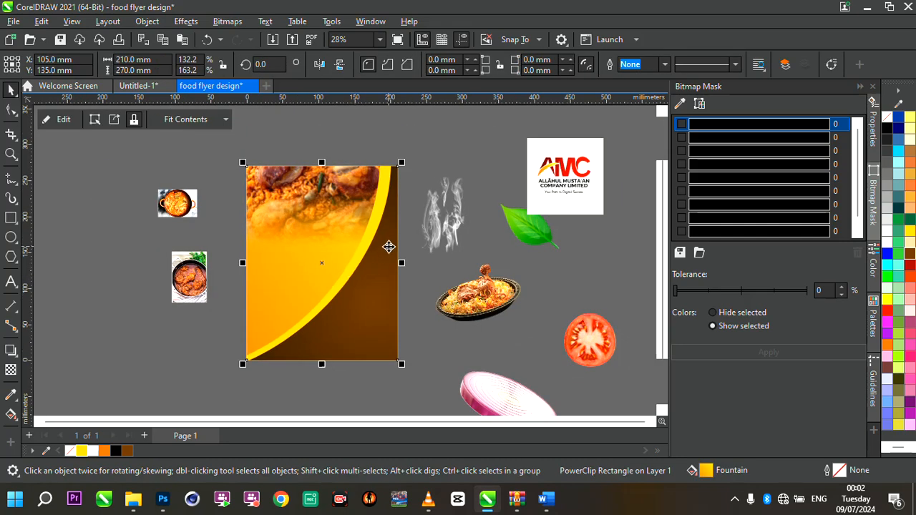
scroll(388, 247, up, 1)
scroll(276, 372, up, 1)
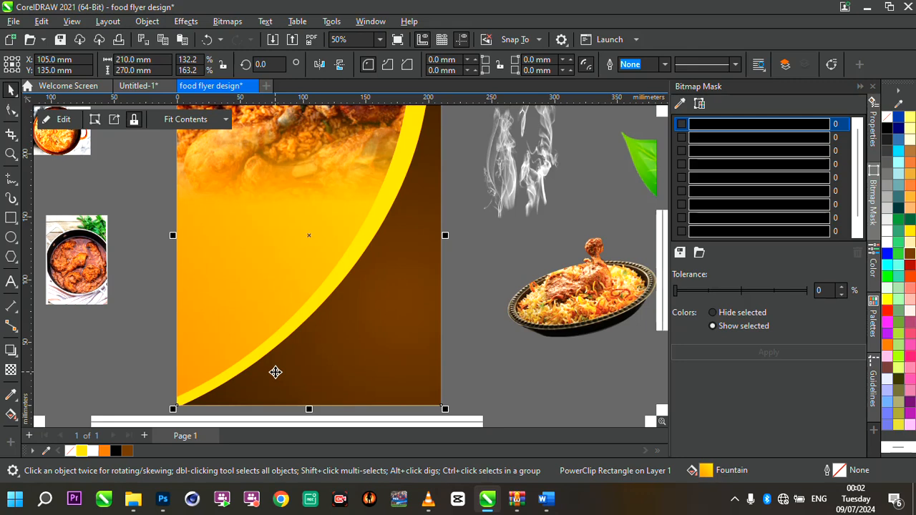
scroll(327, 308, down, 2)
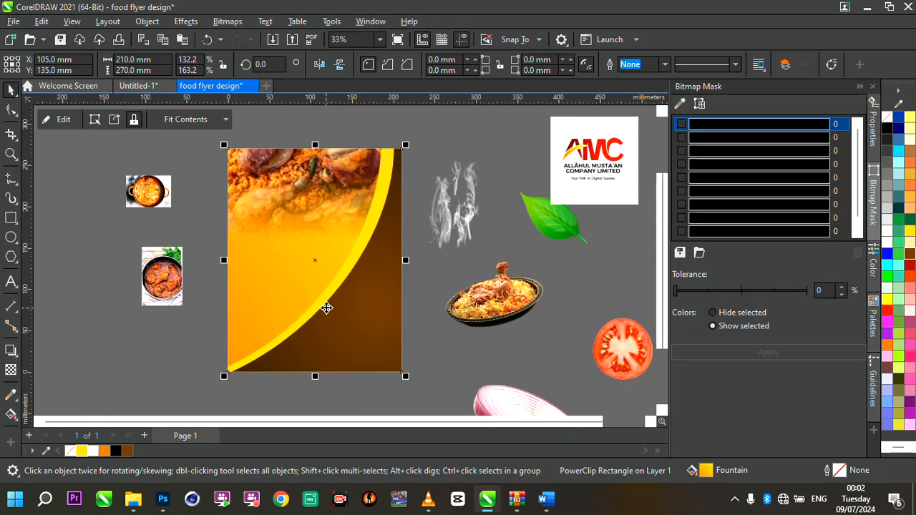
scroll(359, 204, up, 1)
scroll(359, 204, up, 1)
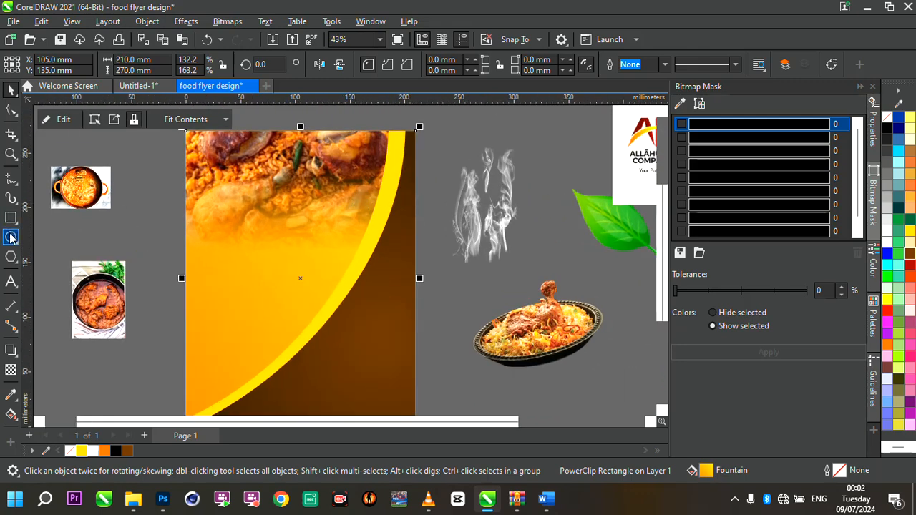
- Draw a circle about 78 mm in diameter over the yellow curve near the top right of the page
click(11, 236)
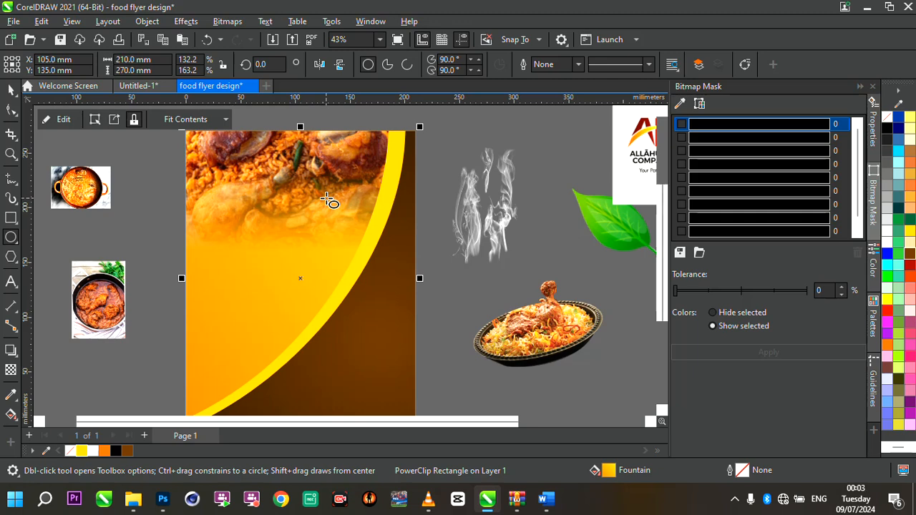
drag(327, 200, 412, 256)
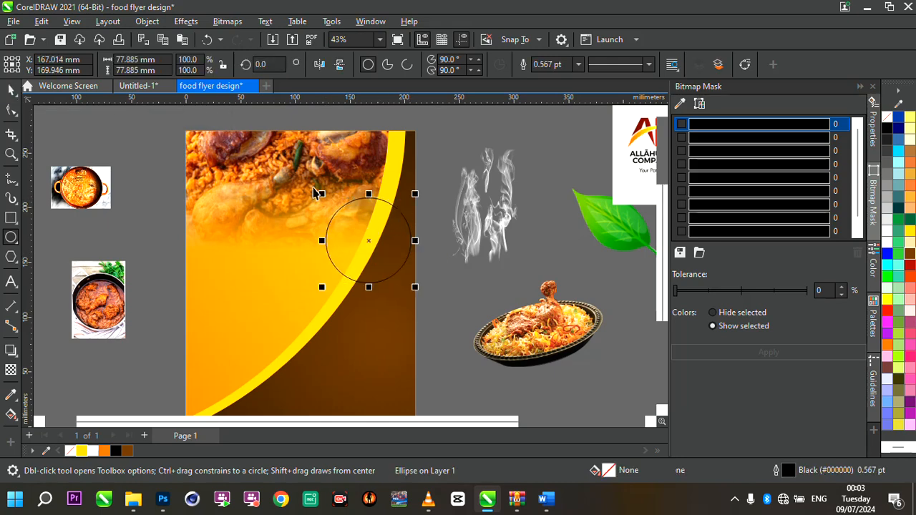
click(10, 89)
scroll(346, 203, up, 1)
scroll(346, 202, up, 1)
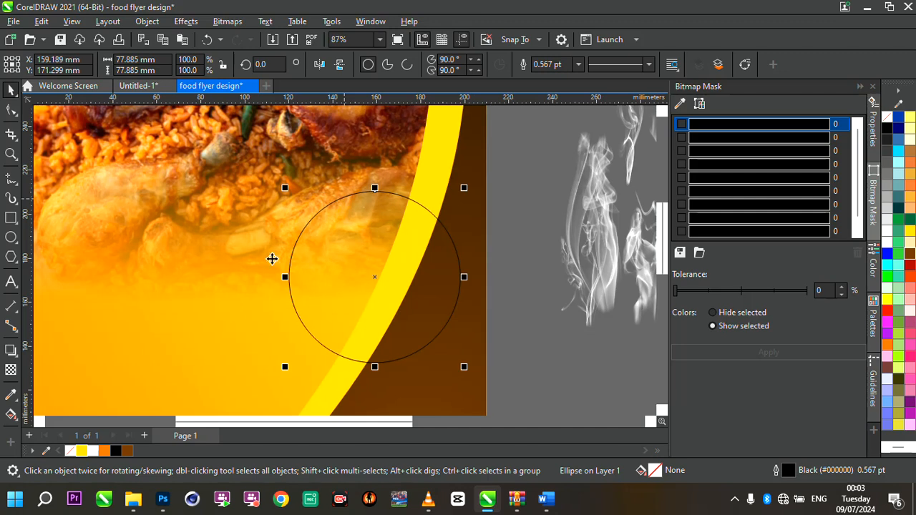
- Give the circle a white outline and set the outline width to 10 pt
right_click(93, 451)
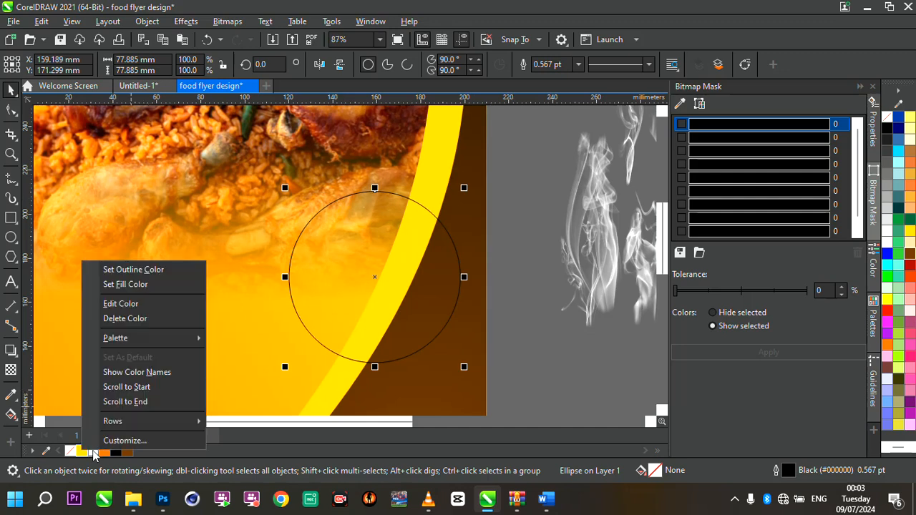
click(133, 270)
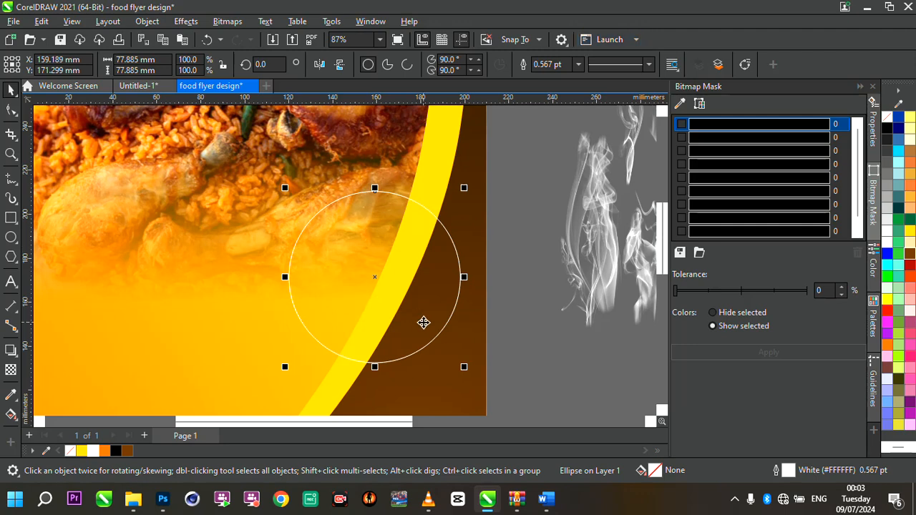
scroll(423, 321, up, 2)
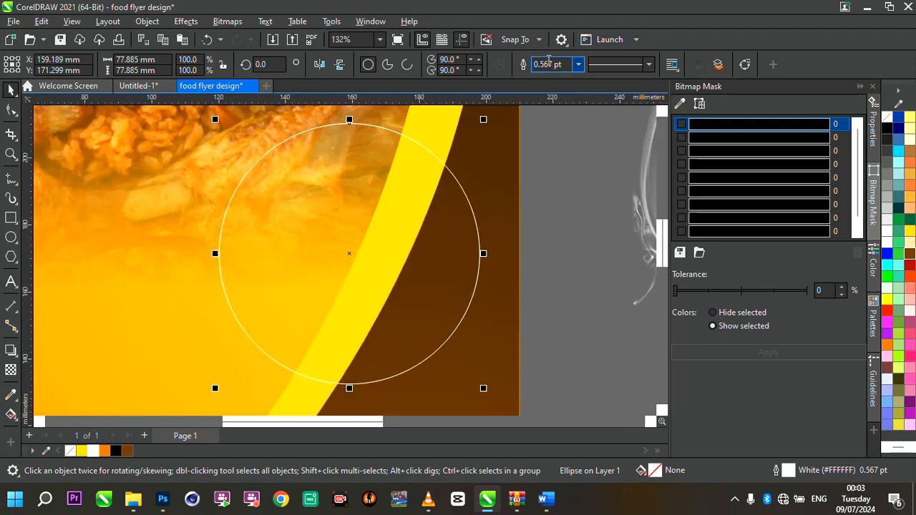
click(578, 64)
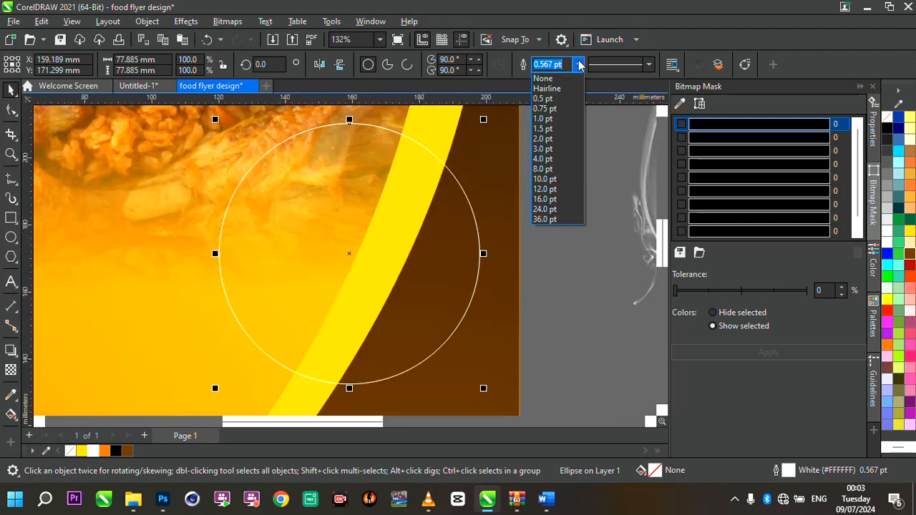
click(550, 158)
scroll(549, 153, down, 3)
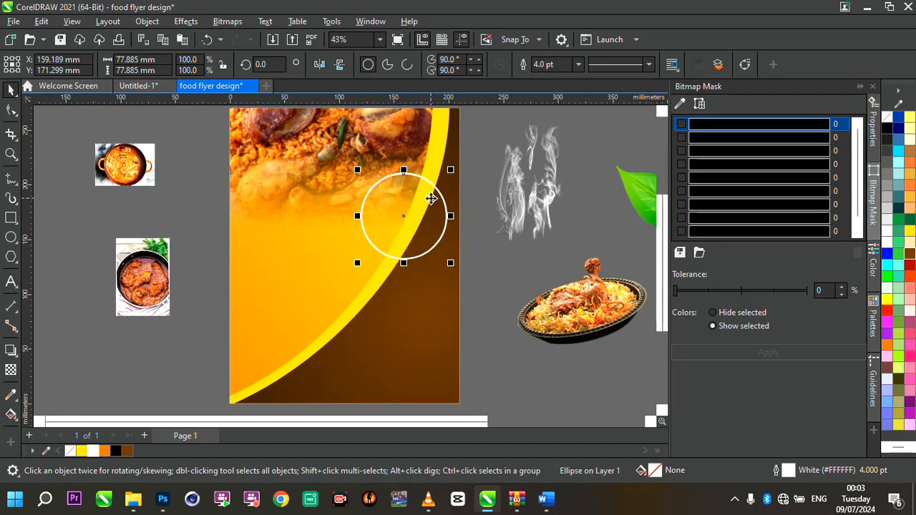
scroll(549, 153, up, 3)
click(578, 65)
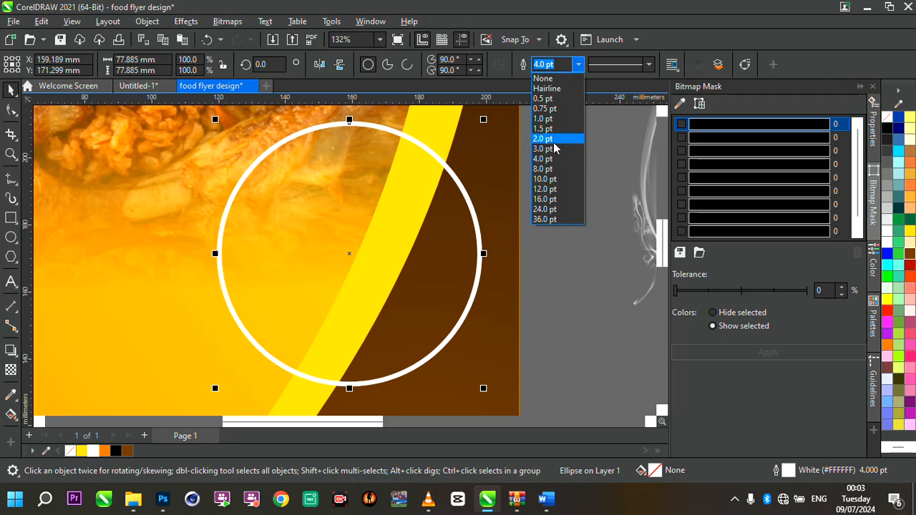
click(554, 179)
scroll(429, 248, down, 3)
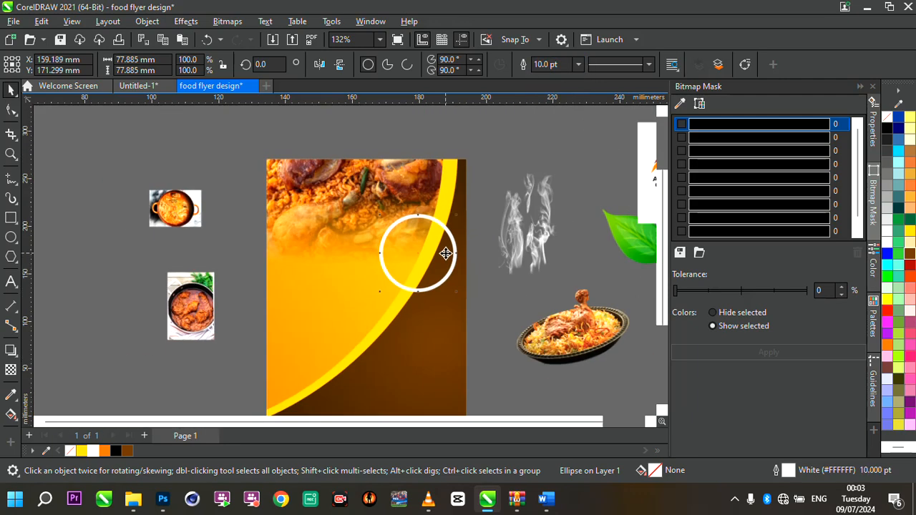
scroll(422, 248, up, 2)
scroll(446, 253, down, 3)
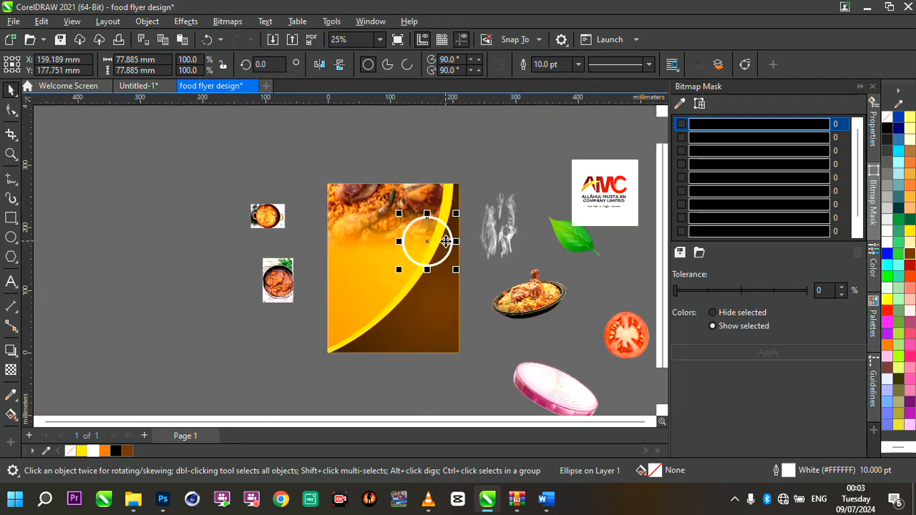
- Try to PowerClip the small curry bowl image inside the page background
scroll(382, 251, up, 2)
click(201, 297)
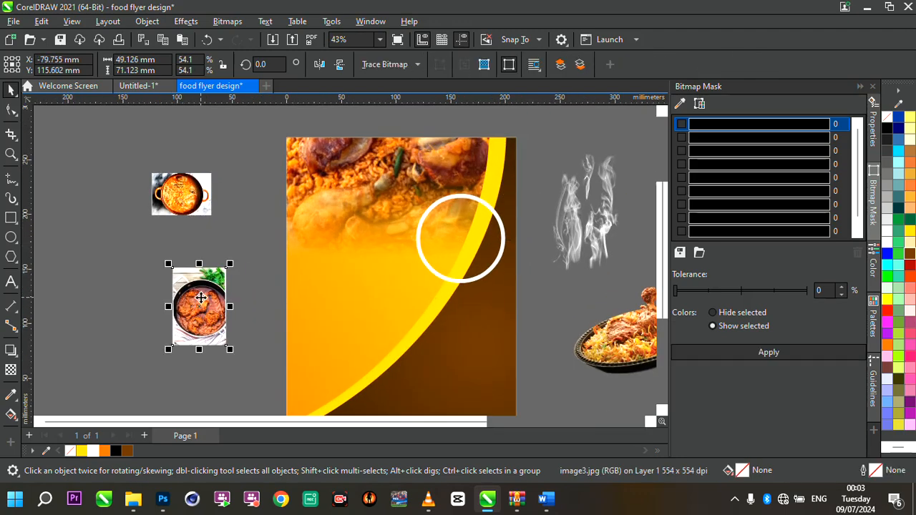
right_click(201, 298)
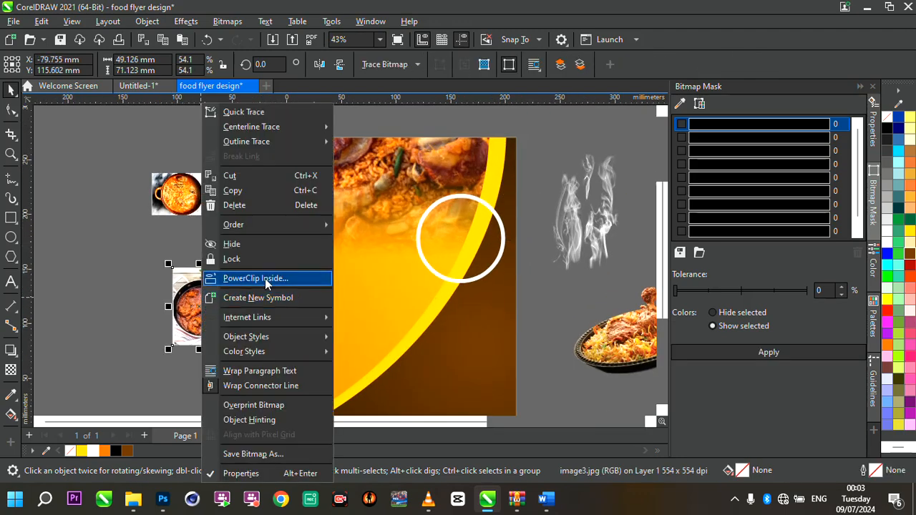
click(265, 279)
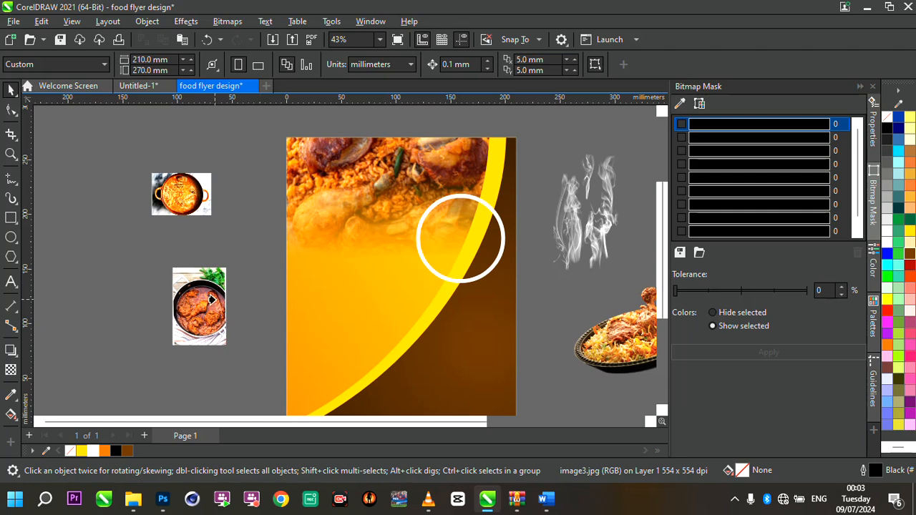
click(443, 413)
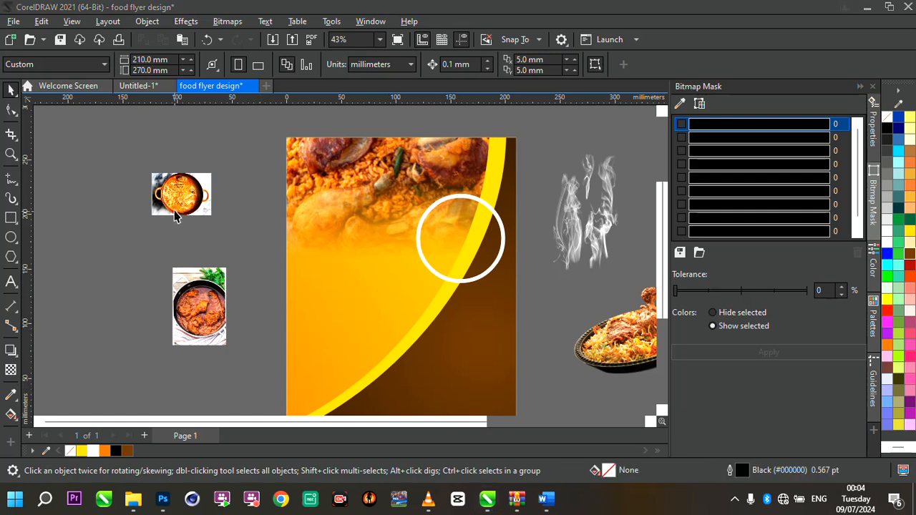
- Move the orange pot image onto the page and PowerClip it inside the white-outlined circle
drag(177, 217, 388, 304)
click(298, 212)
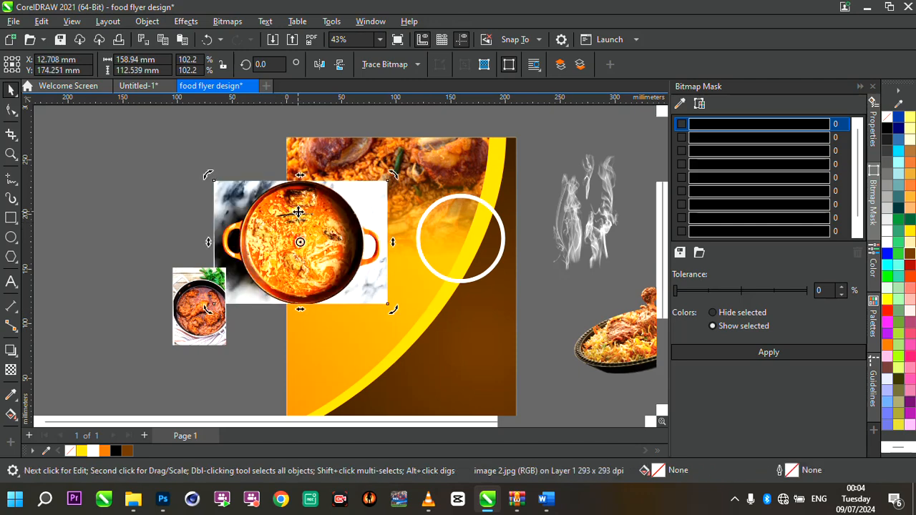
right_click(298, 212)
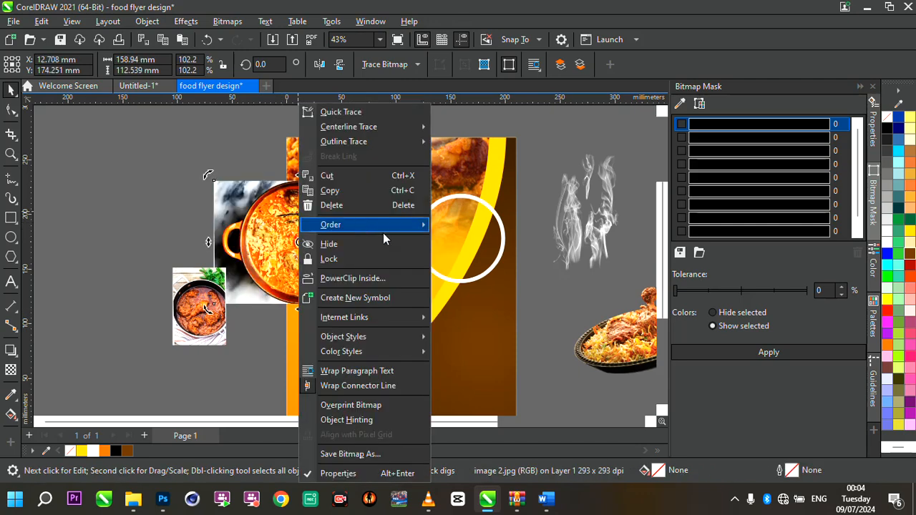
click(399, 283)
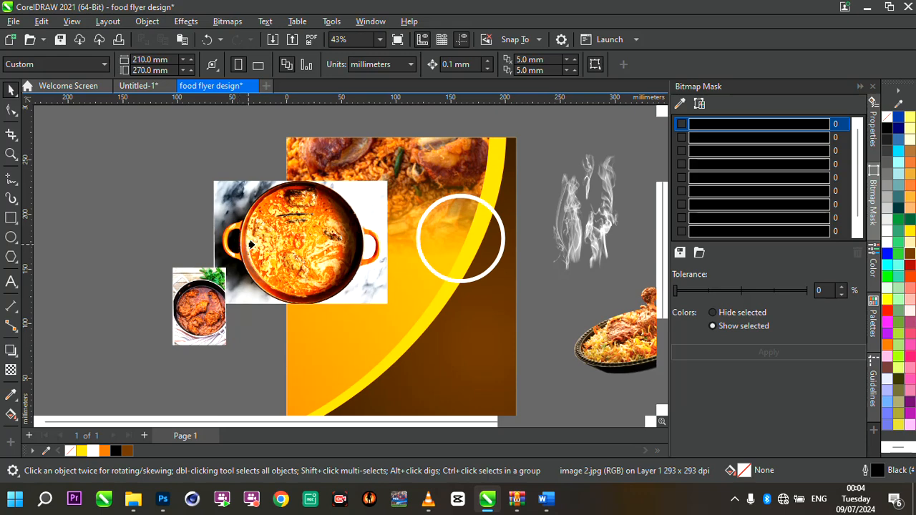
click(474, 223)
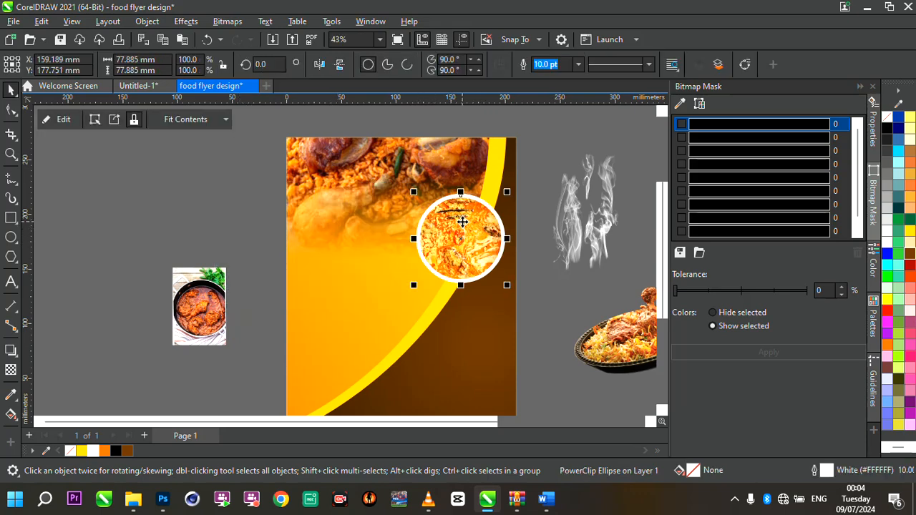
- Edit the circle's PowerClip contents and shift the pot image slightly right
scroll(494, 226, up, 3)
scroll(486, 243, up, 2)
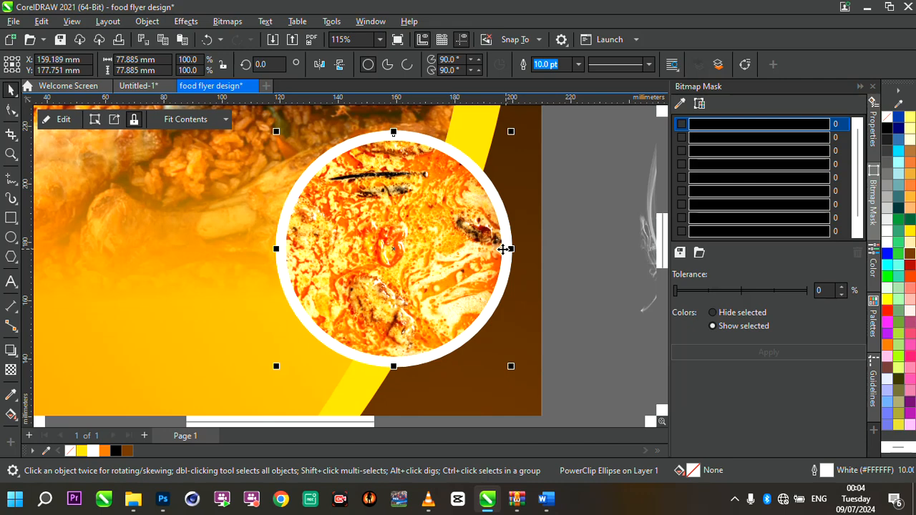
scroll(503, 249, down, 2)
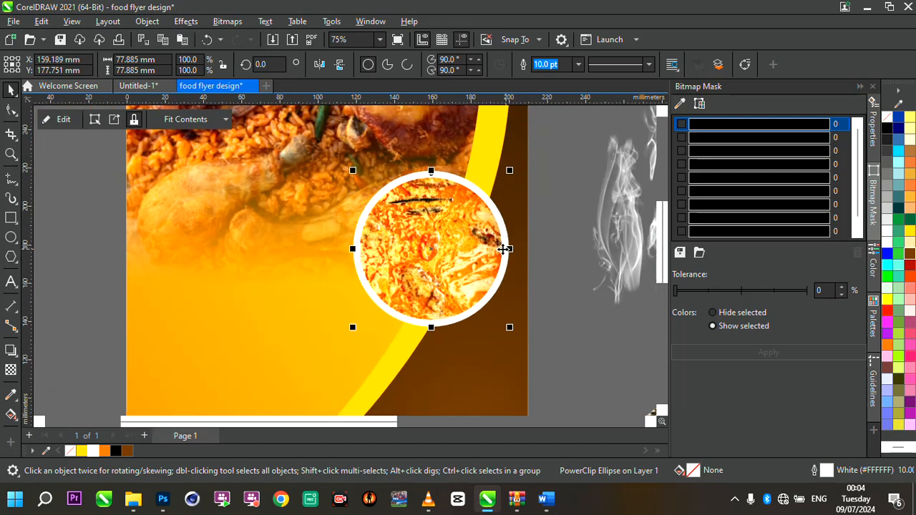
click(64, 123)
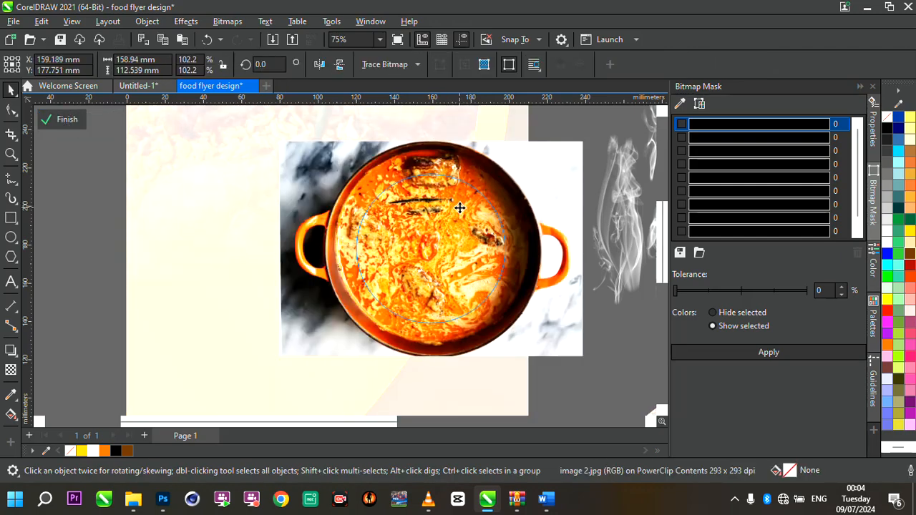
scroll(459, 207, up, 3)
scroll(459, 204, down, 2)
drag(459, 206, 498, 211)
scroll(500, 209, up, 1)
click(176, 217)
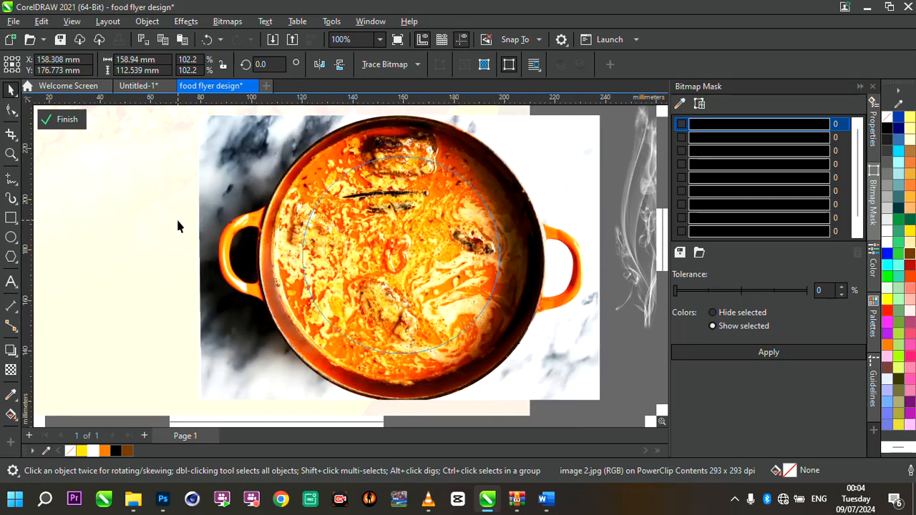
click(65, 118)
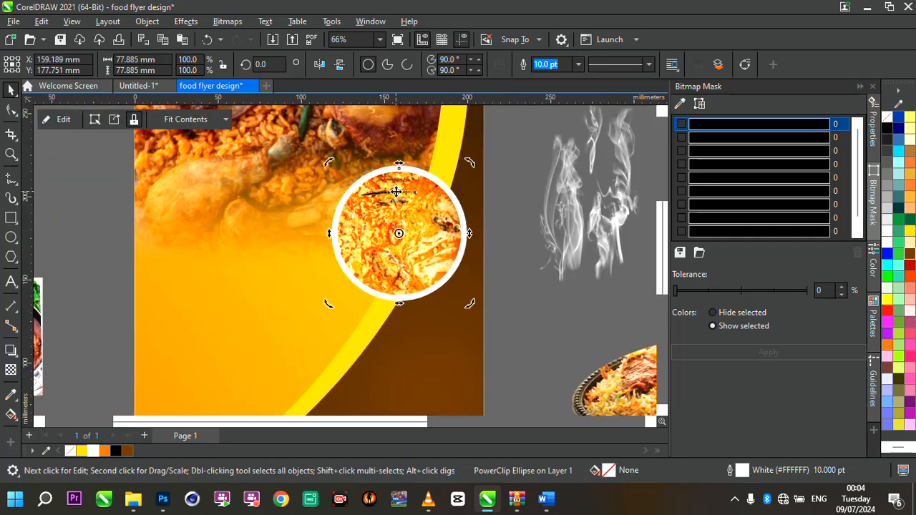
- Duplicate the clipped circle and place the copy below and left of the original, overlapping it
key(Up)
key(Right)
drag(395, 192, 332, 283)
scroll(478, 252, down, 1)
scroll(451, 286, up, 2)
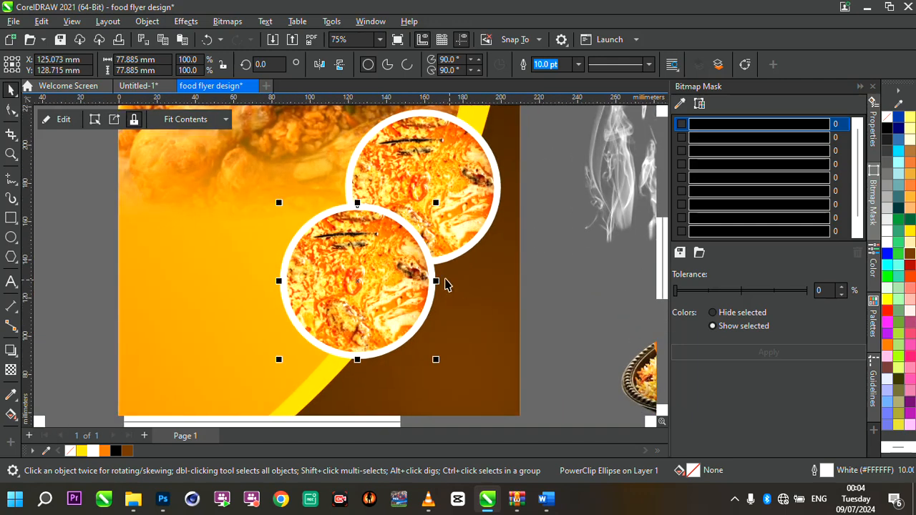
mouse_move(389, 262)
mouse_down()
mouse_move(278, 223)
mouse_move(393, 261)
mouse_up()
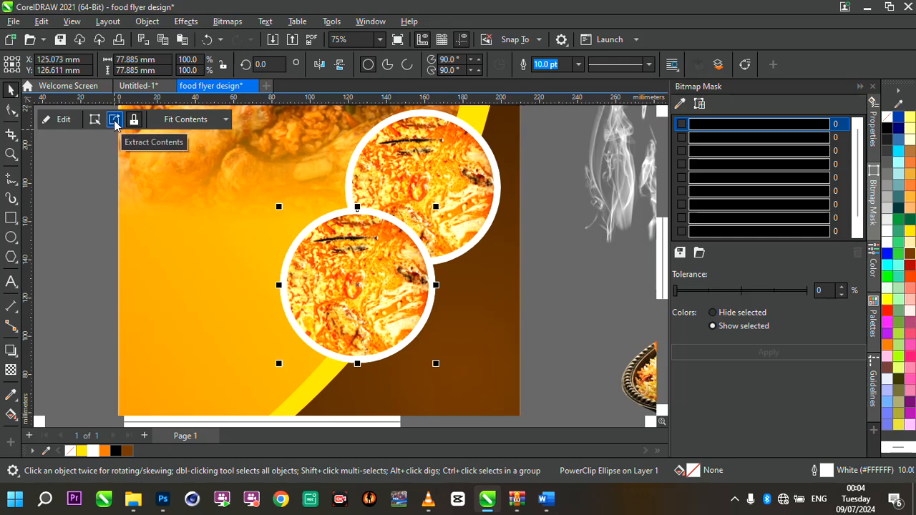
- Extract the pot image from the copied circle's PowerClip
click(114, 121)
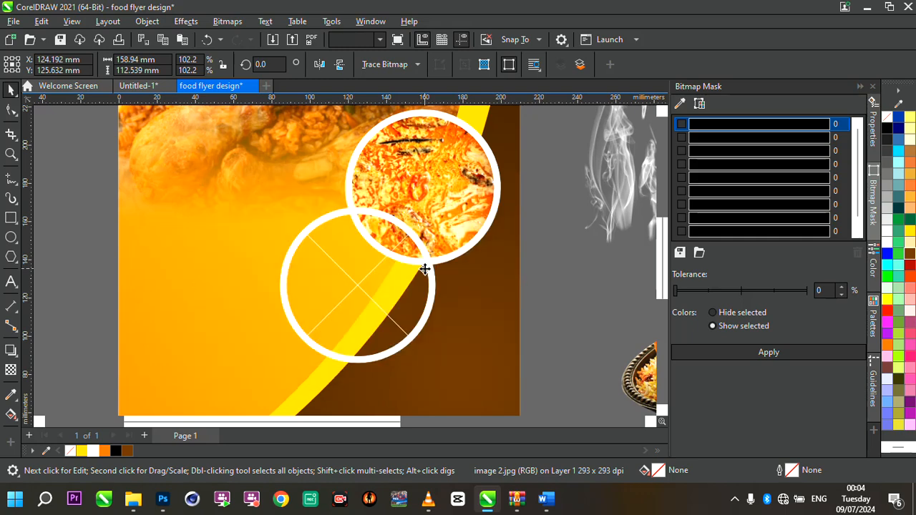
- Place the chicken curry image inside the copied circle as its PowerClip contents
key(Escape)
scroll(425, 272, down, 2)
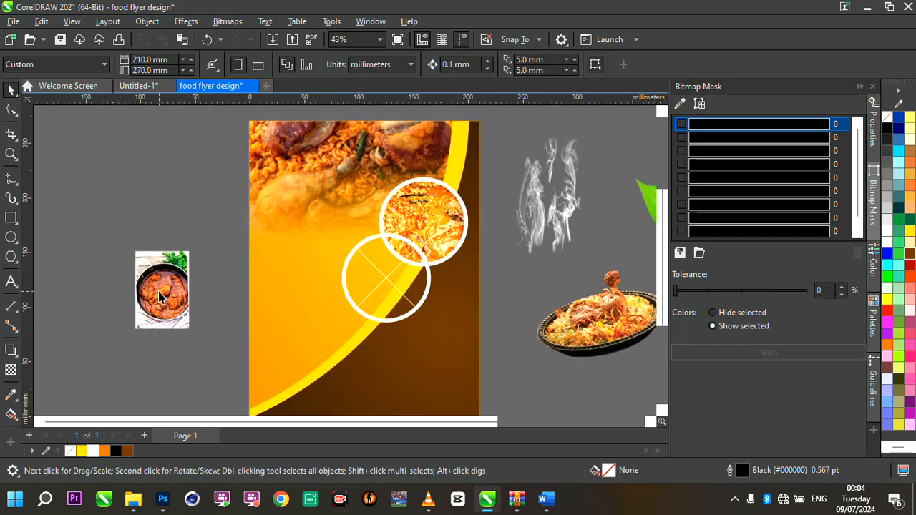
drag(161, 297, 388, 281)
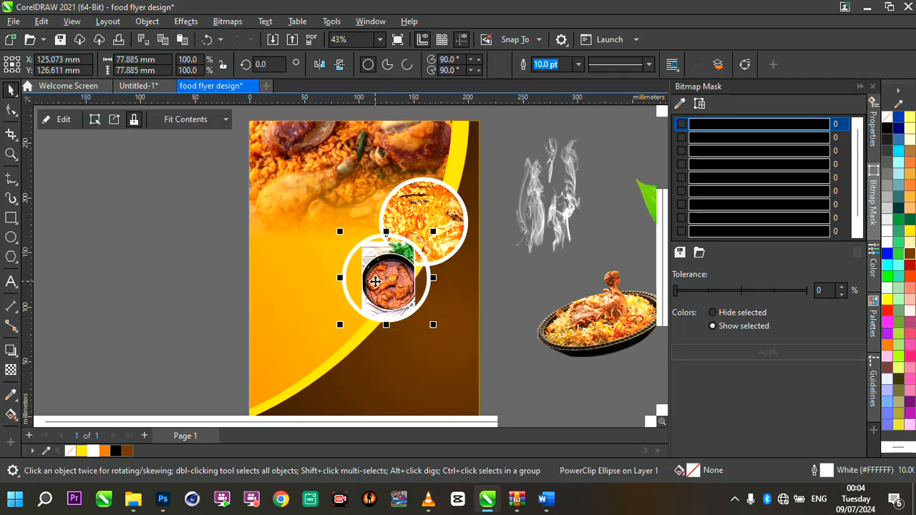
key(ctrl+z)
drag(141, 283, 381, 266)
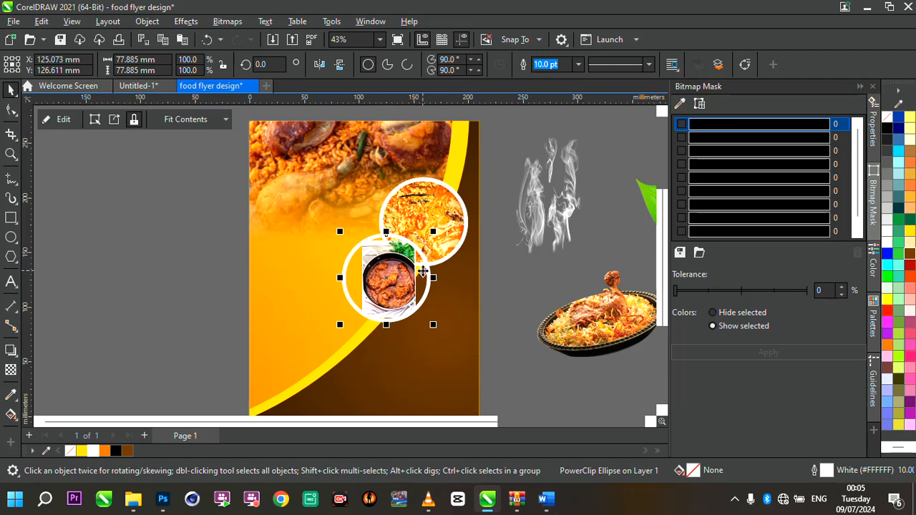
- Edit the lower circle's PowerClip contents, enlarging the curry image and repositioning it inside the circle
scroll(423, 271, up, 2)
click(63, 118)
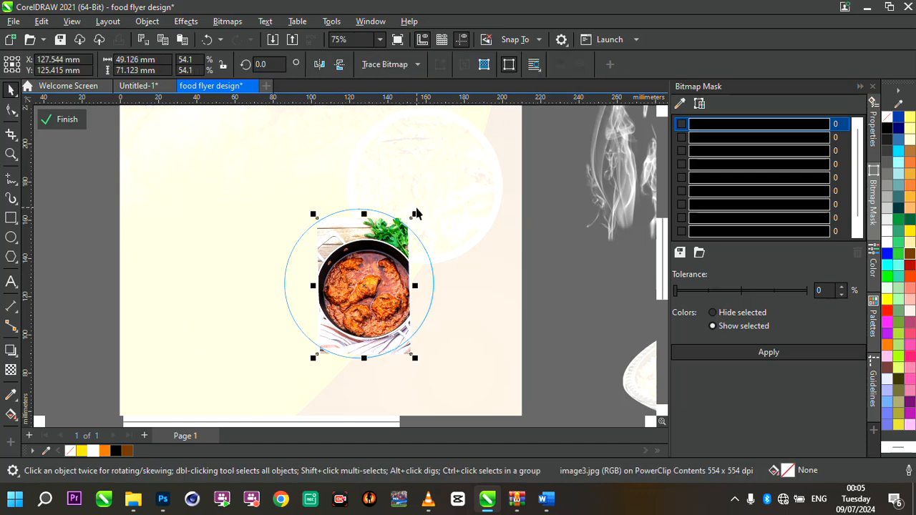
drag(415, 215, 522, 147)
mouse_move(388, 264)
mouse_down()
mouse_move(376, 247)
mouse_move(396, 281)
mouse_up()
scroll(392, 275, up, 2)
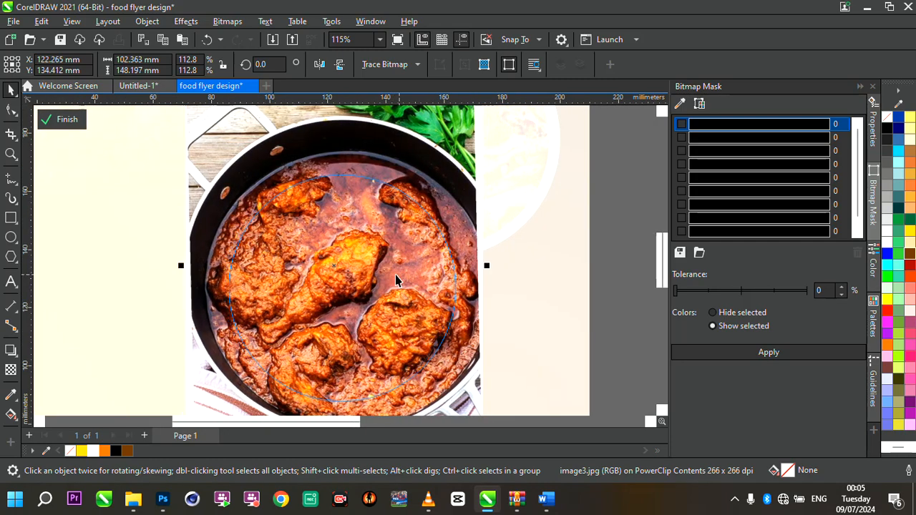
click(67, 119)
scroll(339, 226, down, 4)
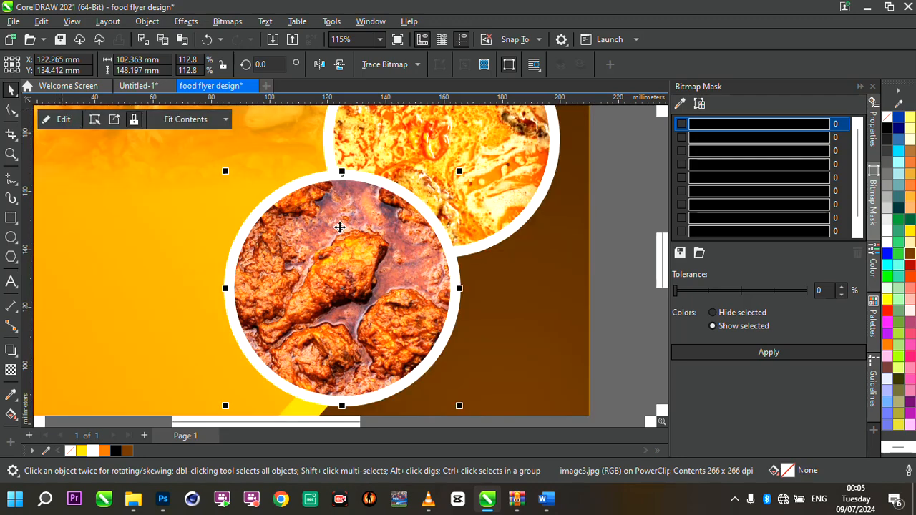
- Scale the lower curry circle down to about 89.7% (about 70 mm across)
scroll(339, 226, up, 4)
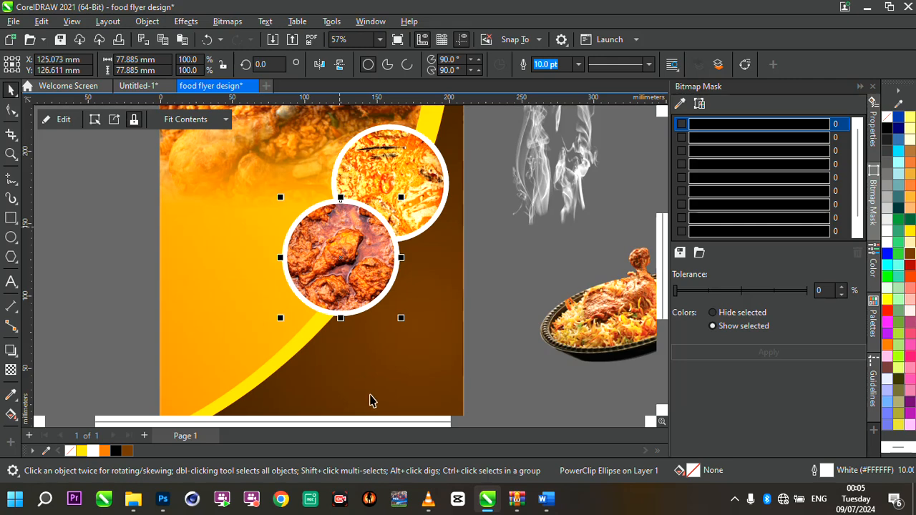
click(341, 257)
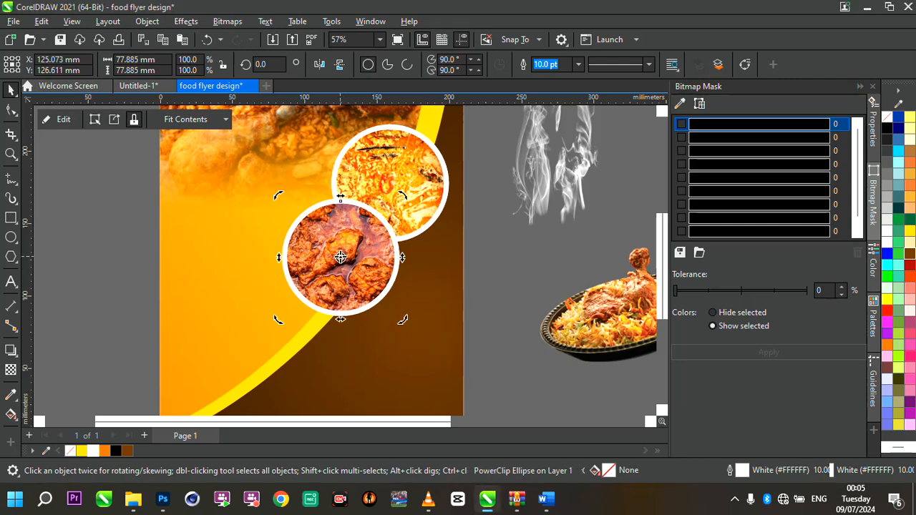
scroll(341, 257, down, 3)
scroll(340, 257, up, 4)
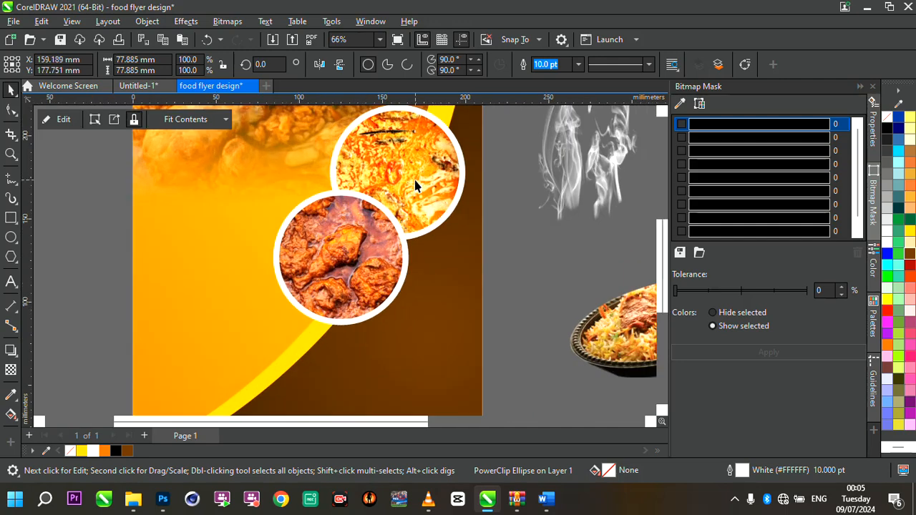
click(361, 262)
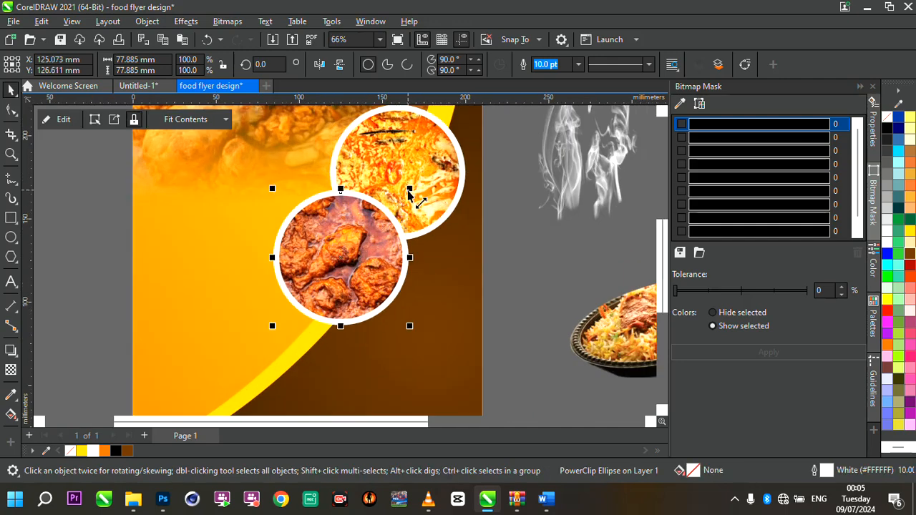
drag(408, 189, 403, 195)
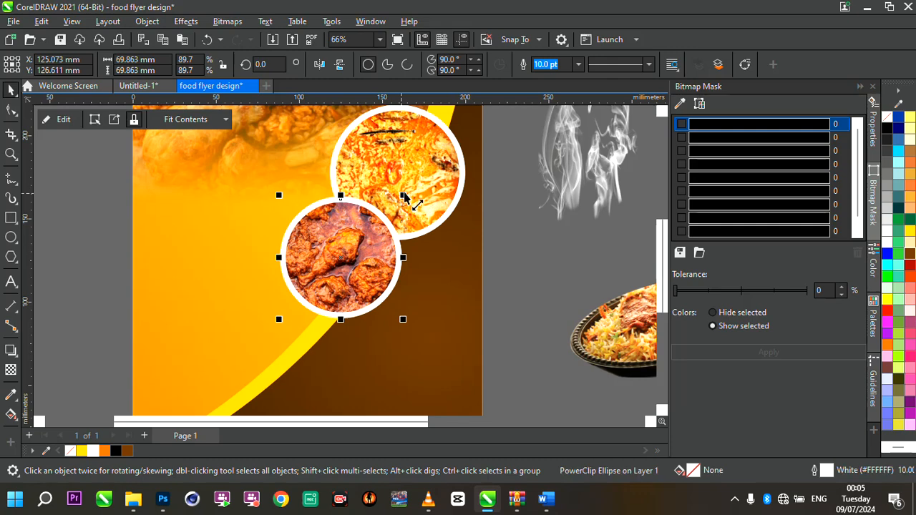
- Enlarge the upper rice circle to about 117.7% (about 92 mm across) and move it slightly up
click(427, 179)
scroll(424, 174, down, 3)
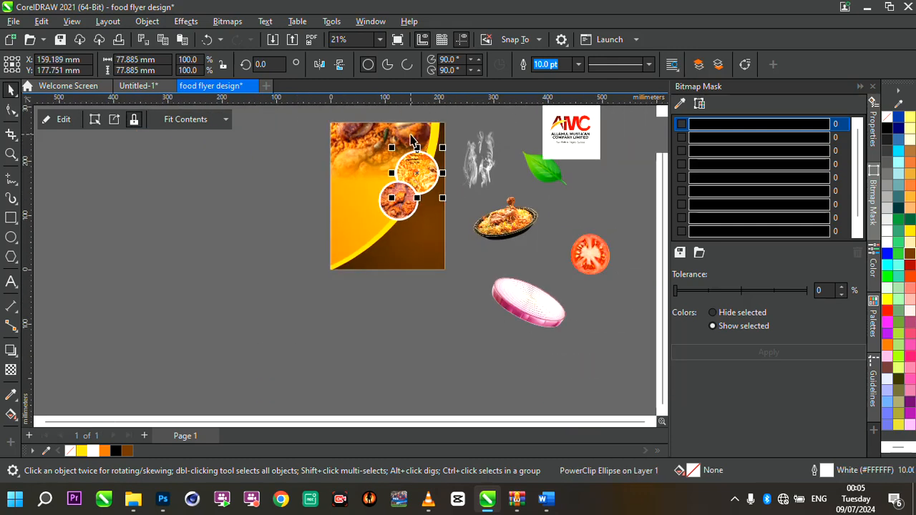
scroll(419, 160, up, 5)
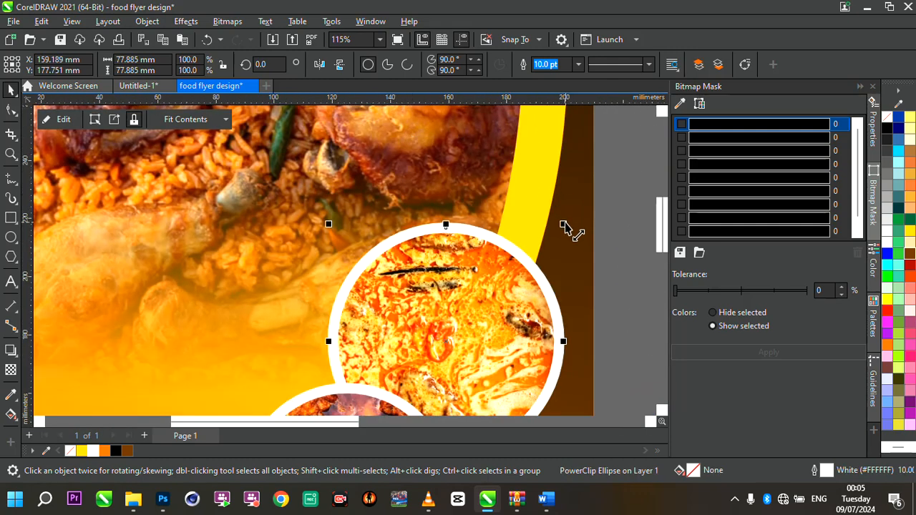
drag(564, 226, 582, 198)
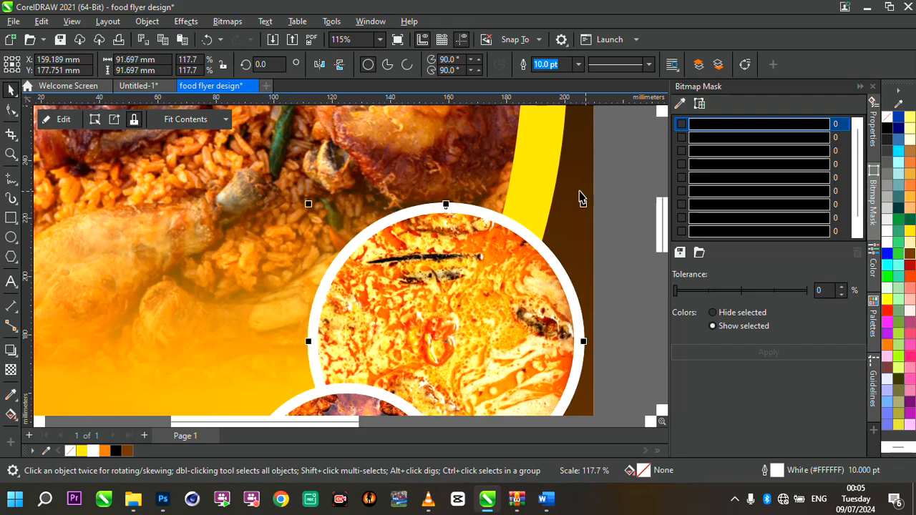
drag(477, 256, 476, 225)
scroll(477, 222, down, 5)
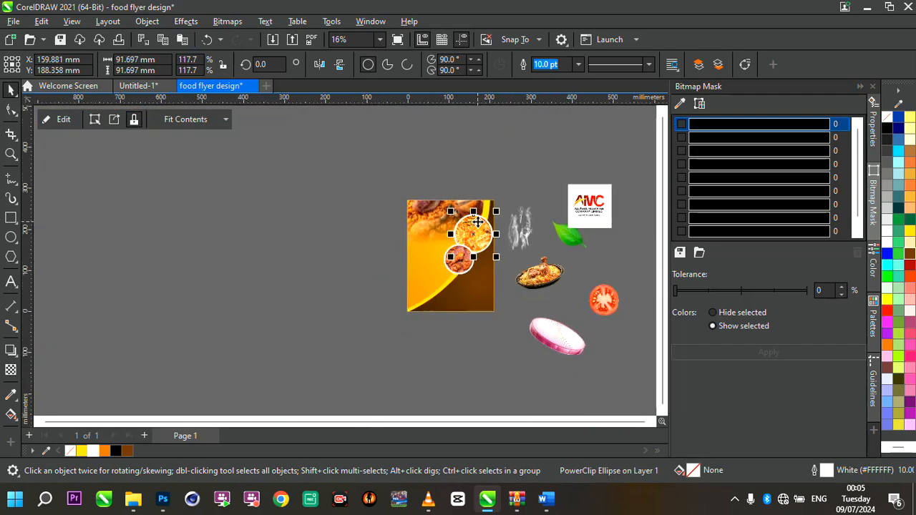
- Nudge the lower curry circle slightly up and right
scroll(477, 222, up, 3)
click(371, 312)
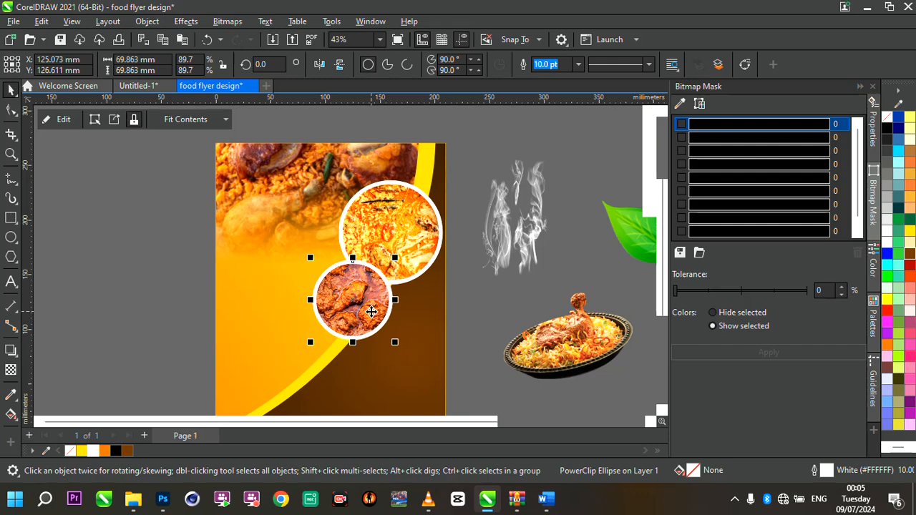
drag(371, 312, 372, 309)
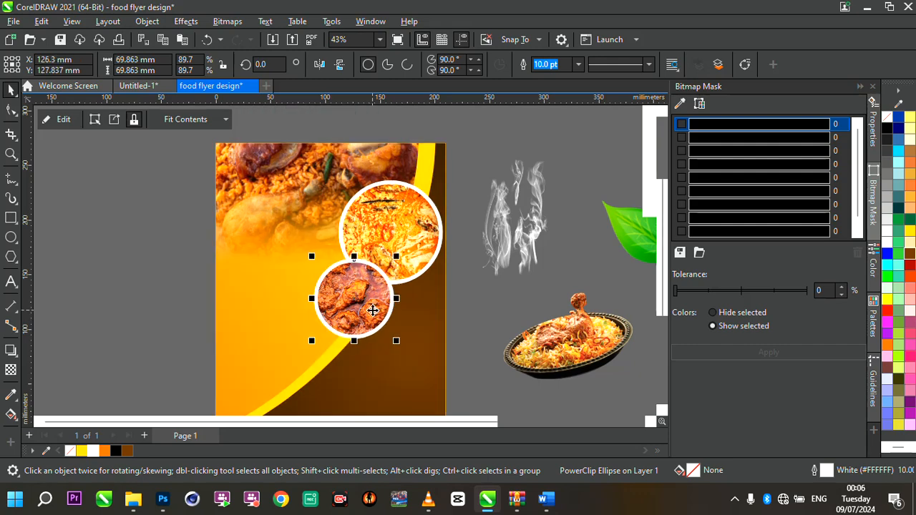
- Move the biryani platter onto the lower page area and scale it to 44% (about 89 x 60 mm)
scroll(425, 262, down, 2)
scroll(424, 261, up, 3)
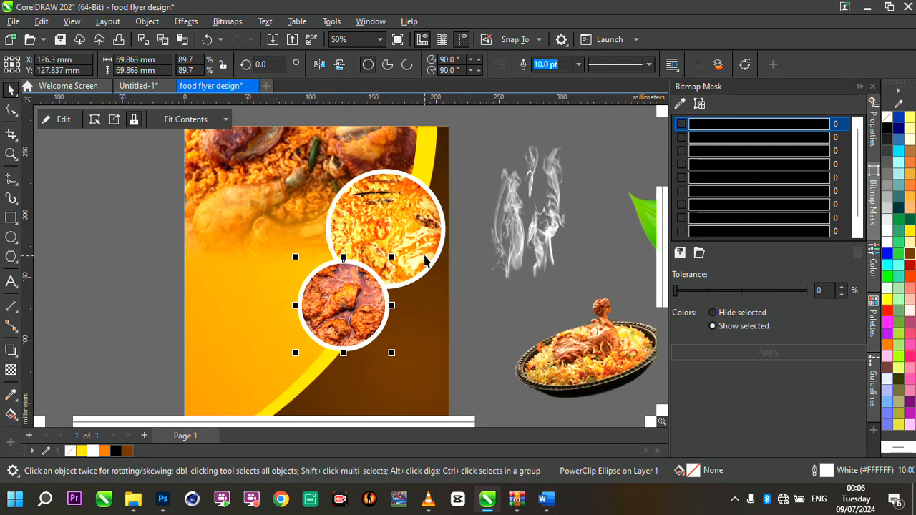
scroll(391, 222, down, 1)
scroll(391, 222, down, 1)
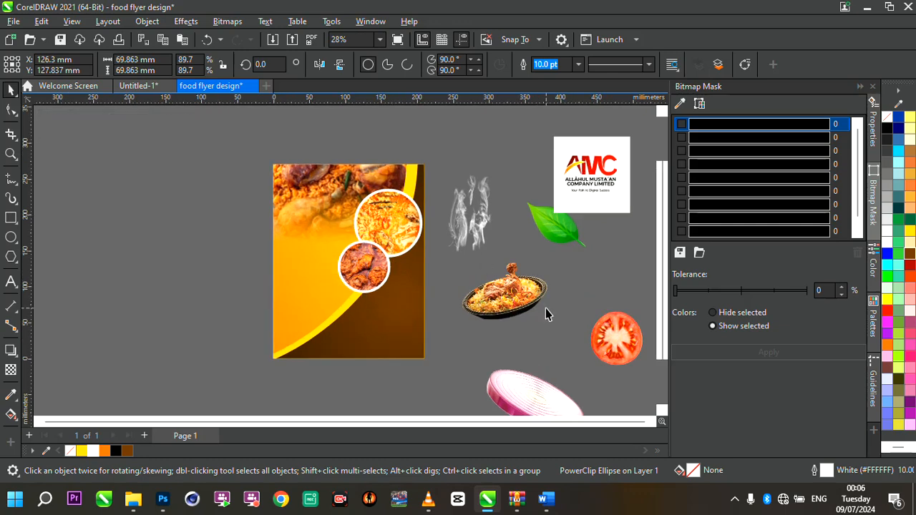
click(520, 302)
drag(521, 302, 399, 340)
scroll(399, 340, up, 3)
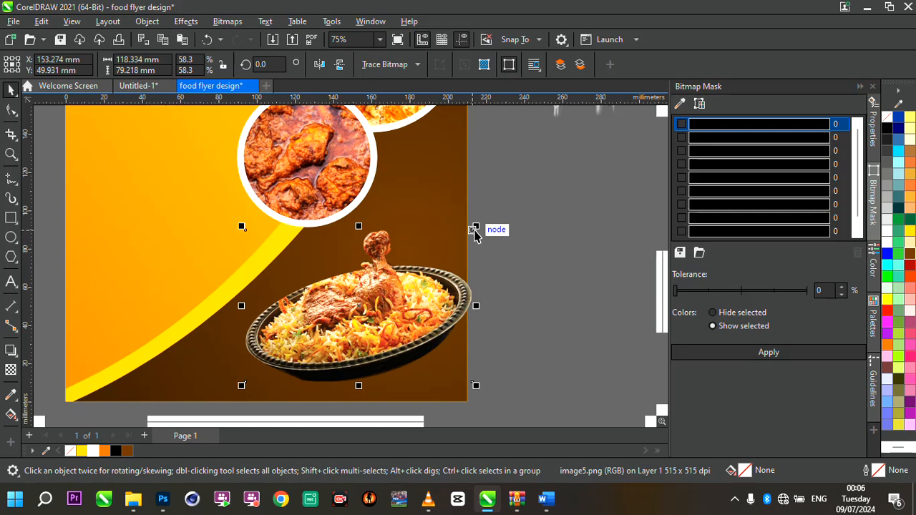
drag(475, 229, 417, 265)
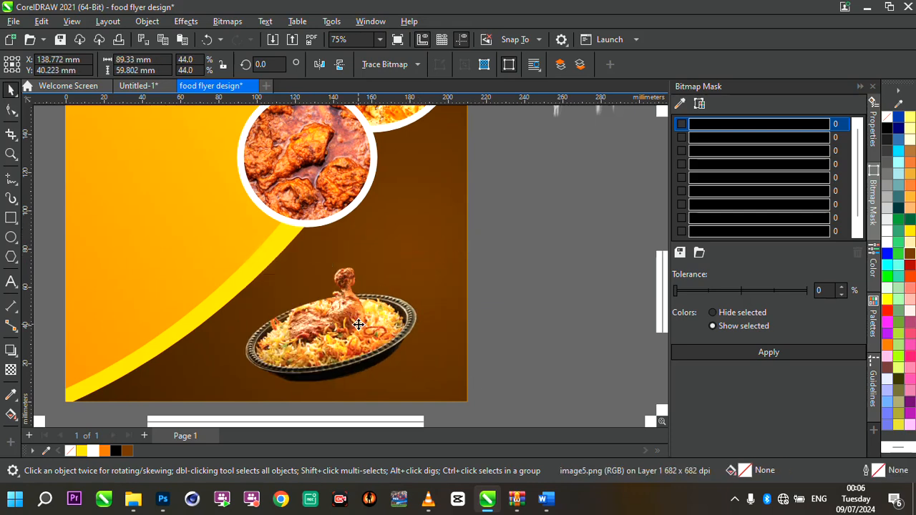
drag(359, 324, 382, 313)
scroll(383, 314, down, 3)
scroll(379, 316, up, 5)
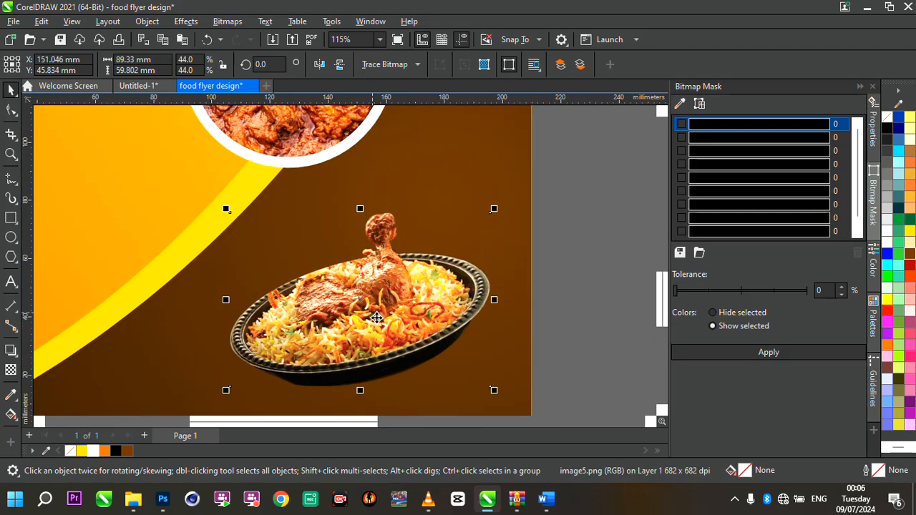
scroll(376, 317, down, 4)
scroll(434, 337, up, 3)
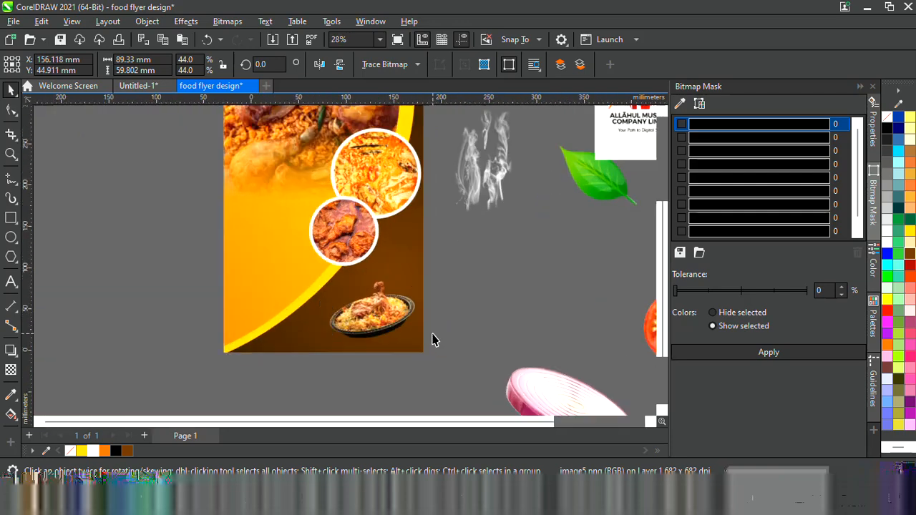
drag(320, 292, 316, 292)
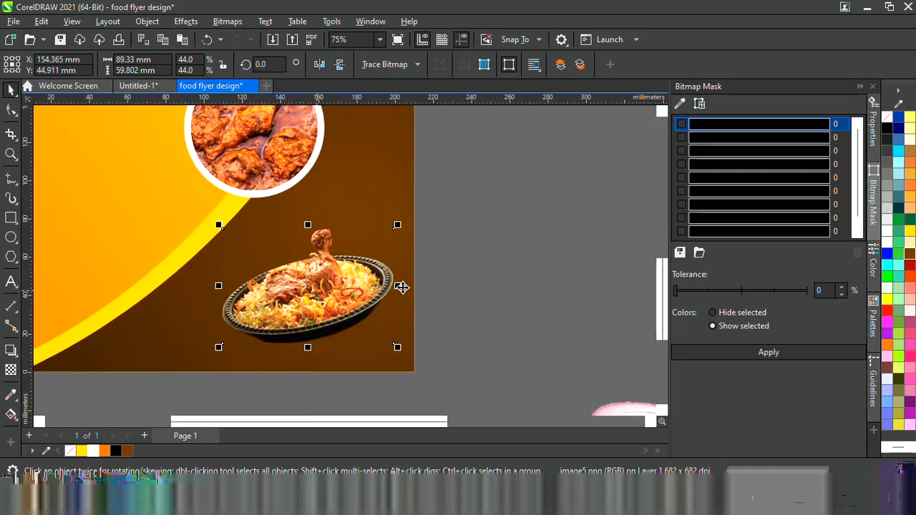
- Move the smoke image onto the page above the biryani platter
scroll(422, 299, down, 3)
click(466, 185)
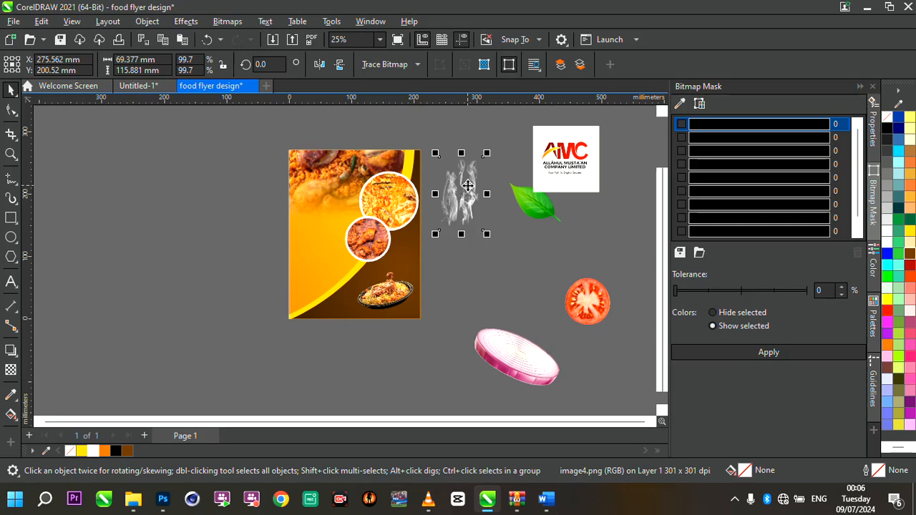
scroll(467, 186, up, 2)
drag(467, 186, 319, 322)
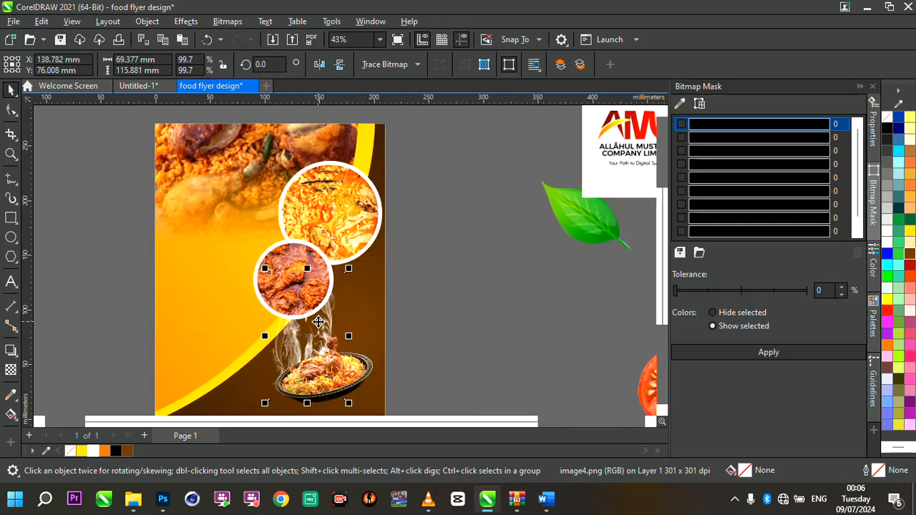
- Scale the smoke image to 63.6% (about 44 x 74 mm) and position it over the platter's rice
scroll(321, 326, down, 2)
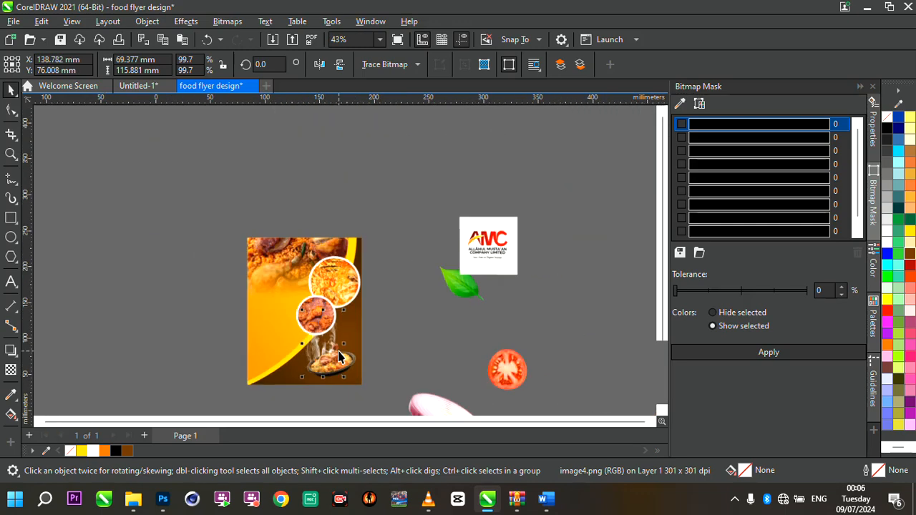
scroll(321, 326, up, 4)
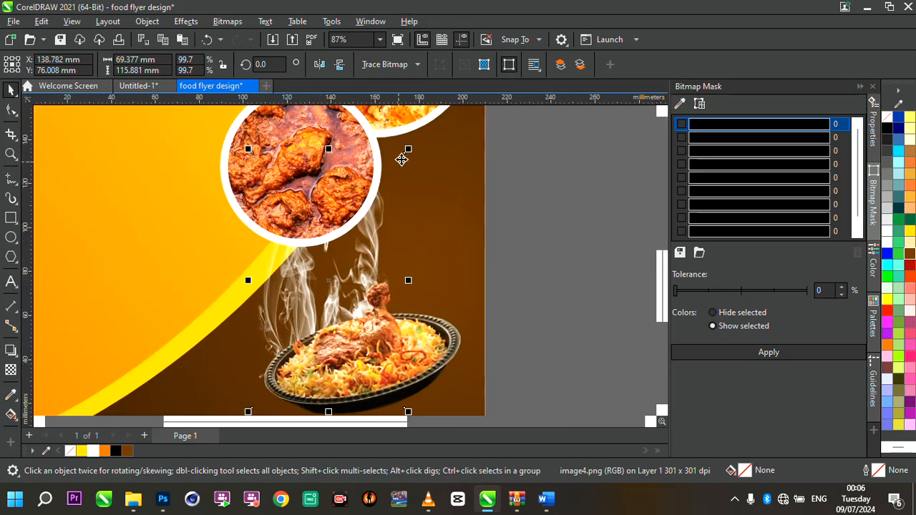
drag(408, 153, 352, 241)
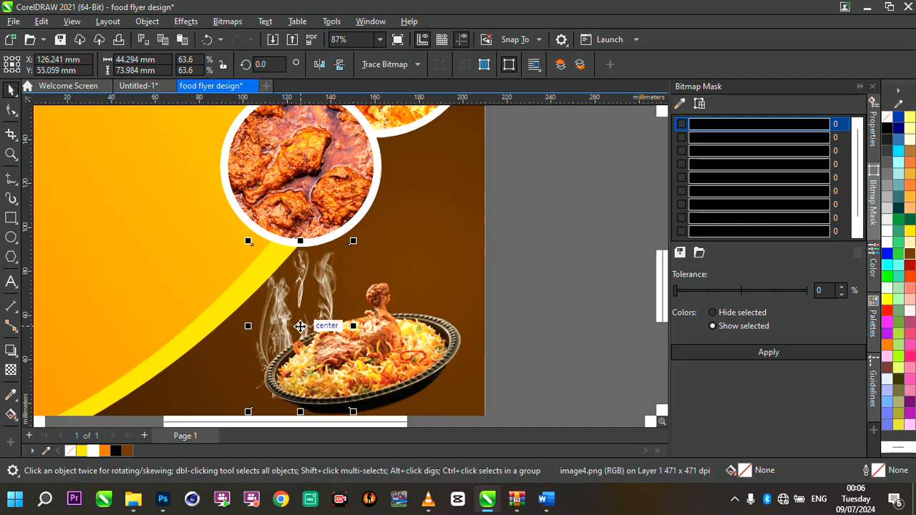
drag(304, 324, 328, 307)
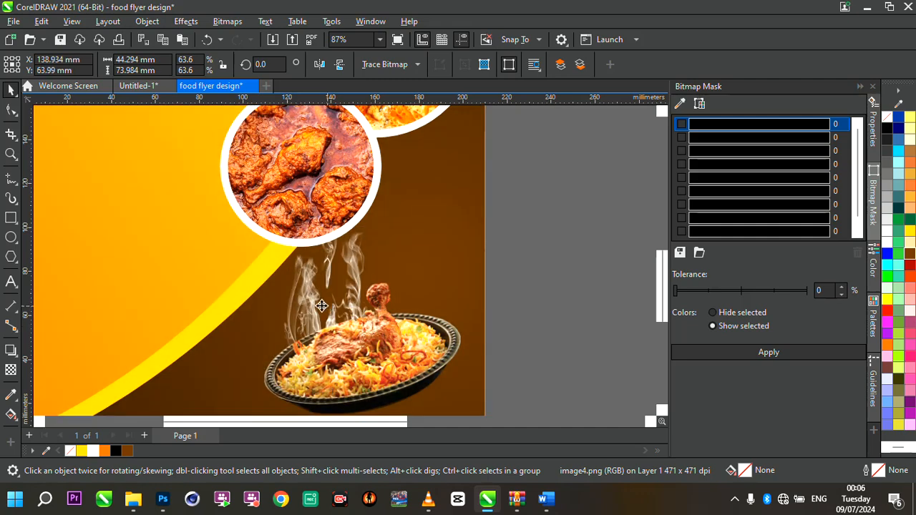
drag(328, 307, 329, 297)
- Apply a vertical fountain transparency to the smoke image, fading its lower part into the platter
scroll(329, 297, up, 3)
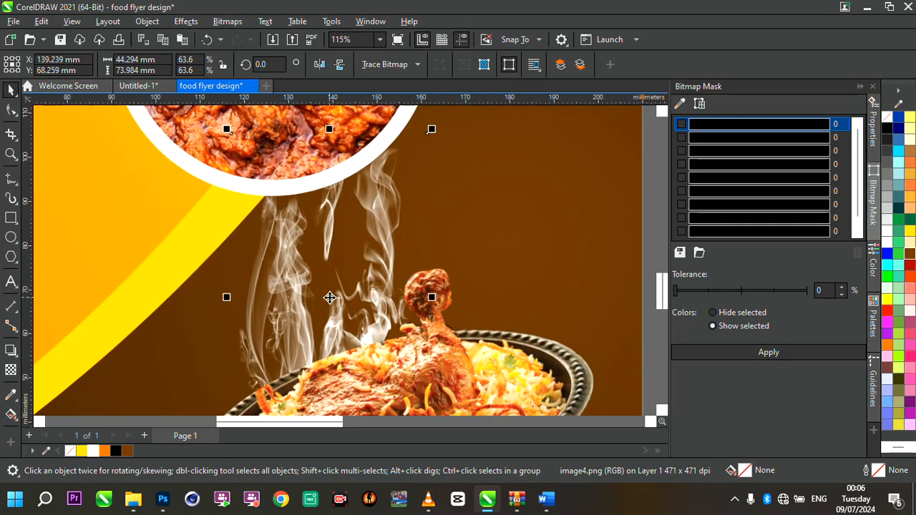
scroll(329, 296, down, 5)
scroll(330, 297, up, 2)
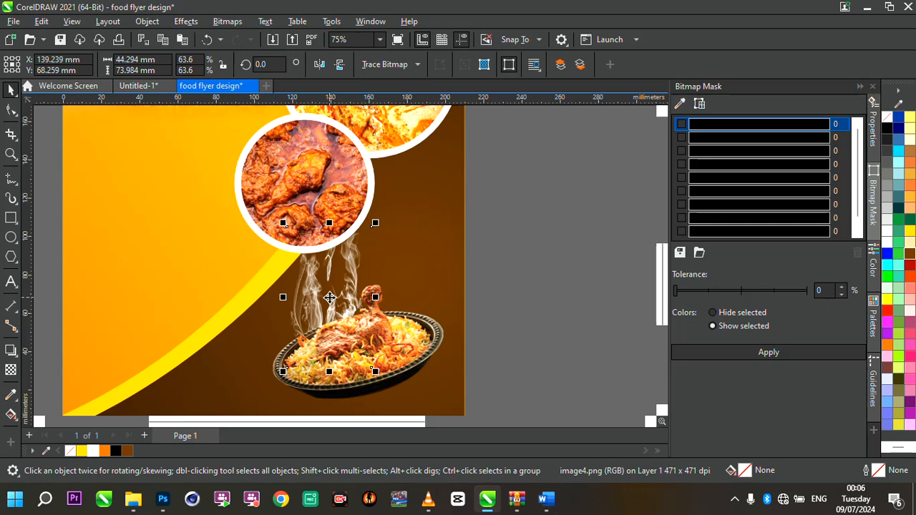
scroll(329, 297, up, 3)
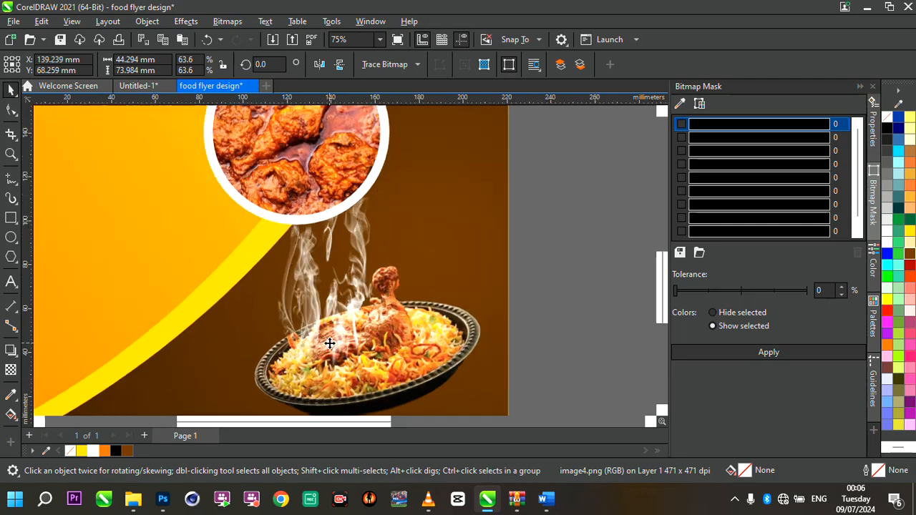
click(11, 369)
drag(343, 287, 345, 347)
drag(344, 285, 341, 263)
drag(344, 347, 346, 348)
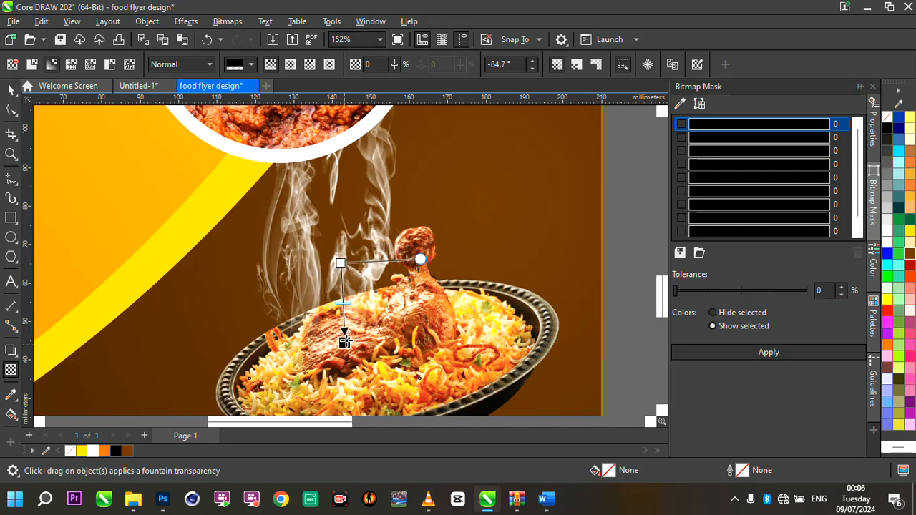
click(11, 93)
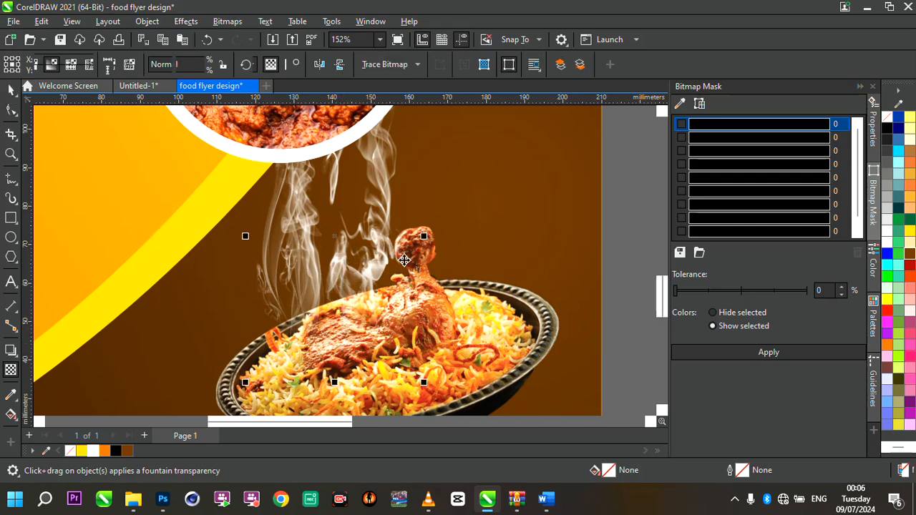
- Nudge the smoke image slightly right over the platter and group it with the biryani platter
scroll(403, 263, down, 5)
scroll(404, 259, up, 3)
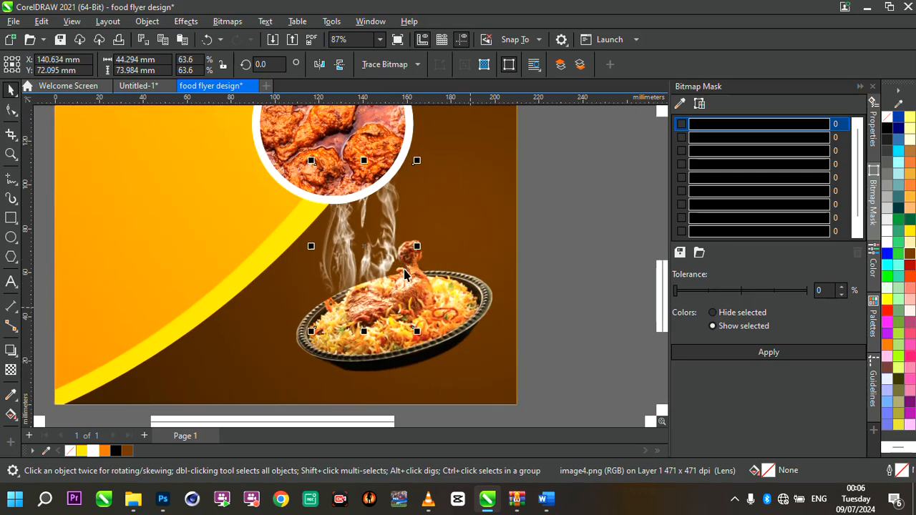
drag(376, 254, 406, 267)
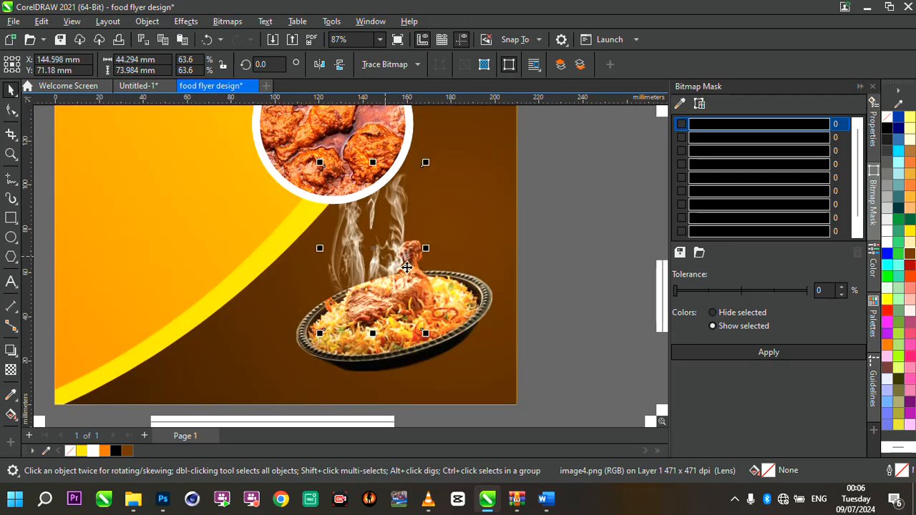
shift+click(453, 311)
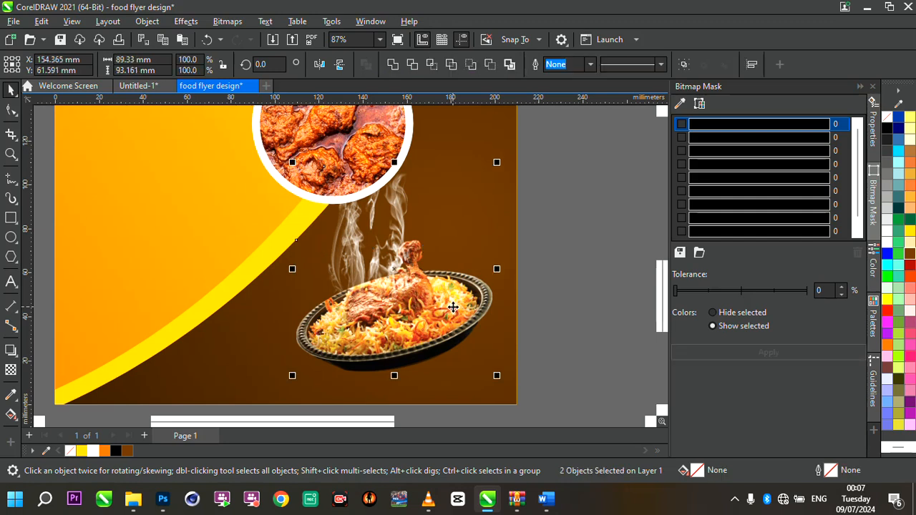
key(ctrl+g)
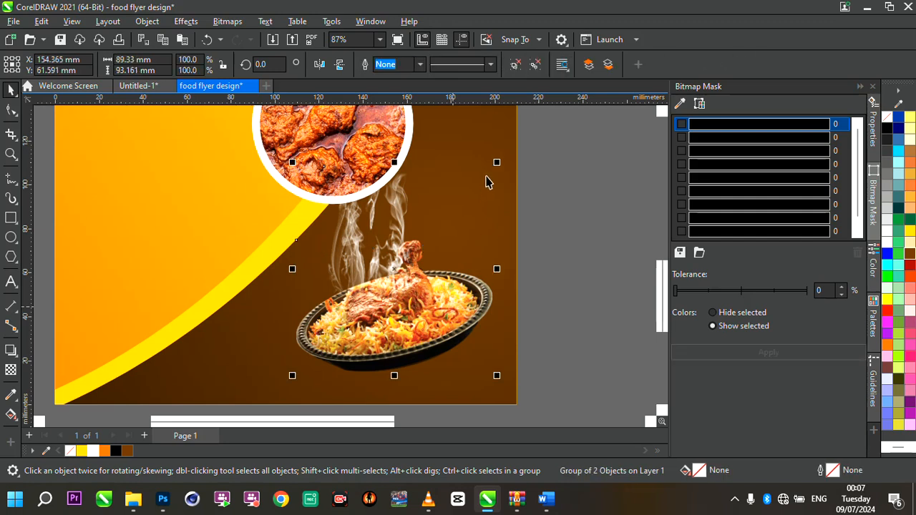
- Resize the smoke-and-platter group to 80.9% (about 72 x 75 mm) and position it below the chicken circle
drag(497, 163, 456, 205)
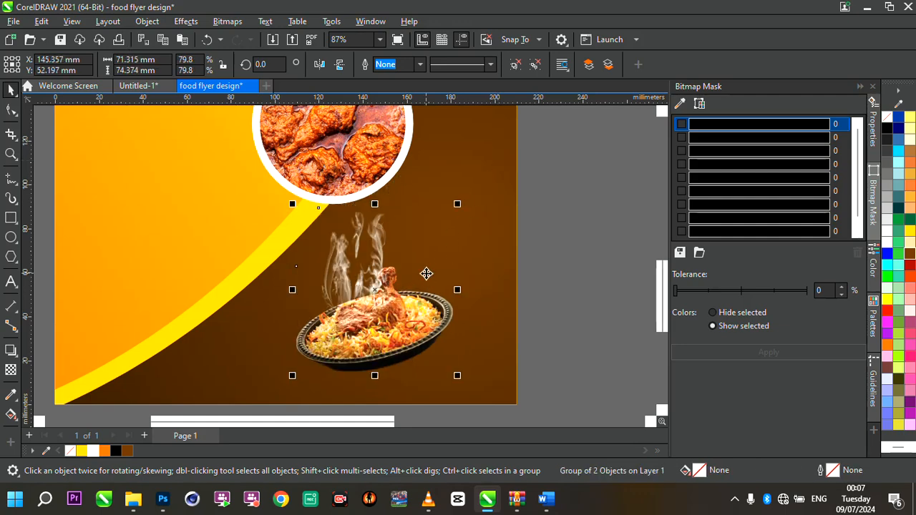
scroll(426, 272, down, 3)
scroll(426, 273, up, 3)
mouse_move(390, 285)
mouse_down()
mouse_move(415, 280)
mouse_move(409, 266)
mouse_move(417, 280)
mouse_move(405, 282)
mouse_up()
scroll(408, 265, down, 3)
scroll(415, 277, up, 3)
drag(471, 201, 508, 172)
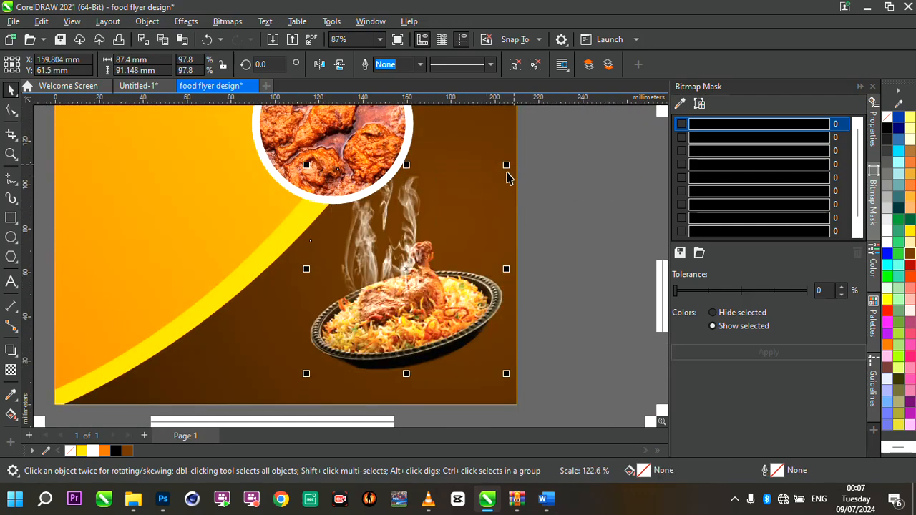
drag(425, 266, 410, 287)
scroll(458, 255, down, 3)
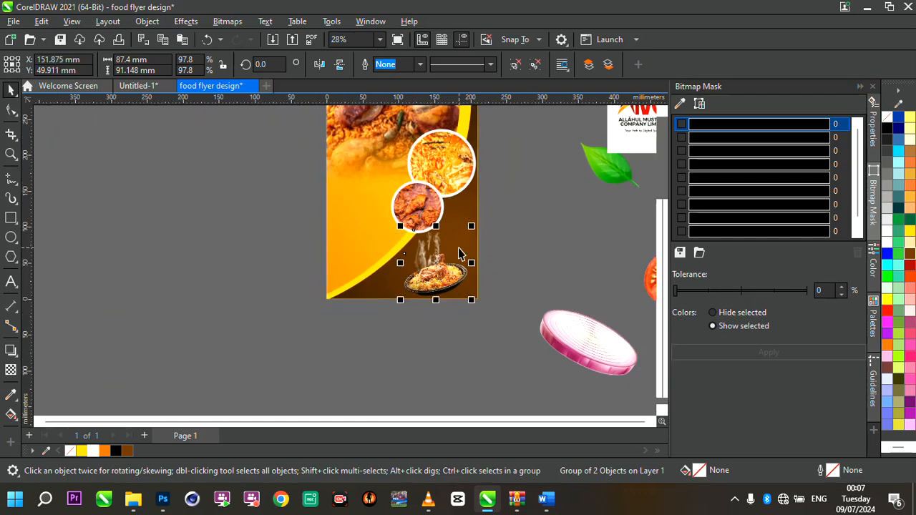
scroll(458, 255, up, 3)
drag(439, 252, 444, 250)
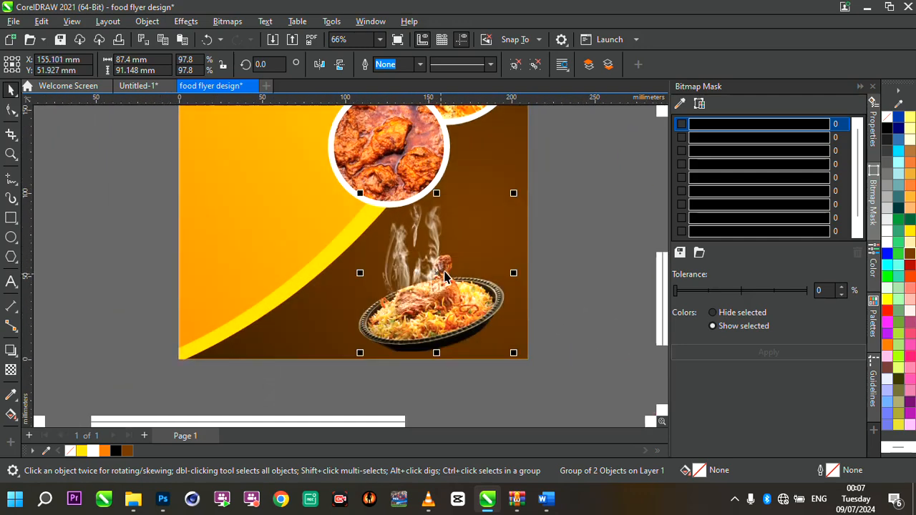
drag(514, 193, 484, 224)
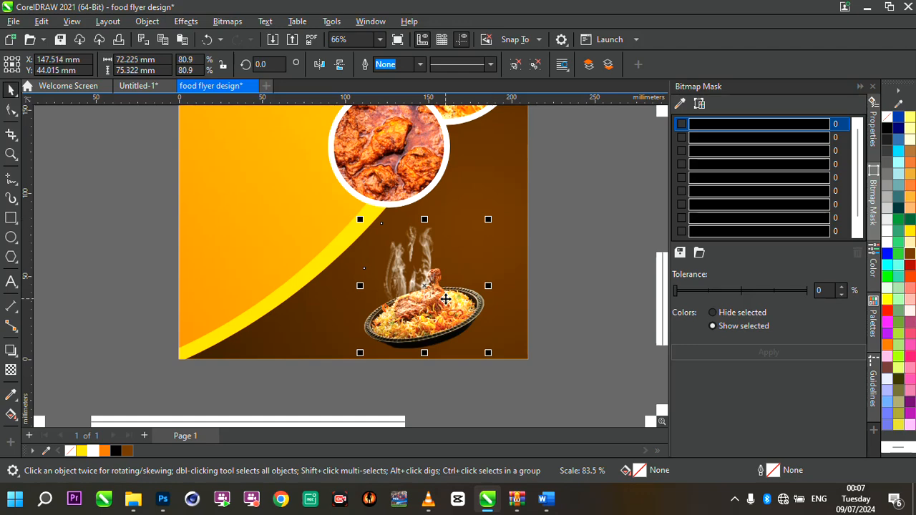
drag(446, 303, 454, 286)
- Draw an ellipse about 72 x 11 mm beneath the platter and fill it black for a shadow
scroll(525, 295, up, 2)
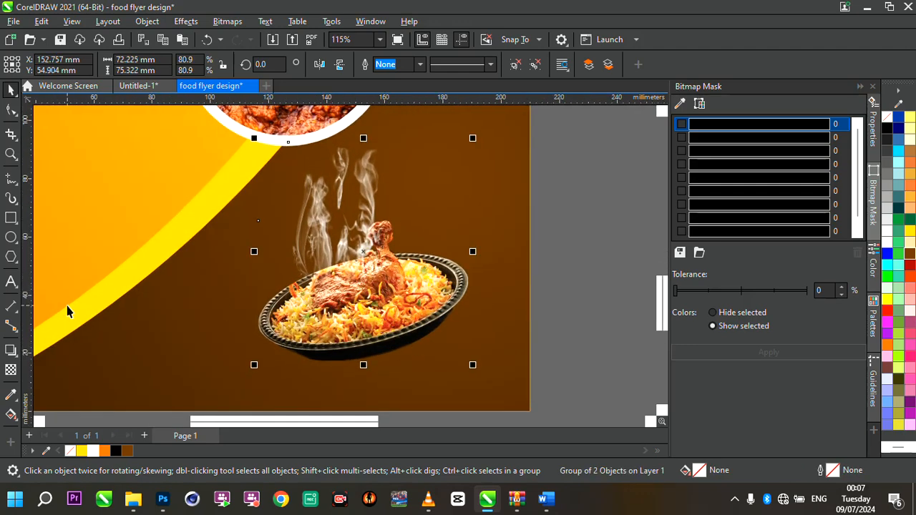
scroll(359, 275, down, 3)
scroll(359, 275, up, 2)
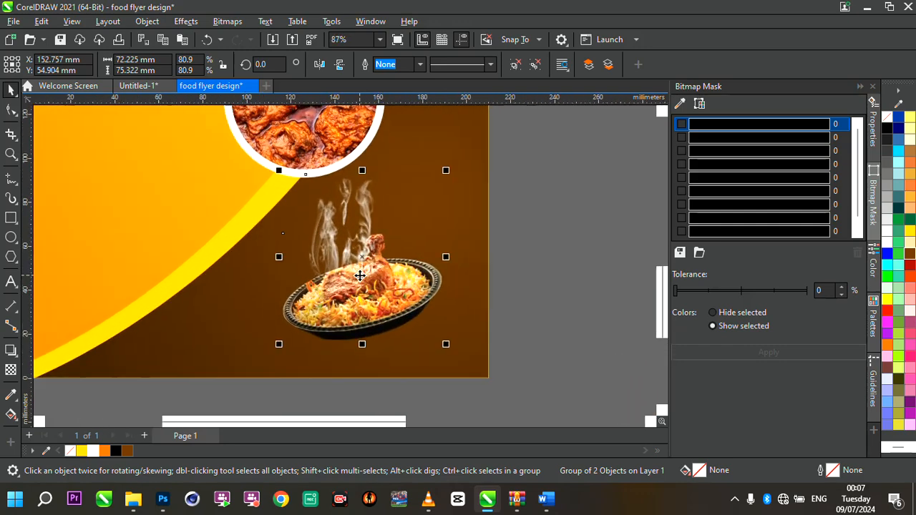
scroll(328, 364, up, 2)
click(329, 360)
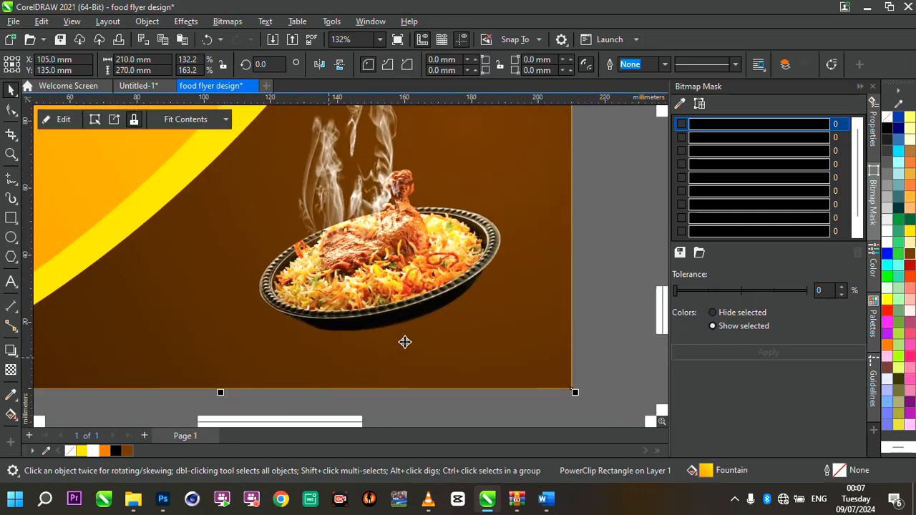
scroll(405, 342, down, 4)
scroll(439, 341, up, 3)
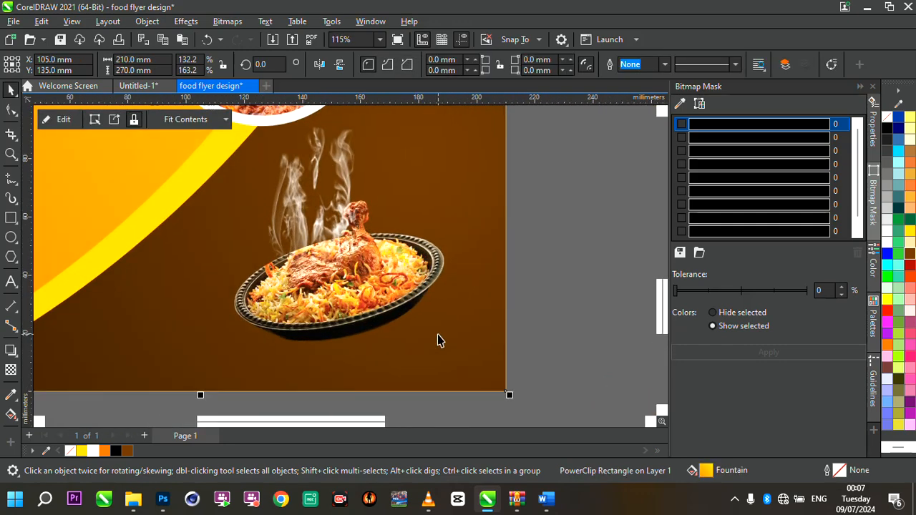
click(374, 308)
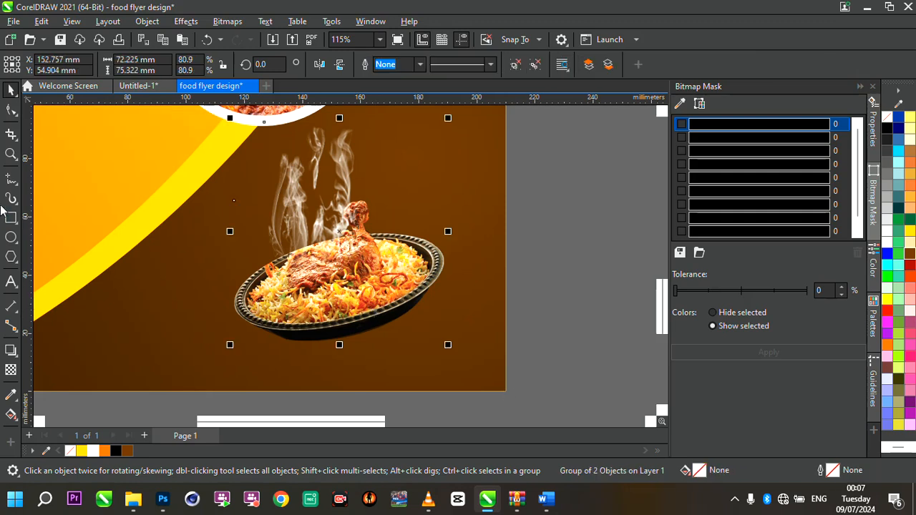
key(F7)
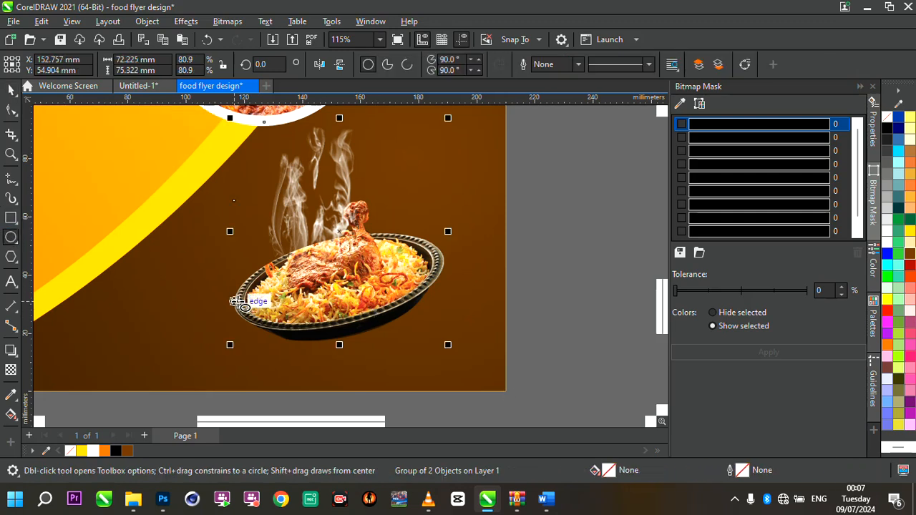
click(11, 91)
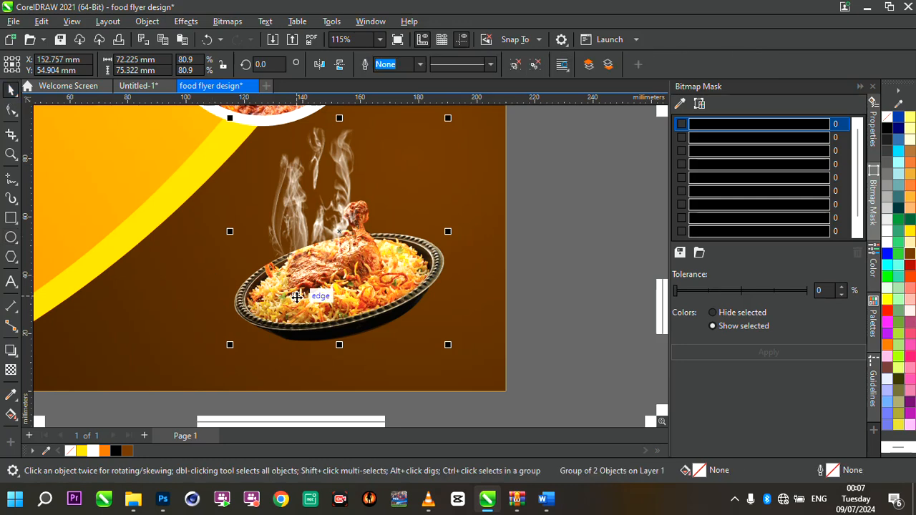
scroll(393, 314, down, 2)
scroll(393, 313, up, 3)
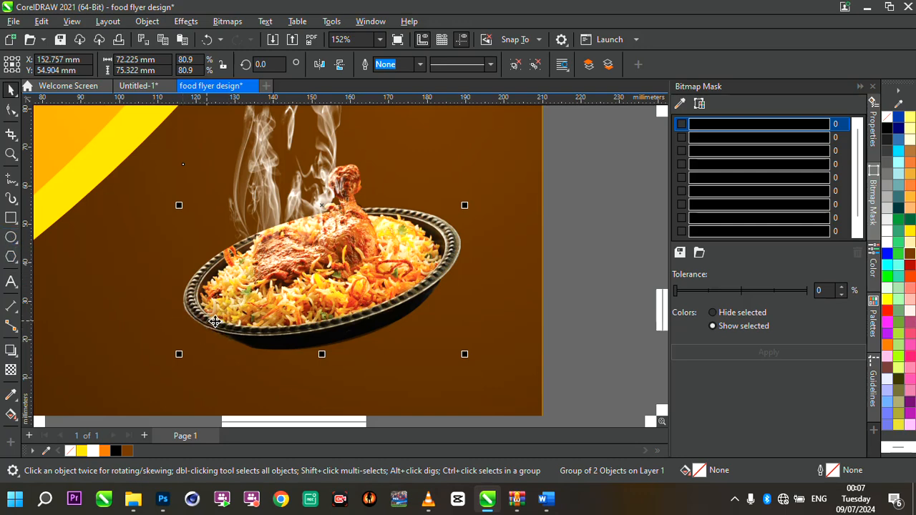
scroll(405, 297, up, 1)
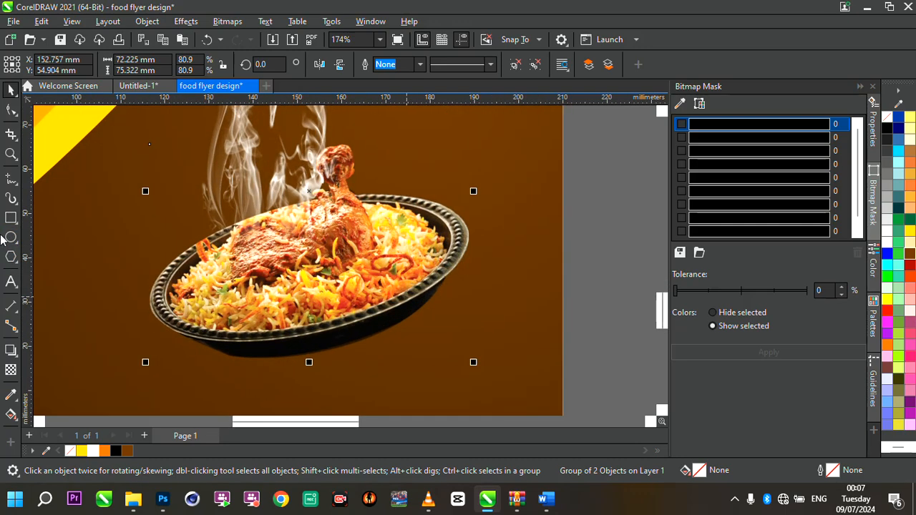
click(11, 238)
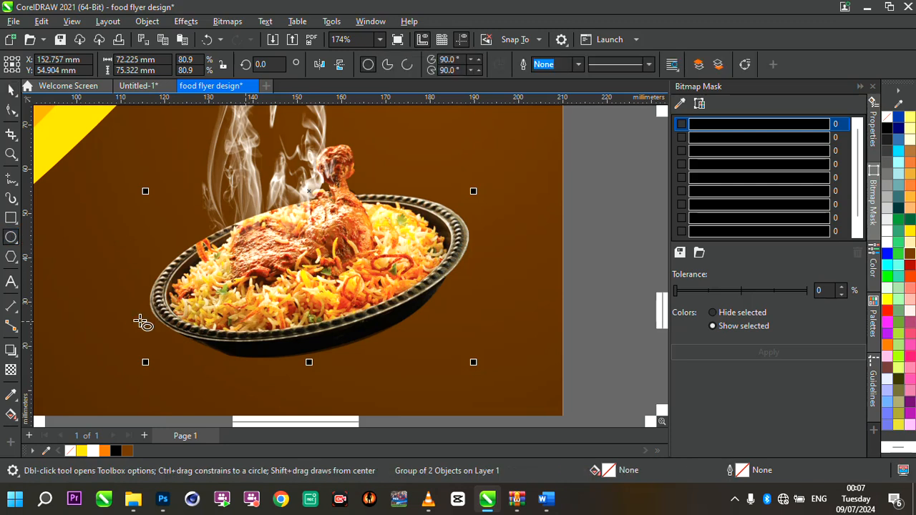
drag(133, 328, 455, 377)
click(116, 450)
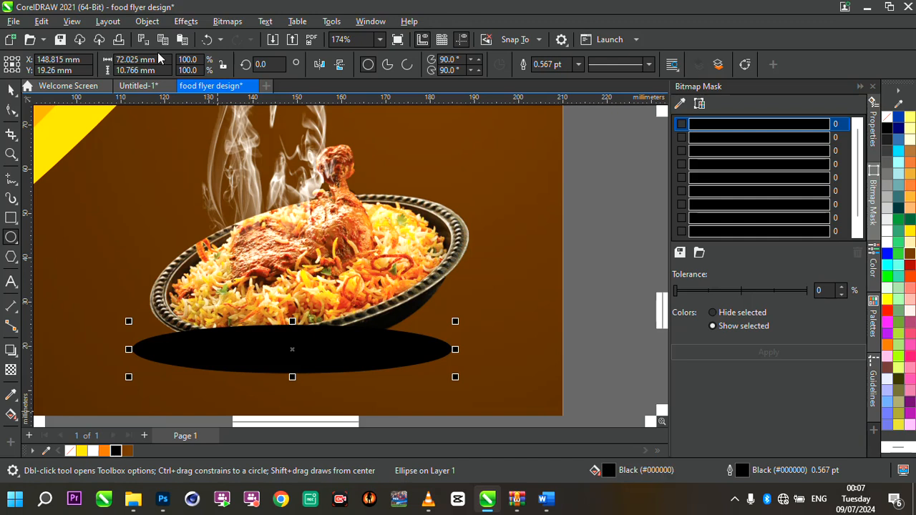
- Convert the black ellipse to a 300 dpi bitmap with transparent background
click(228, 22)
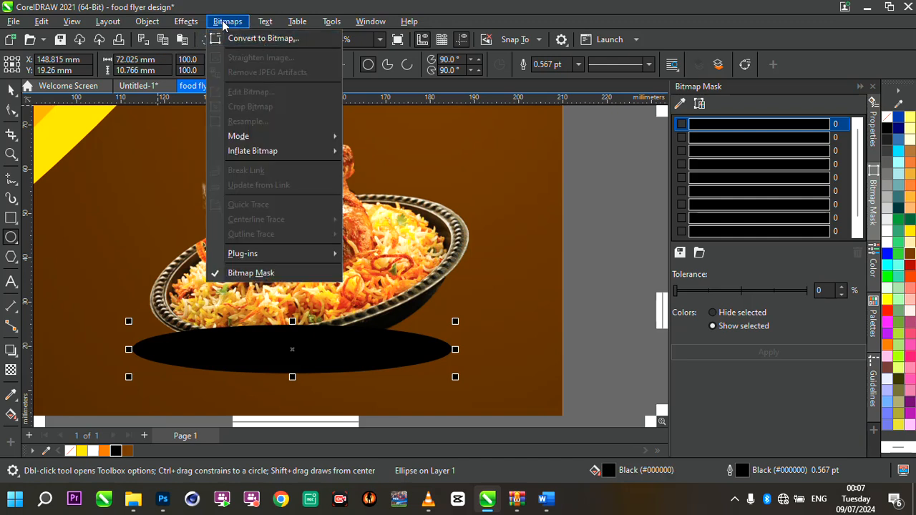
click(244, 39)
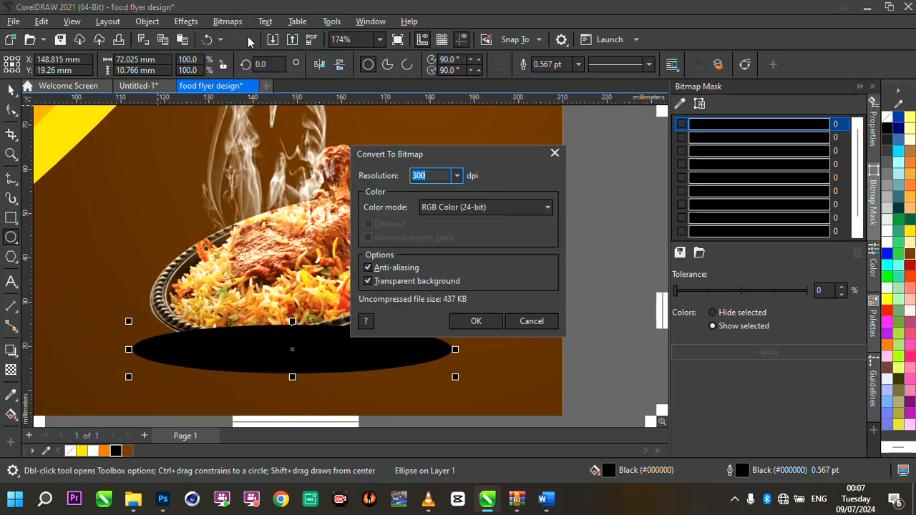
key(Return)
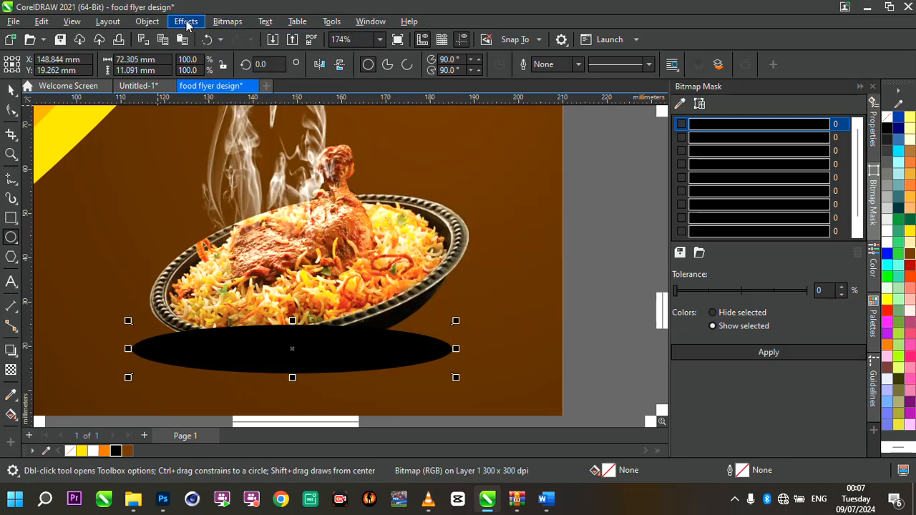
- Apply a Gaussian Blur with a 45.7 pixel radius to the shadow bitmap
click(186, 21)
mouse_move(198, 106)
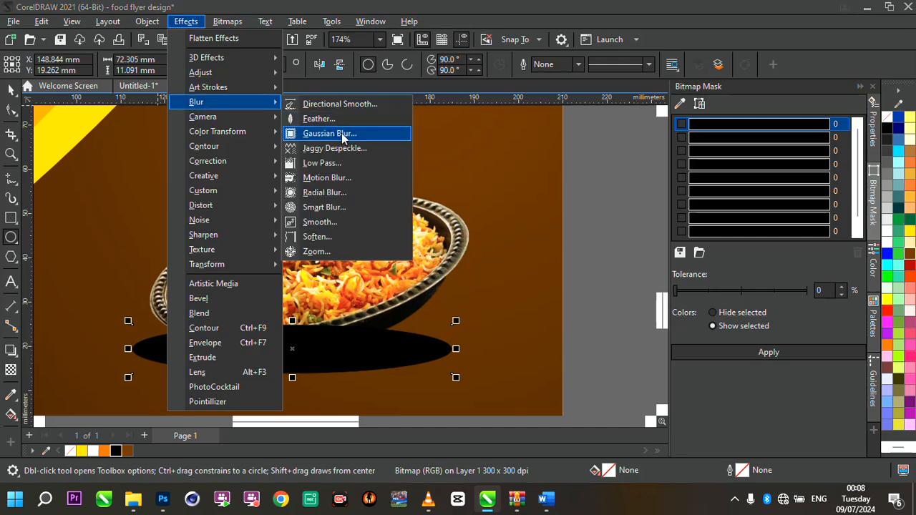
click(341, 134)
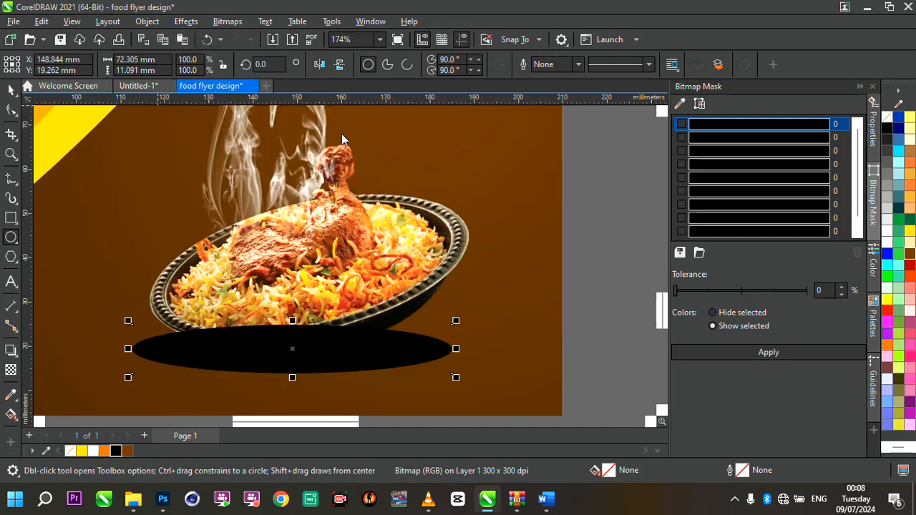
drag(431, 198, 634, 183)
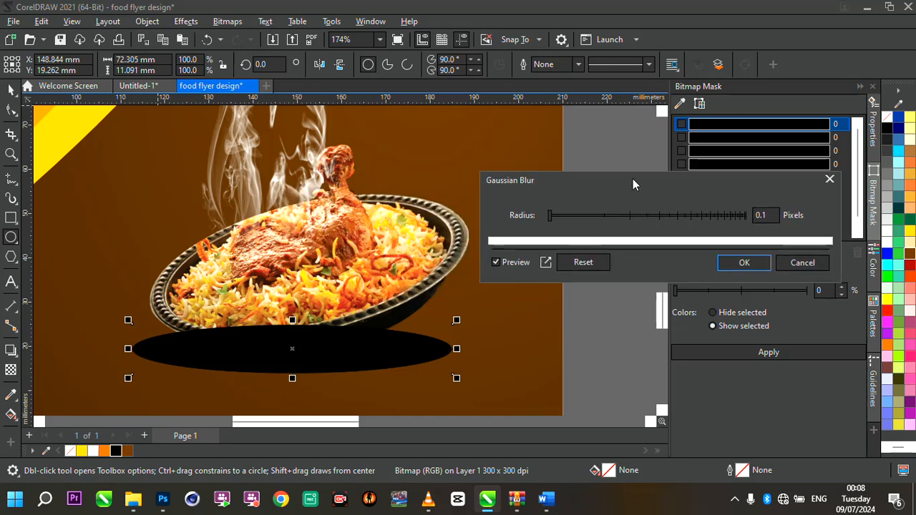
drag(632, 219, 655, 221)
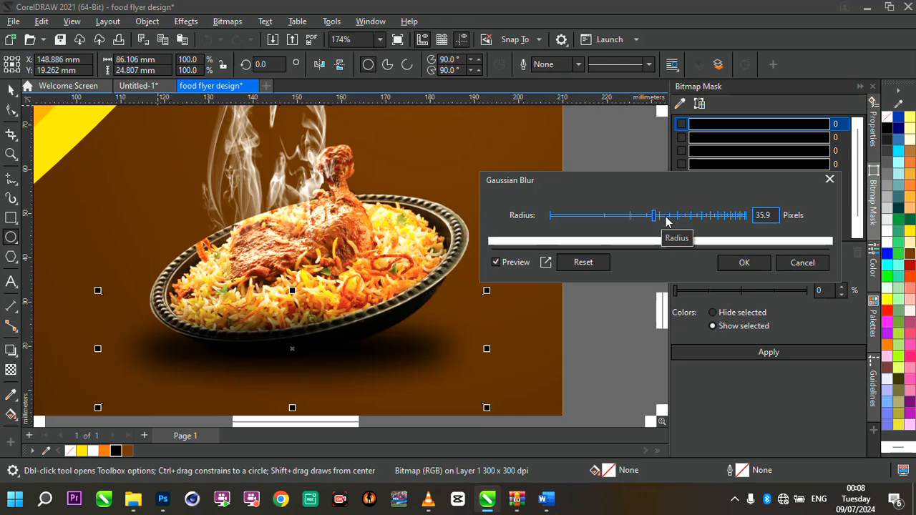
click(666, 219)
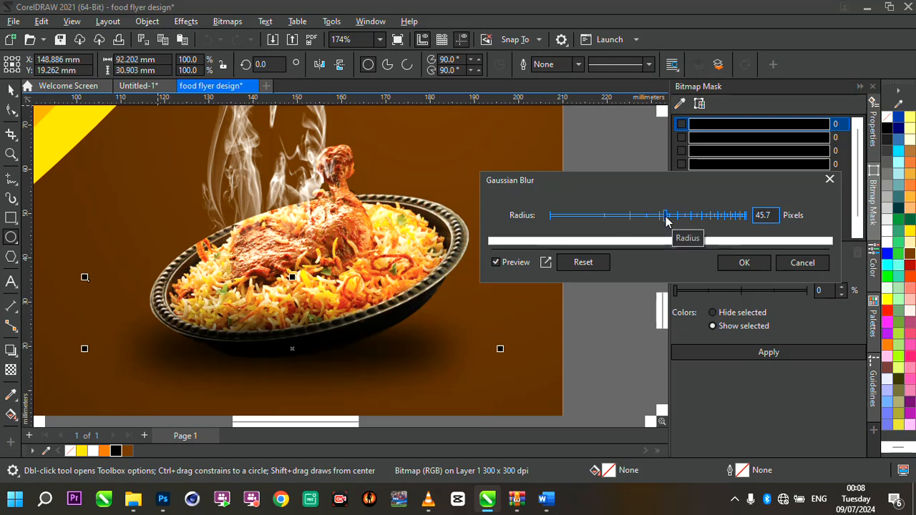
click(742, 262)
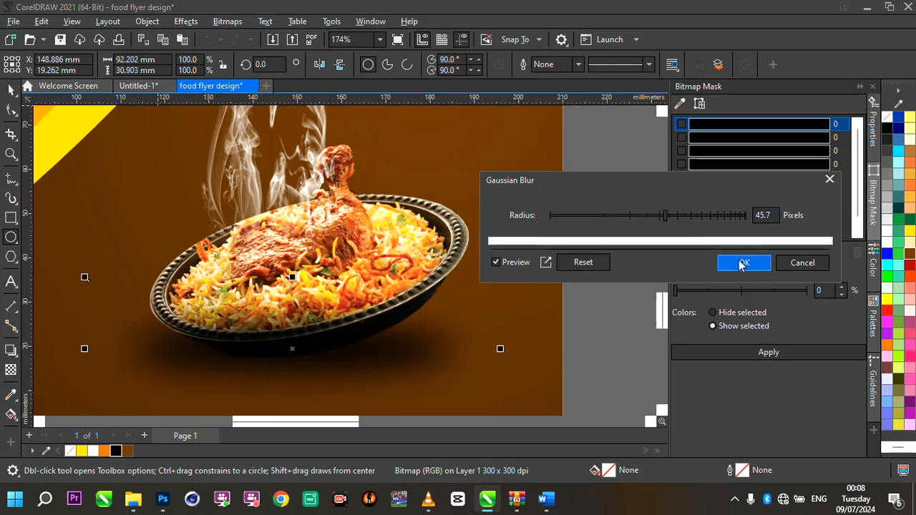
- Squash the blurred shadow's height to 36.9% (about 11 mm) under the platter
scroll(390, 273, down, 3)
scroll(390, 273, up, 1)
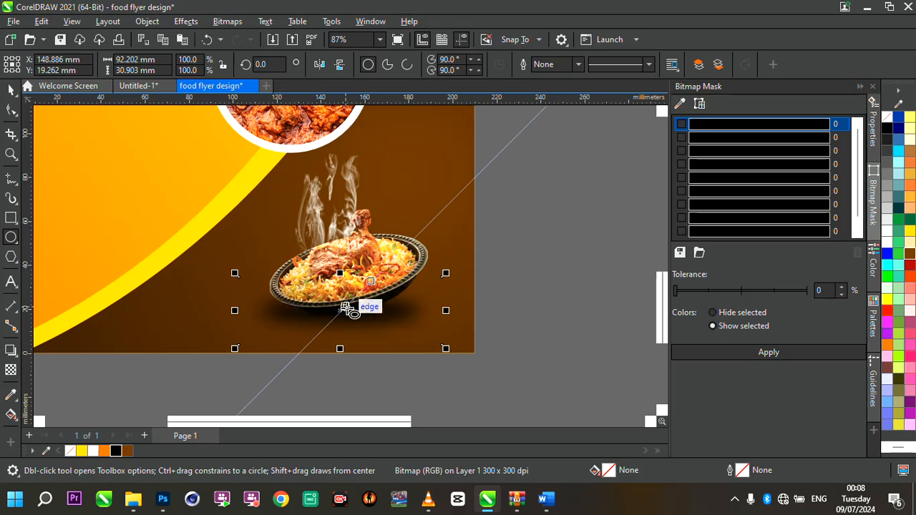
scroll(345, 308, up, 2)
drag(334, 250, 339, 321)
scroll(337, 311, up, 2)
scroll(340, 322, down, 8)
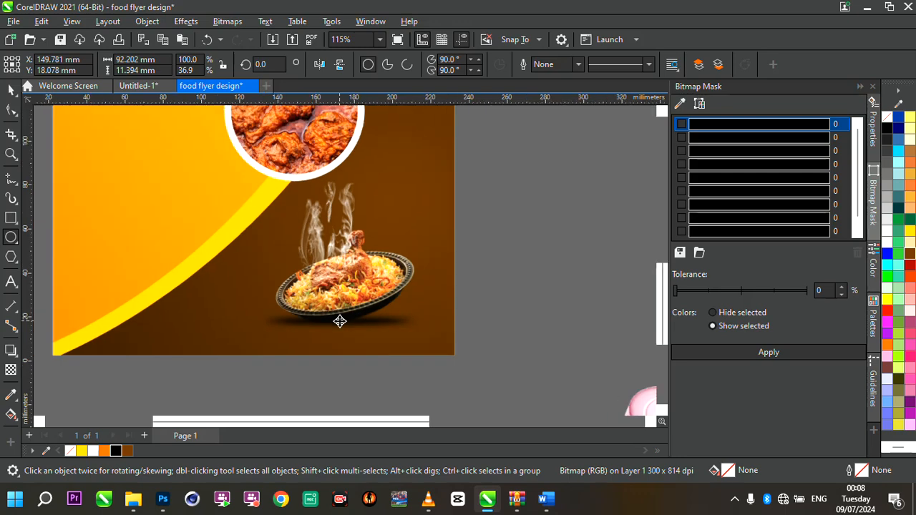
- Apply a uniform transparency of 26 to the blurred shadow
scroll(439, 299, up, 1)
scroll(316, 326, up, 5)
scroll(317, 326, up, 3)
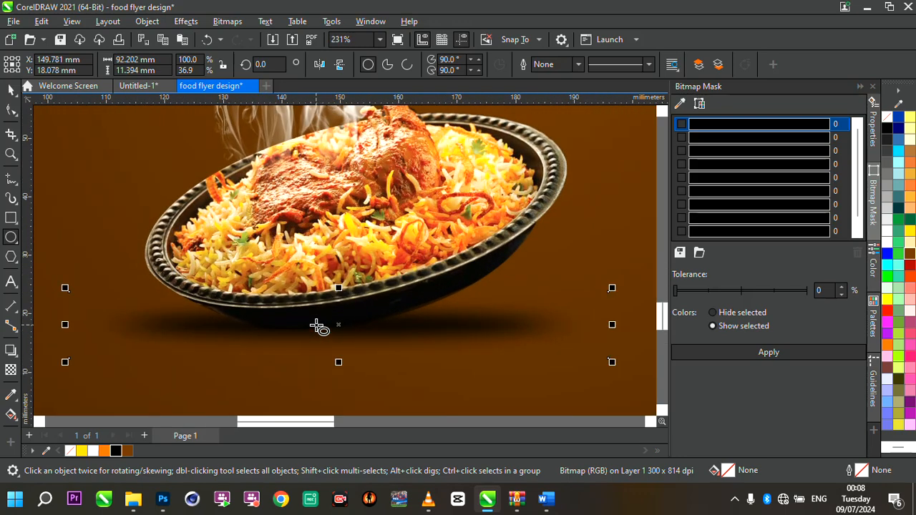
click(317, 326)
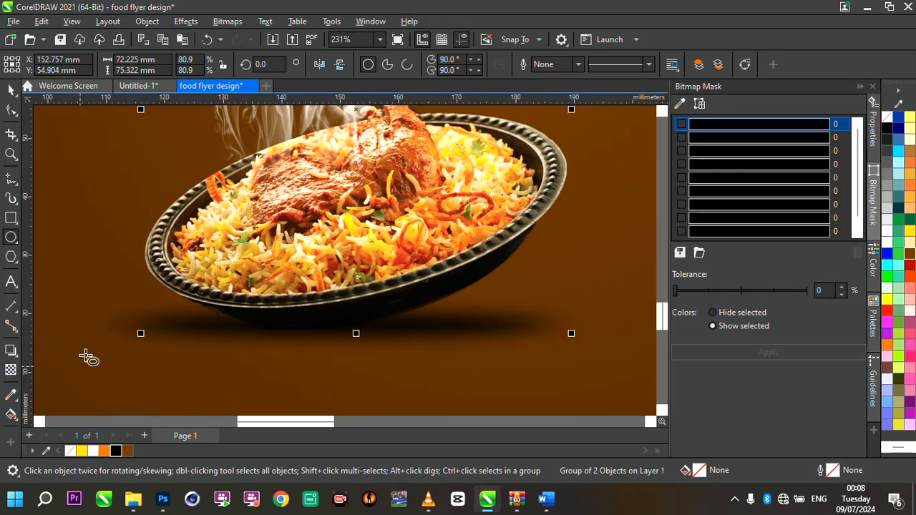
click(119, 333)
click(10, 371)
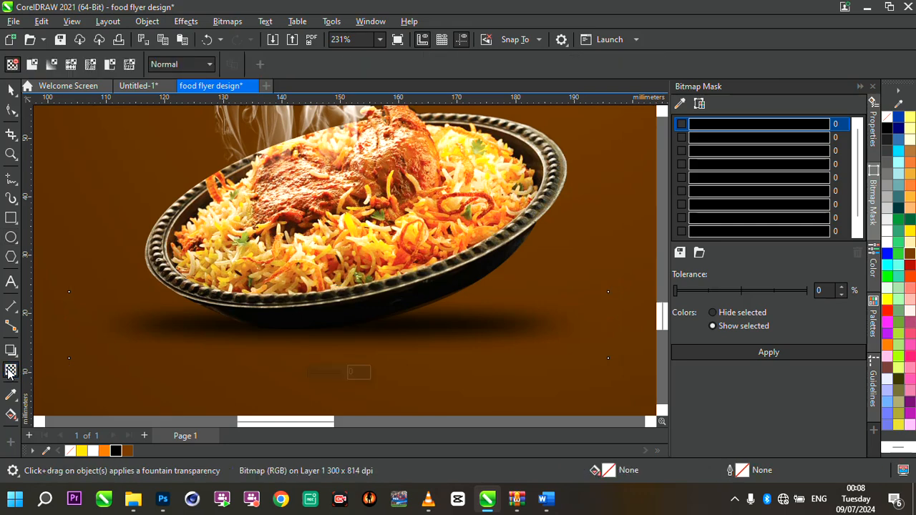
click(319, 375)
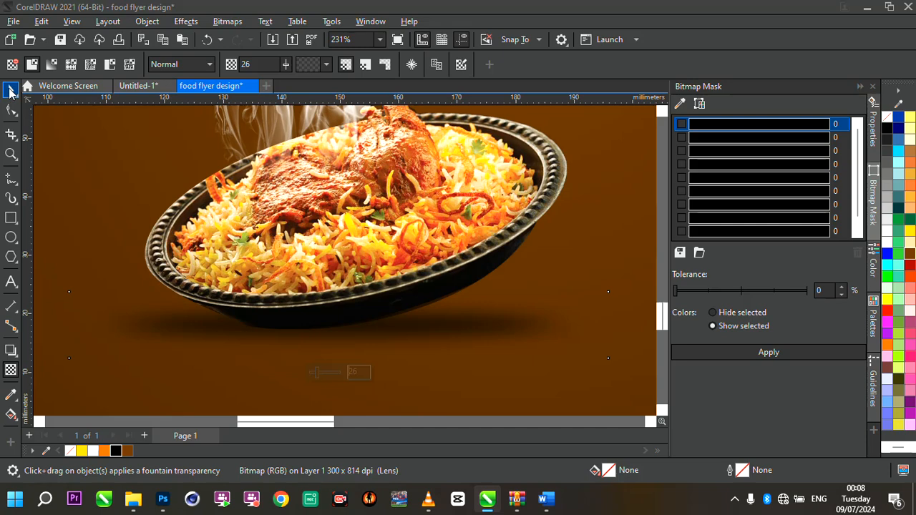
click(10, 91)
scroll(385, 293, down, 5)
scroll(520, 270, down, 2)
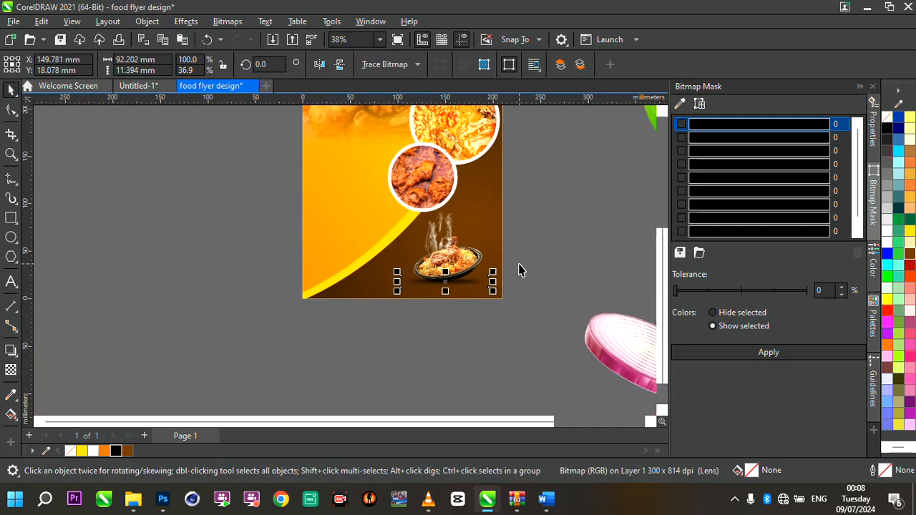
scroll(551, 226, up, 3)
scroll(507, 241, down, 2)
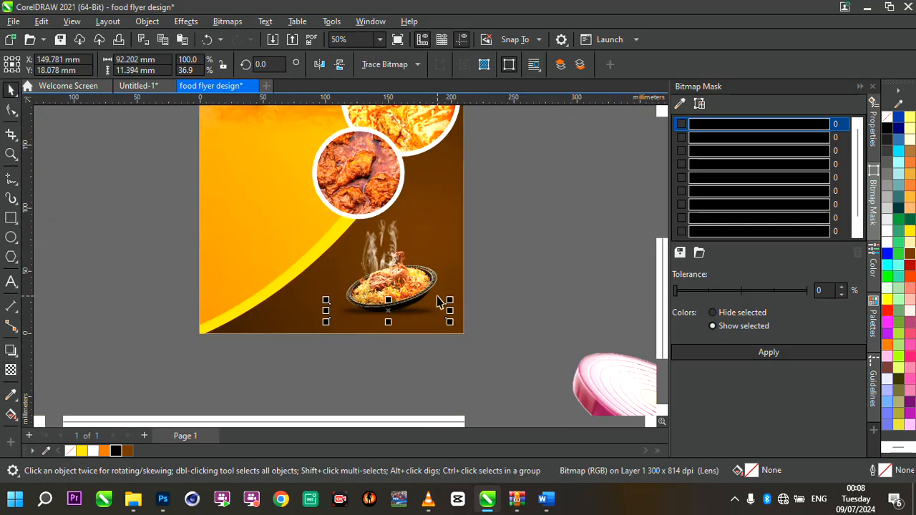
scroll(438, 302, up, 2)
scroll(439, 302, down, 3)
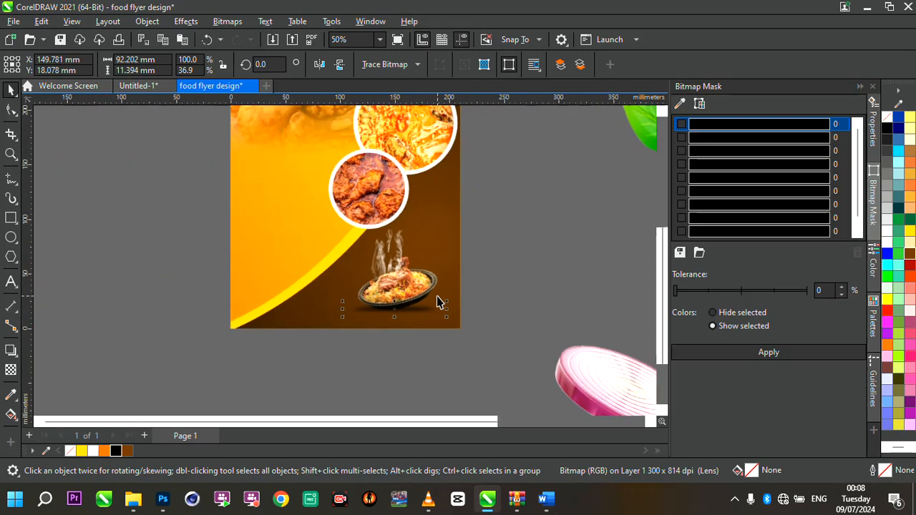
key(Escape)
scroll(419, 299, down, 2)
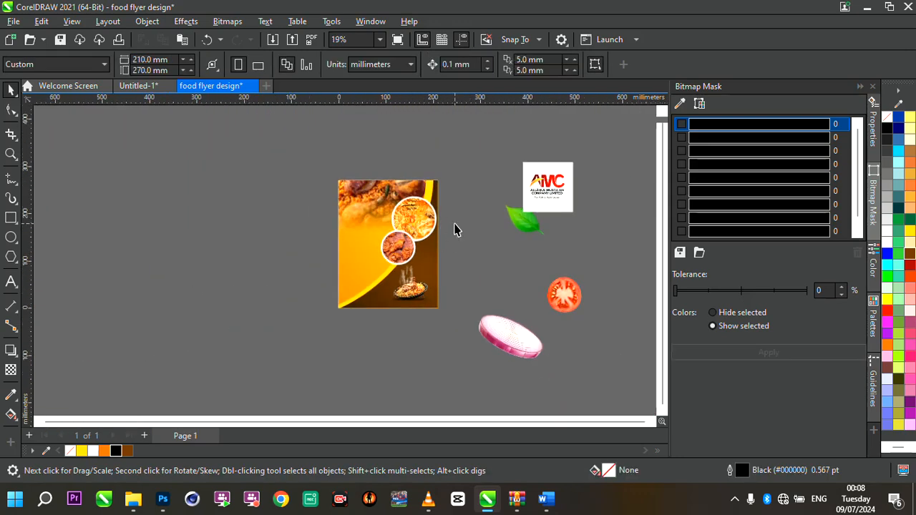
scroll(455, 229, up, 2)
- Move the green leaf onto the flyer, scale it down to 56.5%, and place it in the upper left area beside the circles
click(600, 220)
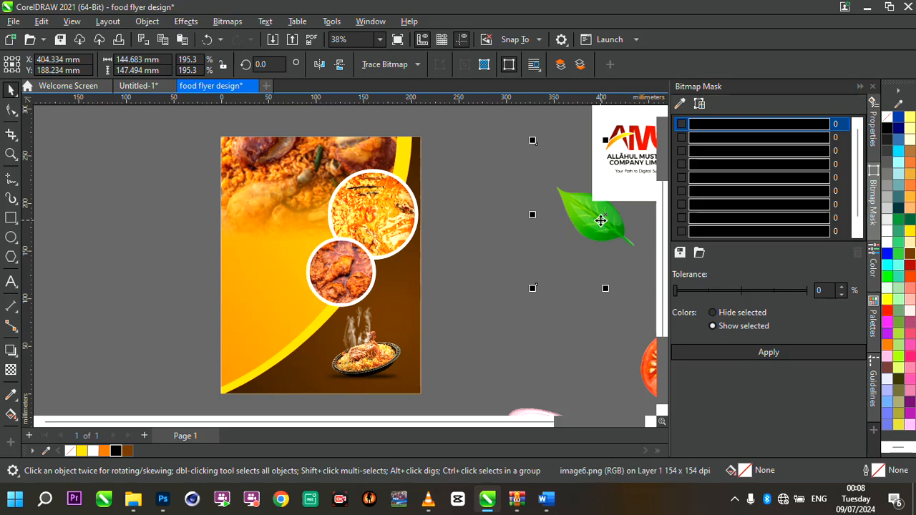
drag(593, 214, 455, 233)
drag(536, 159, 437, 259)
drag(406, 285, 304, 220)
scroll(305, 219, up, 1)
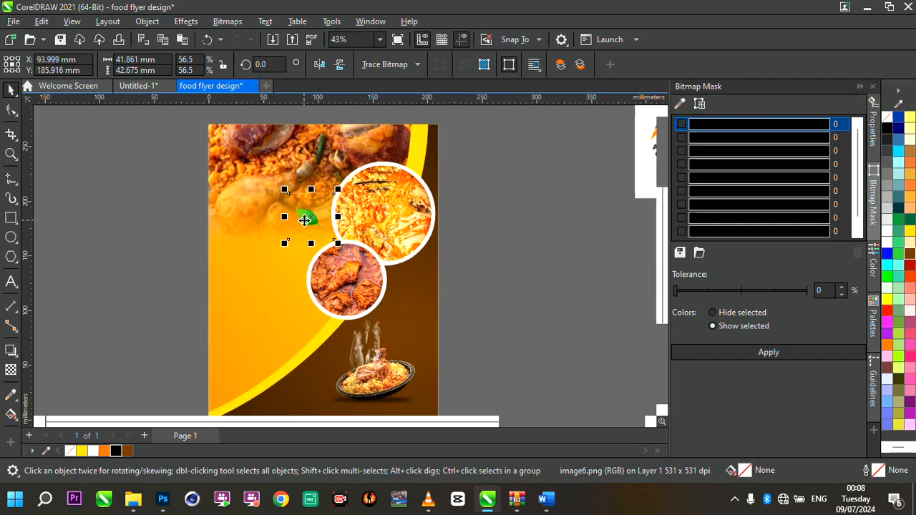
scroll(305, 220, up, 3)
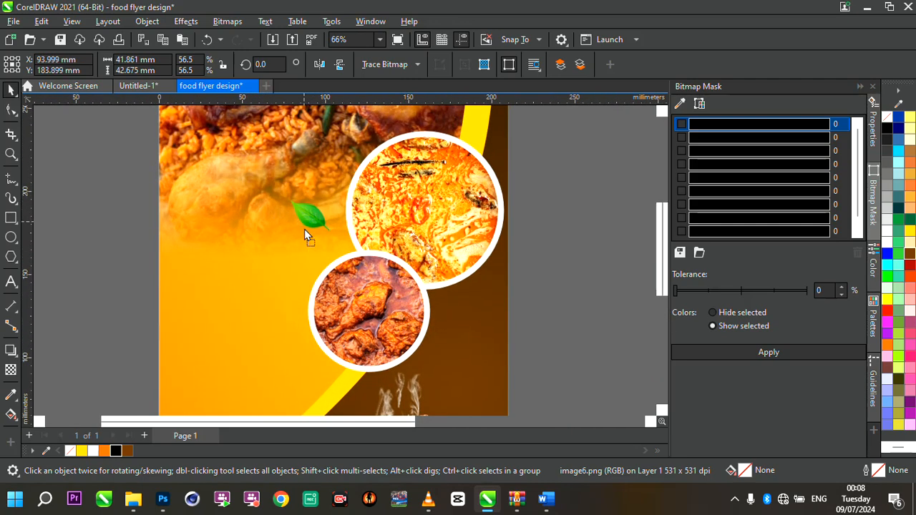
drag(307, 238, 296, 226)
scroll(296, 226, up, 6)
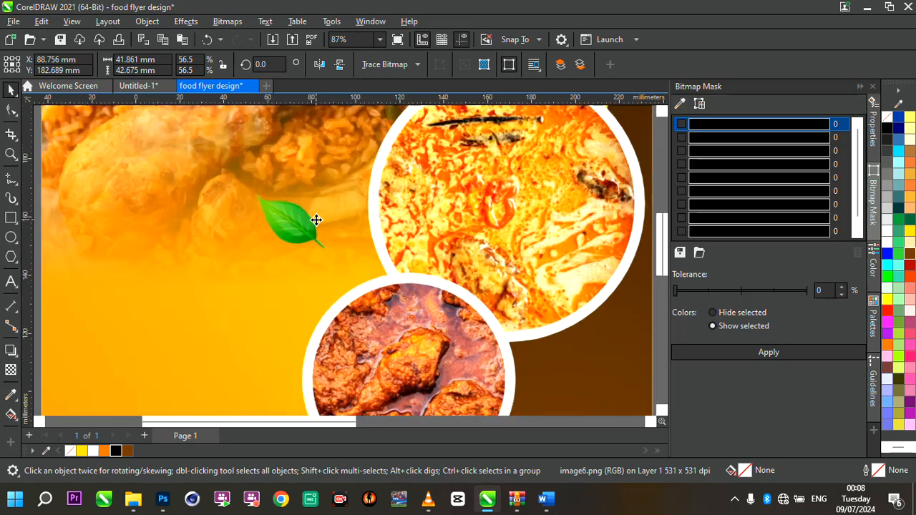
- Apply a Motion Blur with a distance of 169 and direction 0 to the leaf
click(187, 21)
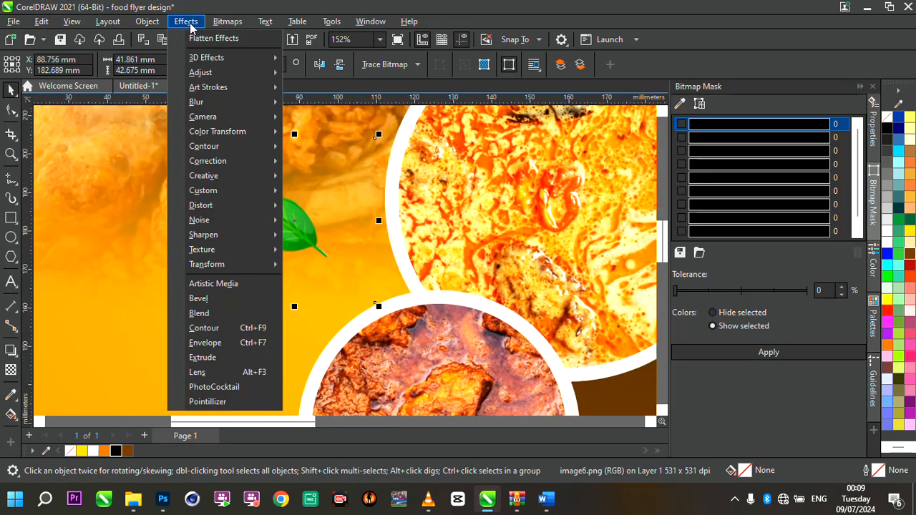
mouse_move(197, 104)
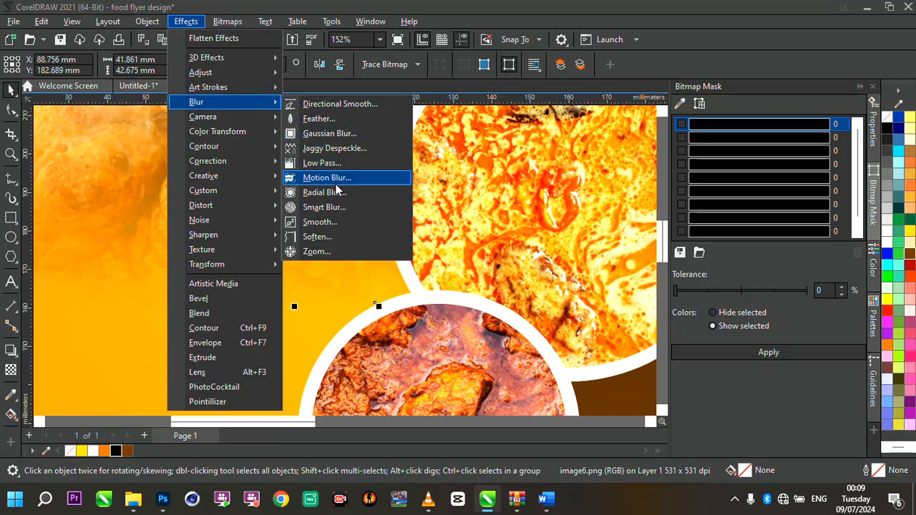
click(336, 183)
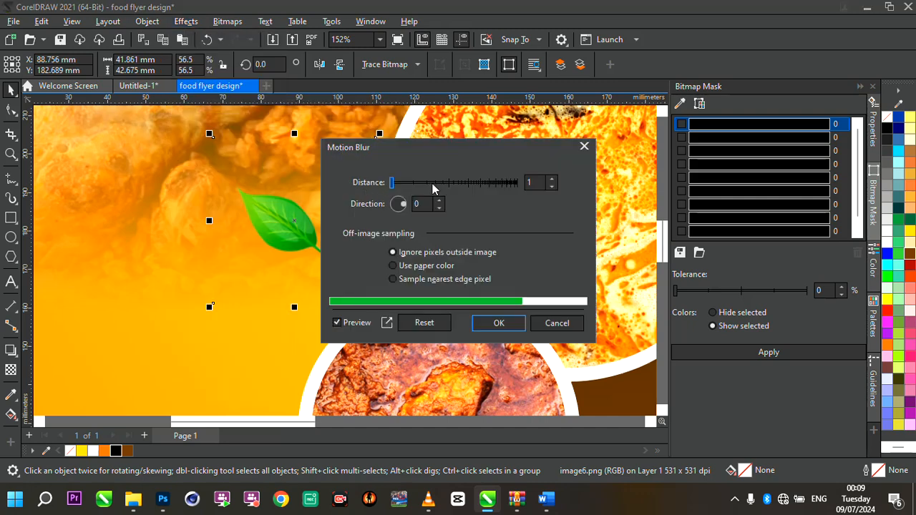
click(433, 185)
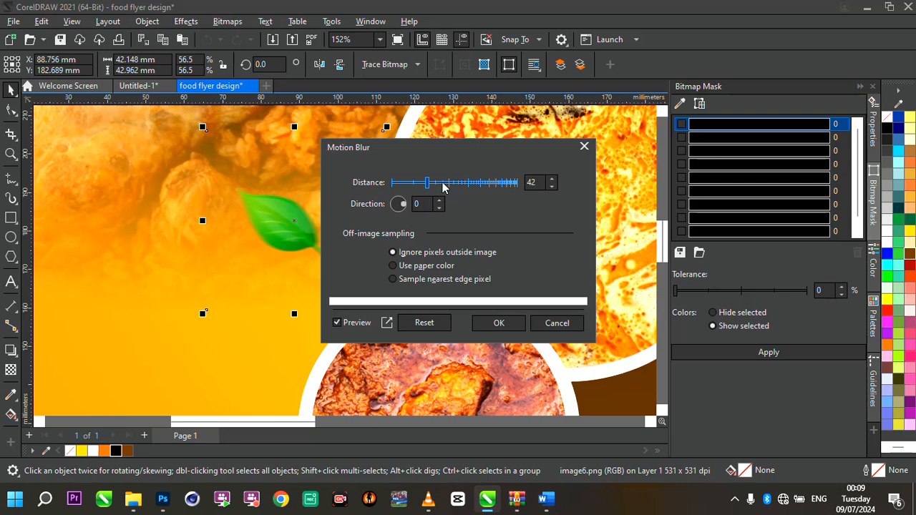
click(448, 183)
click(465, 183)
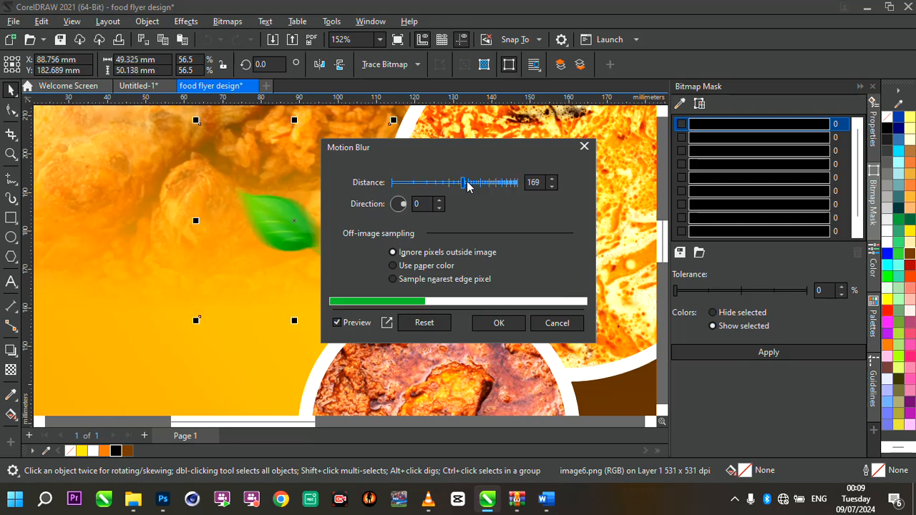
click(497, 322)
- PowerClip the blurred leaf inside the flyer's background rectangle
scroll(275, 229, down, 5)
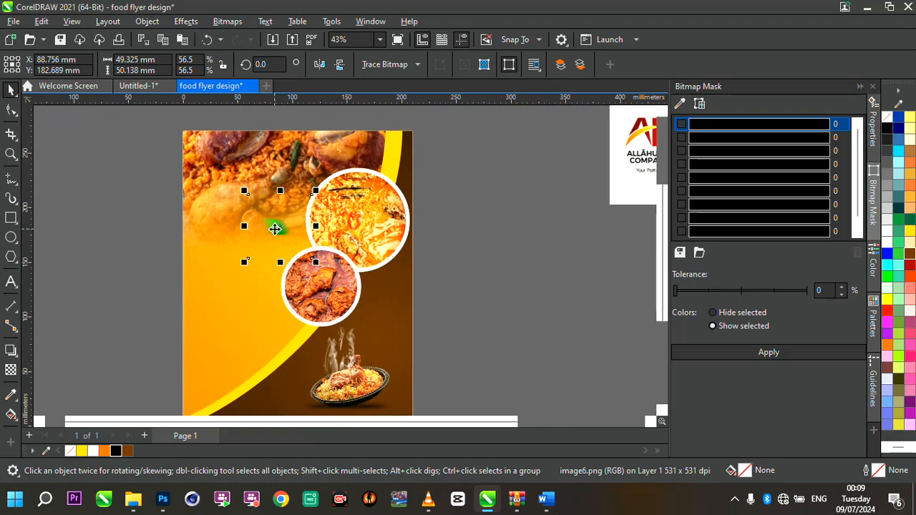
drag(279, 227, 280, 228)
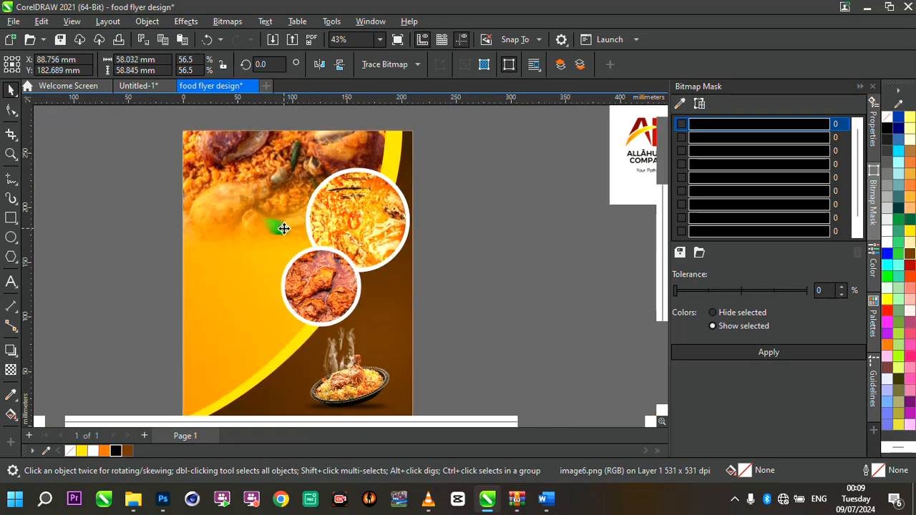
click(281, 227)
click(284, 228)
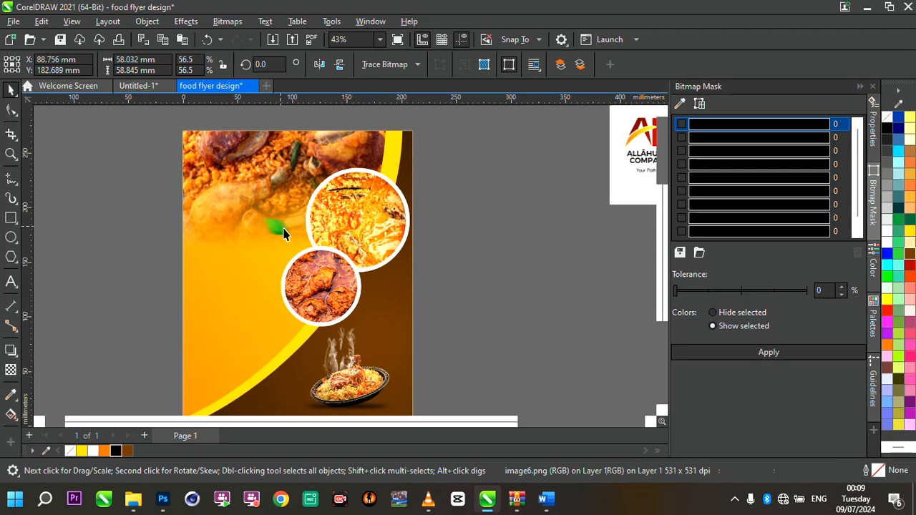
click(283, 228)
click(281, 226)
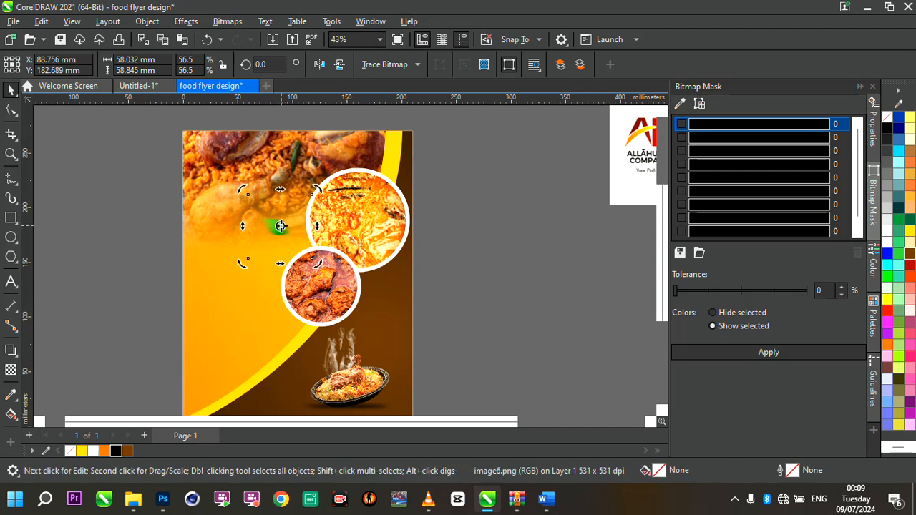
right_click(281, 226)
click(343, 275)
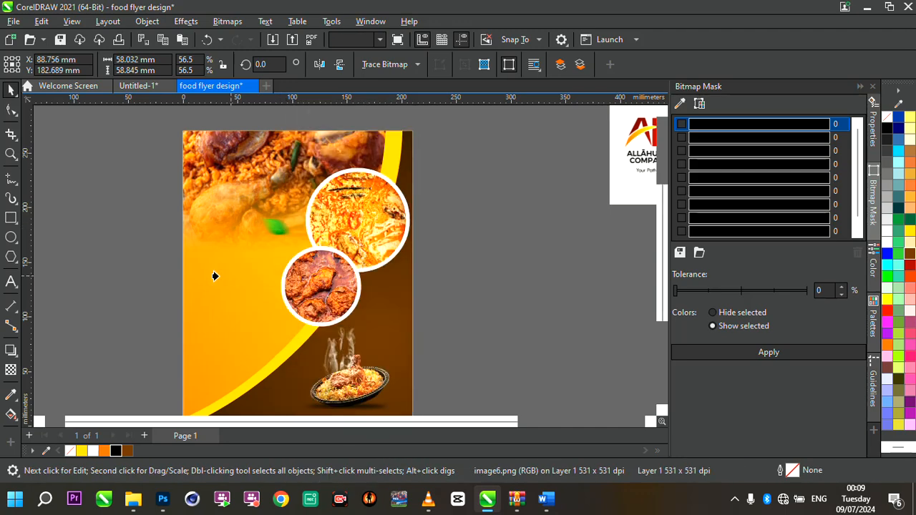
click(214, 276)
scroll(208, 276, down, 2)
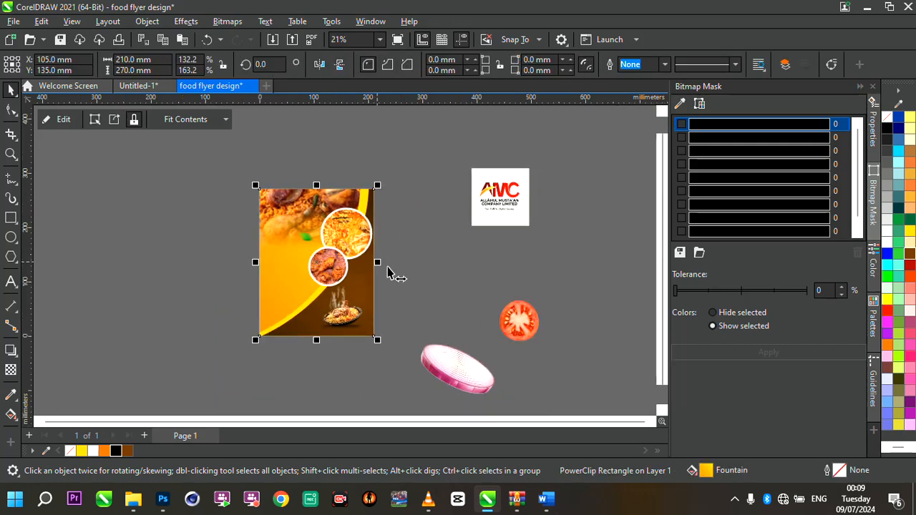
- Move the tomato slice onto the flyer's top right corner and scale it down to 38.5%
click(502, 318)
drag(502, 319, 373, 194)
scroll(373, 195, up, 2)
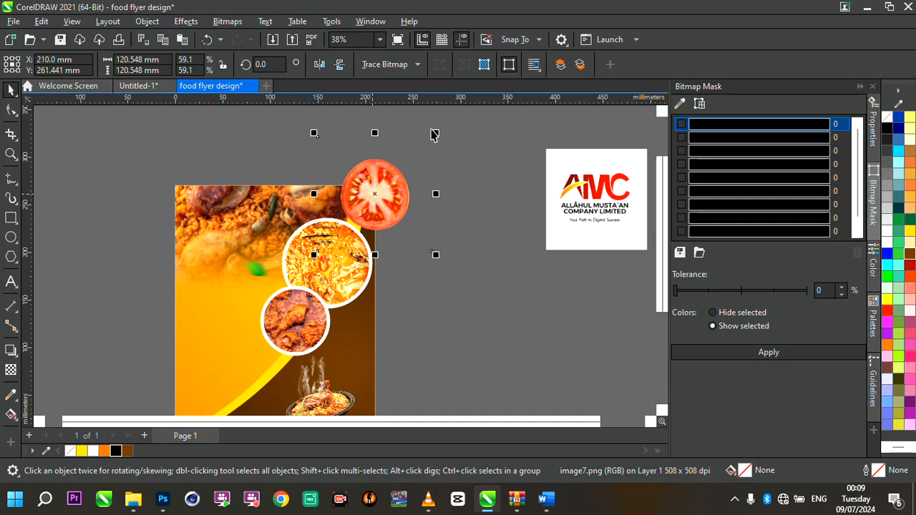
drag(436, 133, 391, 204)
scroll(380, 190, up, 2)
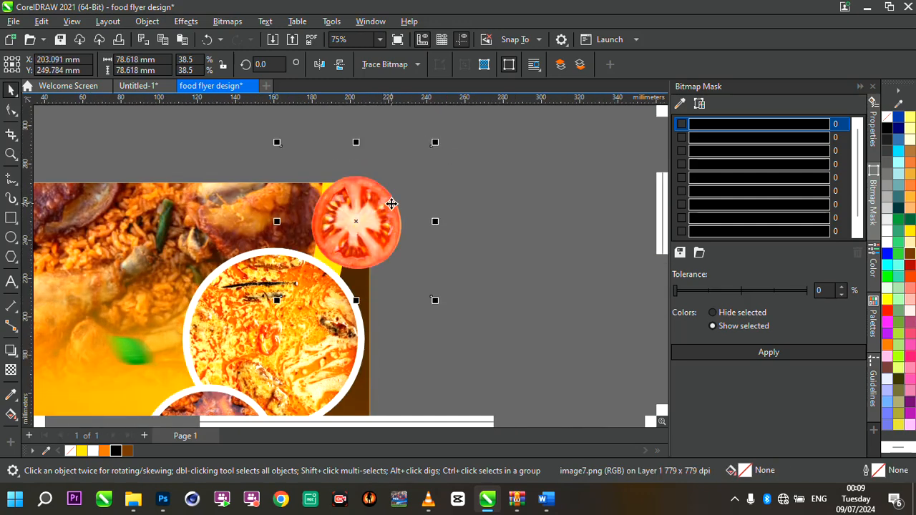
- Apply a Motion Blur with a distance of 169 and direction 0 to the tomato slice
click(187, 21)
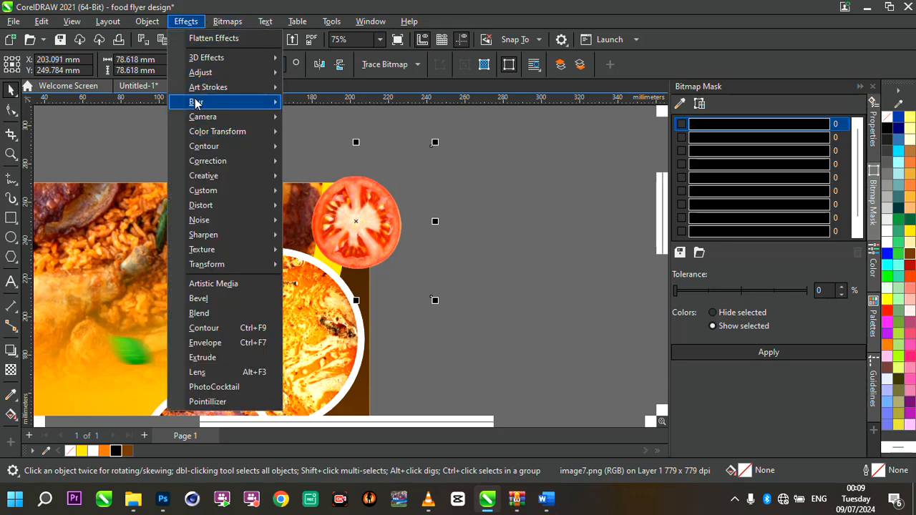
mouse_move(214, 102)
click(325, 179)
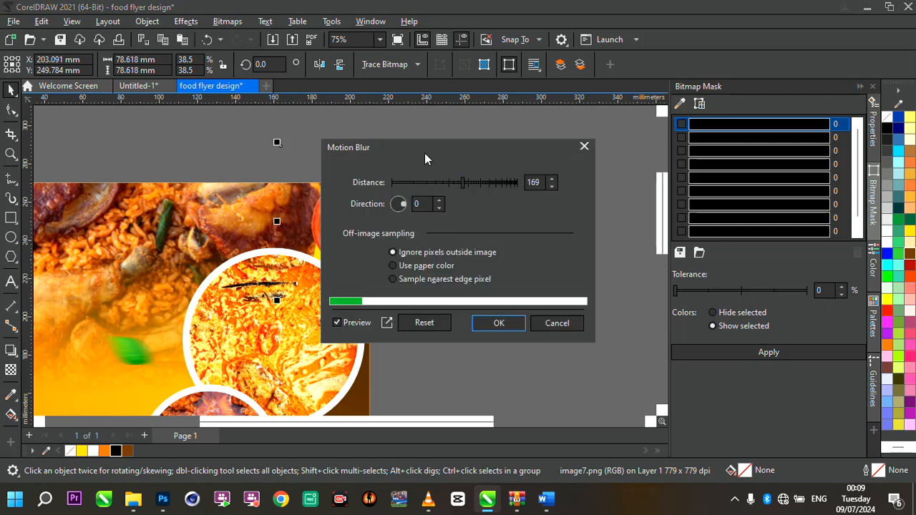
drag(407, 146, 543, 138)
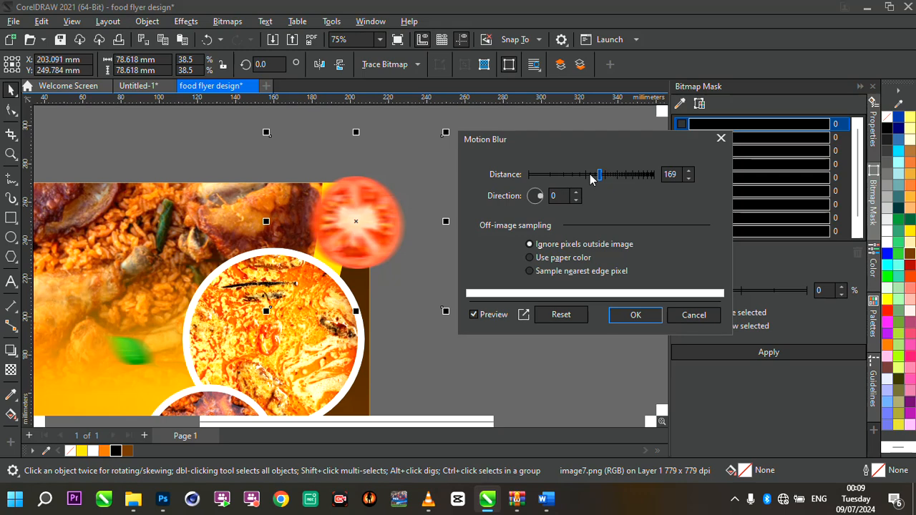
click(632, 316)
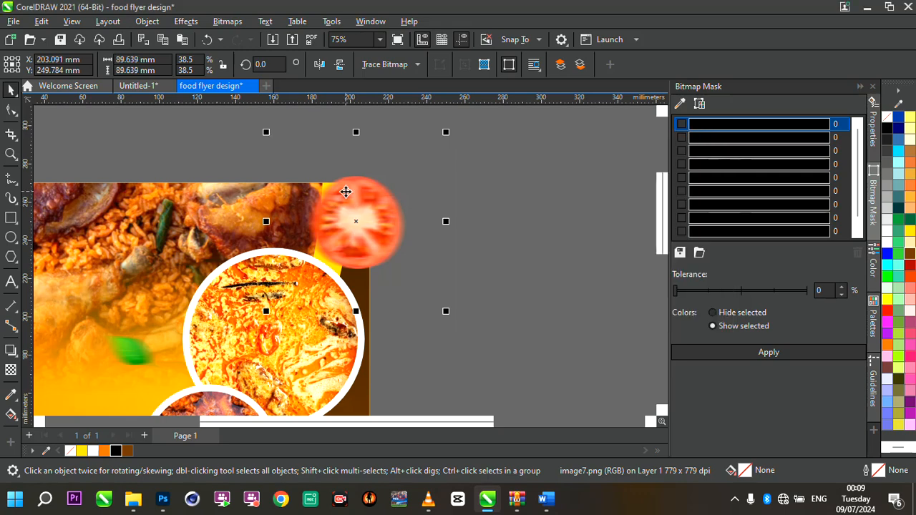
- PowerClip the blurred tomato slice inside the flyer's background rectangle
right_click(387, 212)
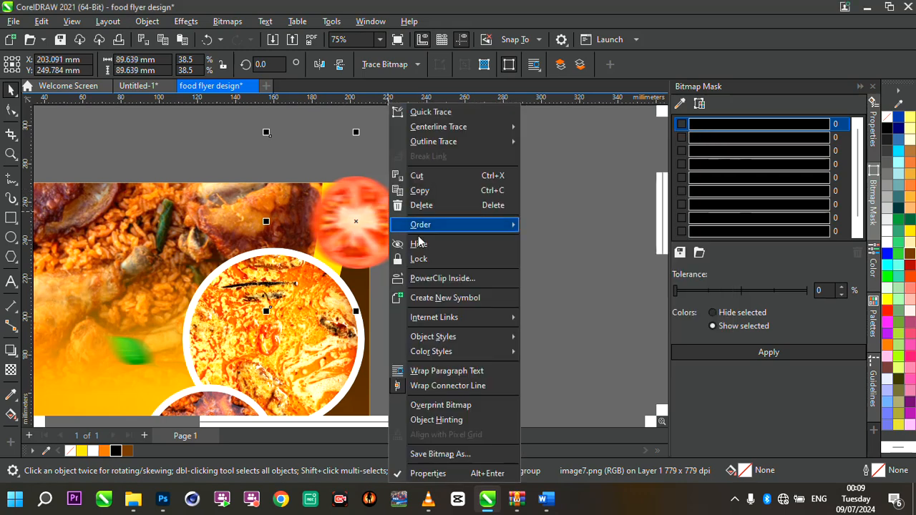
click(462, 278)
click(53, 208)
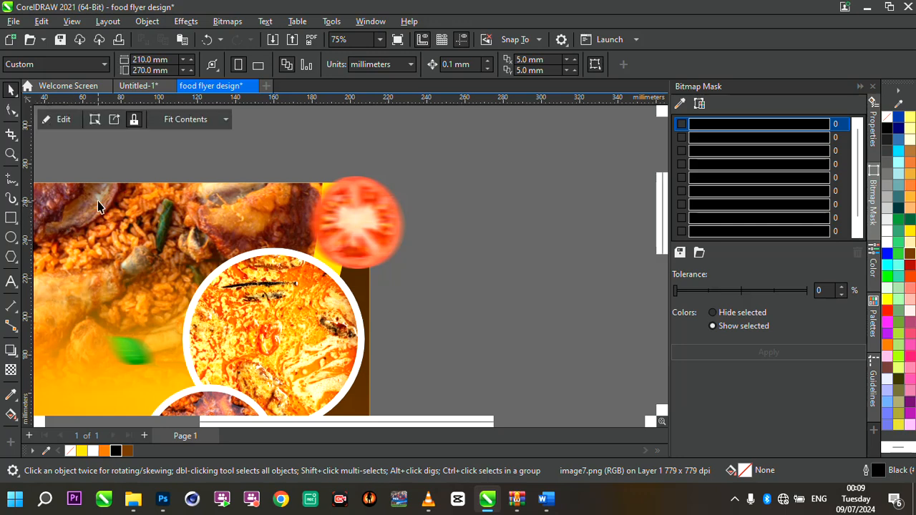
scroll(354, 208, down, 3)
- Edit the PowerClip contents, copy the tomato slice to the flyer's left edge, and enlarge the copy to 48.3%
ctrl+click(357, 210)
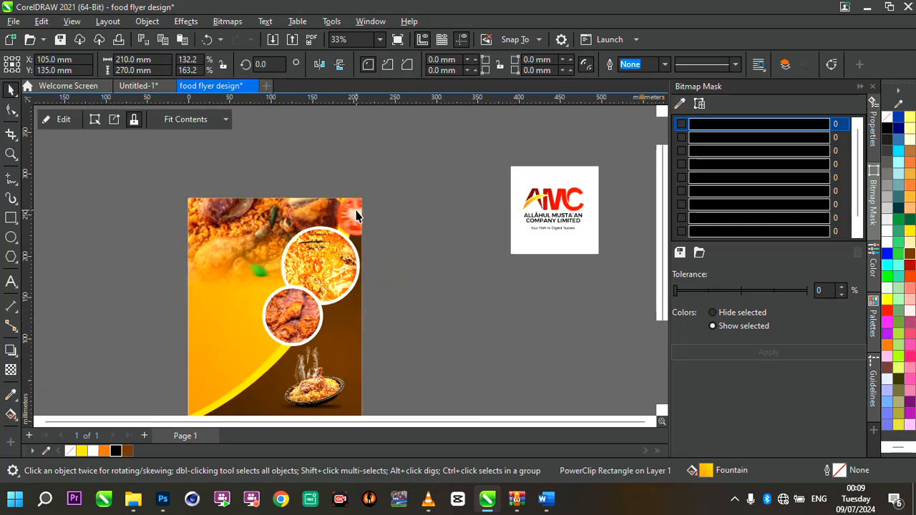
click(137, 173)
ctrl+click(247, 219)
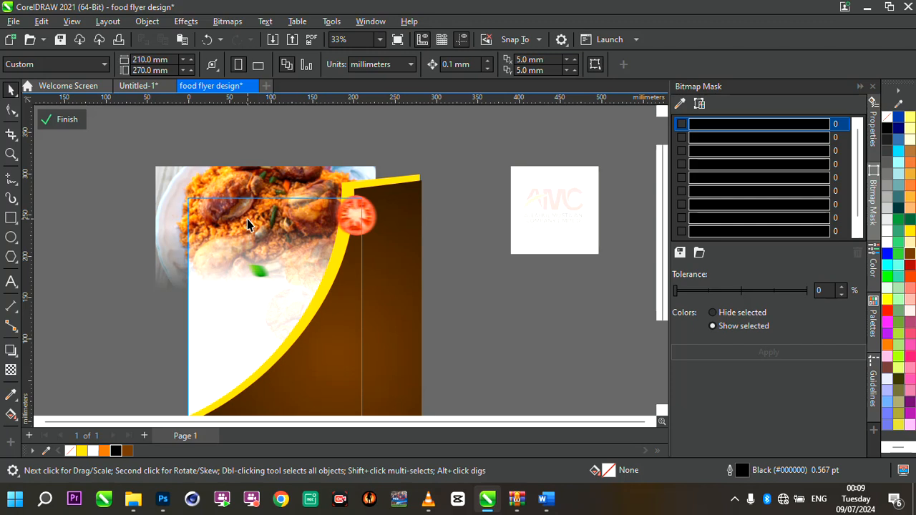
click(367, 212)
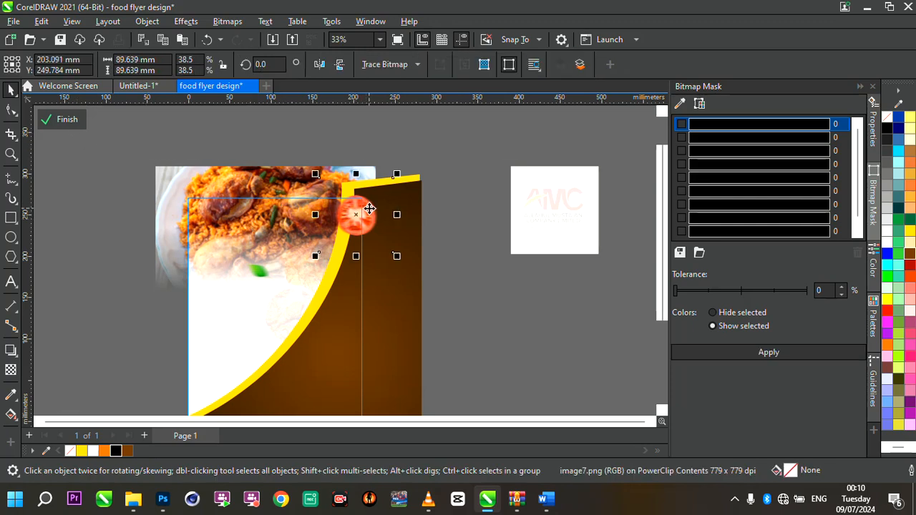
drag(368, 209, 194, 304)
drag(152, 271, 133, 251)
drag(184, 300, 188, 302)
scroll(303, 262, down, 1)
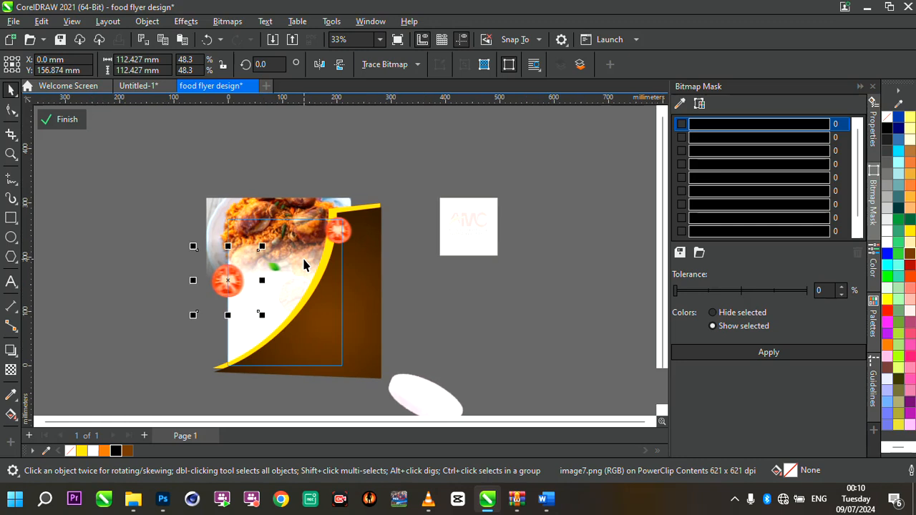
- Move the leaf down beside the biryani platter at the lower right and finish editing the PowerClip
scroll(304, 342, up, 2)
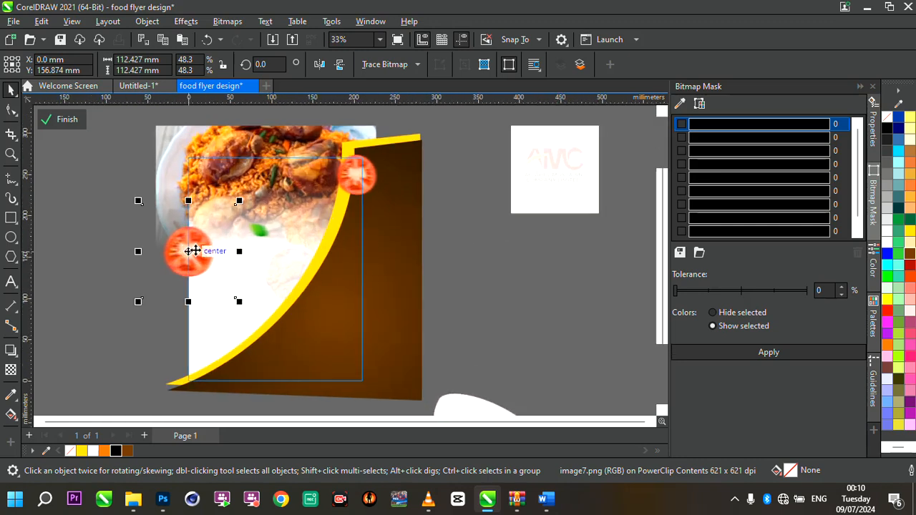
click(254, 234)
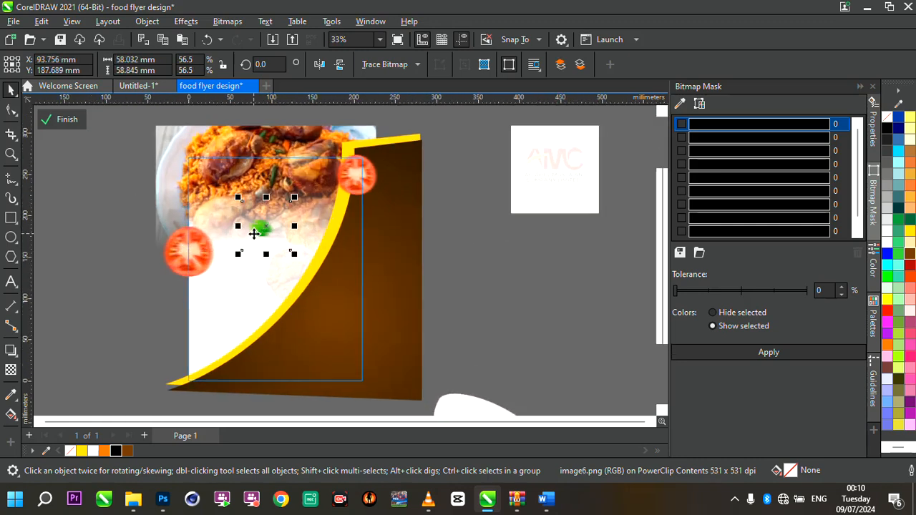
drag(262, 229, 335, 352)
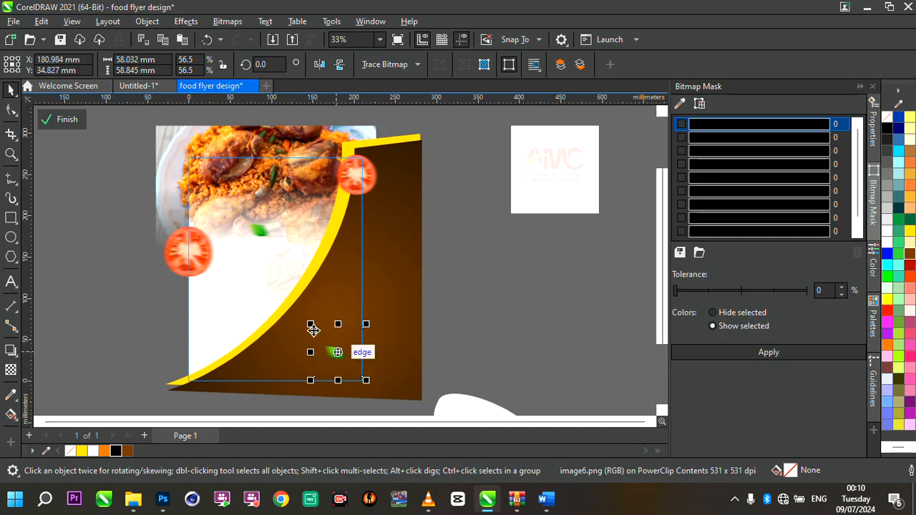
click(67, 120)
click(344, 362)
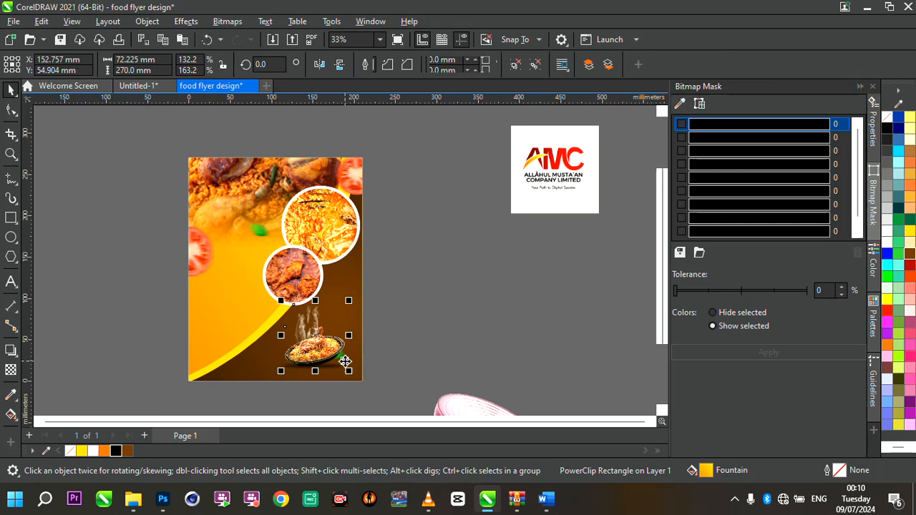
- Move the onion slice beside the flyer's right edge near the biryani platter and scale it down to about 45.3%
scroll(403, 341, down, 3)
scroll(403, 341, up, 3)
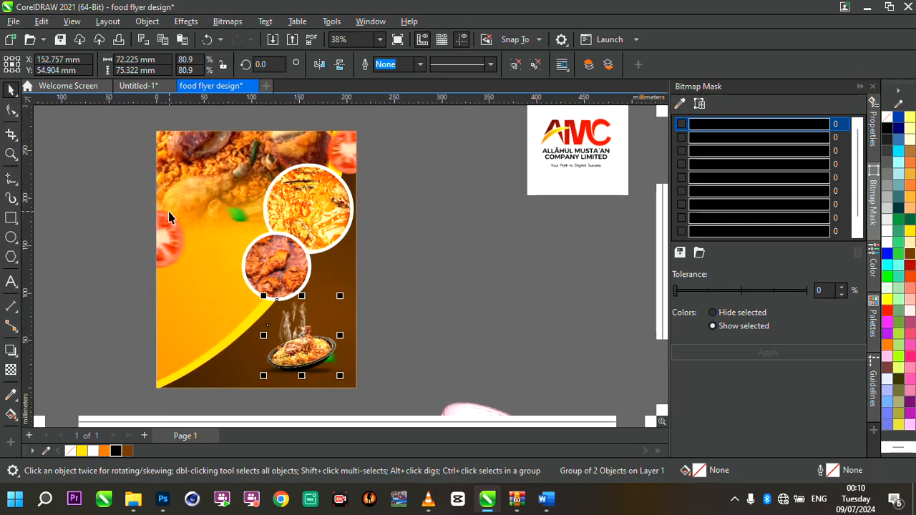
scroll(428, 249, down, 2)
click(514, 185)
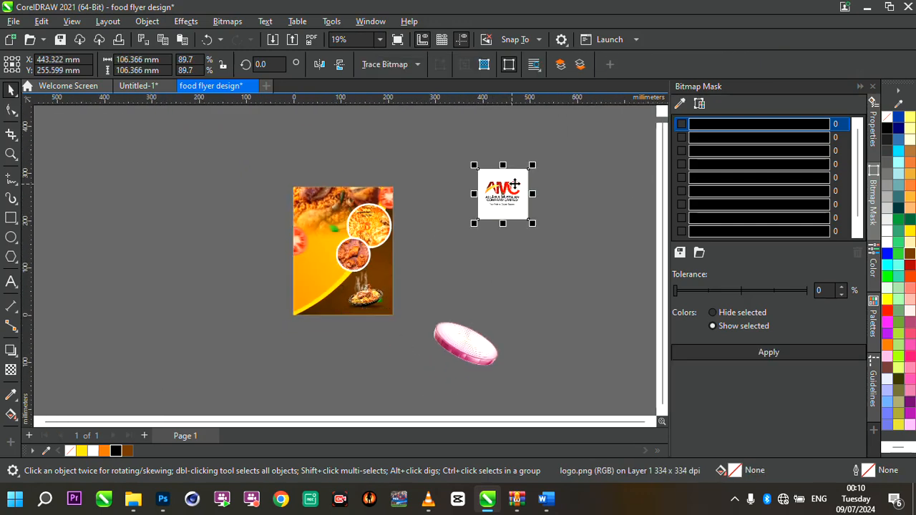
click(465, 345)
drag(465, 339, 417, 279)
scroll(417, 280, up, 2)
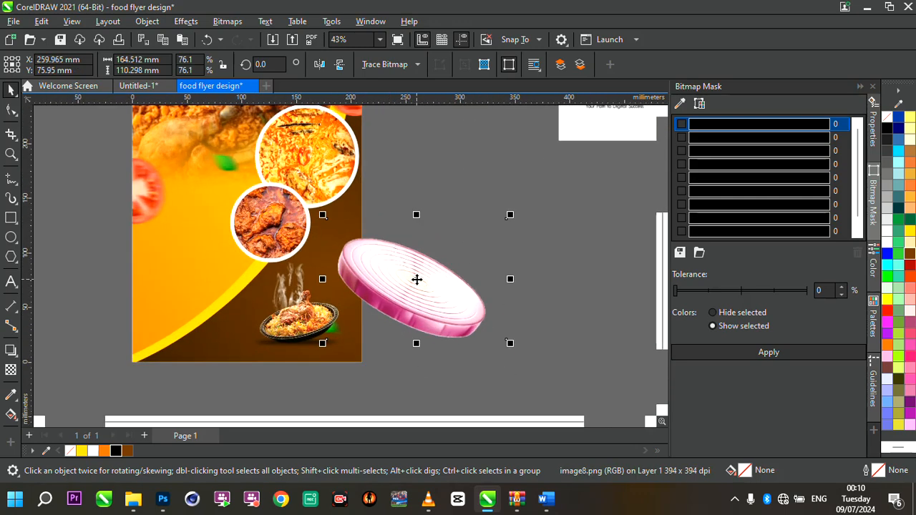
drag(509, 215, 437, 263)
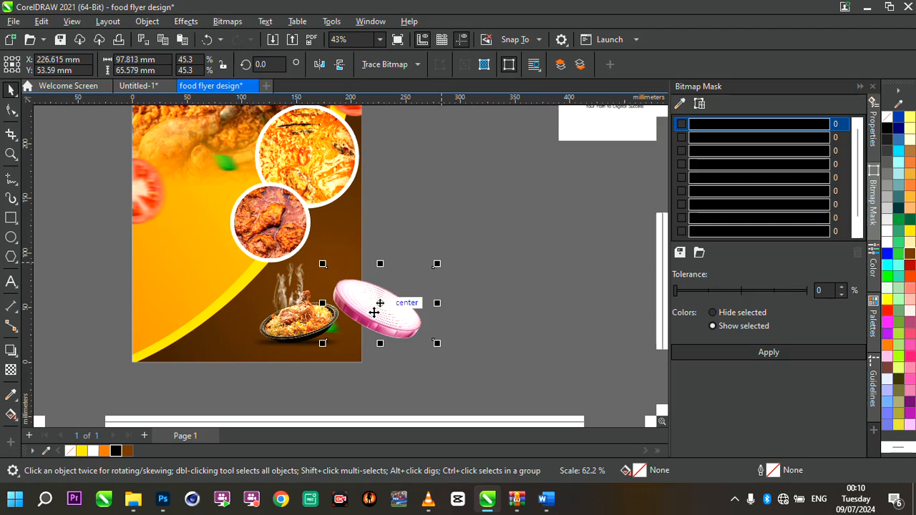
drag(371, 312, 380, 265)
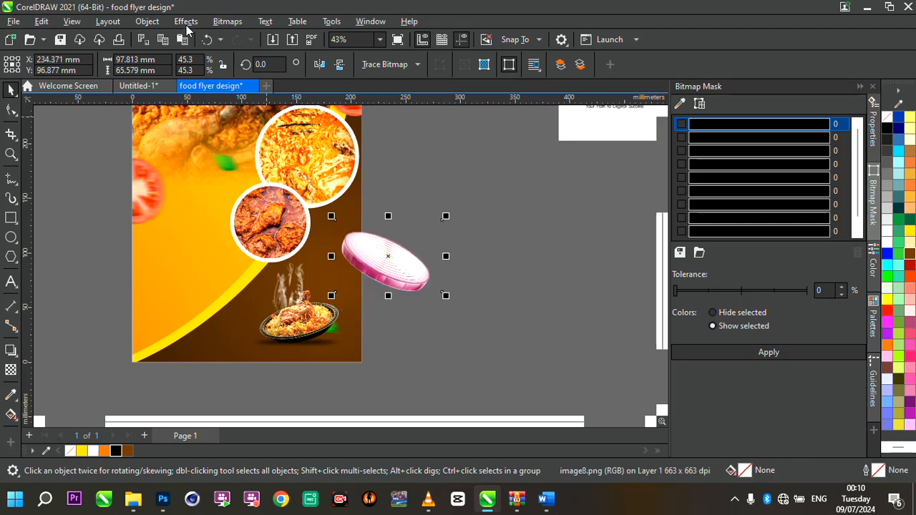
- Apply a Motion Blur to the onion slice with a distance of 285 and direction 0
click(198, 23)
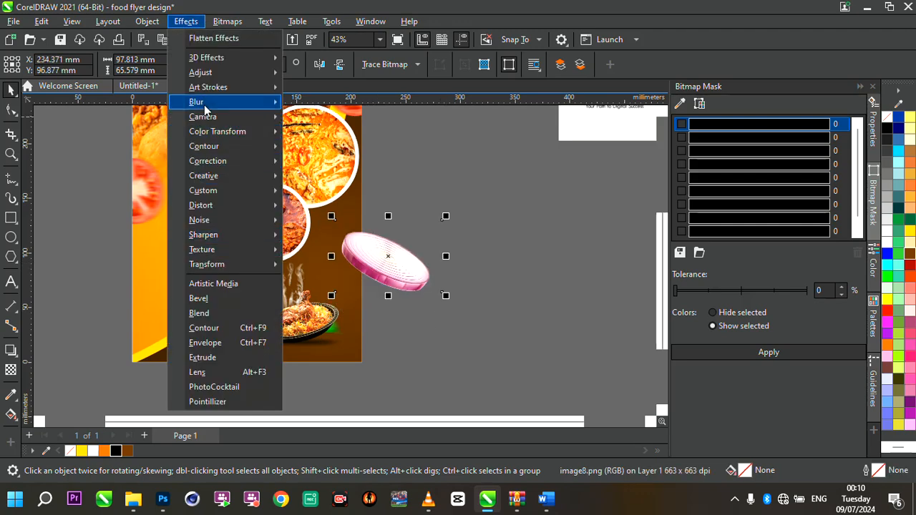
mouse_move(216, 105)
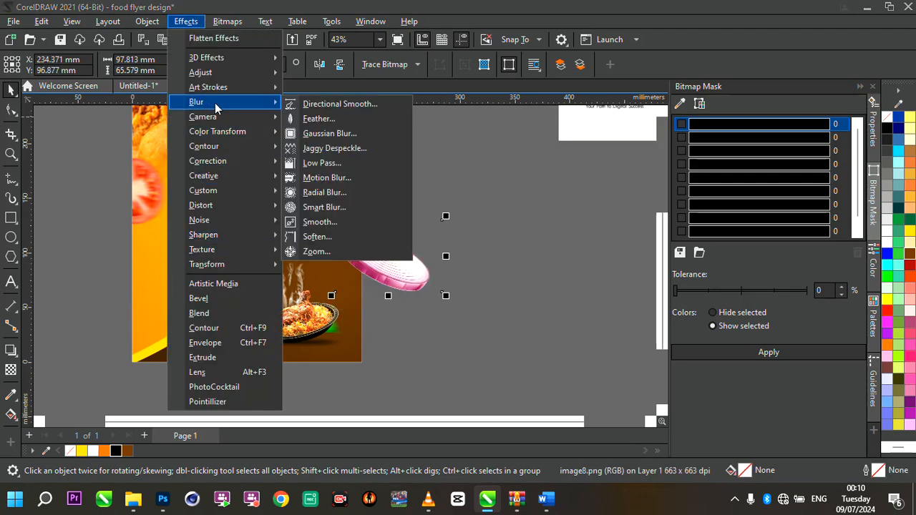
click(347, 178)
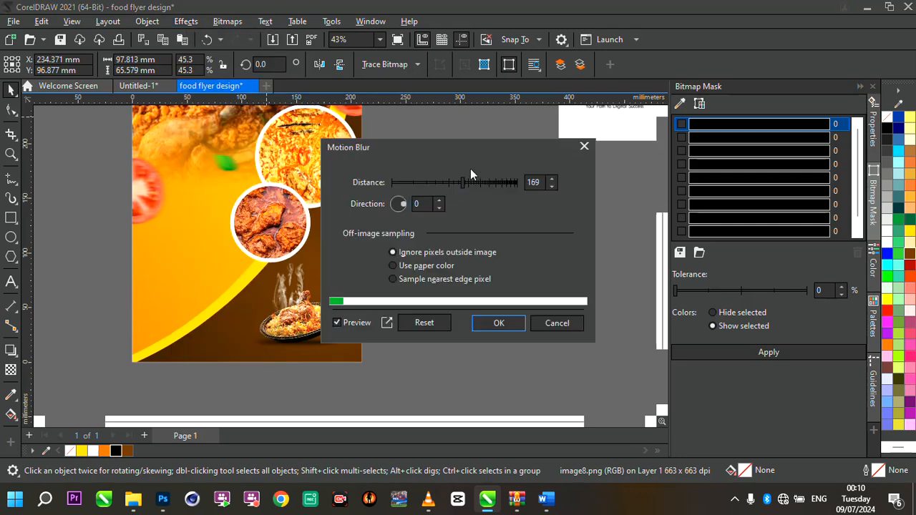
drag(419, 143, 619, 147)
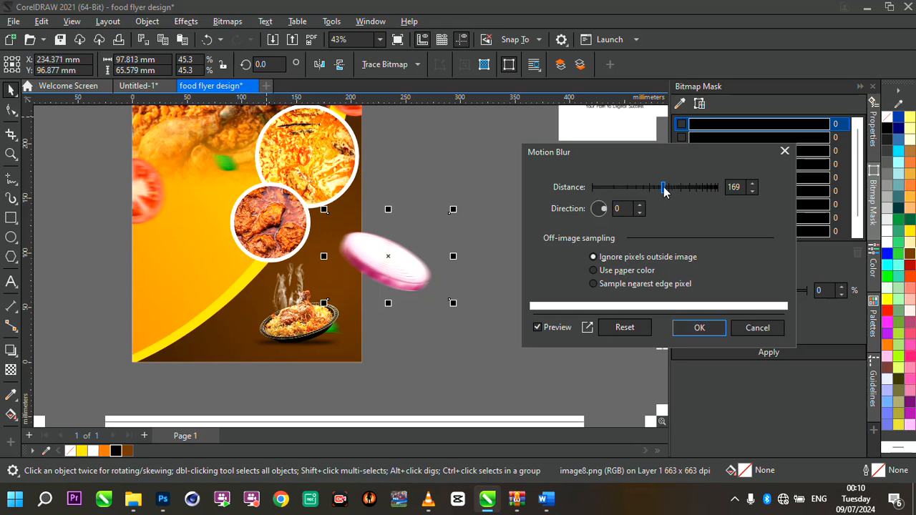
drag(663, 188, 680, 189)
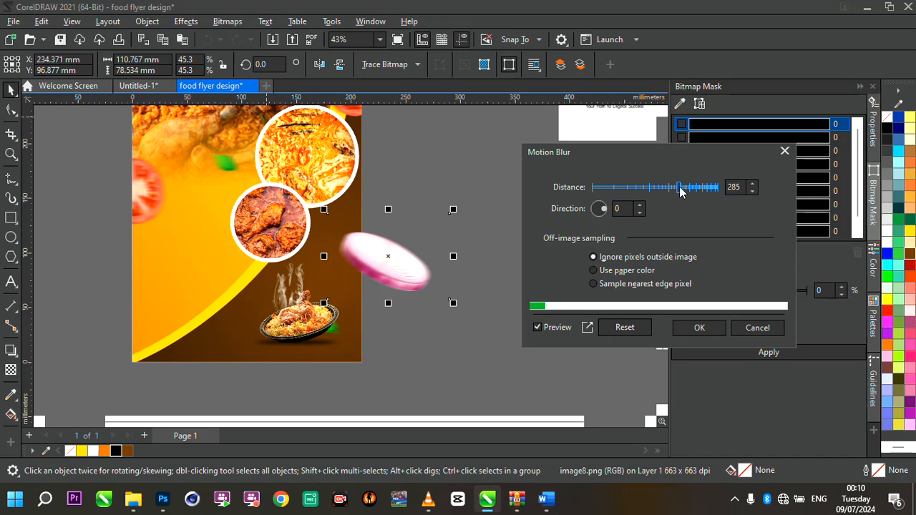
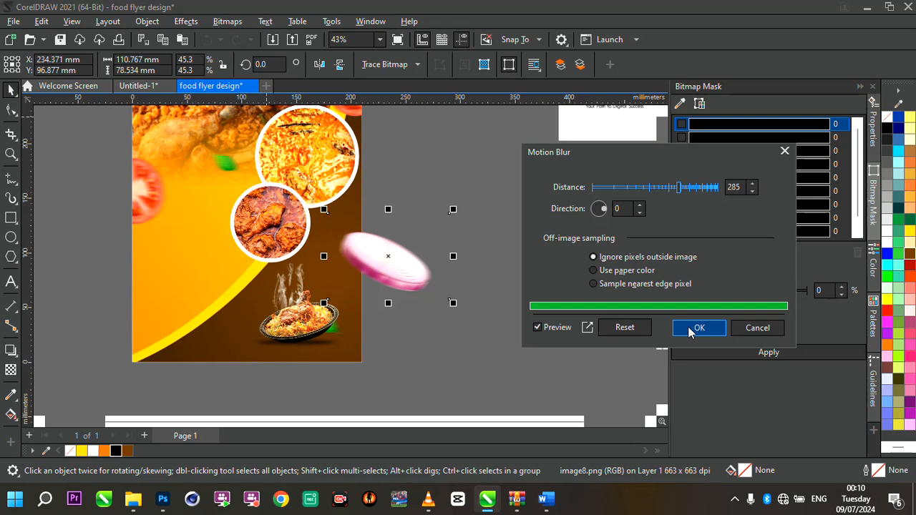
- Apply the motion blur, then place the blurred onion slice inside the flyer background's PowerClip
drag(638, 156, 675, 137)
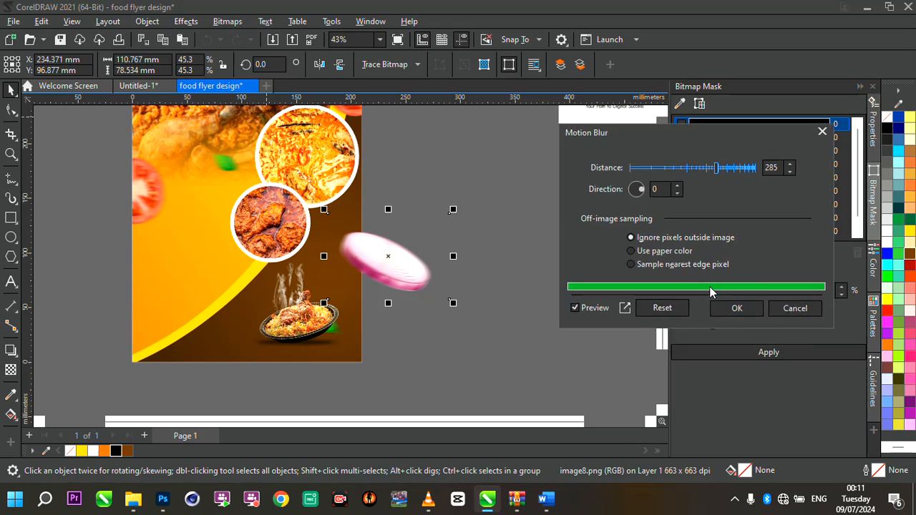
click(747, 312)
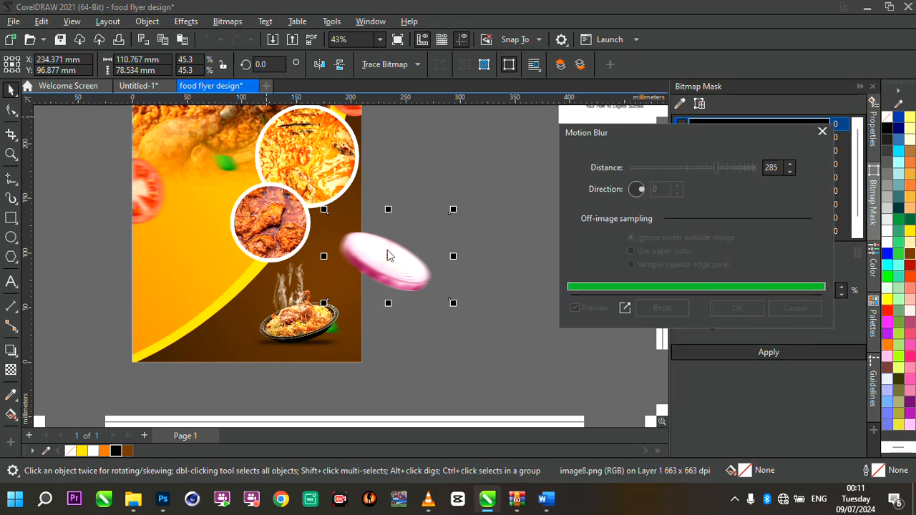
click(396, 275)
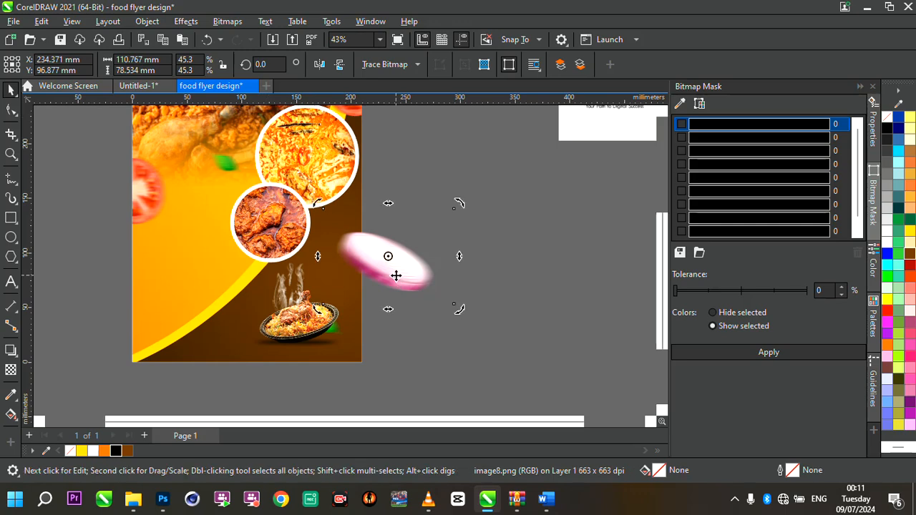
right_click(396, 276)
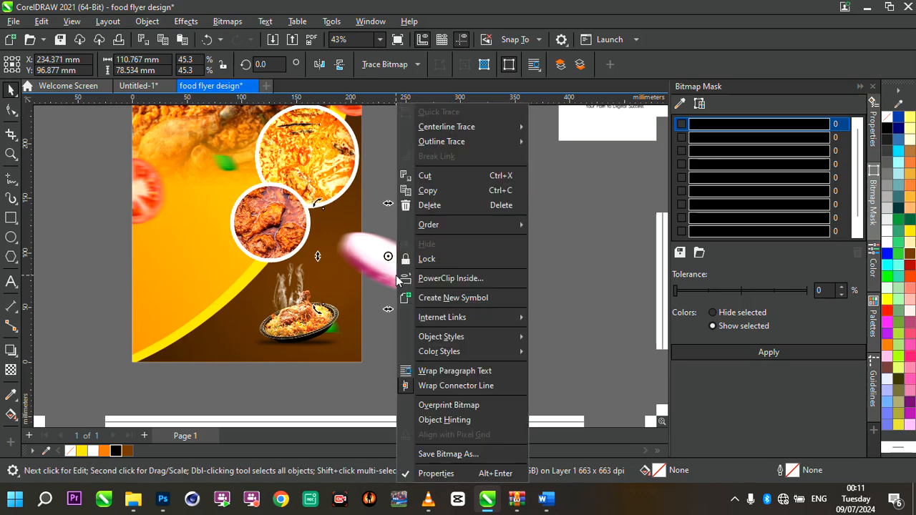
click(440, 277)
click(153, 284)
scroll(262, 282, down, 3)
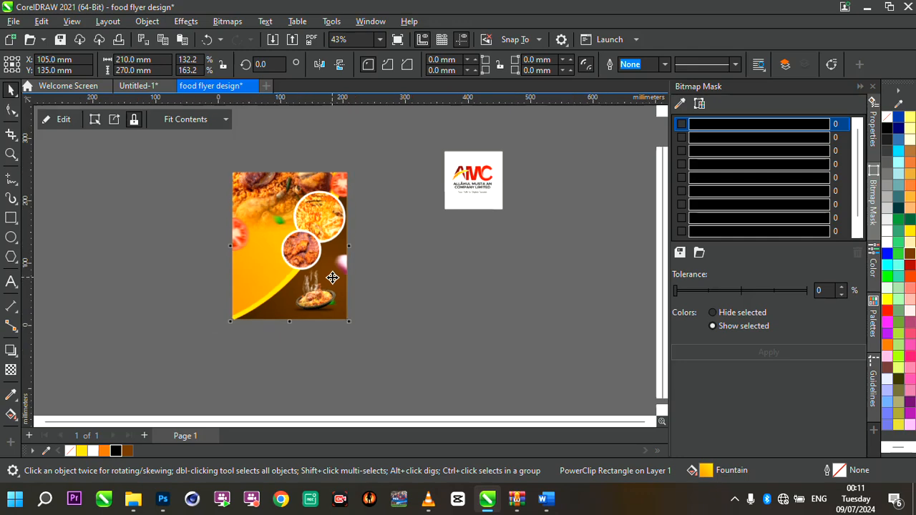
scroll(332, 278, up, 4)
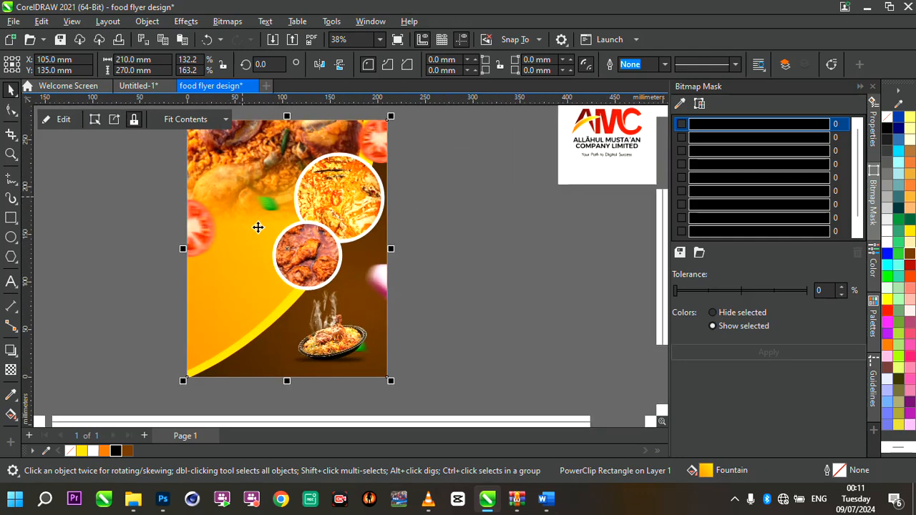
click(139, 193)
scroll(246, 200, up, 1)
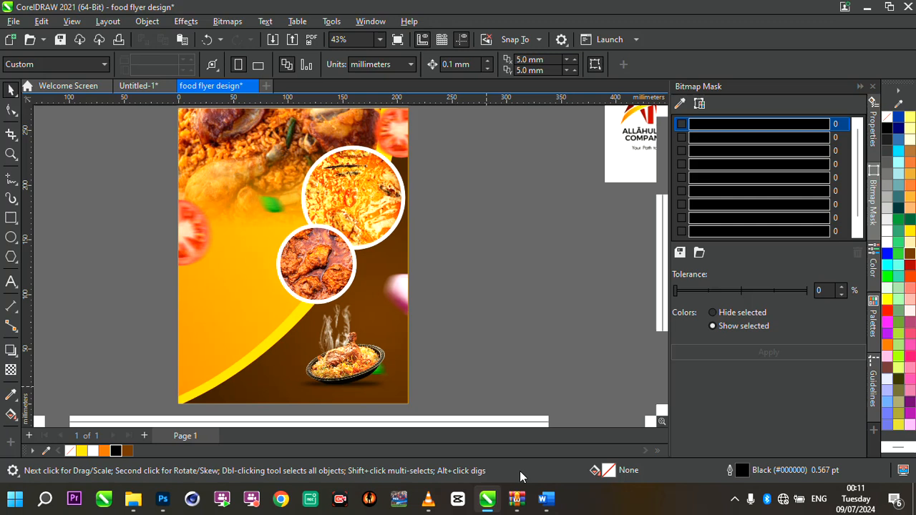
click(320, 224)
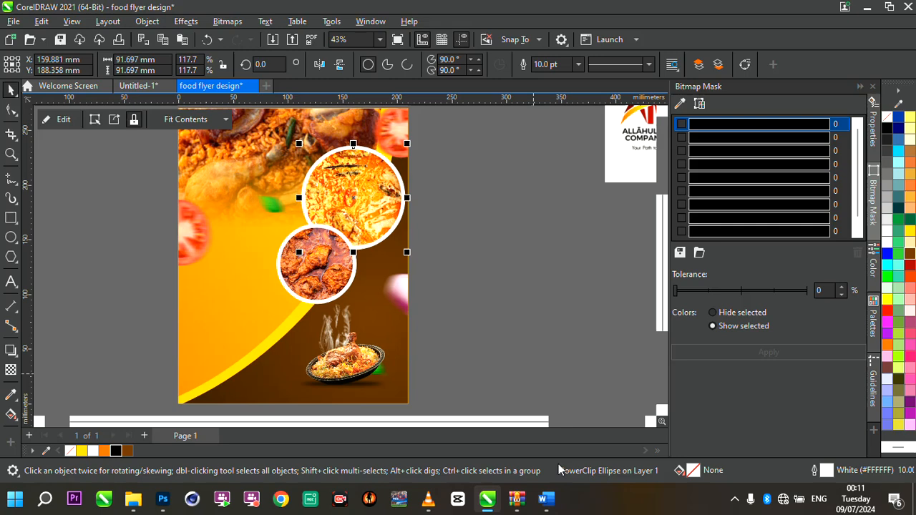
- Switch to Word to get the flyer's menu text, then return to CorelDRAW
click(547, 499)
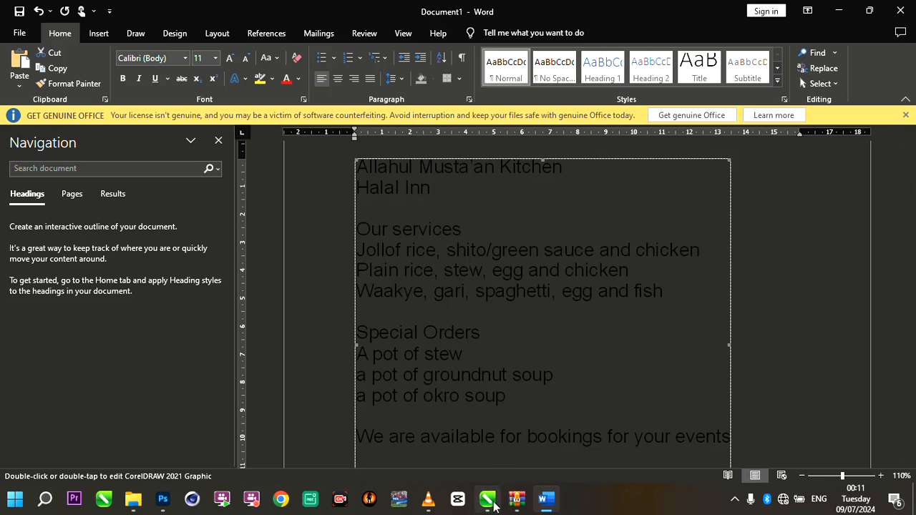
click(493, 503)
click(549, 437)
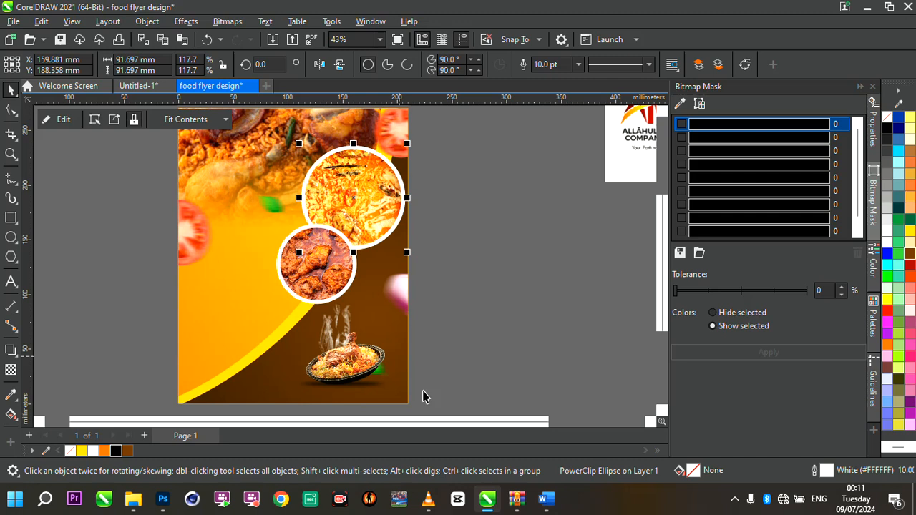
- Paste the copied menu text as a text object on the canvas beside the flyer with the Text tool
click(12, 280)
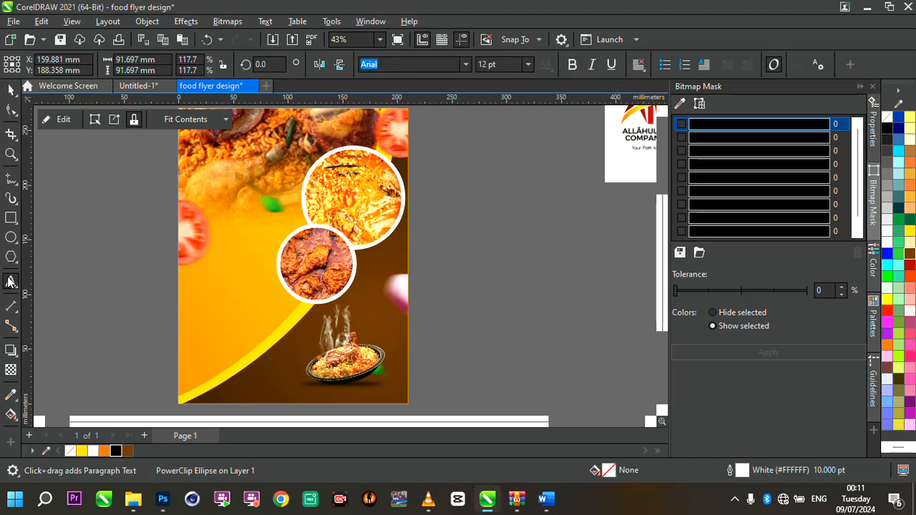
click(94, 243)
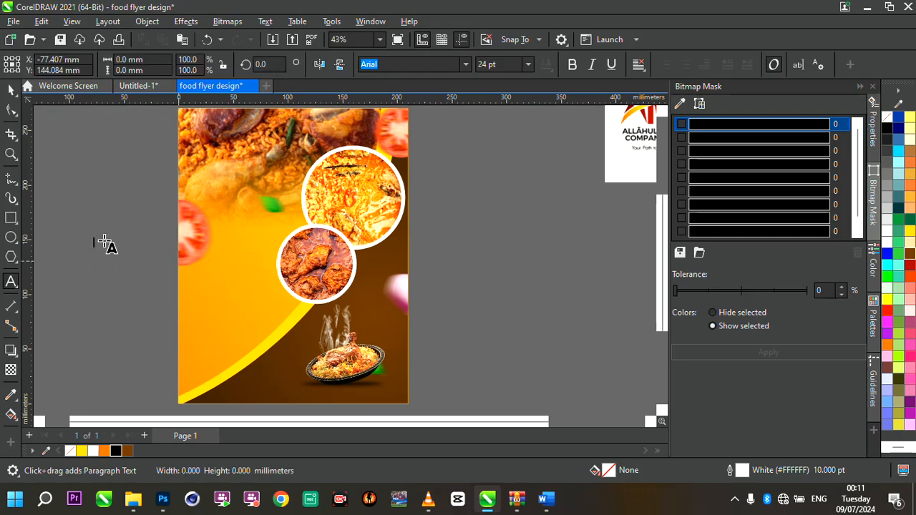
scroll(105, 244, up, 2)
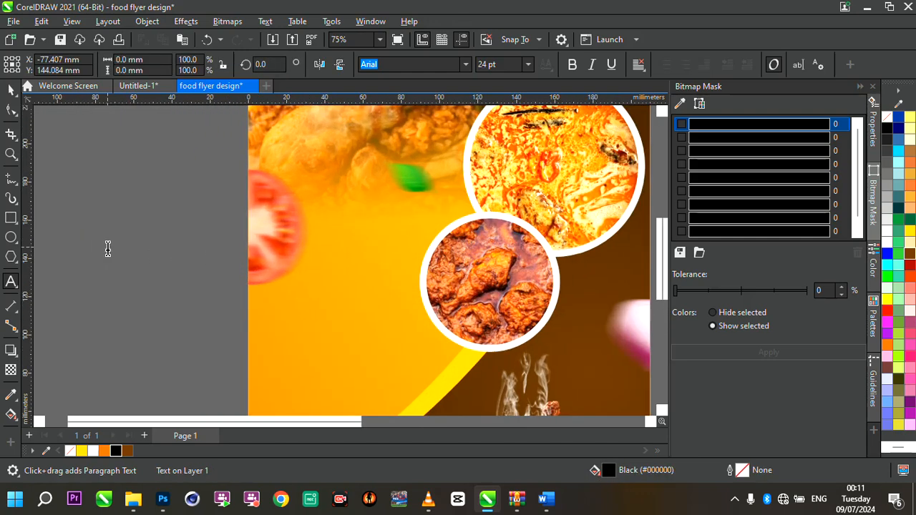
click(106, 246)
key(ctrl+v)
scroll(176, 282, down, 3)
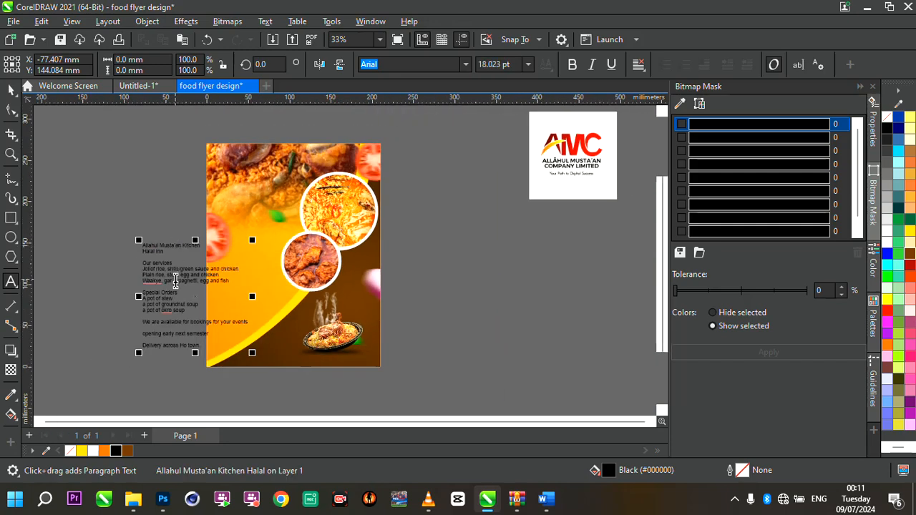
- Remove the 'Allahul Musta'an Kitchen Halal Inn' heading lines from the pasted menu text
drag(194, 292, 159, 237)
scroll(157, 237, up, 1)
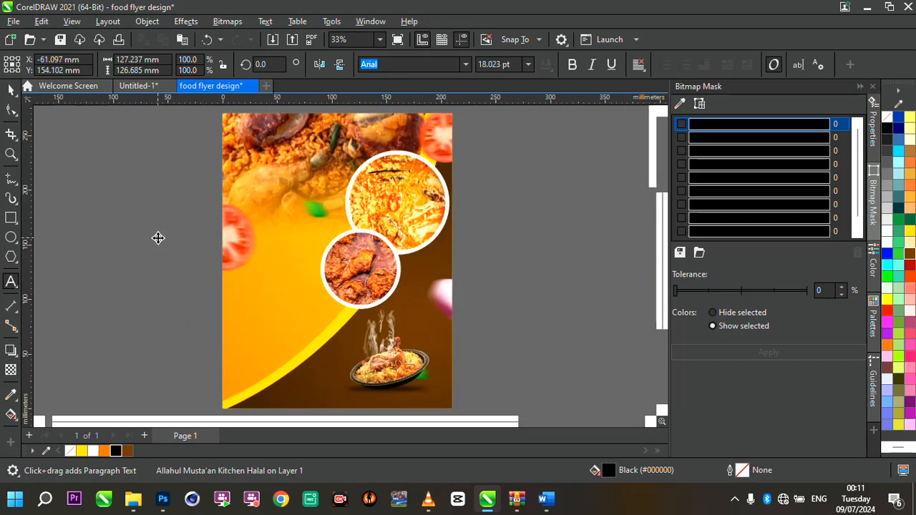
scroll(159, 238, up, 1)
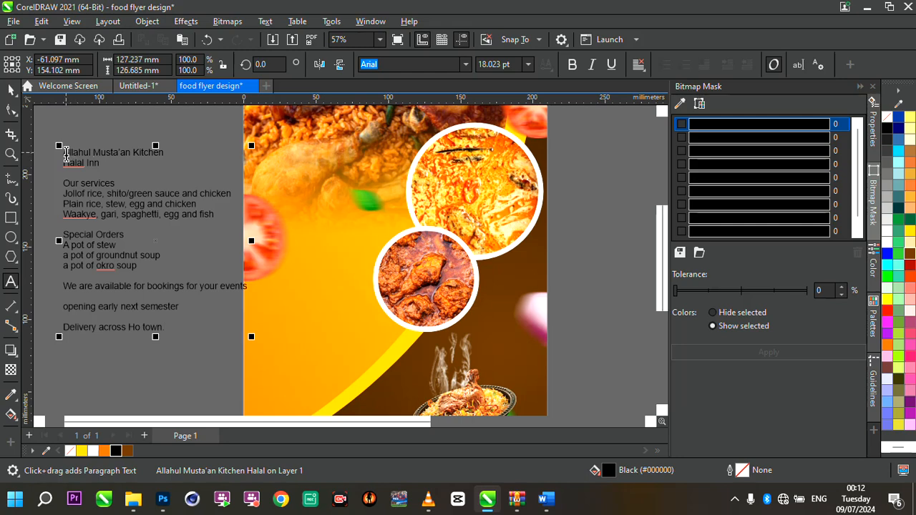
drag(66, 154, 102, 163)
key(ctrl+c)
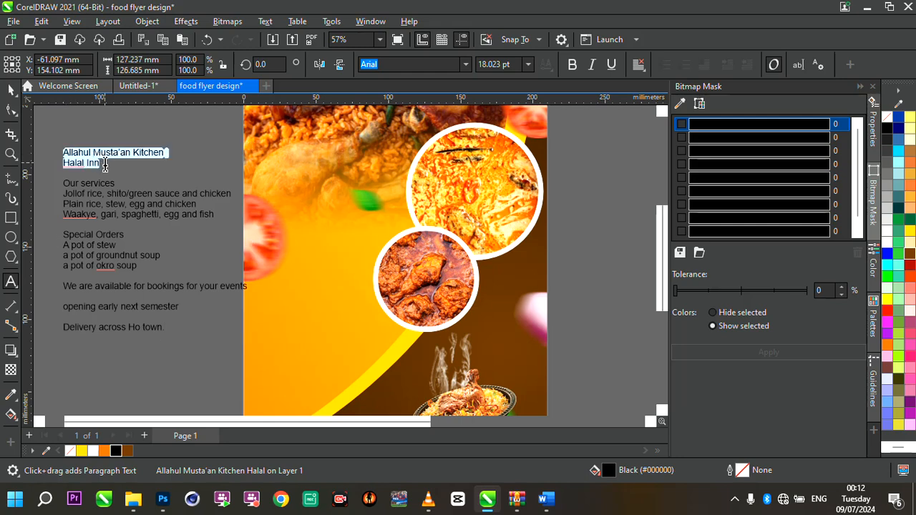
key(Delete)
- Paste the heading as separate text at the flyer's top left and enlarge it to about 34 pt
scroll(166, 226, down, 2)
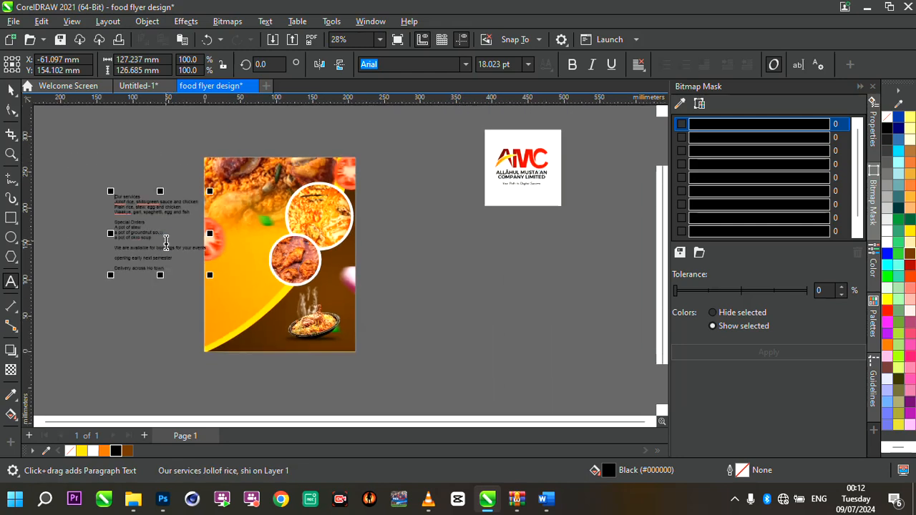
scroll(243, 172, up, 1)
scroll(243, 172, up, 2)
click(208, 157)
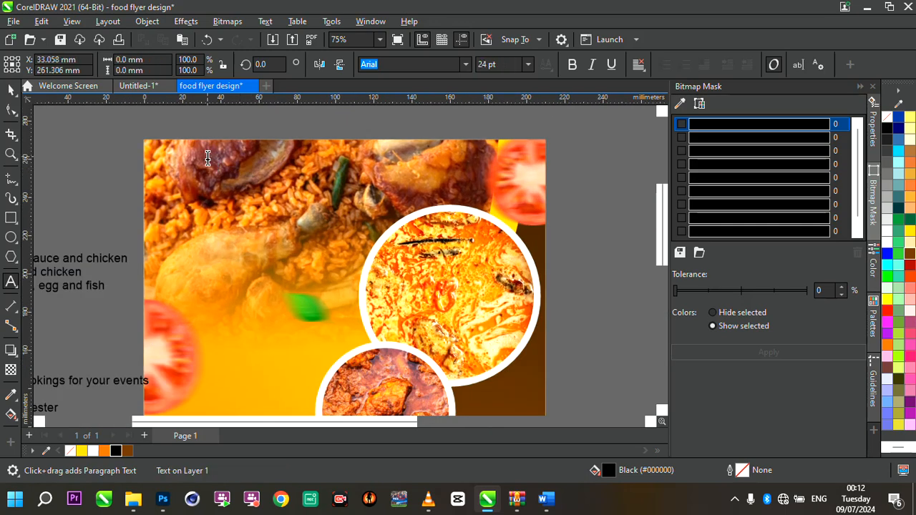
key(ctrl+v)
key(Escape)
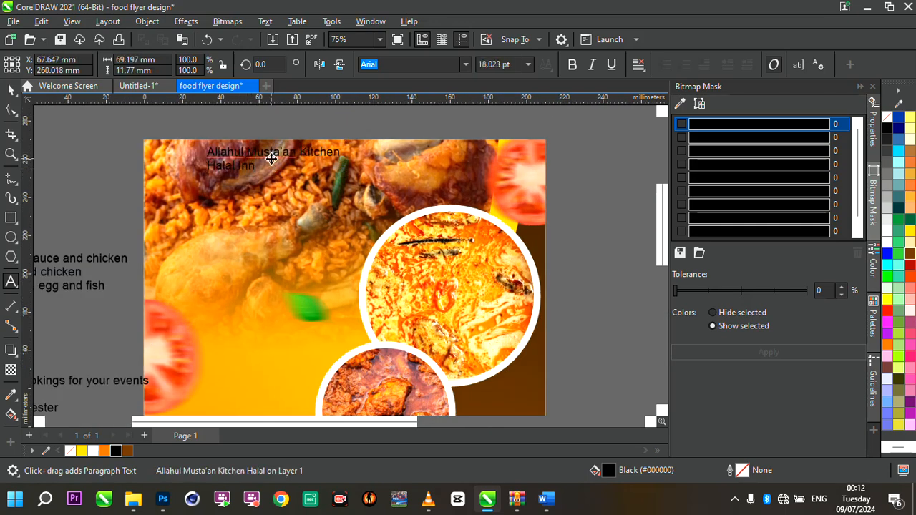
drag(272, 159, 227, 170)
drag(299, 187, 414, 247)
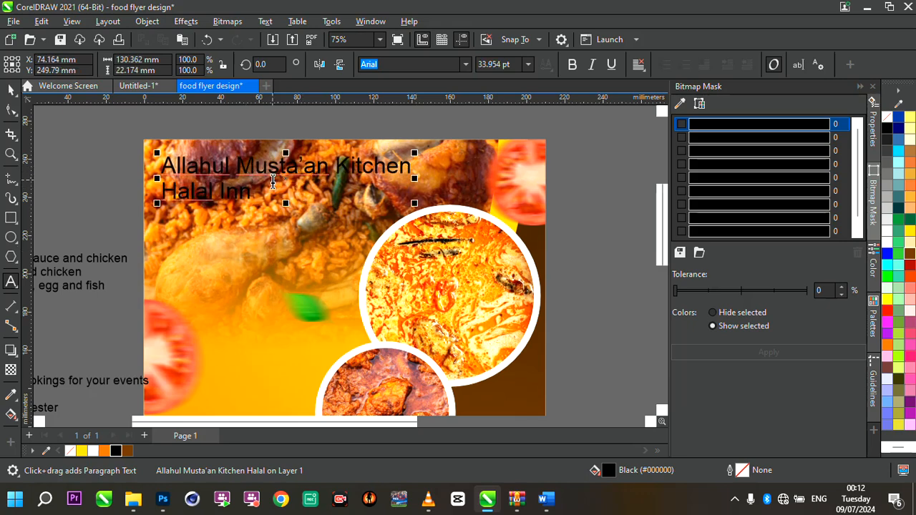
- Remove the word Kitchen from the heading and enlarge the heading to about 49.6 pt
click(336, 167)
drag(336, 167, 422, 176)
key(ctrl+c)
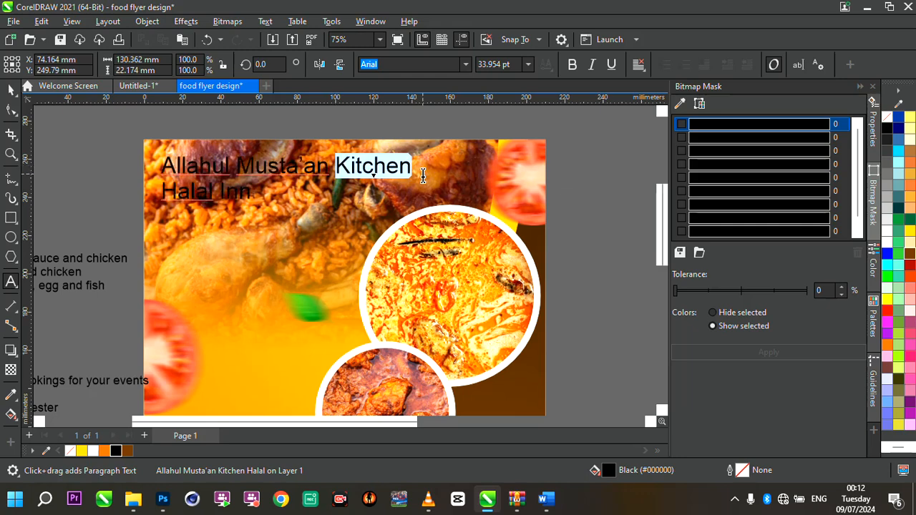
key(BackSpace)
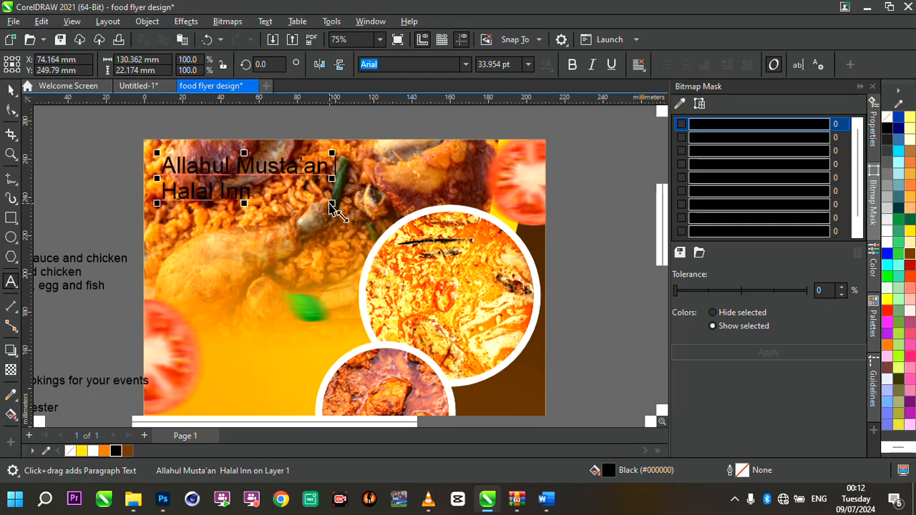
drag(333, 207, 419, 226)
- Paste Kitchen as its own text object and move it below the heading
click(11, 89)
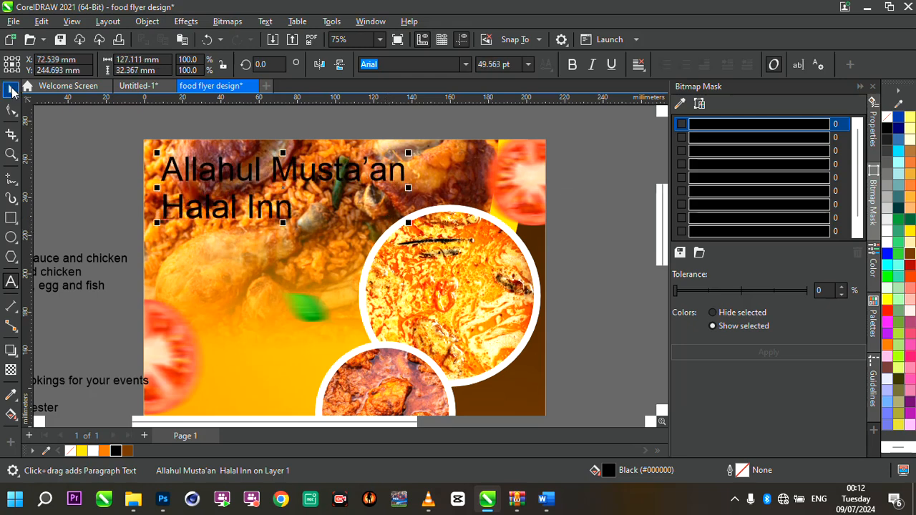
click(205, 276)
key(ctrl+v)
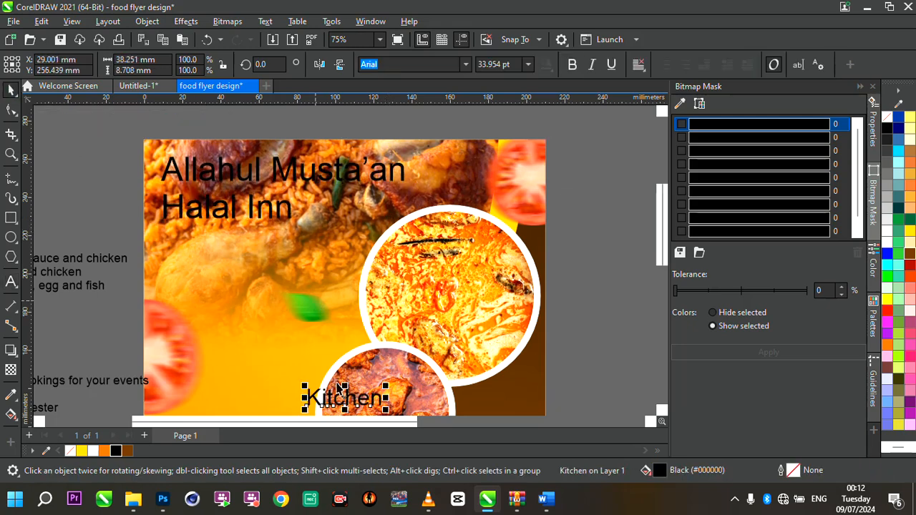
drag(345, 400, 224, 282)
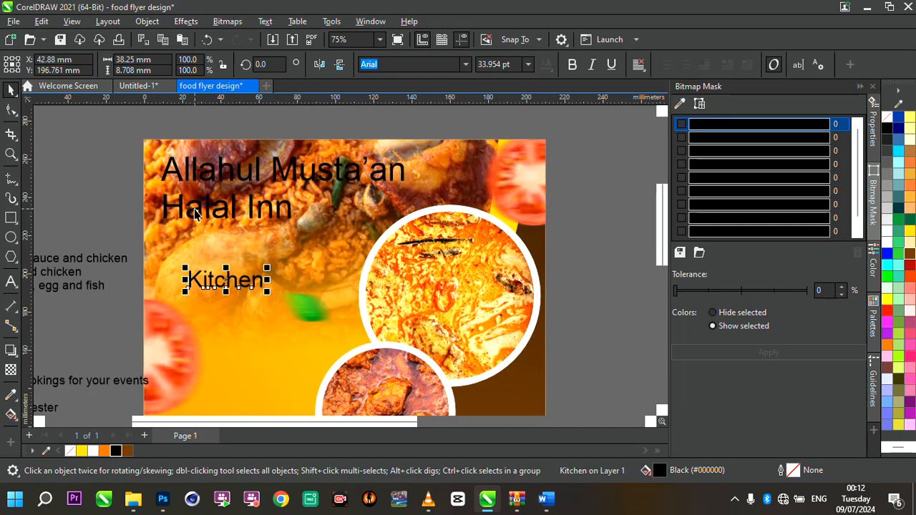
- Take the 'Halal Inn' line out of the heading and paste it as a separate text object mid-flyer
click(194, 208)
double_click(174, 204)
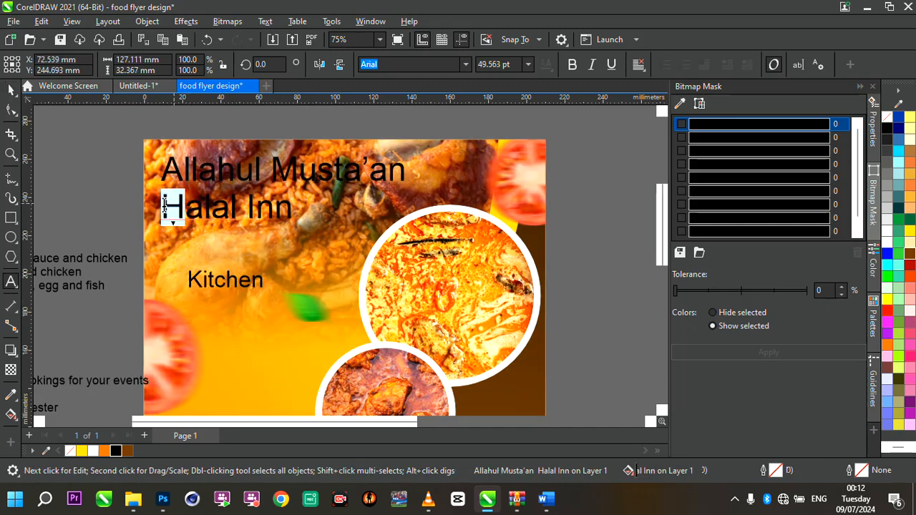
mouse_move(164, 204)
mouse_down()
mouse_move(277, 210)
mouse_move(166, 210)
mouse_up()
key(ctrl+c)
key(ctrl+z)
key(Delete)
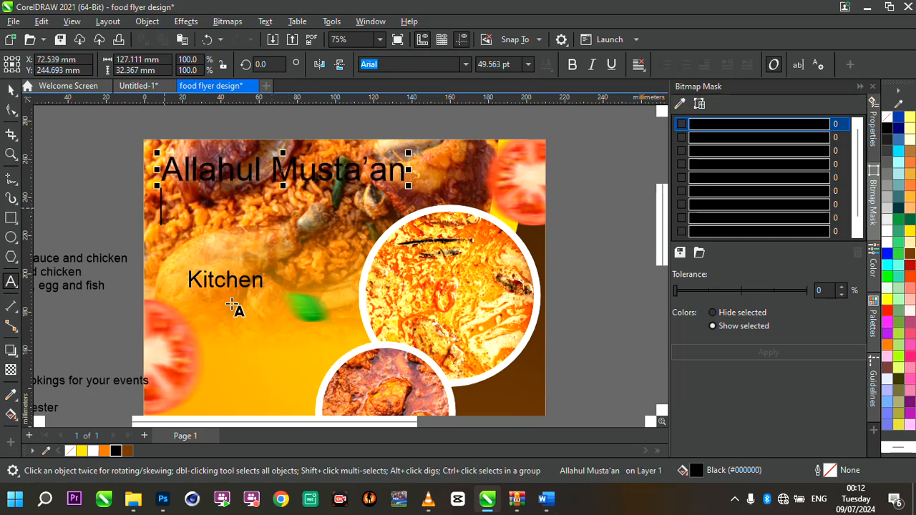
click(242, 315)
key(ctrl+v)
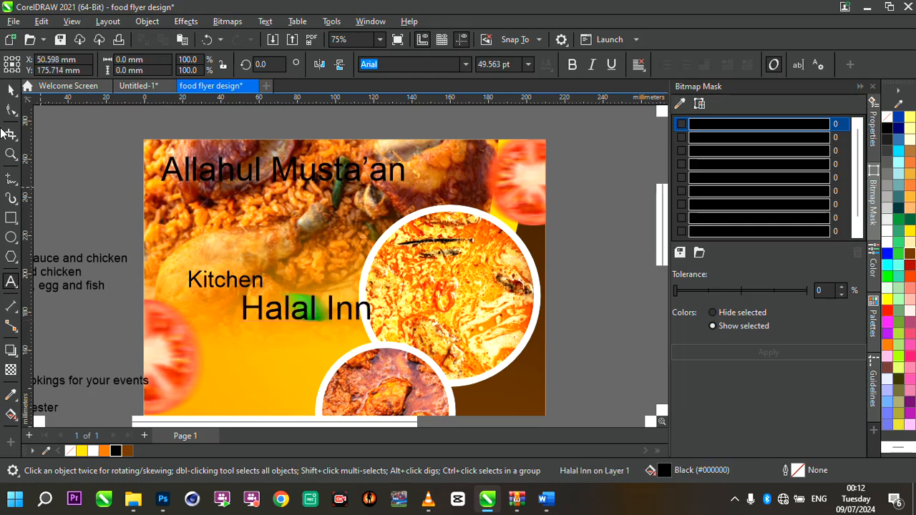
- Move the Kitchen text just beneath 'Allahul Musta'an' and set its font to Krinkes Decor PERSONAL USE
click(11, 89)
click(256, 284)
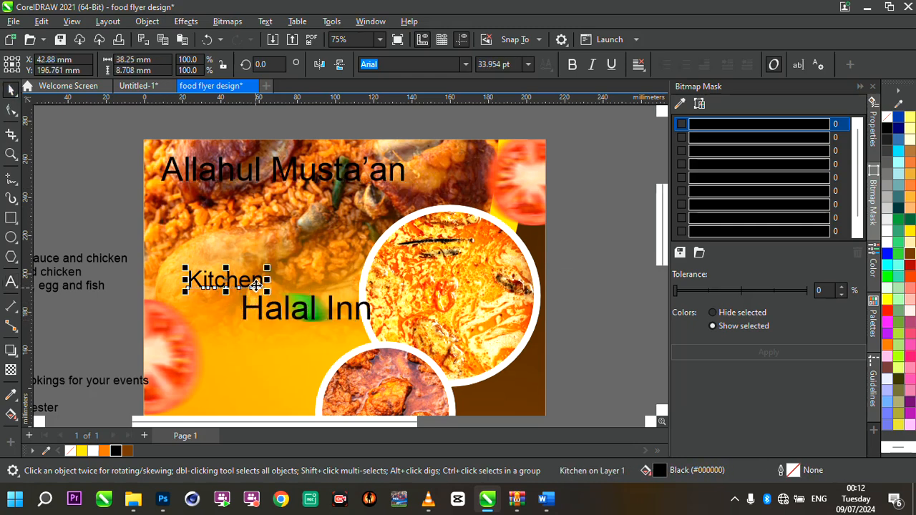
drag(256, 272, 245, 216)
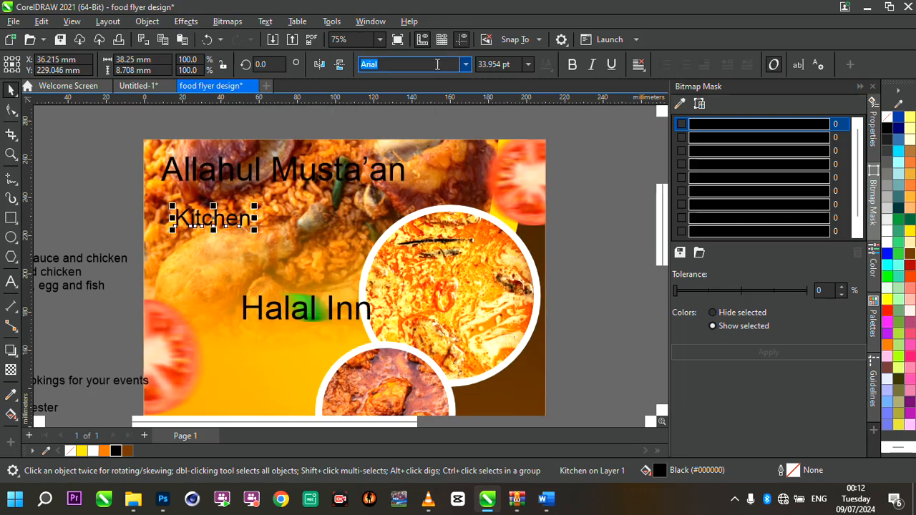
click(466, 64)
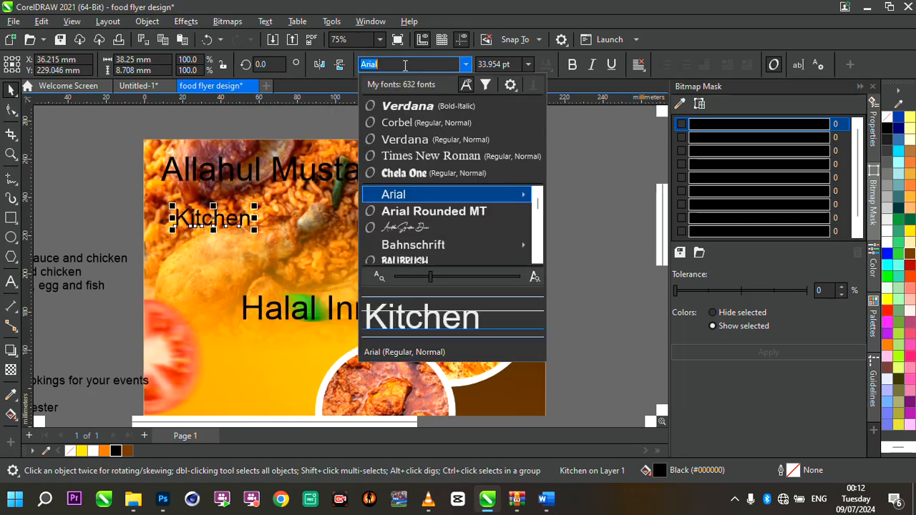
text(k)
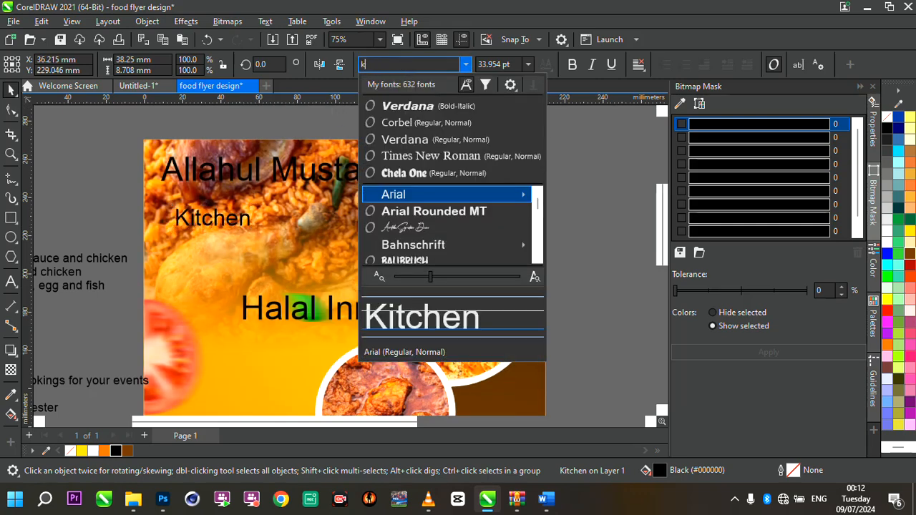
text(ri)
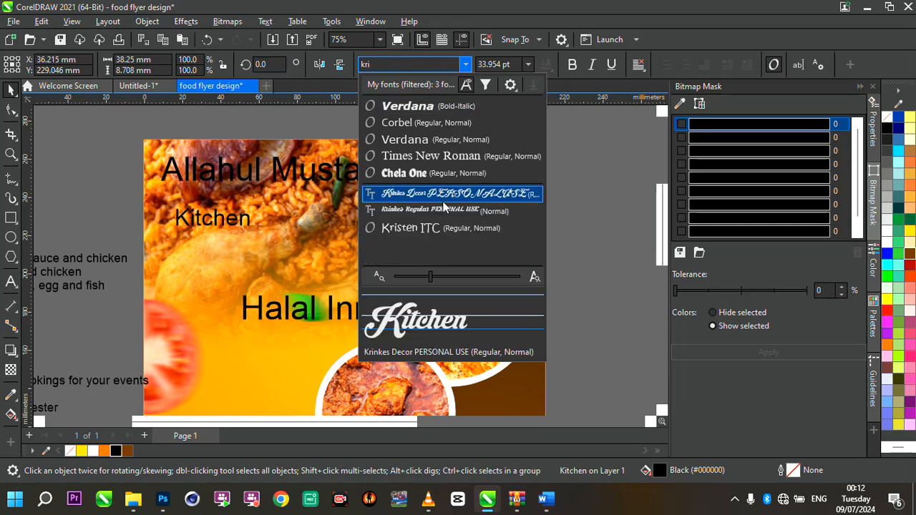
click(438, 194)
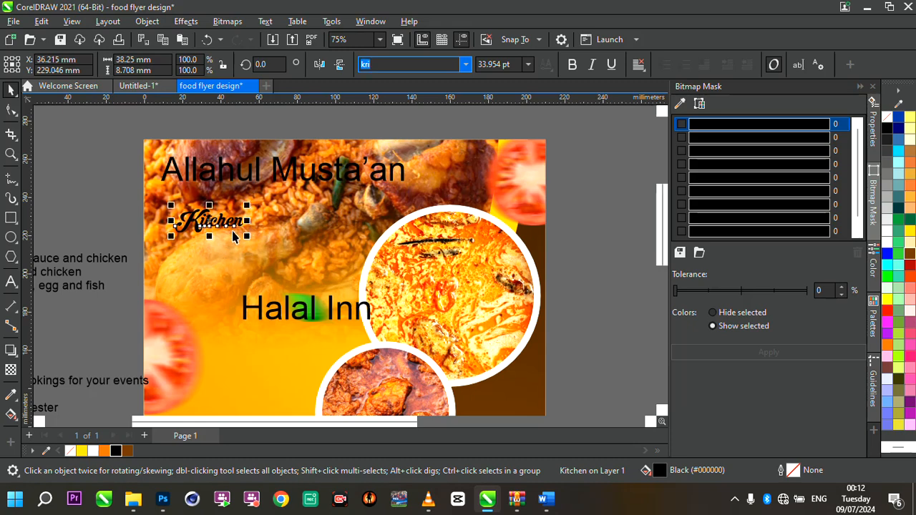
- Enlarge the Kitchen text to about 76 pt and place it directly under the 'Allahul Musta'an' heading
drag(332, 277, 395, 294)
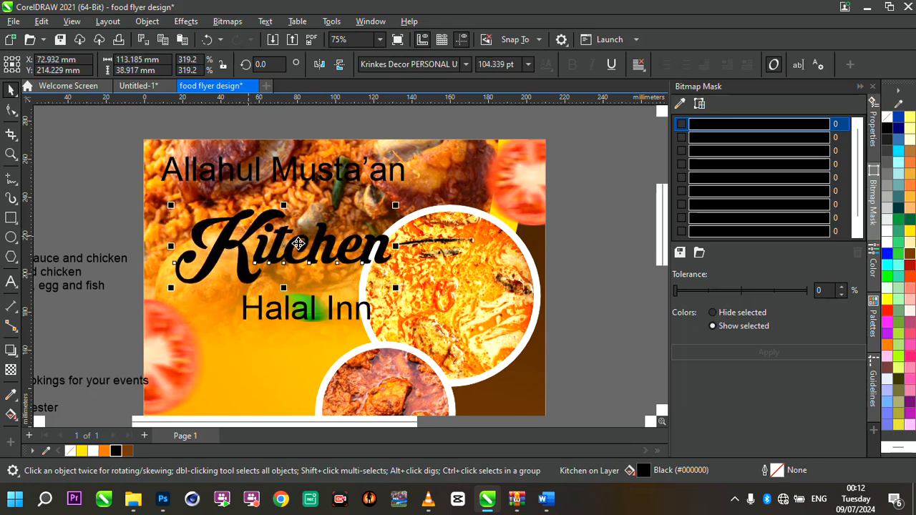
drag(290, 235, 263, 221)
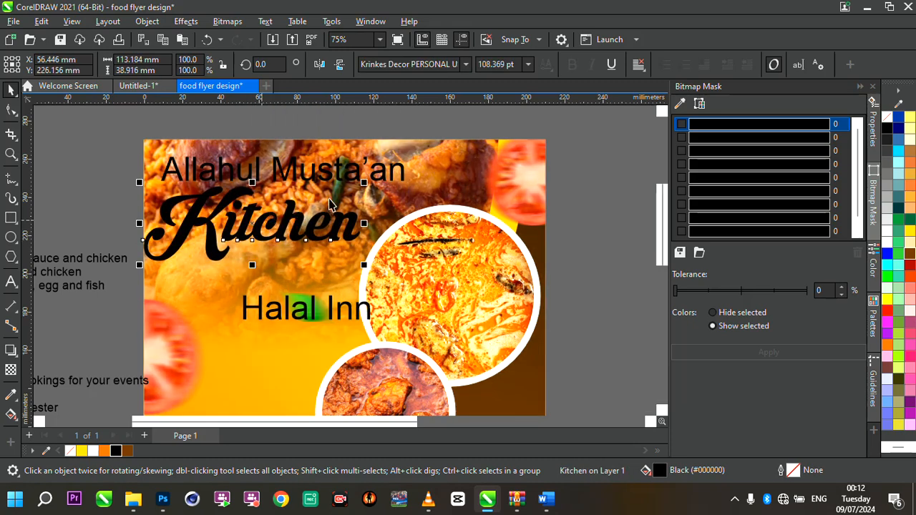
drag(363, 183, 294, 194)
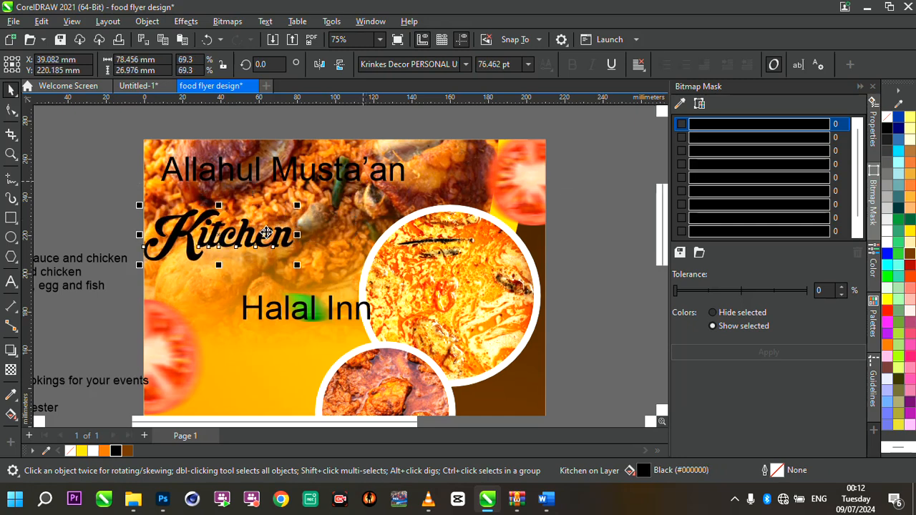
drag(264, 233, 281, 190)
- Change the 'Allahul Musta'an' heading's font to Corbel
click(325, 183)
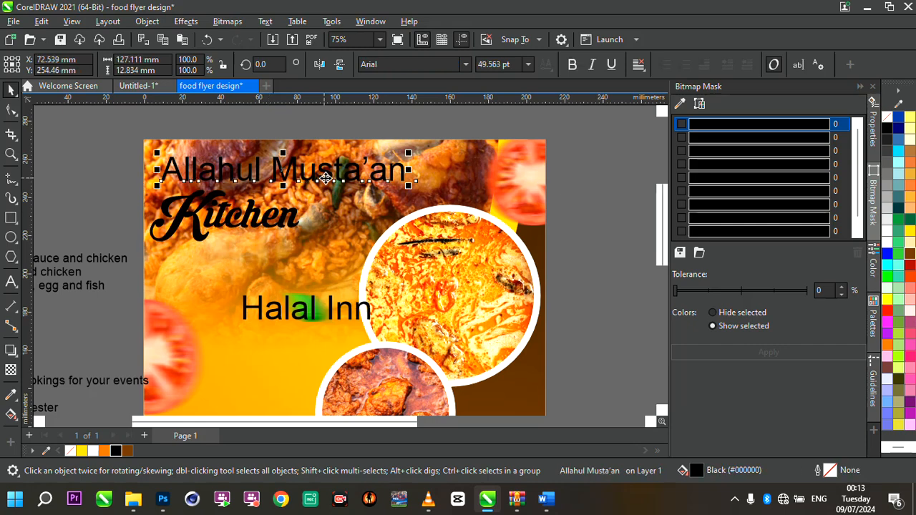
click(465, 65)
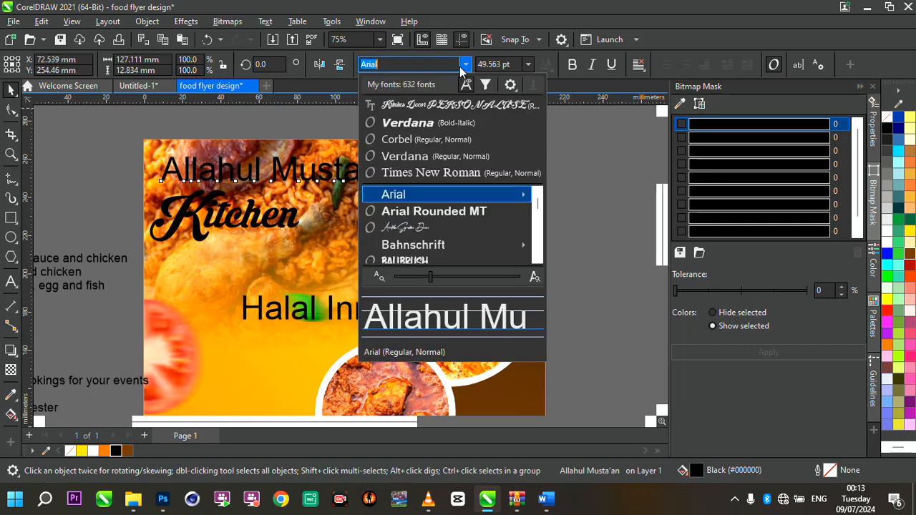
click(442, 139)
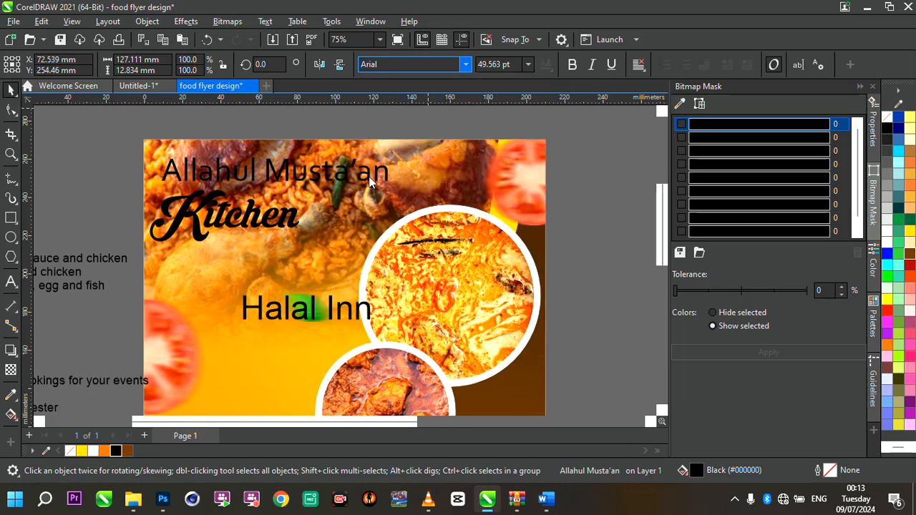
- Nudge the heading and the Kitchen text slightly to tighten their alignment
drag(370, 173, 373, 170)
click(295, 222)
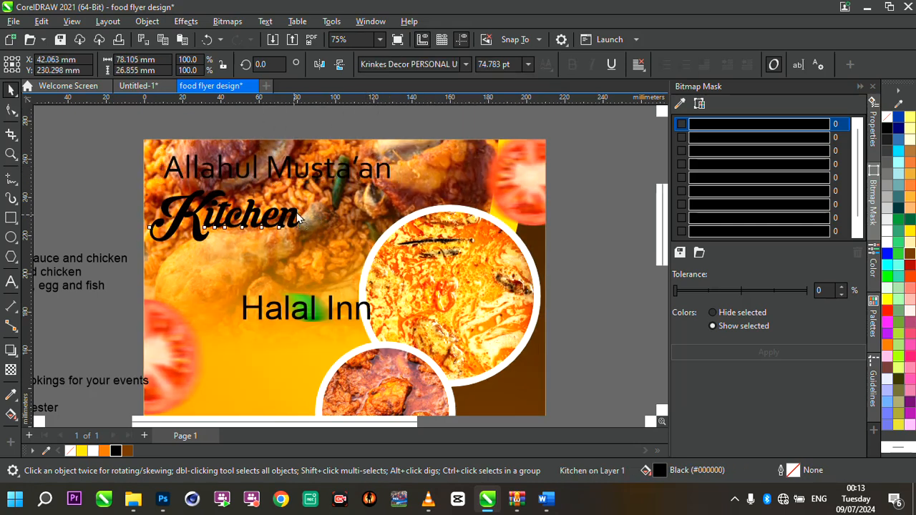
drag(296, 220, 300, 212)
- Select both the heading and the Kitchen text and fill them white
click(375, 178)
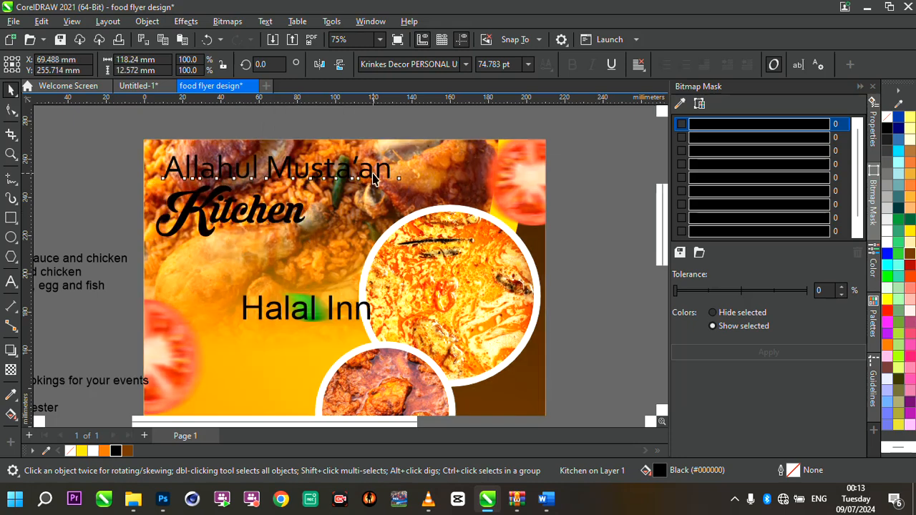
drag(113, 149, 438, 258)
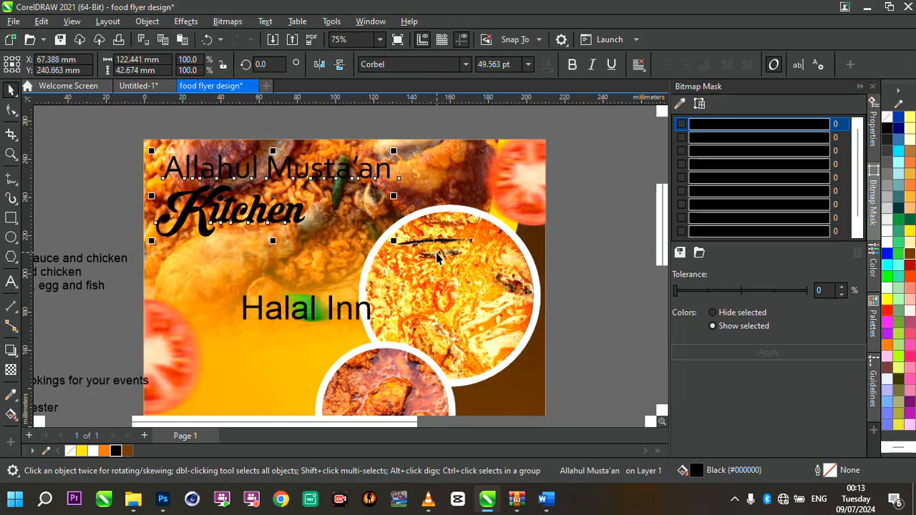
click(93, 450)
key(Escape)
- Move 'Halal Inn' beneath Kitchen, fill it white, and shrink it to about 34 pt
scroll(380, 204, down, 4)
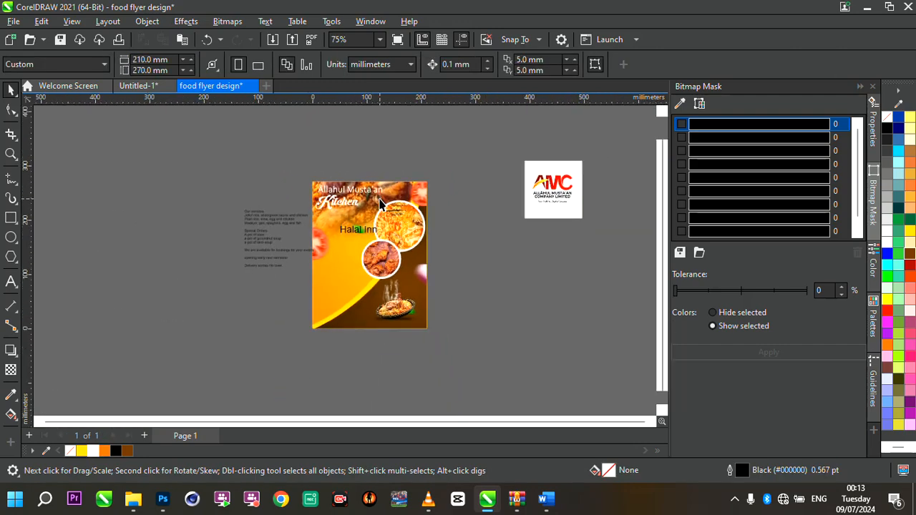
scroll(380, 204, up, 4)
click(324, 301)
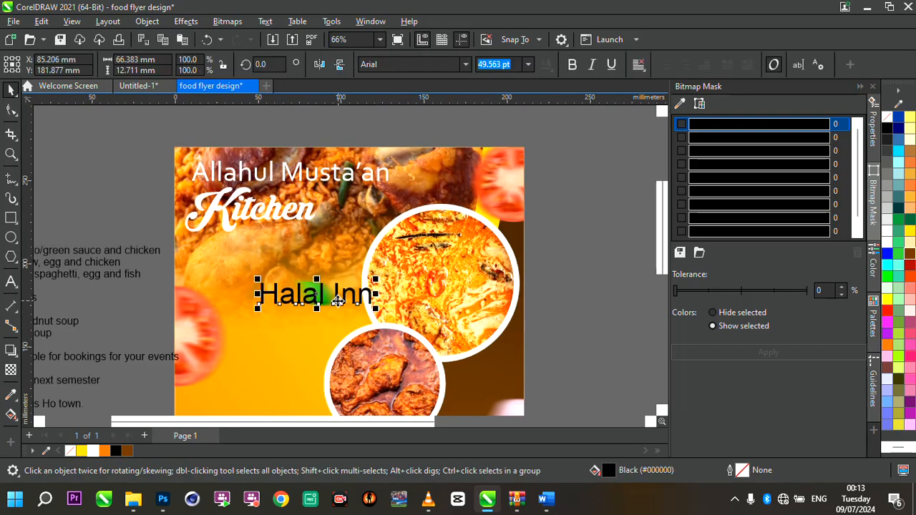
drag(310, 299, 246, 263)
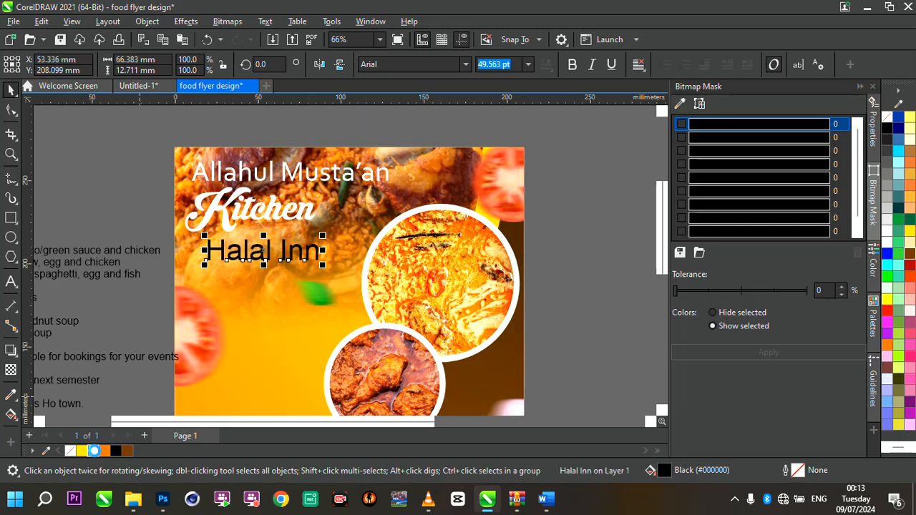
click(94, 451)
drag(323, 265, 296, 262)
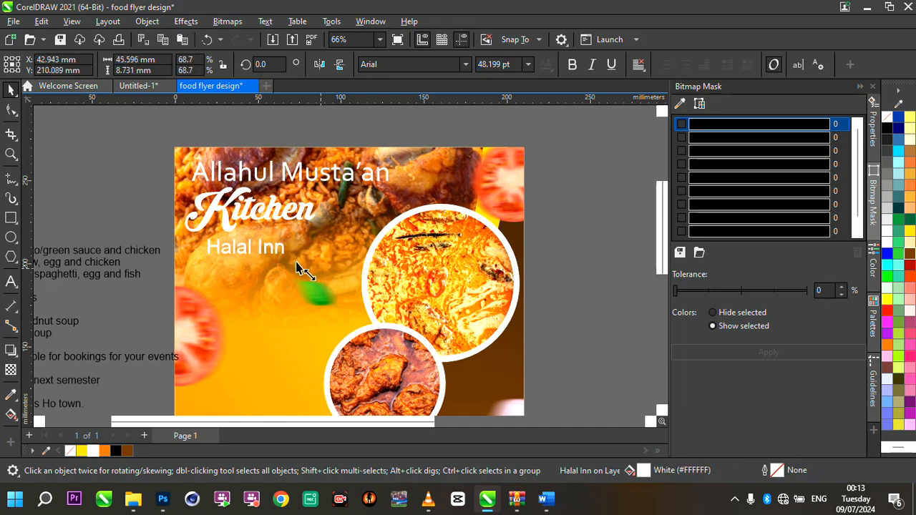
- Change the 'Halal Inn' text's font to Corbel
click(267, 251)
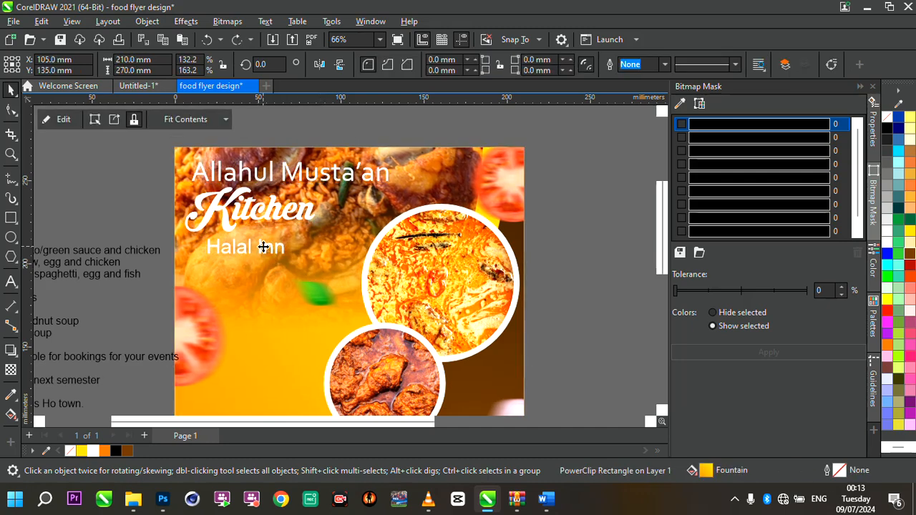
click(264, 246)
click(265, 248)
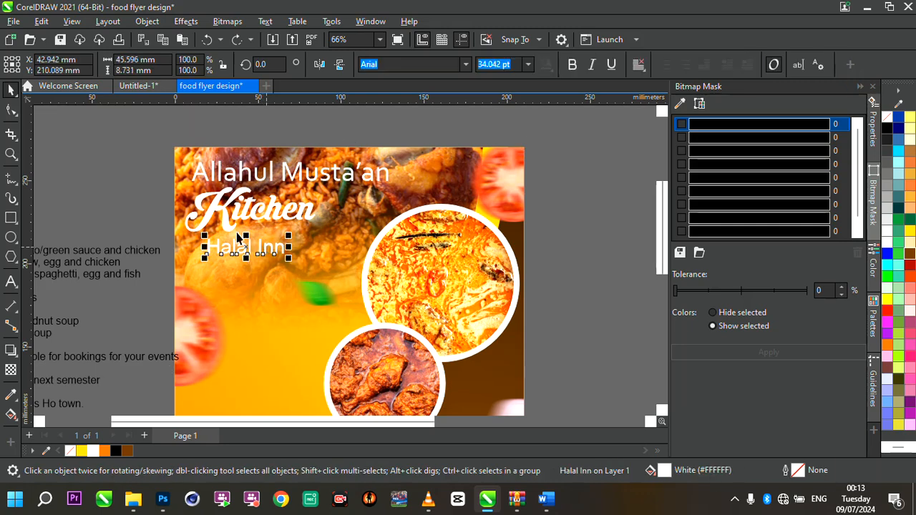
click(469, 67)
click(424, 108)
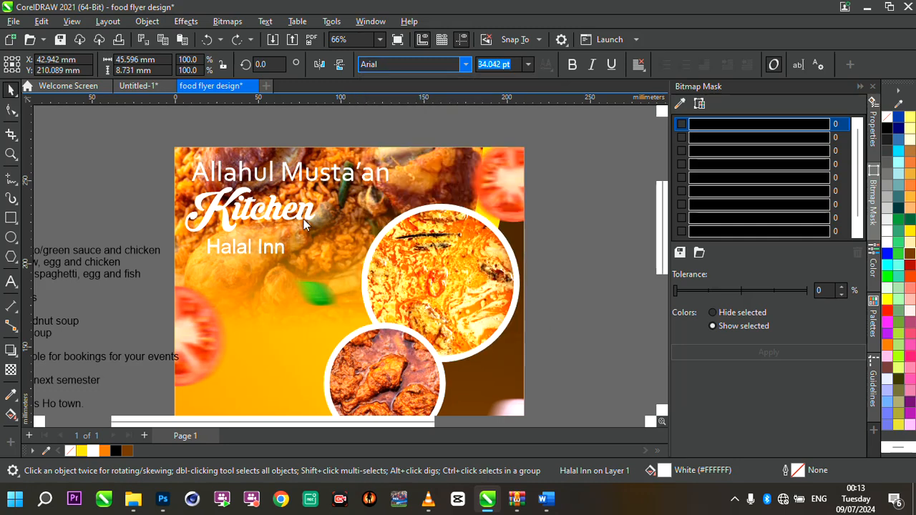
- Make the 'Allahul Musta'an' heading bold
click(325, 179)
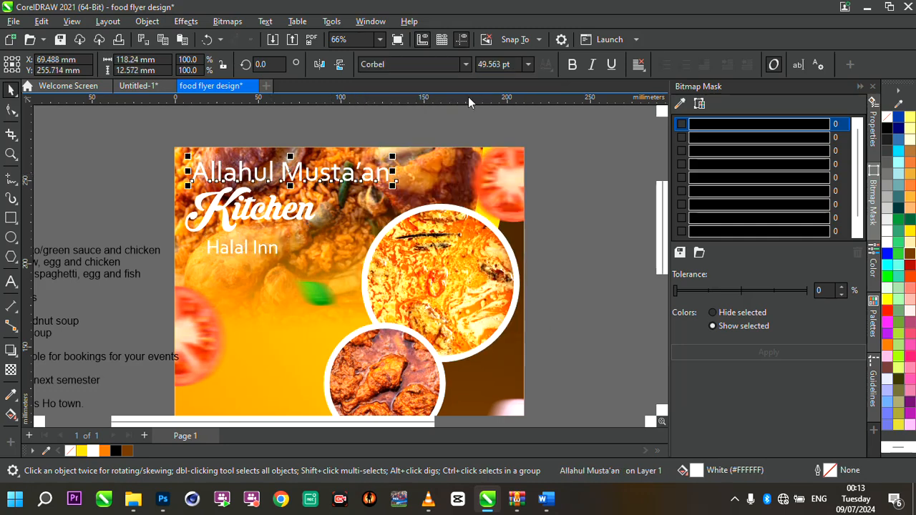
click(570, 64)
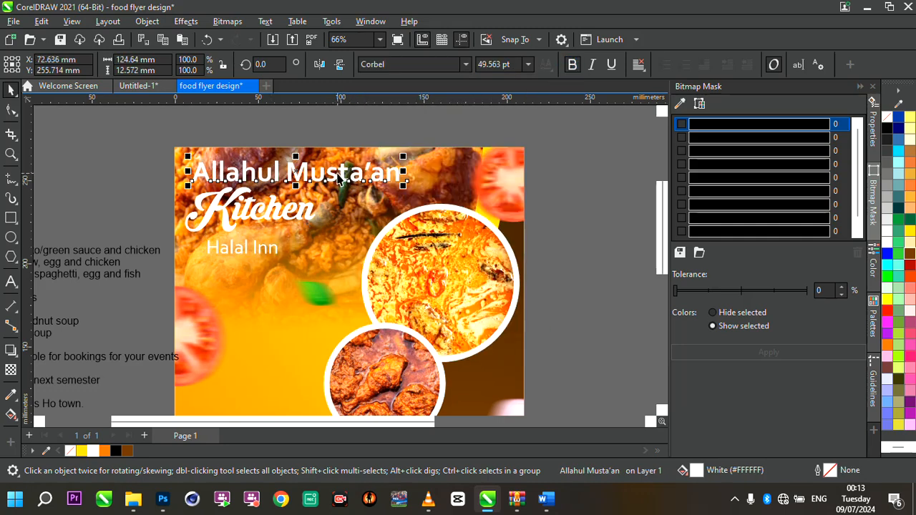
drag(344, 173, 344, 174)
scroll(344, 174, down, 1)
scroll(344, 175, down, 2)
scroll(336, 185, up, 1)
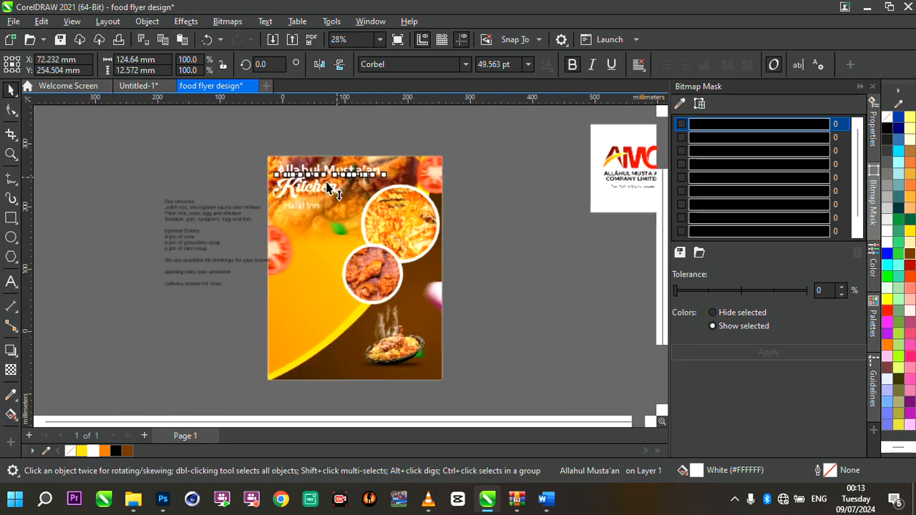
- Set the menu text block beside the page to Corbel and nudge it slightly
click(241, 223)
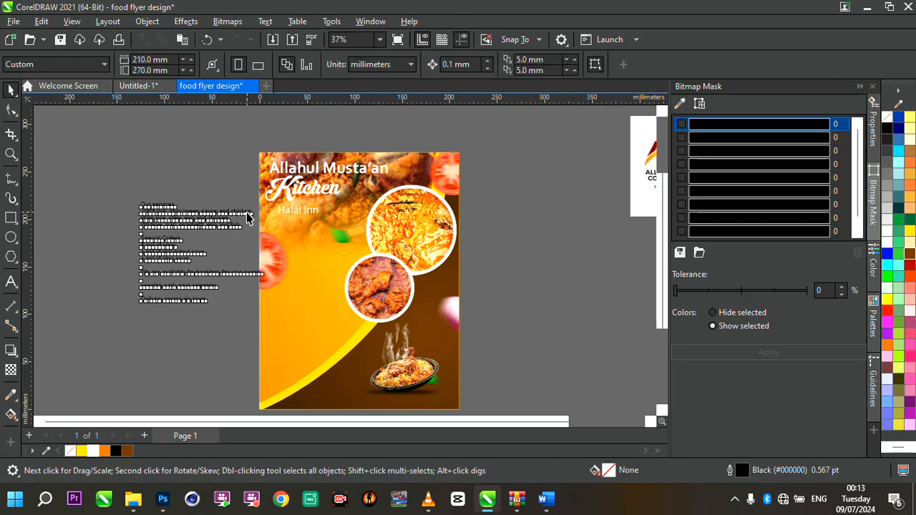
click(464, 68)
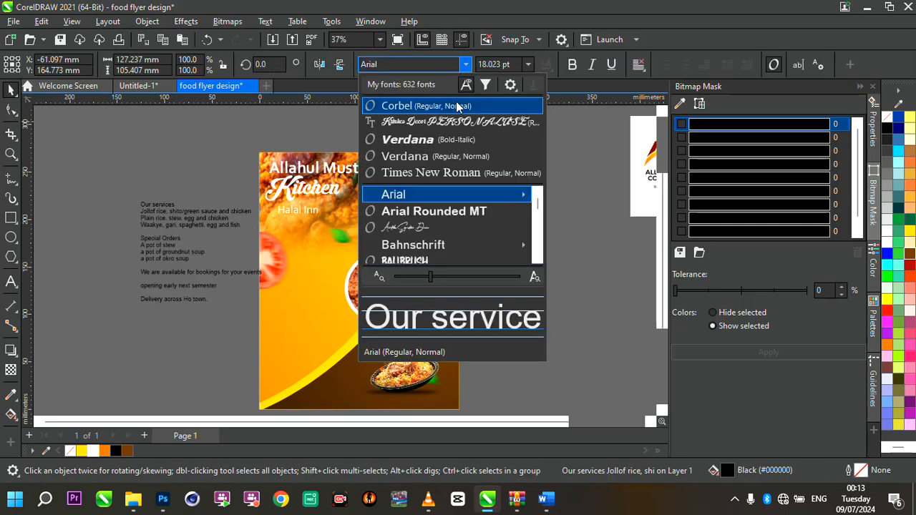
key(Escape)
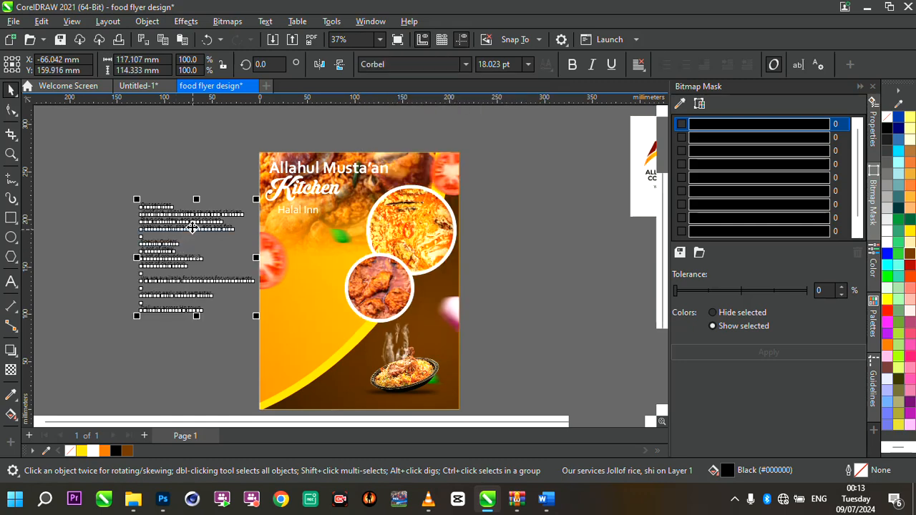
drag(191, 228, 201, 224)
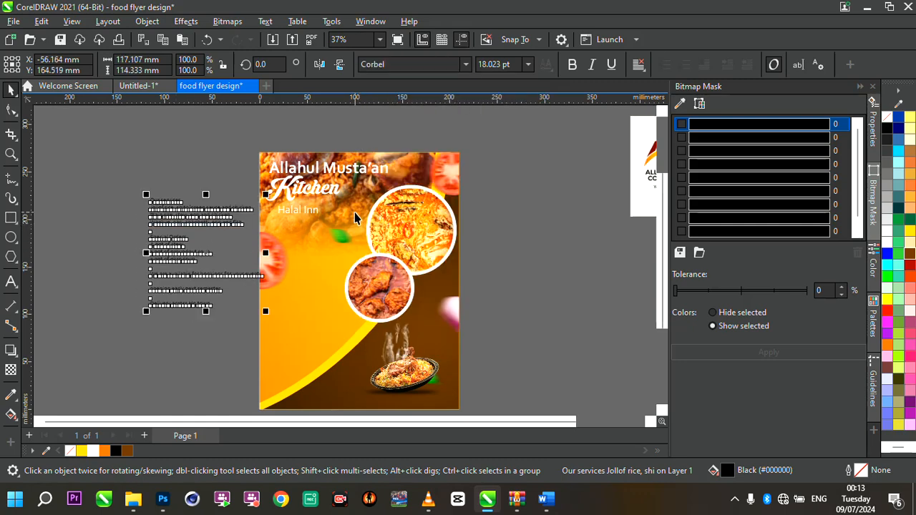
- Try to adjust the heading's character spacing with the Shape tool
scroll(371, 153, up, 2)
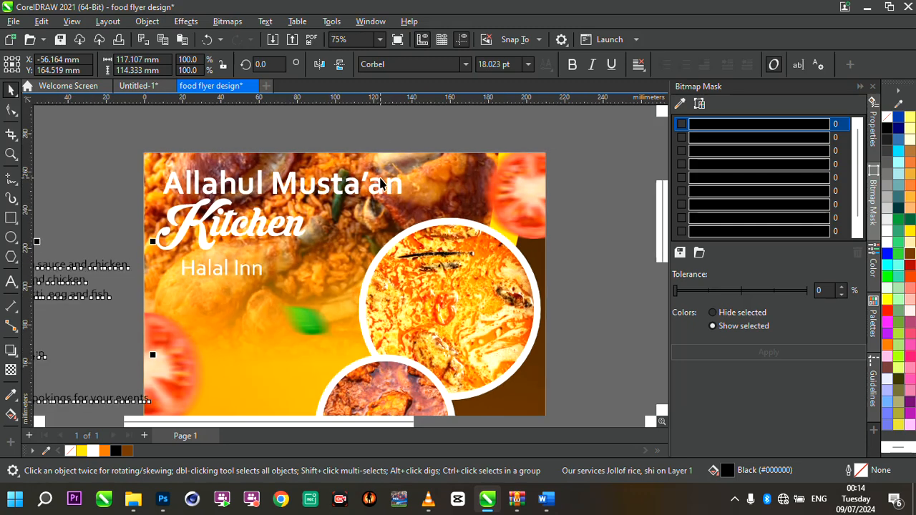
click(381, 182)
click(12, 110)
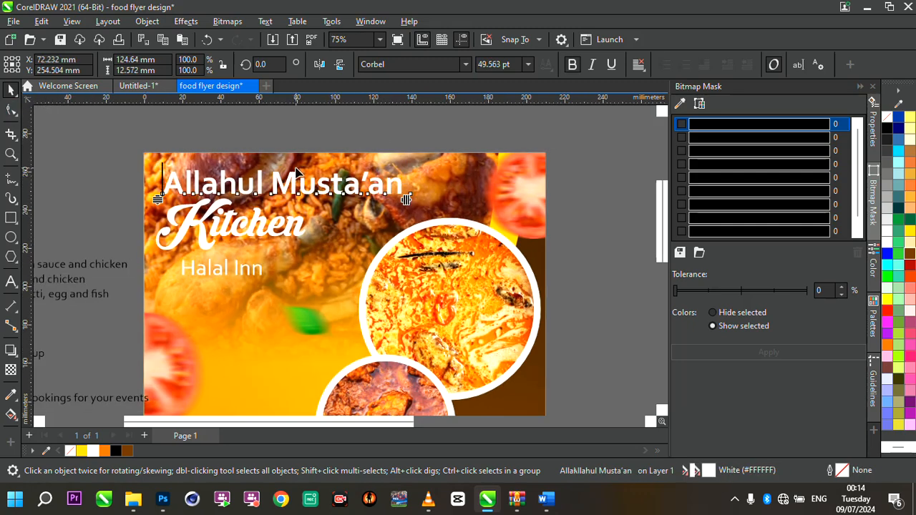
drag(379, 206, 392, 201)
click(10, 91)
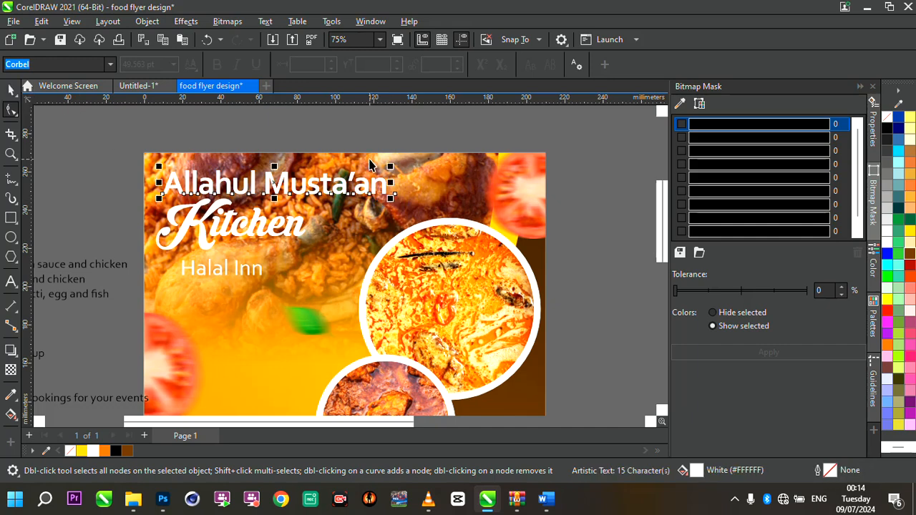
scroll(370, 165, down, 2)
scroll(328, 197, up, 2)
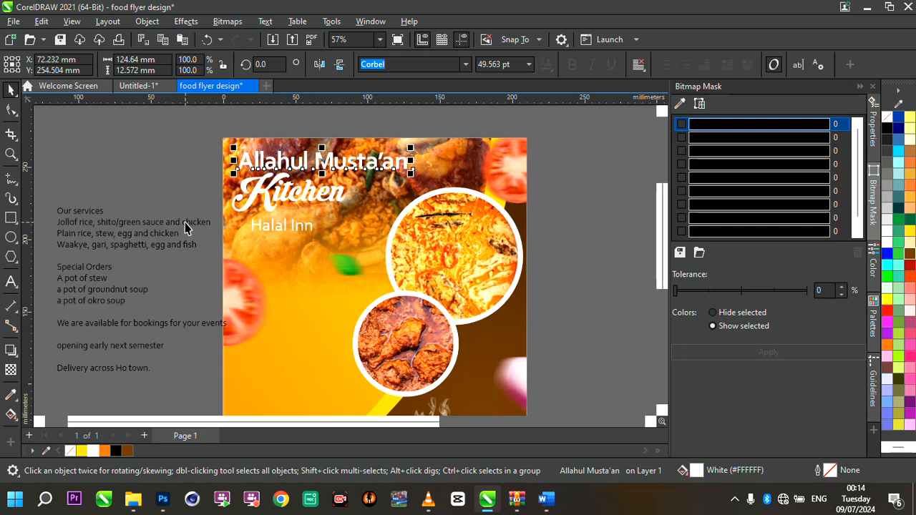
- Reposition the menu text block closer to the flyer's left edge
click(185, 226)
drag(185, 224, 212, 255)
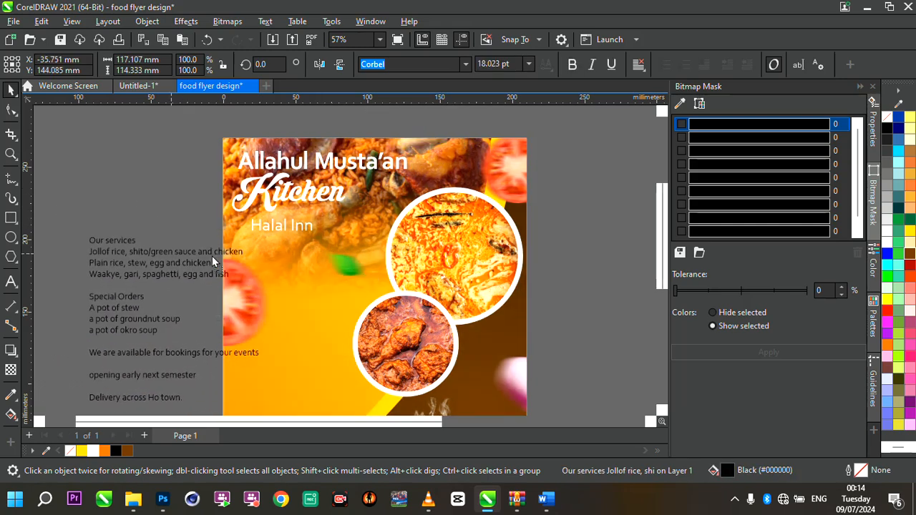
drag(136, 256, 101, 261)
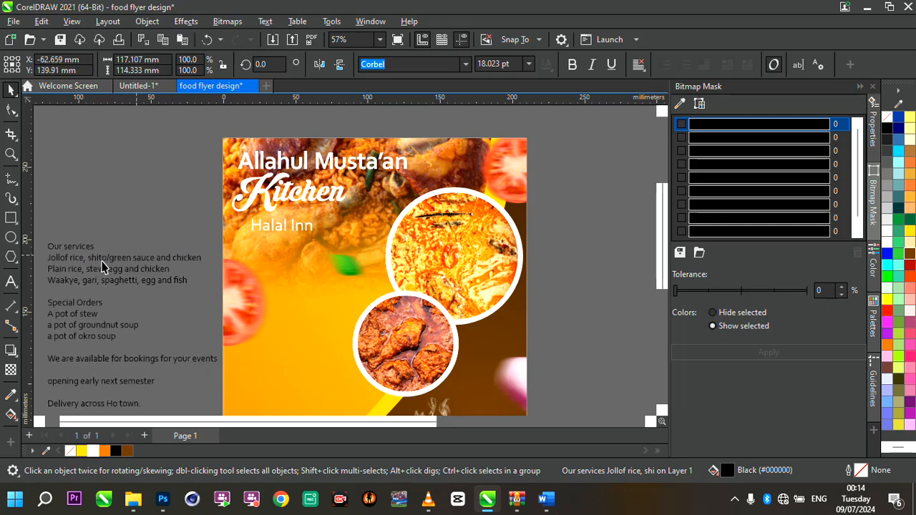
- Draw a rectangle about 75 mm by 16 mm below the 'Halal Inn' text
key(F6)
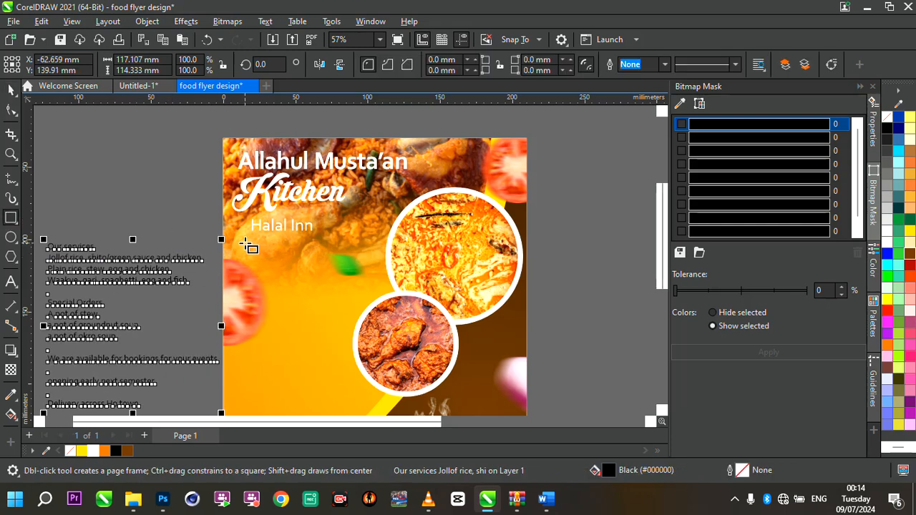
drag(245, 246, 357, 271)
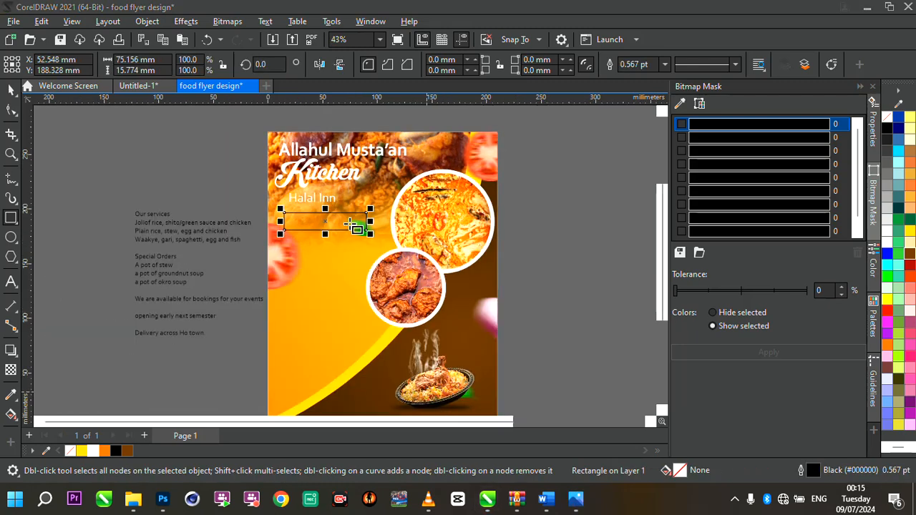
- Round the rectangle's bottom-right corner with a 25 mm corner radius
scroll(352, 224, up, 5)
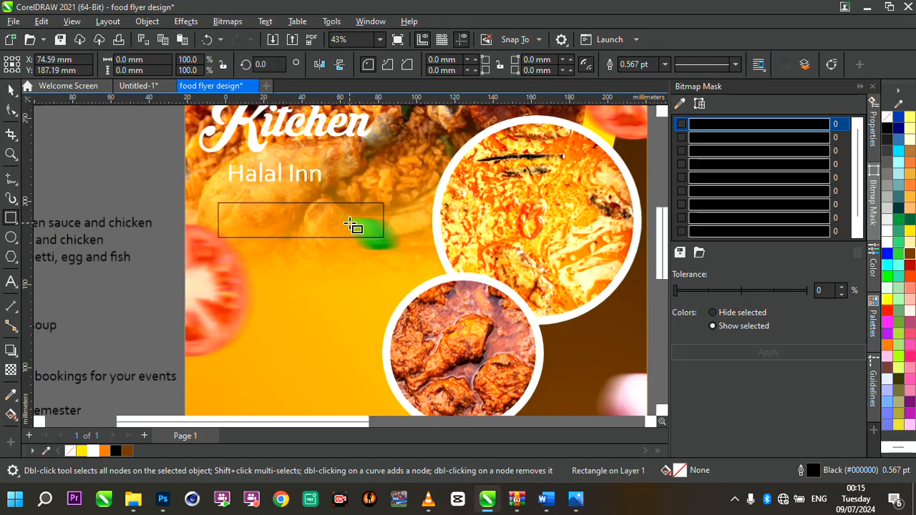
click(11, 90)
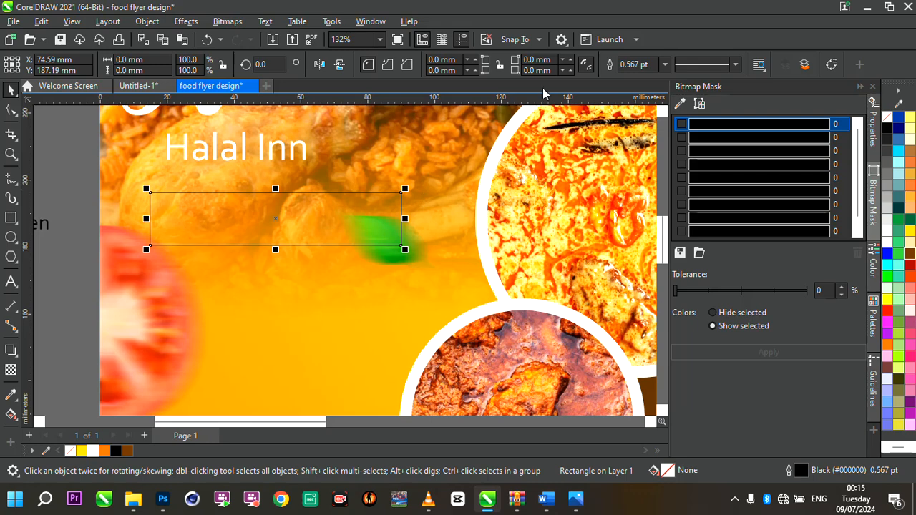
drag(551, 70, 532, 72)
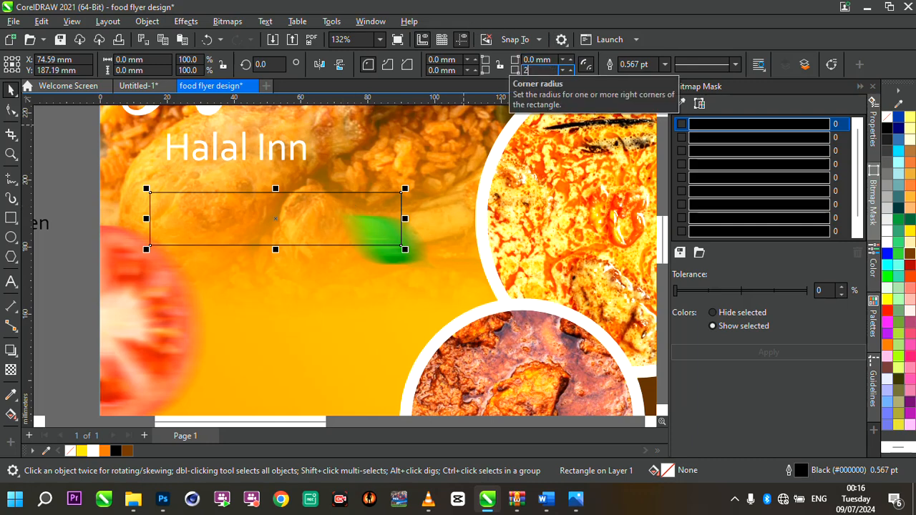
key(Return)
scroll(405, 297, down, 3)
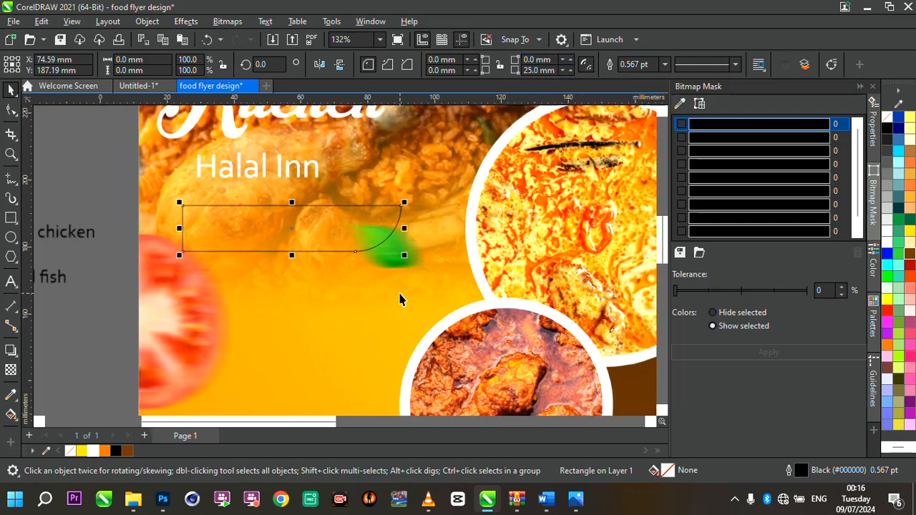
- Resize the rounded rectangle to about 64 mm by 11 mm
scroll(390, 295, up, 2)
scroll(237, 241, up, 2)
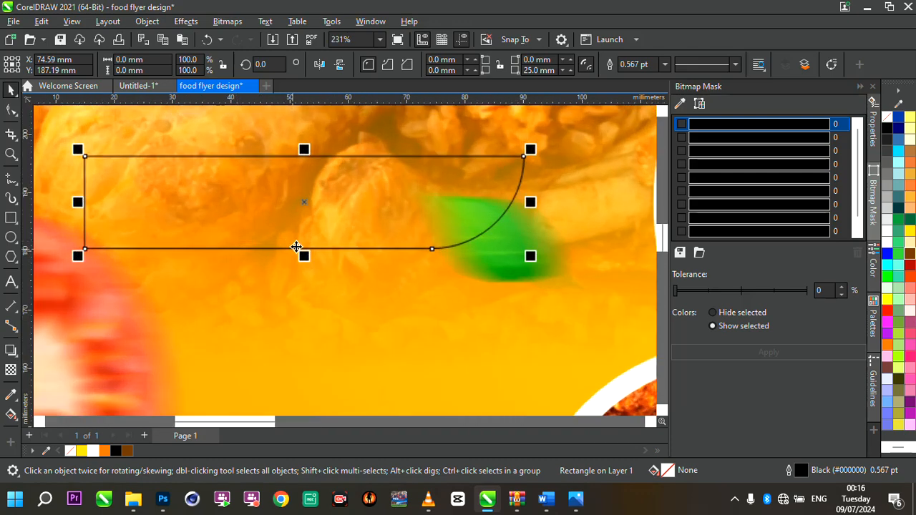
drag(303, 252, 287, 232)
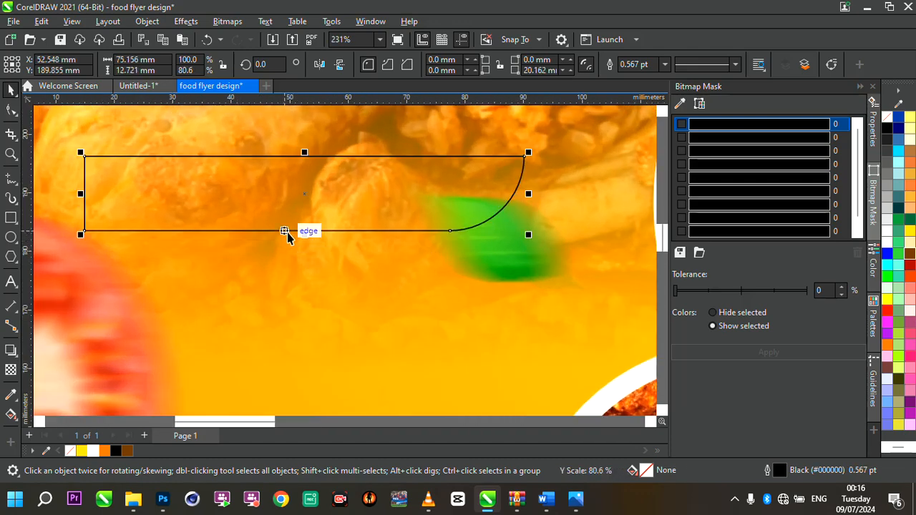
drag(528, 153, 465, 163)
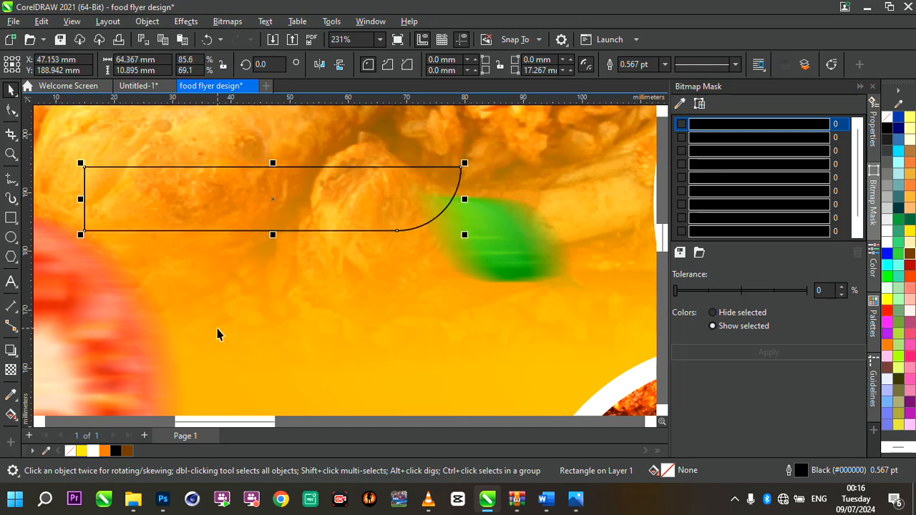
- Fill the rounded rectangle with Walnut and remove its outline
double_click(128, 451)
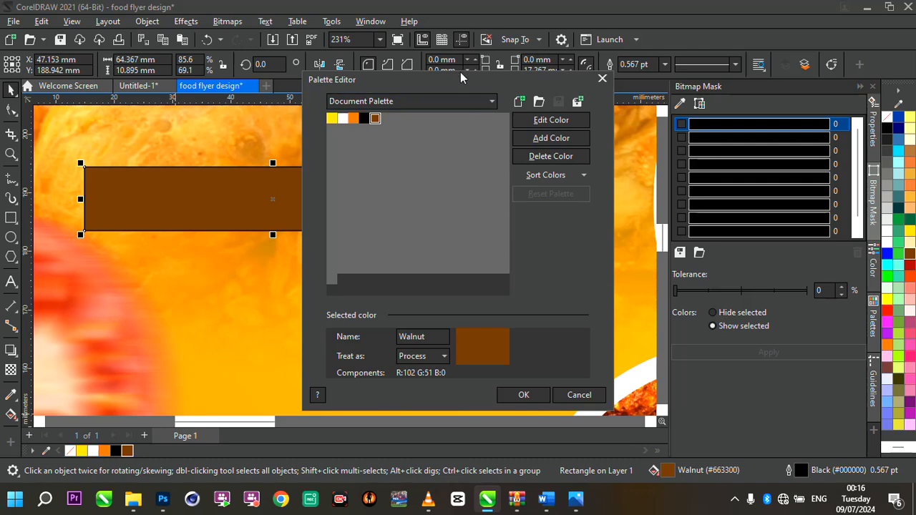
drag(460, 75, 439, 19)
click(551, 345)
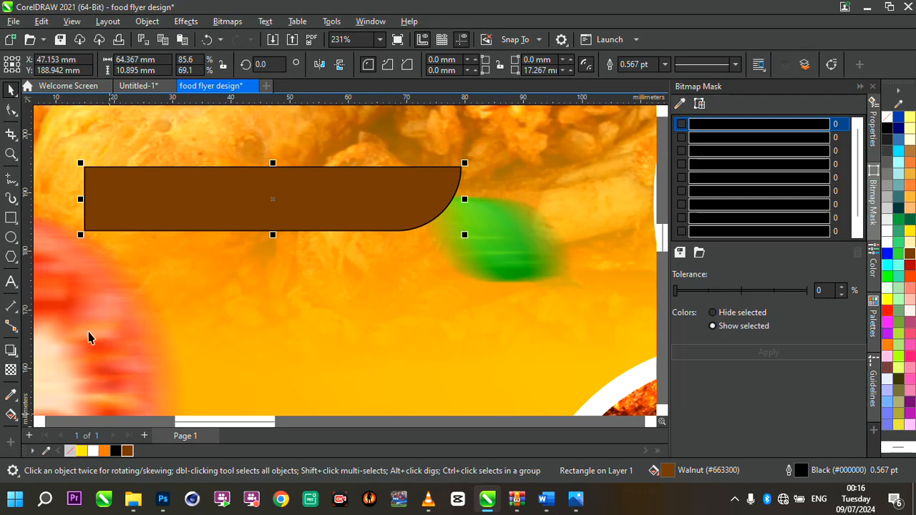
right_click(72, 456)
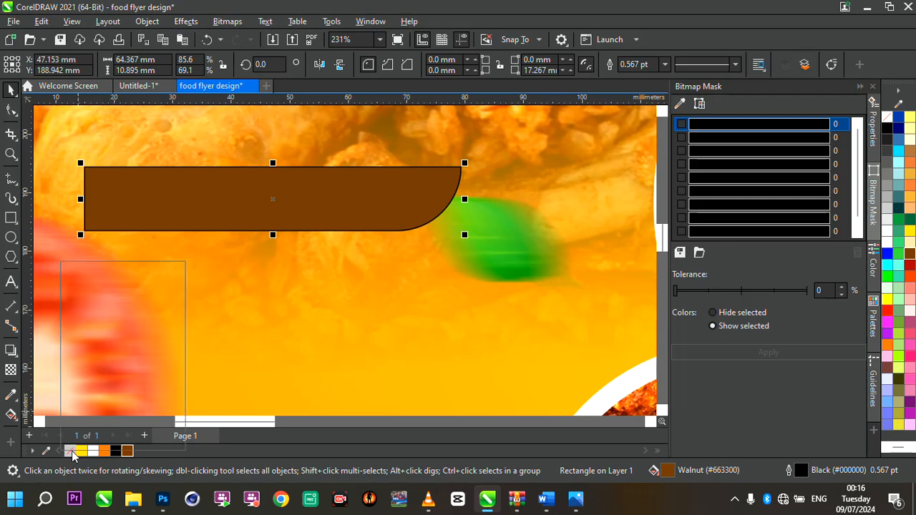
- Move the brown label slightly lower beneath the 'Halal Inn' text
click(125, 268)
scroll(449, 234, down, 2)
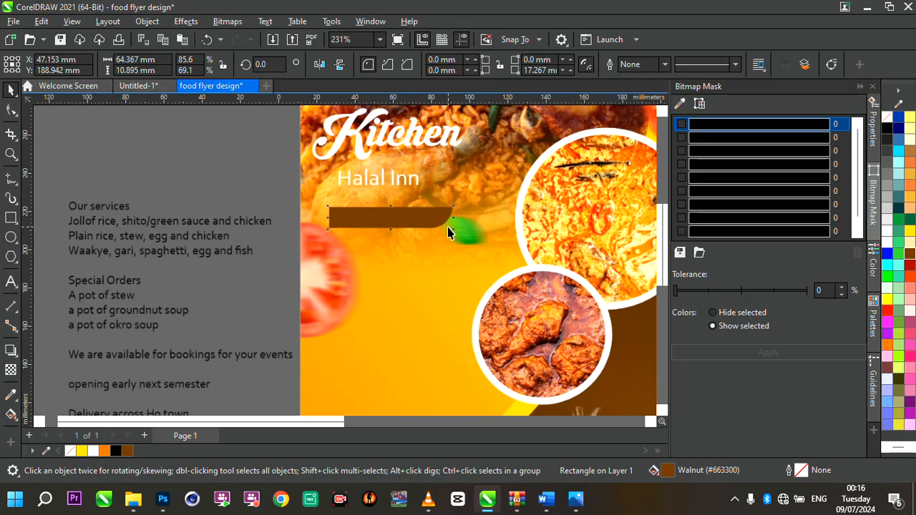
scroll(512, 222, up, 1)
drag(319, 220, 332, 241)
scroll(424, 255, down, 1)
scroll(338, 246, up, 1)
scroll(331, 240, down, 1)
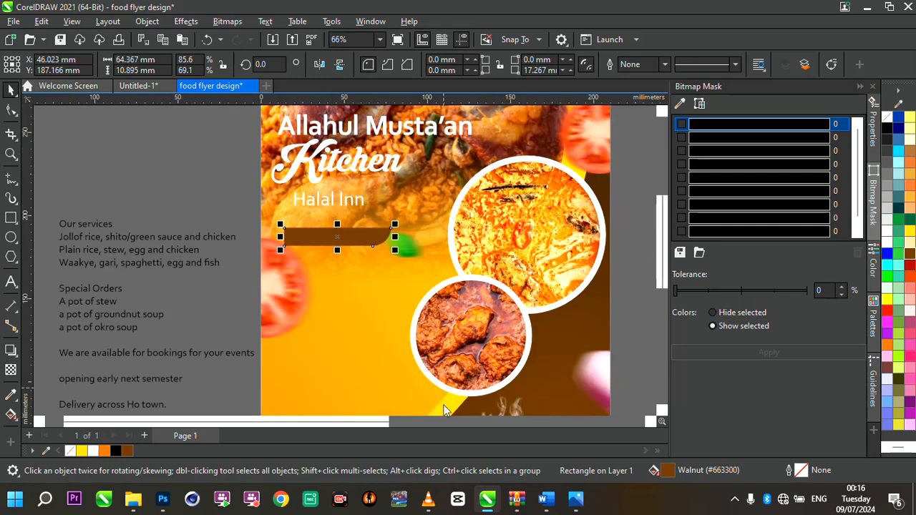
- Remove the 'Our services' heading line from the menu text block
click(94, 264)
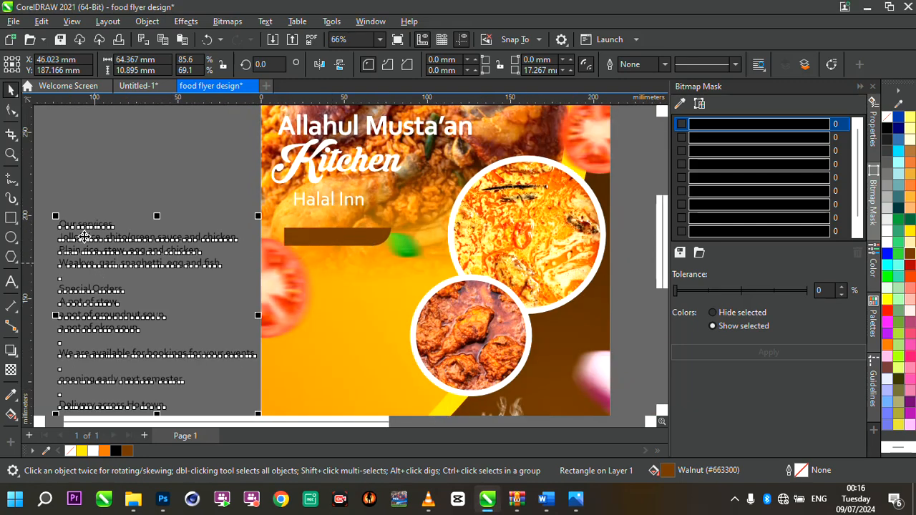
click(71, 228)
double_click(64, 227)
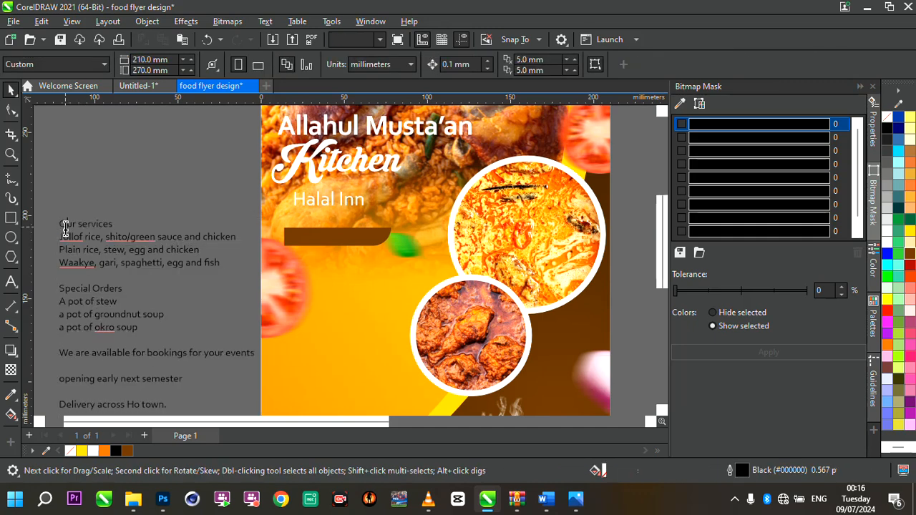
drag(61, 227, 121, 224)
key(ctrl+c)
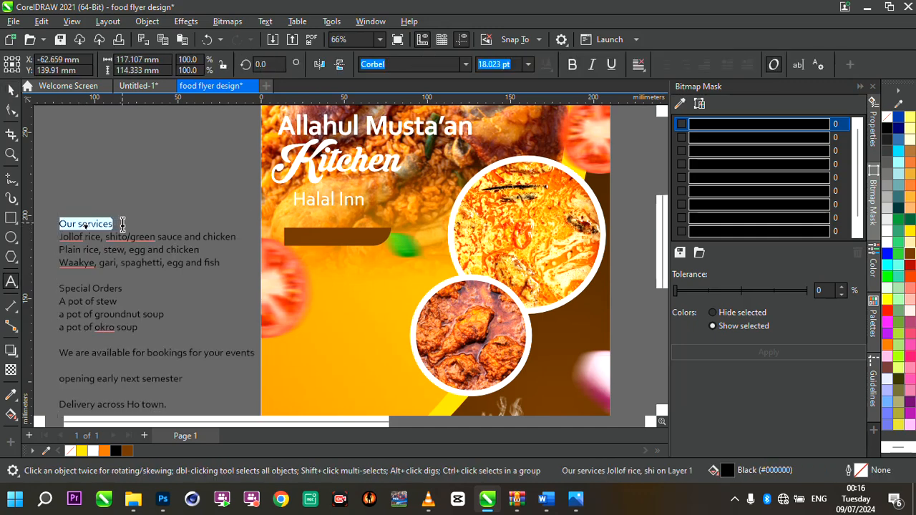
key(BackSpace)
- Paste 'Our services' onto the brown label and enlarge it to about 30 pt
scroll(253, 244, up, 3)
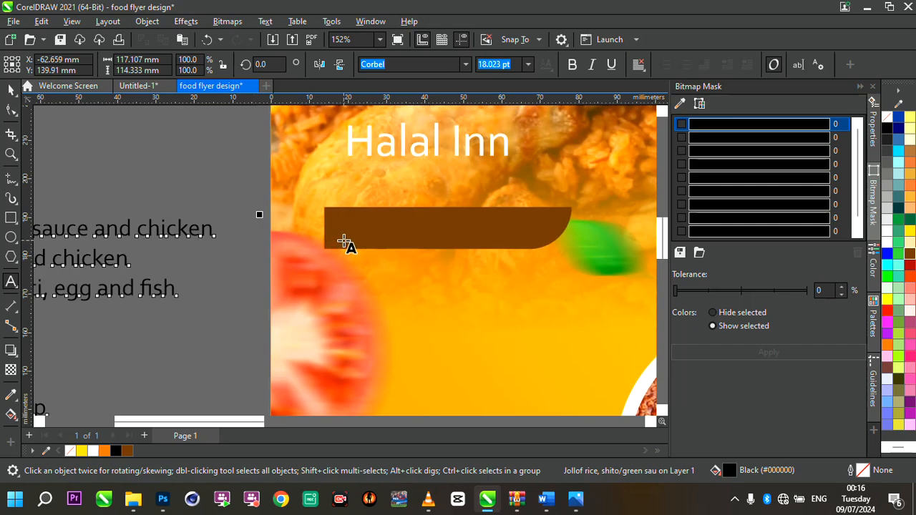
click(342, 240)
key(ctrl+v)
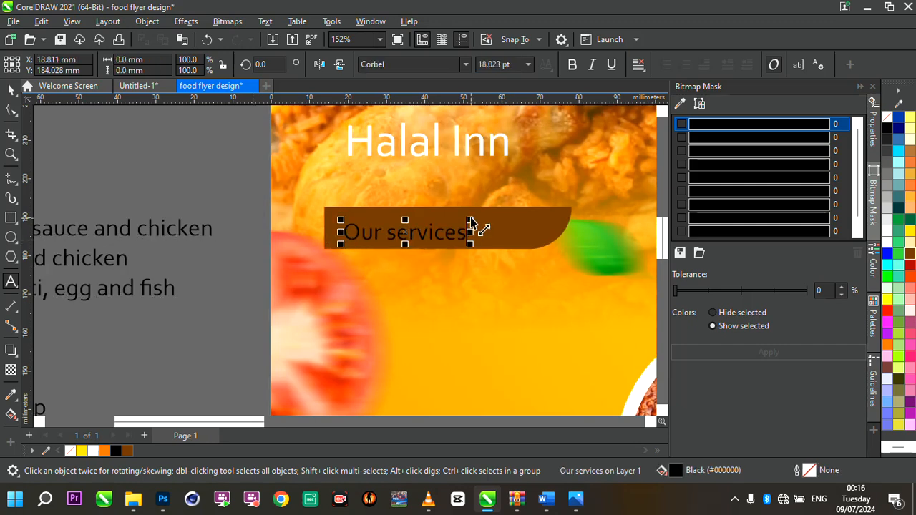
drag(470, 220, 549, 209)
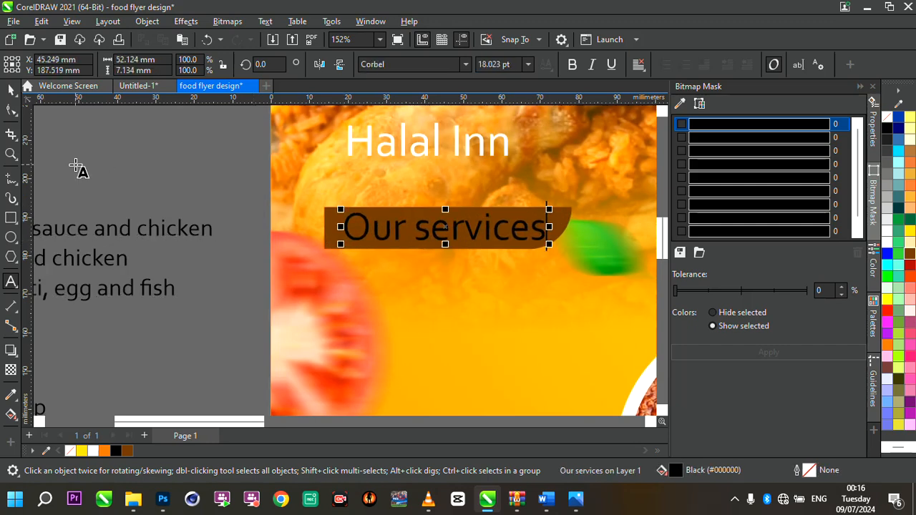
click(9, 91)
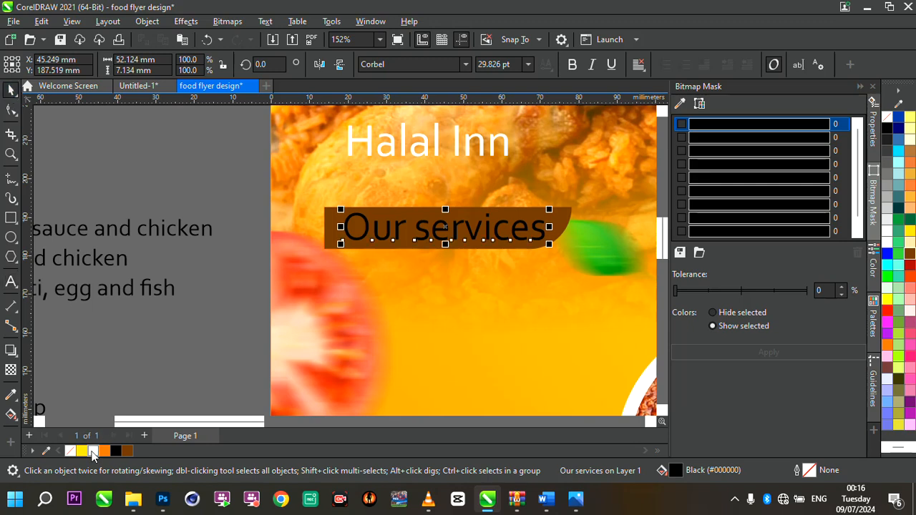
- Colour the 'Our services' text white
click(91, 452)
click(551, 251)
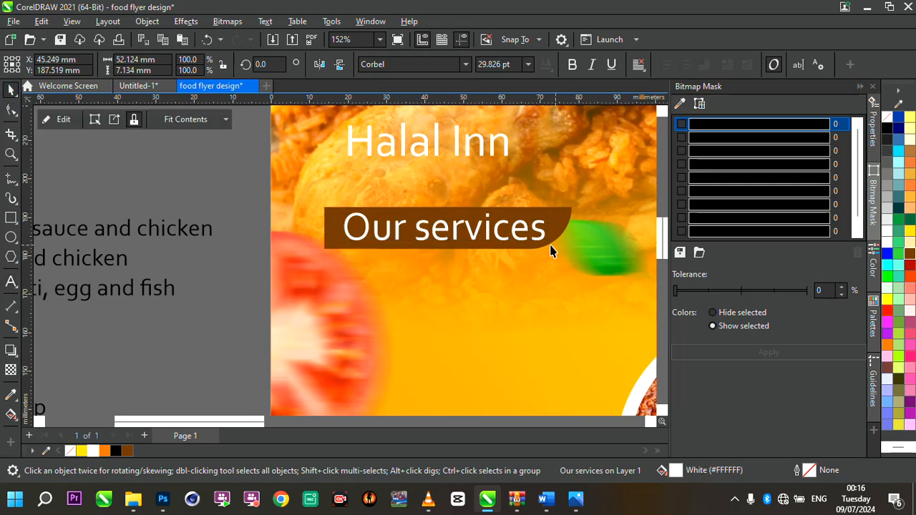
click(543, 250)
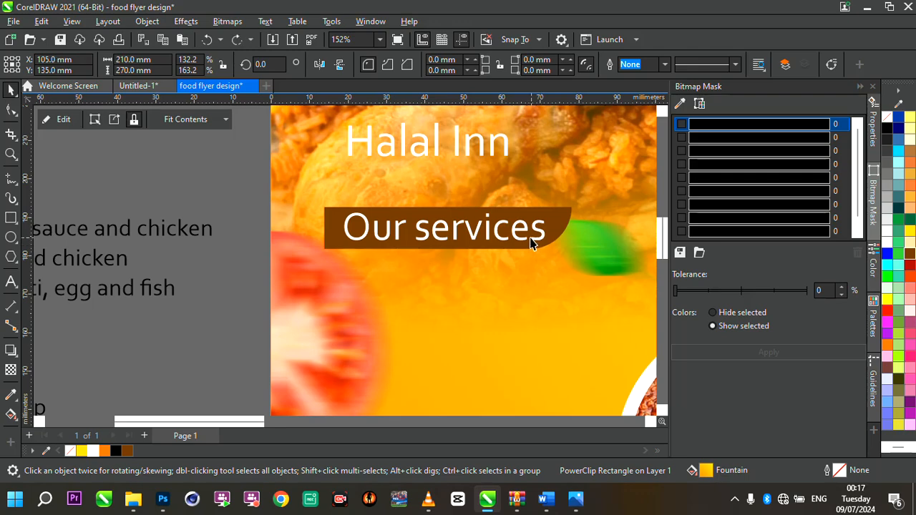
click(531, 239)
click(541, 239)
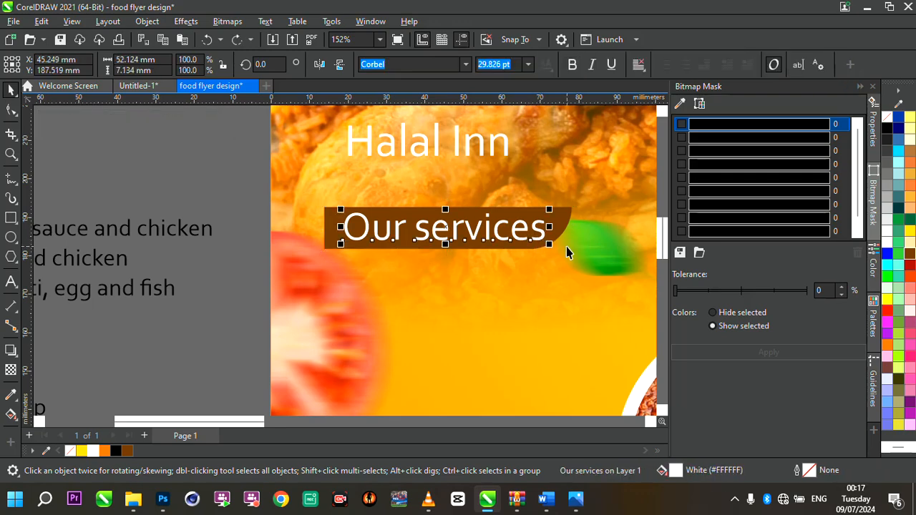
- Scale the 'Our services' text down to about 26.6 pt to fit inside the label
mouse_move(549, 245)
mouse_down()
mouse_move(538, 252)
mouse_move(532, 241)
mouse_up()
scroll(532, 241, down, 4)
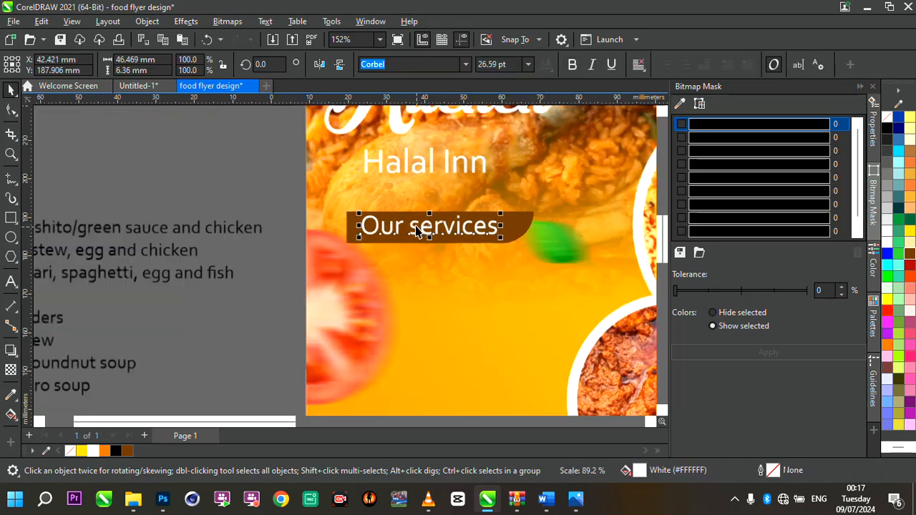
scroll(474, 238, up, 2)
- Cut the three dish lines from the top of the menu text block
click(191, 225)
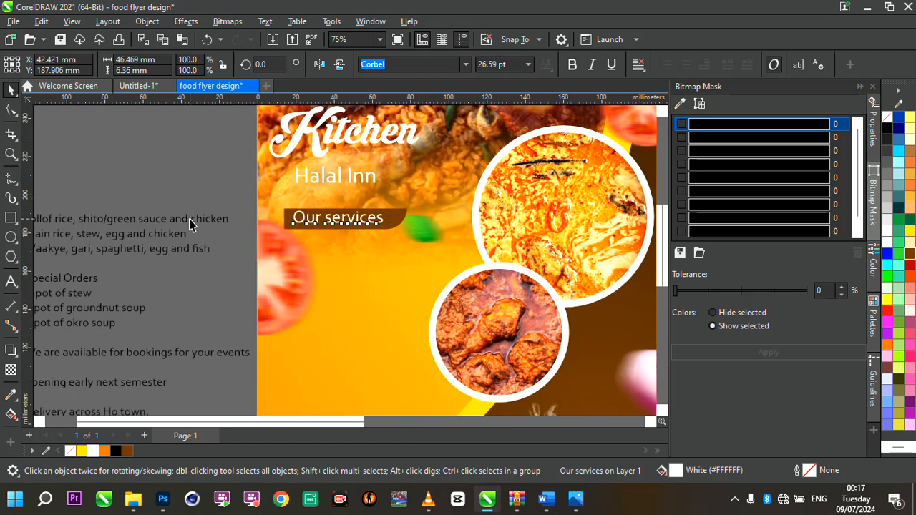
click(199, 226)
scroll(352, 248, down, 2)
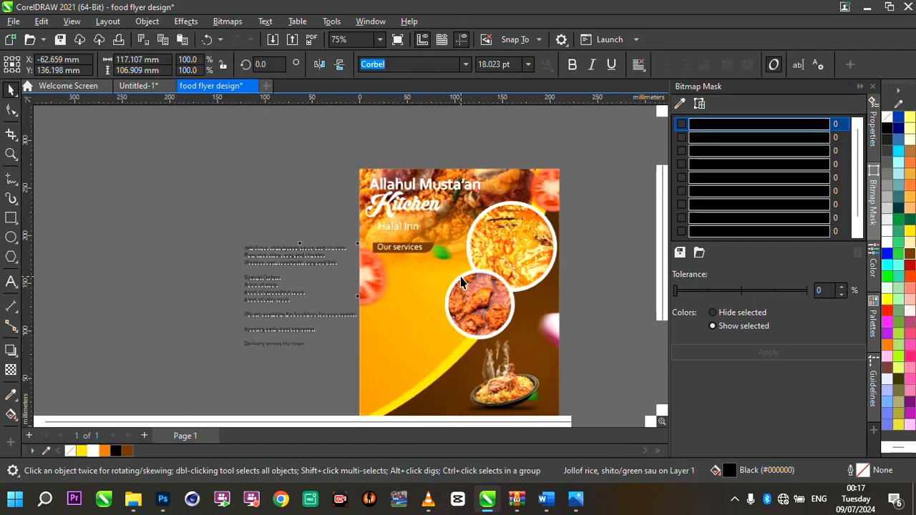
scroll(286, 266, up, 2)
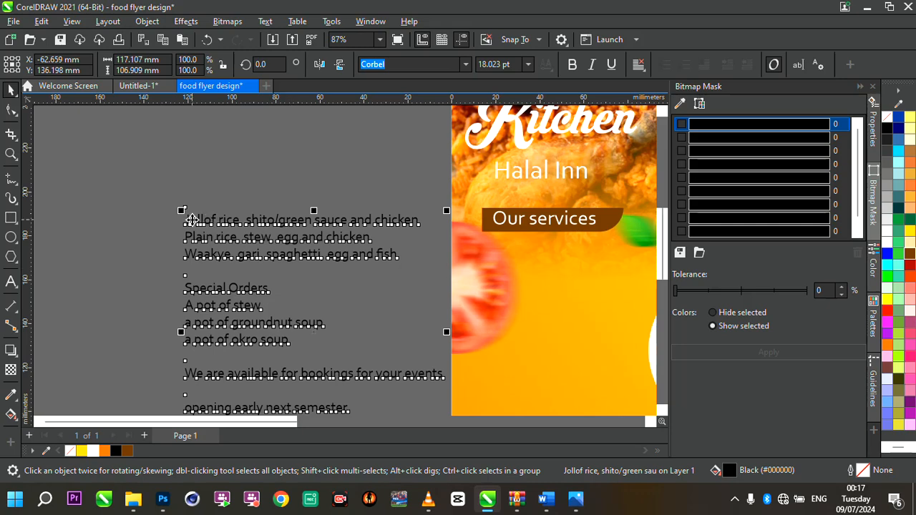
double_click(190, 219)
drag(185, 219, 403, 258)
key(ctrl+c)
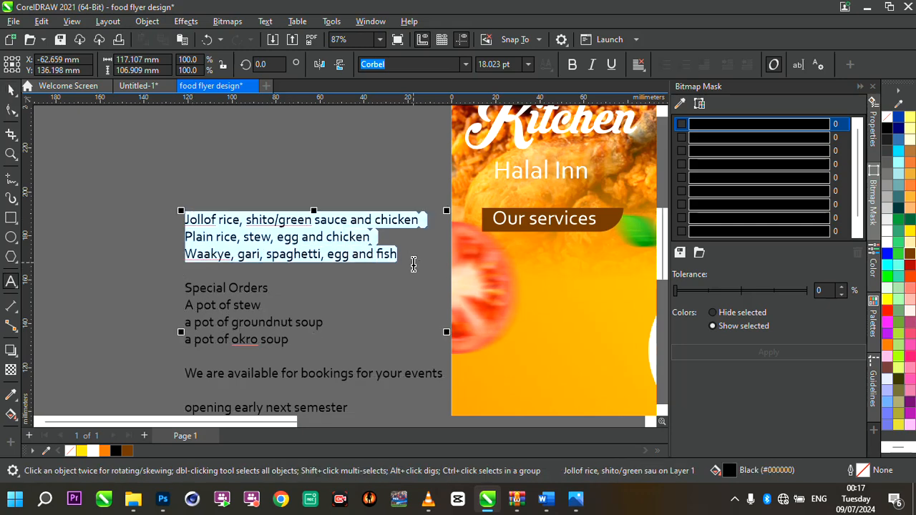
key(Delete)
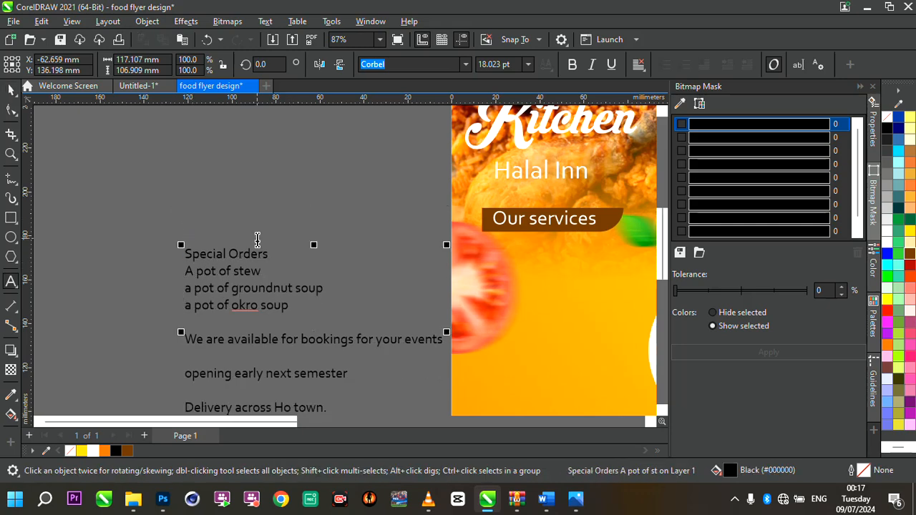
- Paste the three dish lines onto the flyer below the 'Our services' label
scroll(380, 259, down, 2)
scroll(451, 263, up, 3)
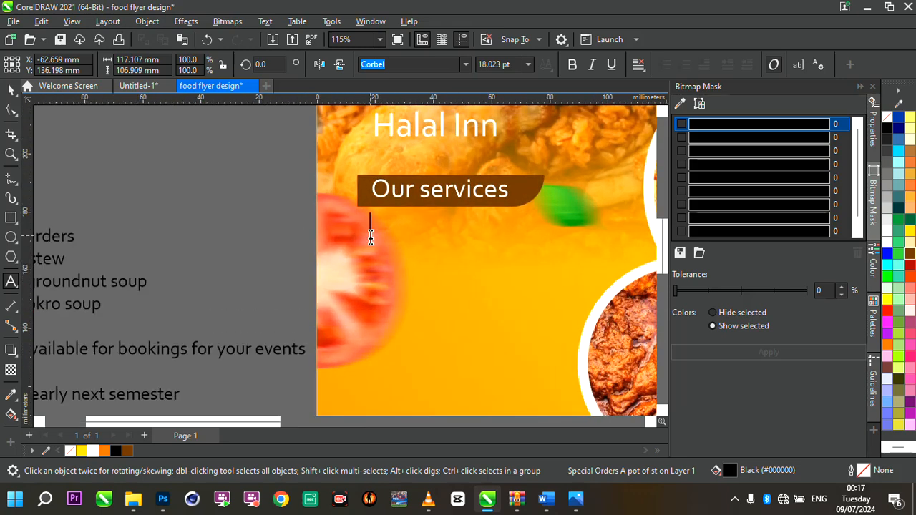
click(370, 231)
key(ctrl+v)
key(Escape)
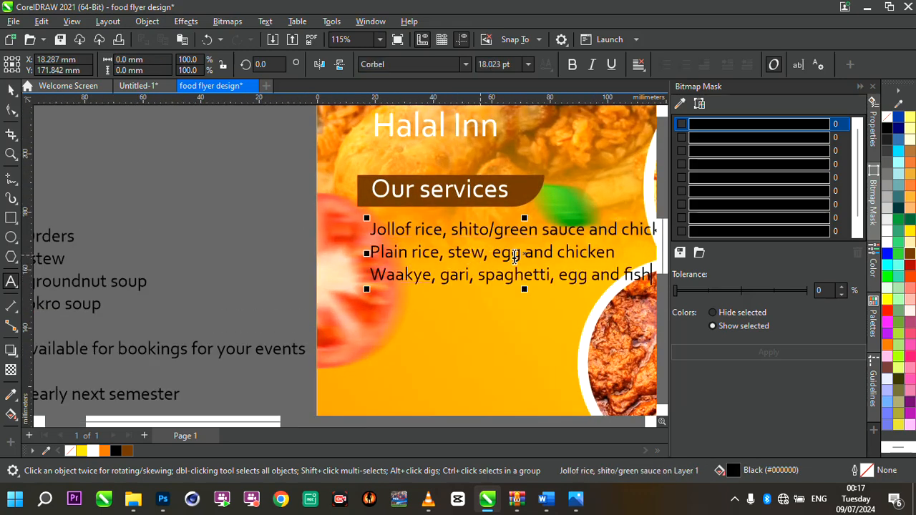
- Shift the dish lines left and break them before 'chicken' and 'and fish'
drag(525, 255, 507, 260)
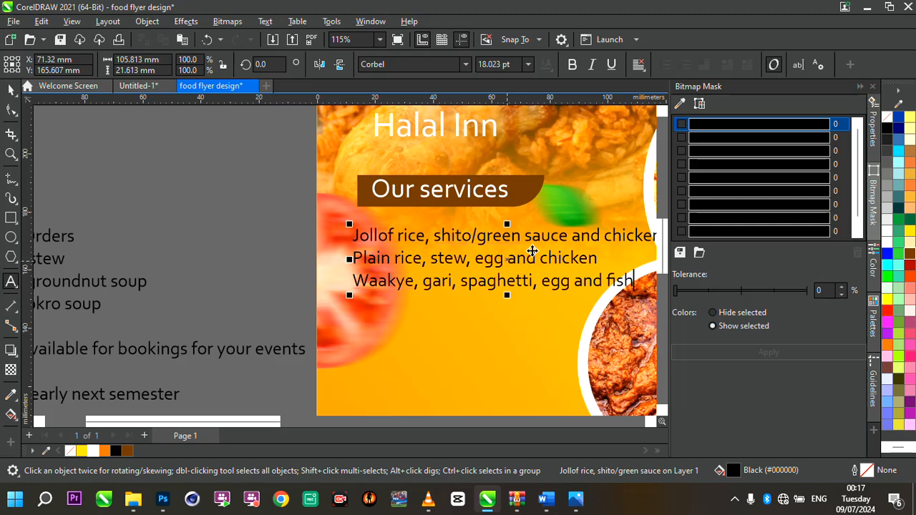
click(606, 238)
key(Return)
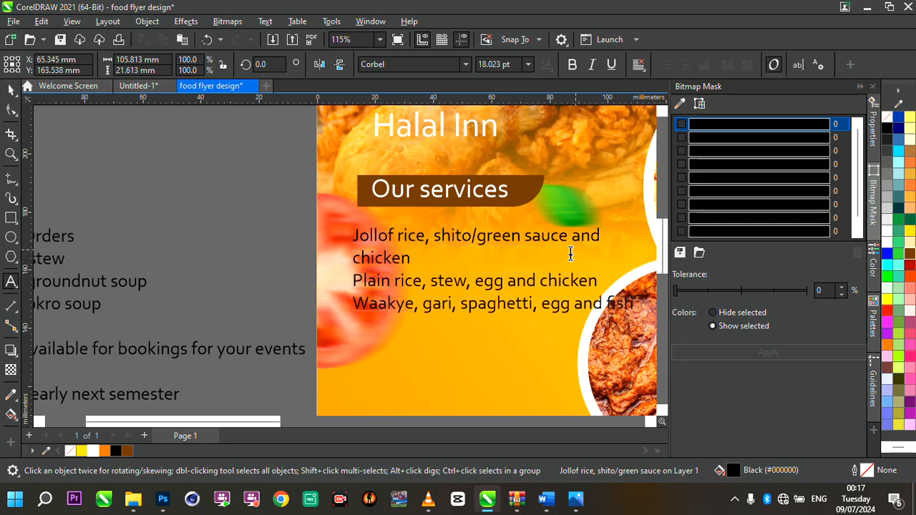
click(577, 304)
key(Return)
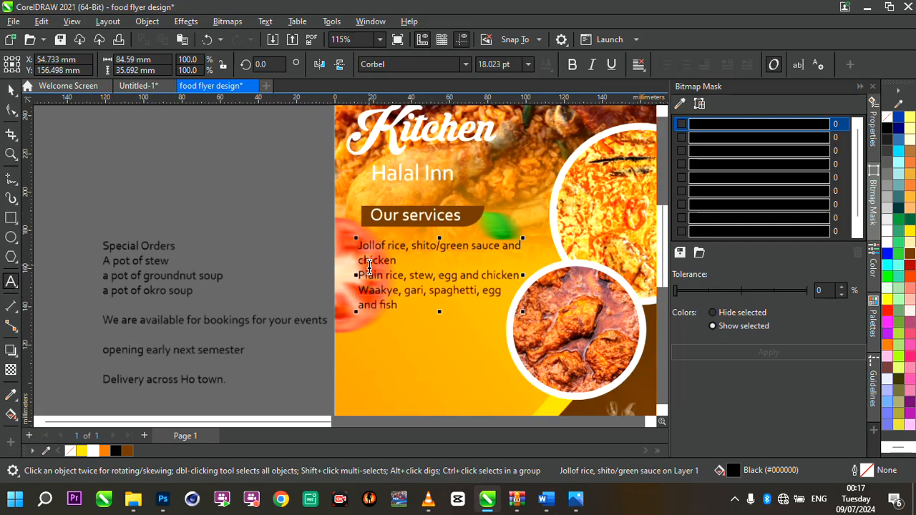
- Scale the dish text down to about 14.5 pt and nudge it up under the label
scroll(448, 302, down, 2)
scroll(501, 294, up, 1)
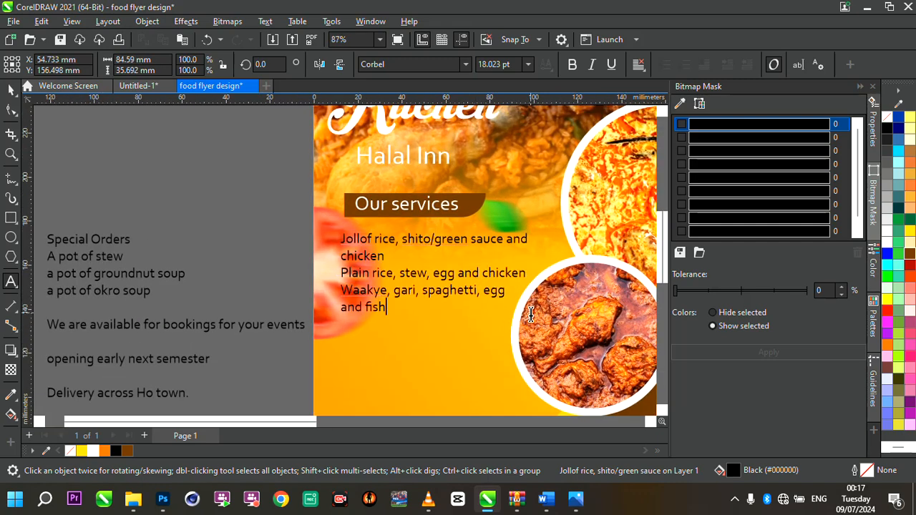
drag(533, 319, 498, 303)
mouse_move(421, 263)
mouse_down()
mouse_move(433, 262)
mouse_move(428, 256)
mouse_up()
scroll(428, 255, up, 2)
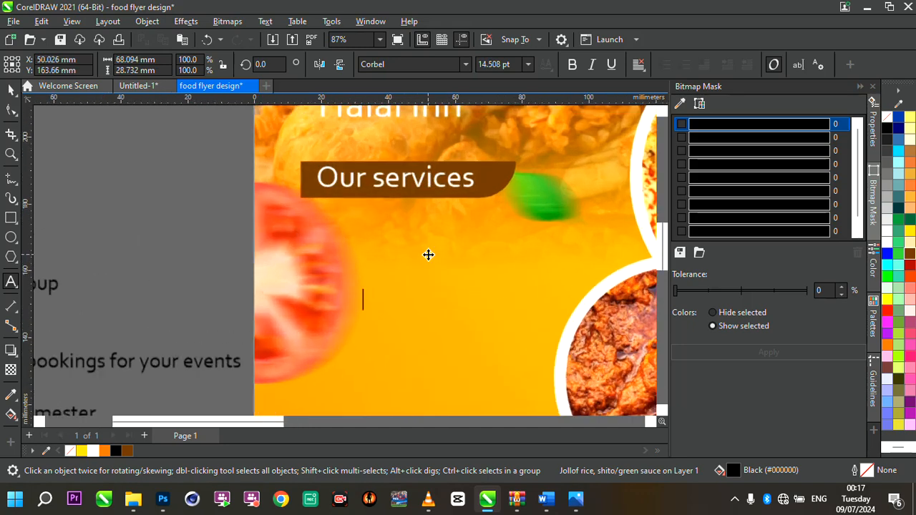
- Draw a small right-pointing triangle, about 2.3 mm across, with the Pen tool beside the first dish line
click(11, 91)
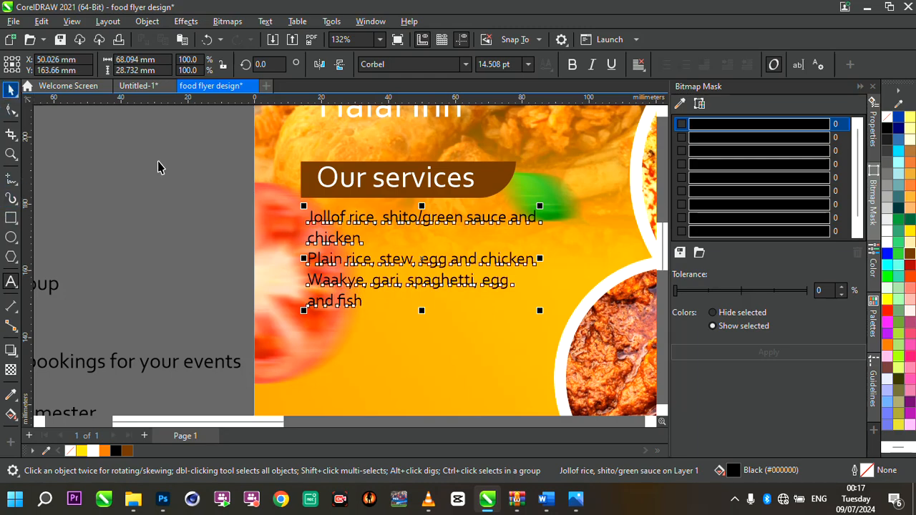
click(434, 227)
scroll(434, 223, down, 2)
scroll(434, 222, up, 3)
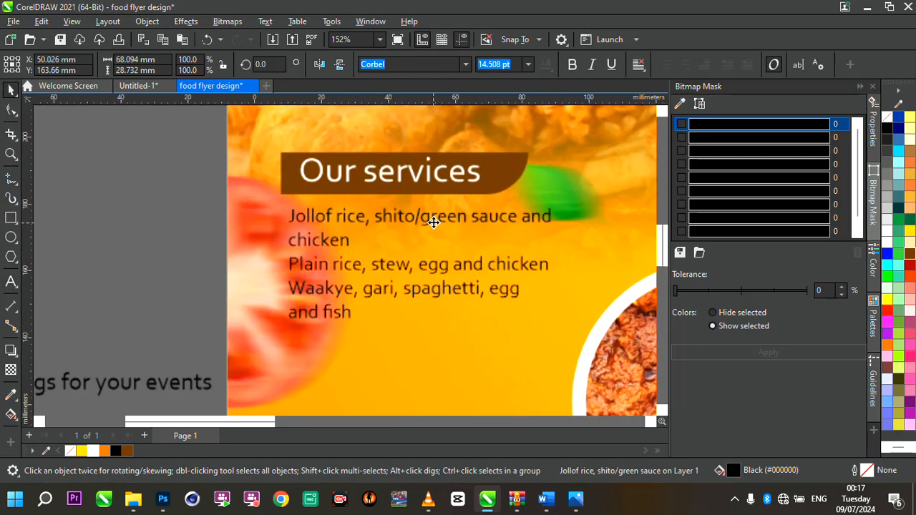
click(19, 190)
click(57, 223)
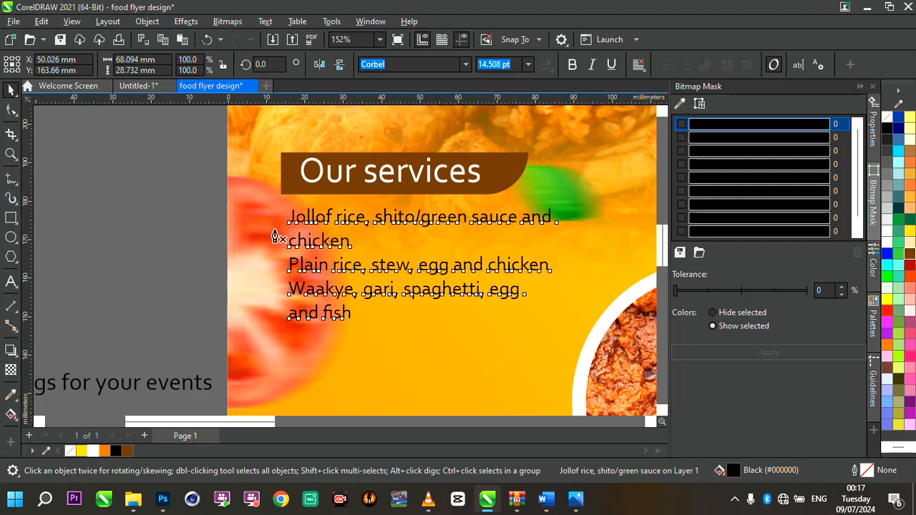
scroll(279, 237, up, 1)
scroll(274, 213, up, 1)
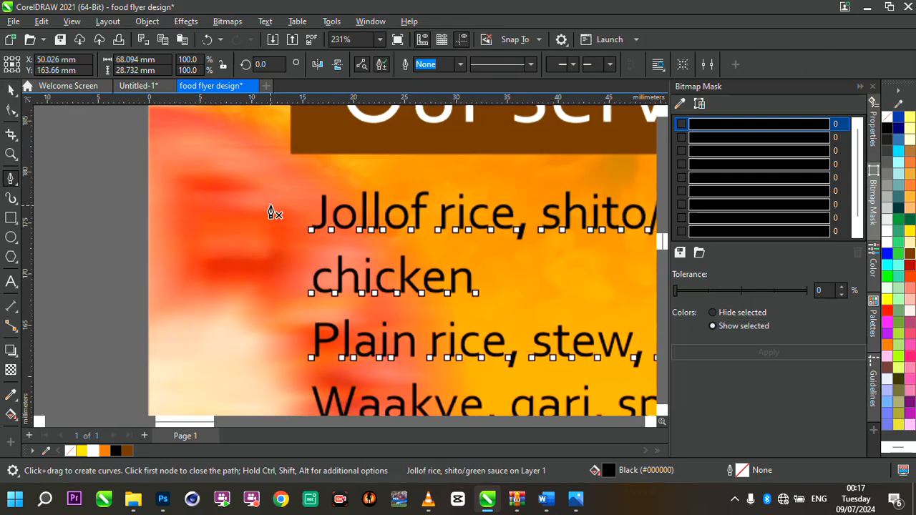
click(272, 195)
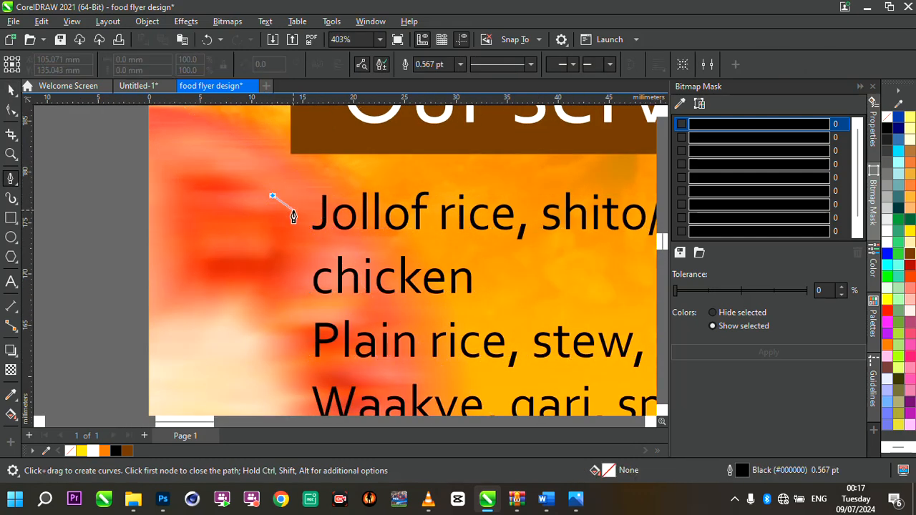
click(293, 210)
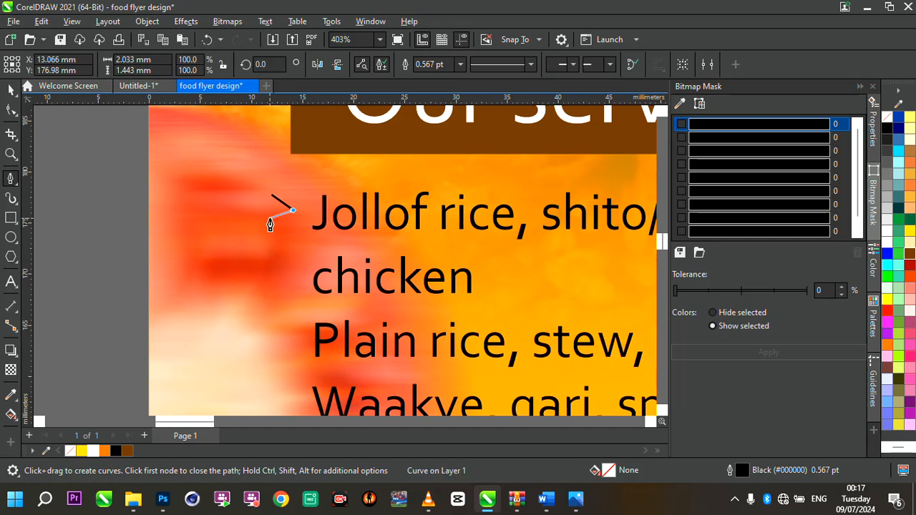
click(270, 218)
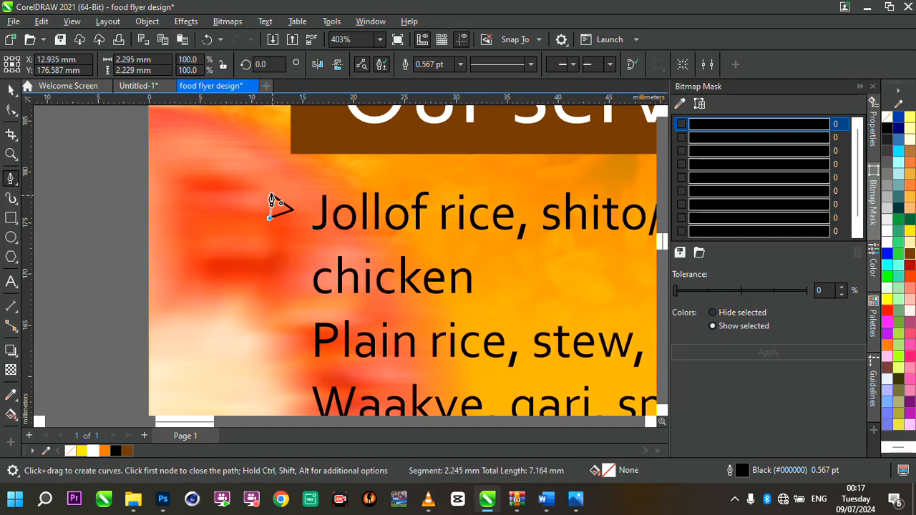
click(272, 196)
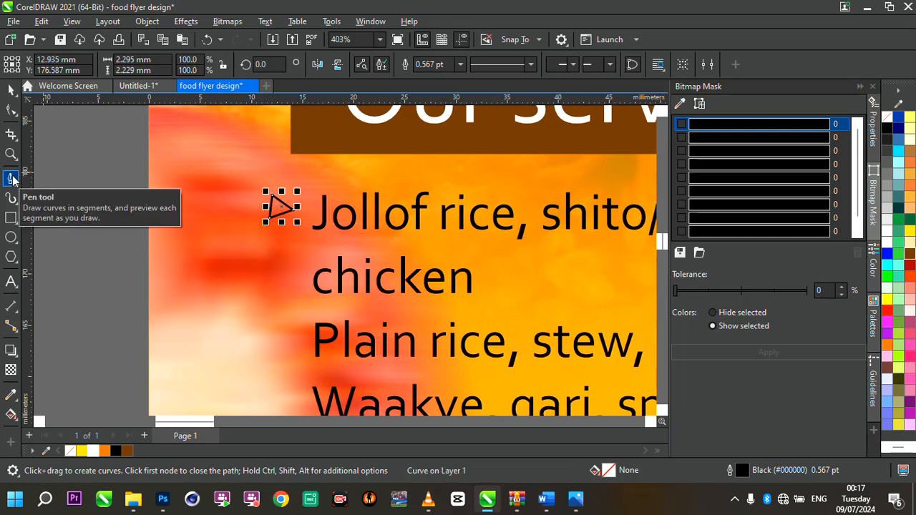
click(202, 214)
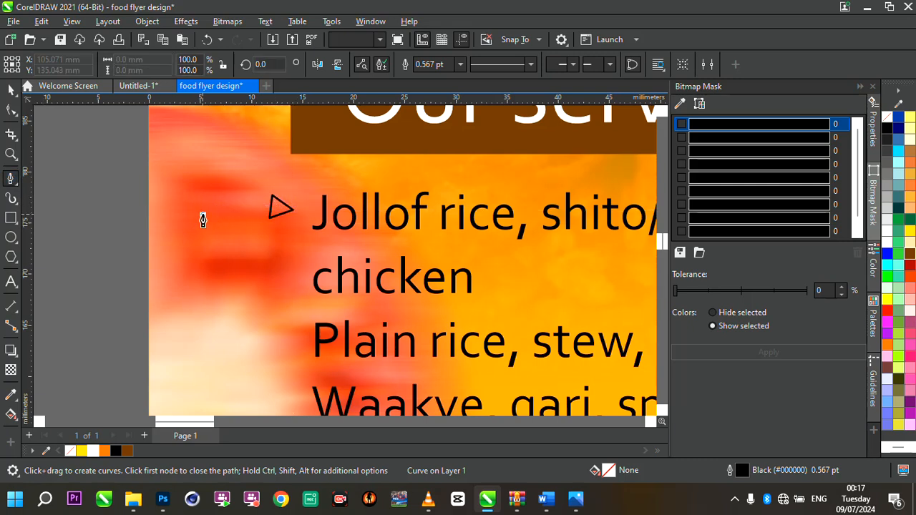
click(243, 232)
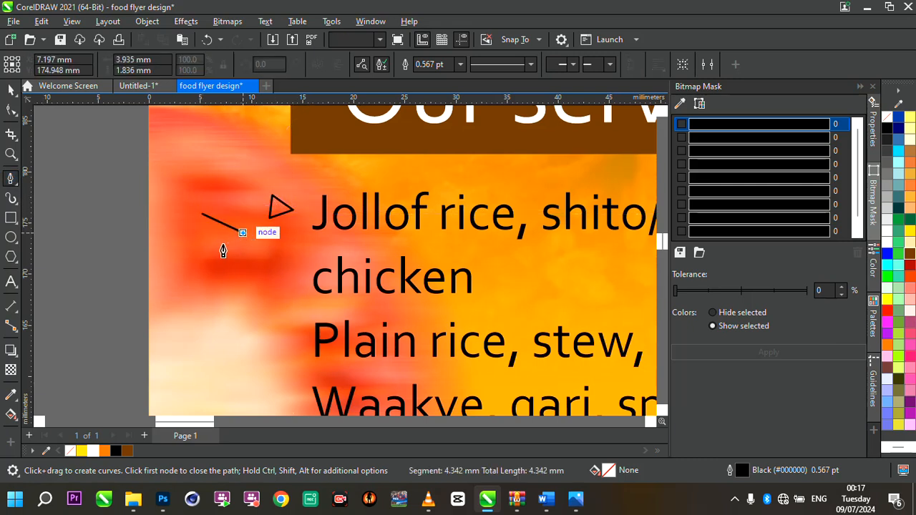
click(203, 246)
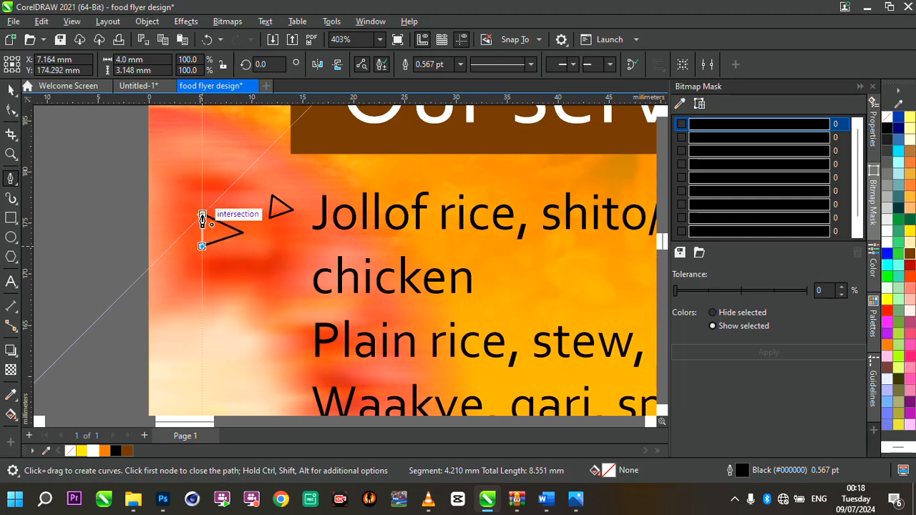
click(203, 214)
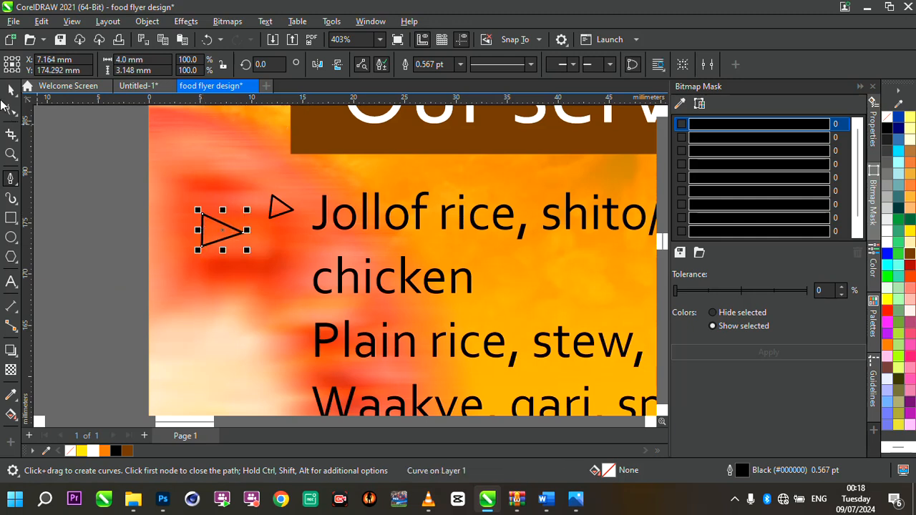
click(10, 89)
key(Delete)
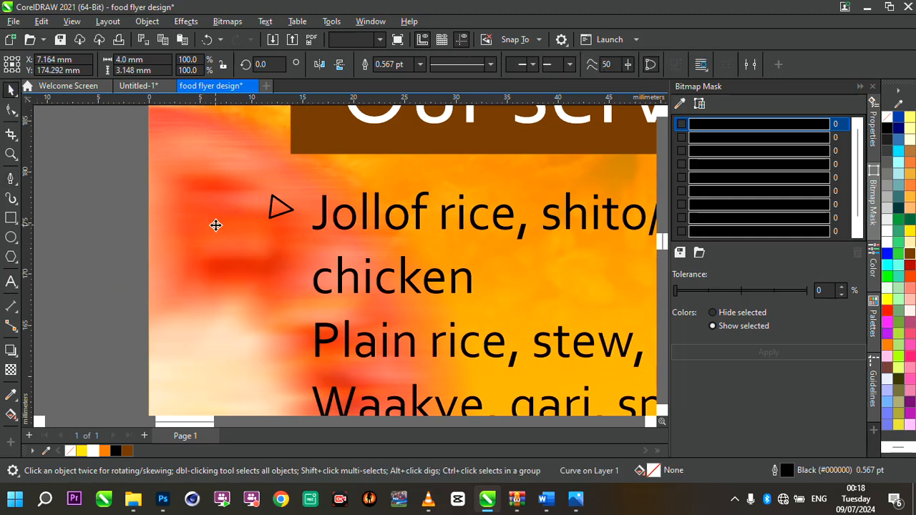
- Reshape the triangle by shifting its top node slightly with the Shape tool
click(278, 210)
scroll(278, 210, up, 5)
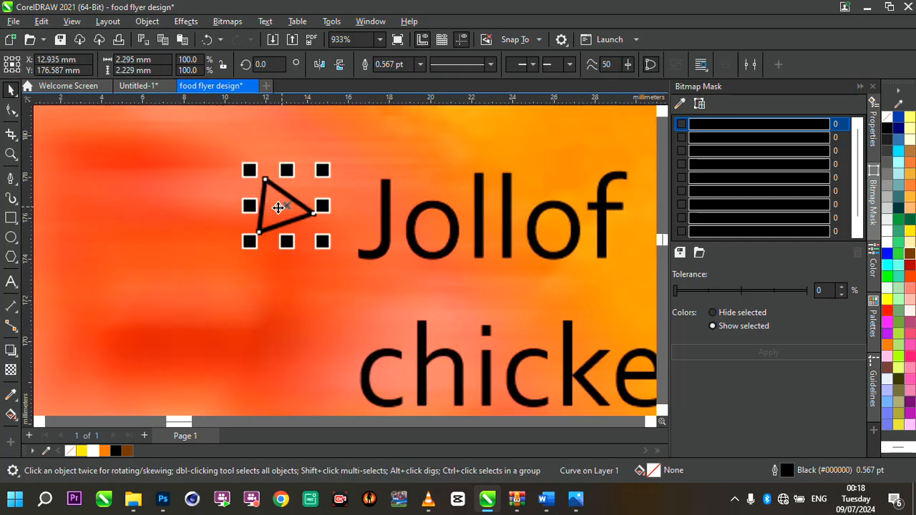
key(F10)
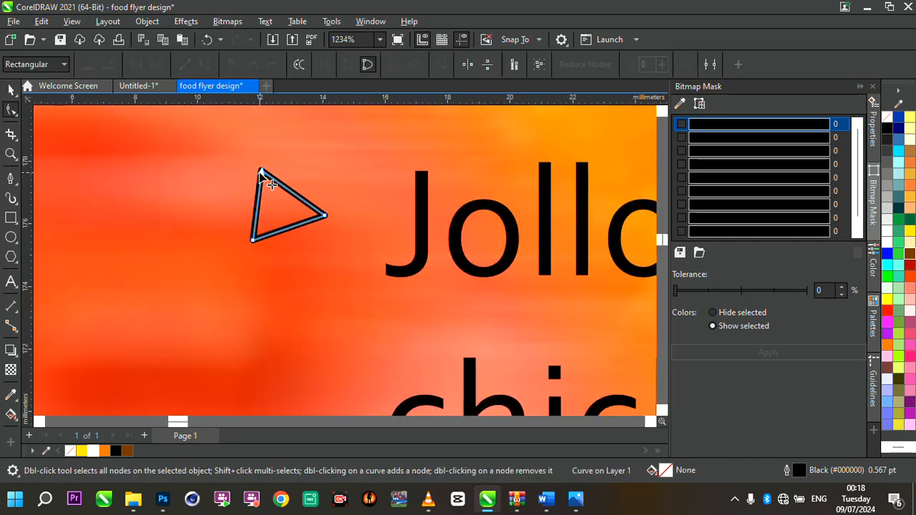
drag(260, 170, 253, 176)
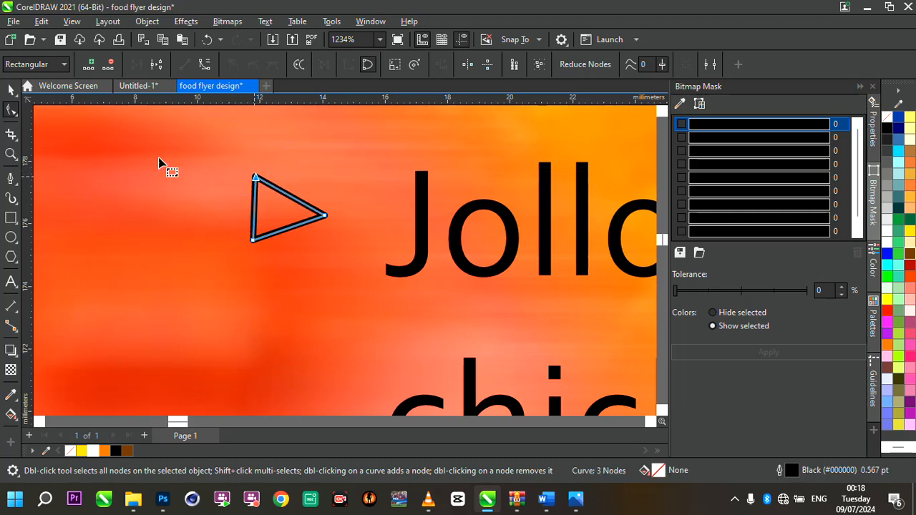
click(8, 89)
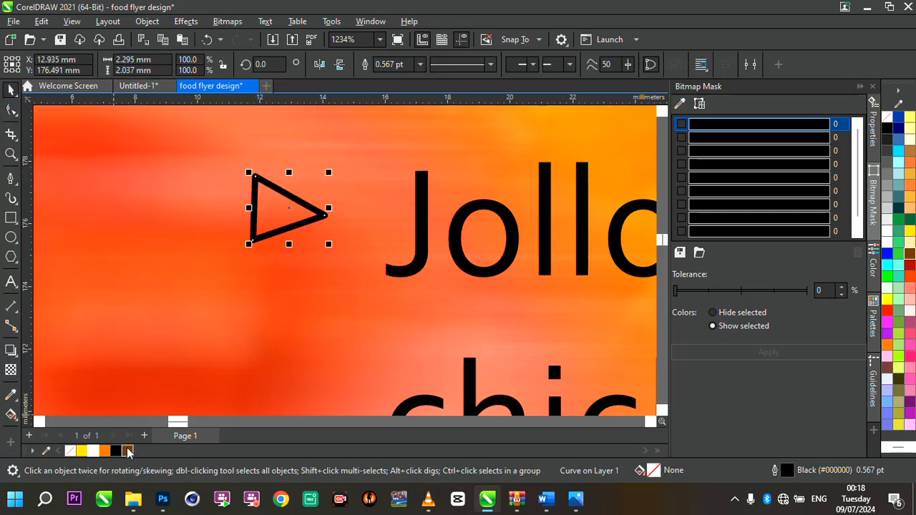
- Fill the triangle walnut brown with no outline and place it as a bullet before the 'Jollof rice' line
click(128, 450)
right_click(73, 451)
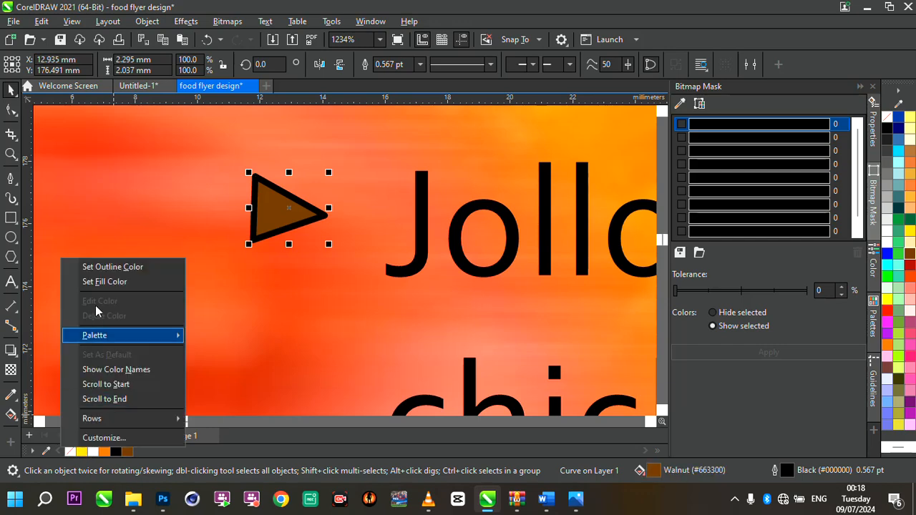
click(119, 266)
drag(263, 229, 292, 236)
scroll(293, 237, down, 4)
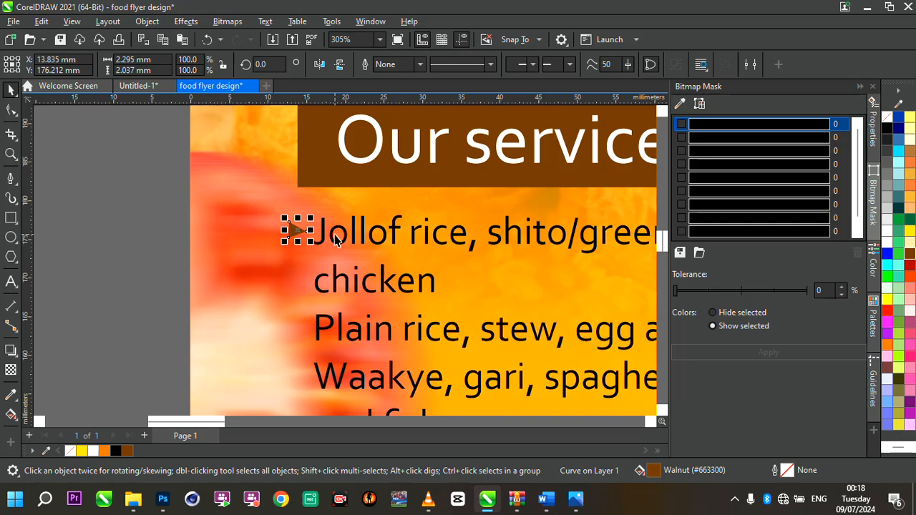
- Duplicate the bullet triangle and place the copy before the 'Plain rice' line
key(ctrl+d)
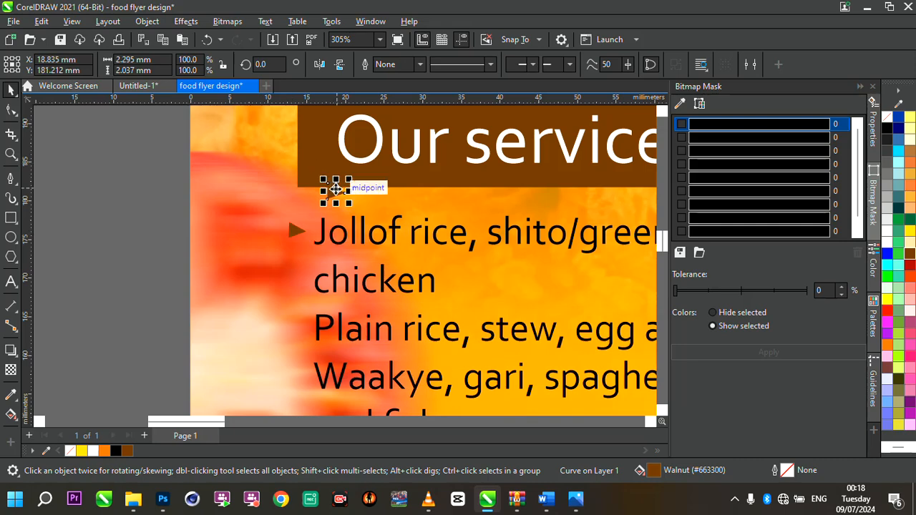
drag(327, 188, 293, 337)
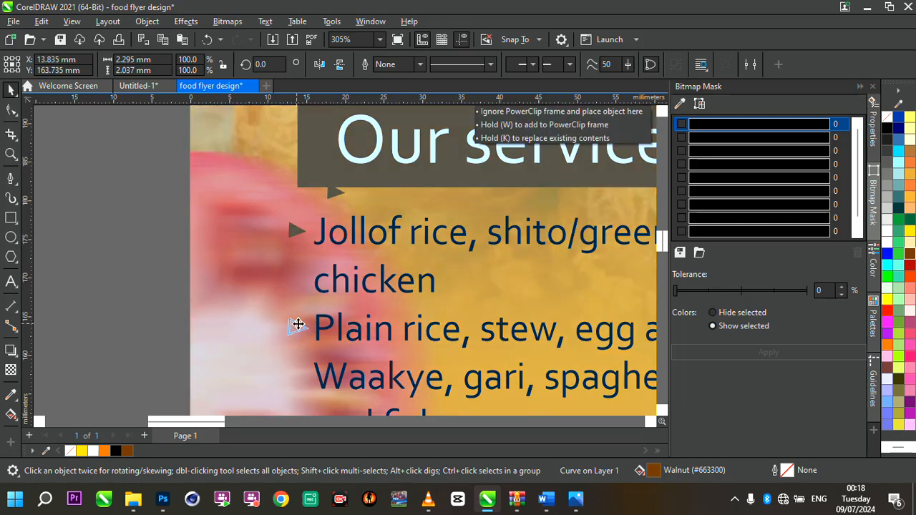
drag(298, 324, 298, 324)
scroll(312, 319, down, 3)
scroll(311, 315, up, 3)
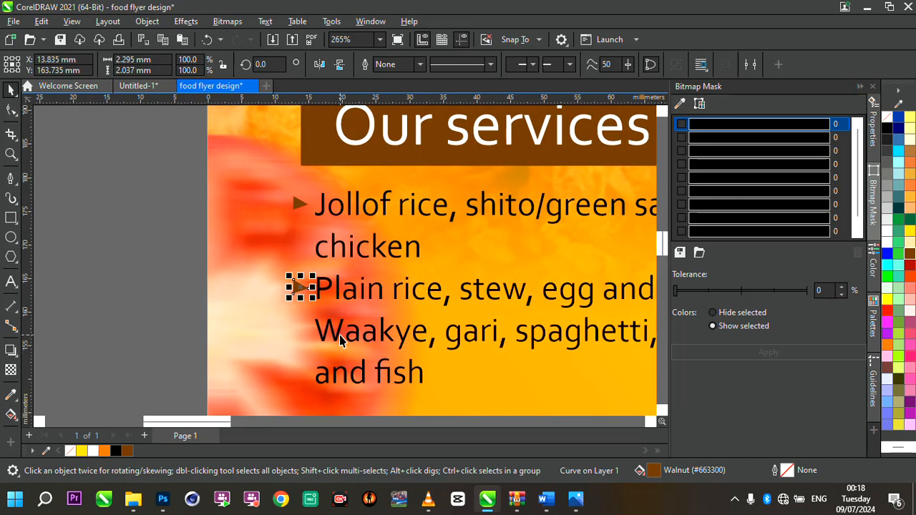
- Duplicate the bullet again and place the copy before the 'Waakye' line
key(ctrl+d)
drag(299, 370, 299, 337)
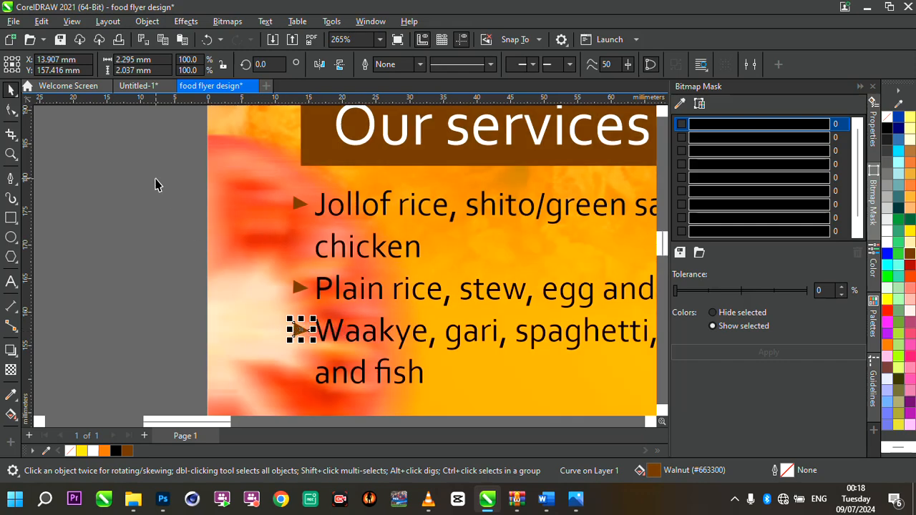
drag(155, 179, 380, 374)
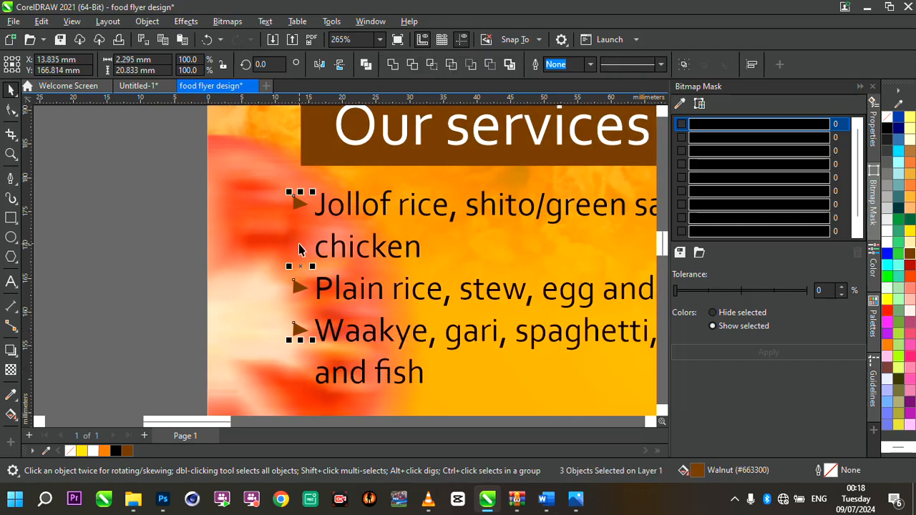
scroll(299, 248, down, 3)
click(254, 237)
scroll(379, 235, up, 3)
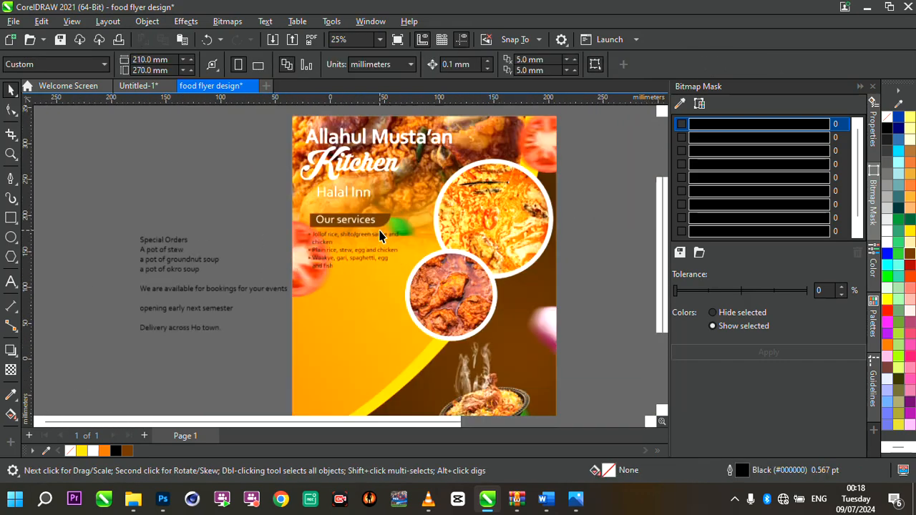
- Make the dish list text bold
click(400, 275)
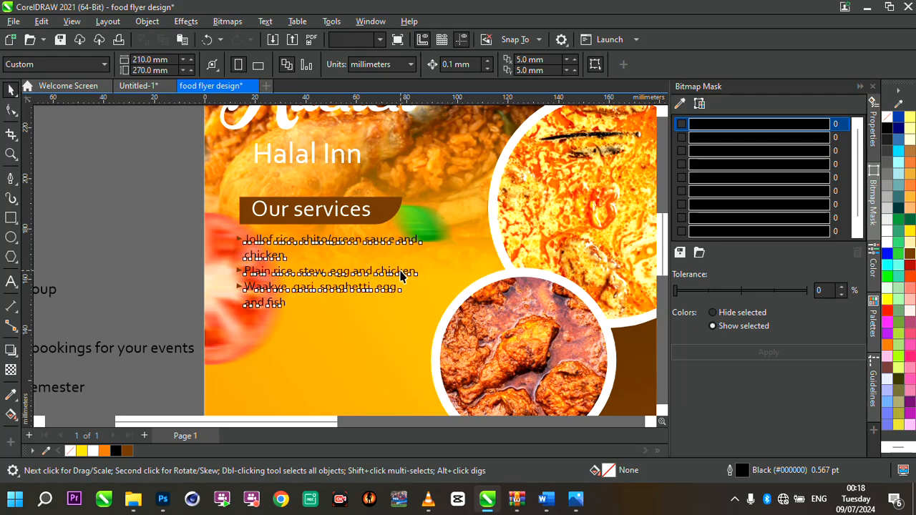
drag(178, 218, 440, 324)
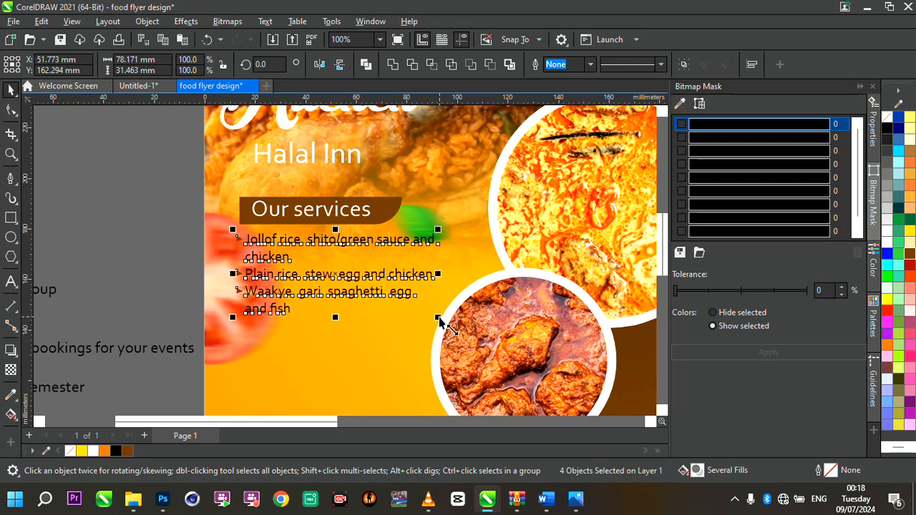
click(329, 242)
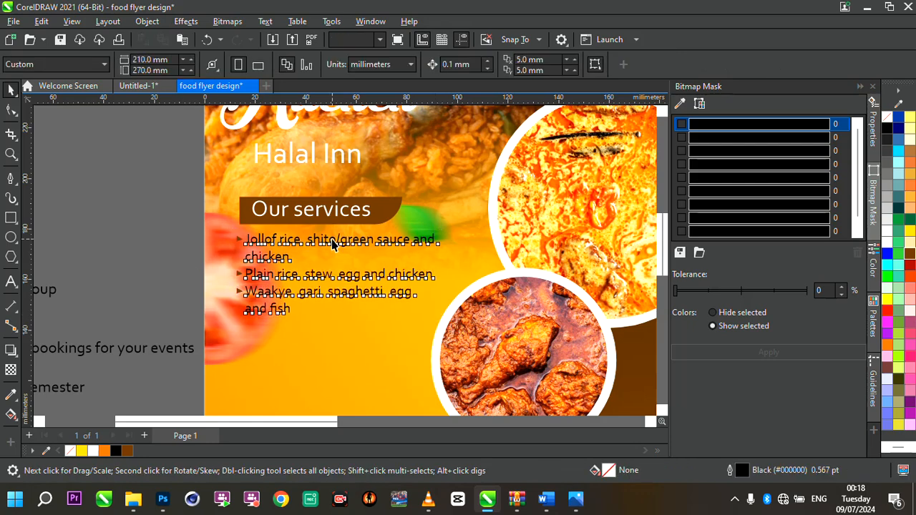
click(570, 64)
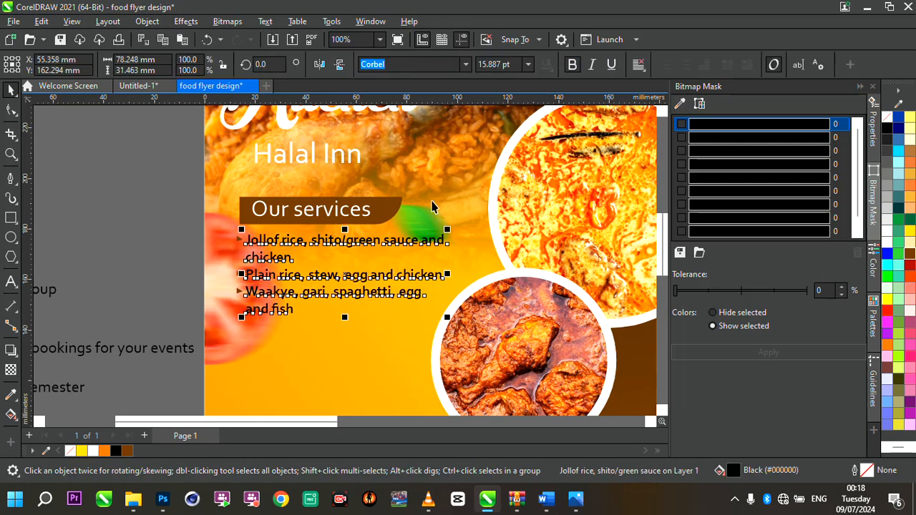
click(151, 226)
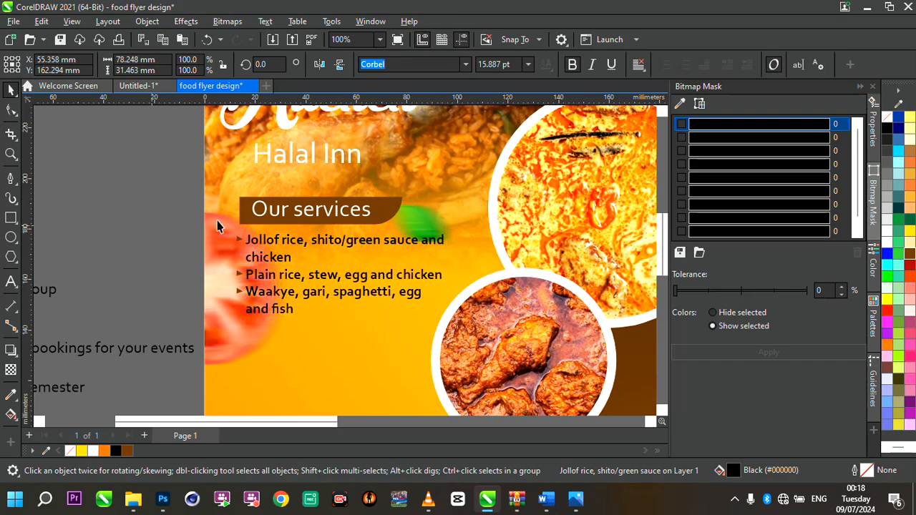
- Move the off-page Special Orders text block closer to the flyer
scroll(370, 223, down, 3)
scroll(369, 223, up, 2)
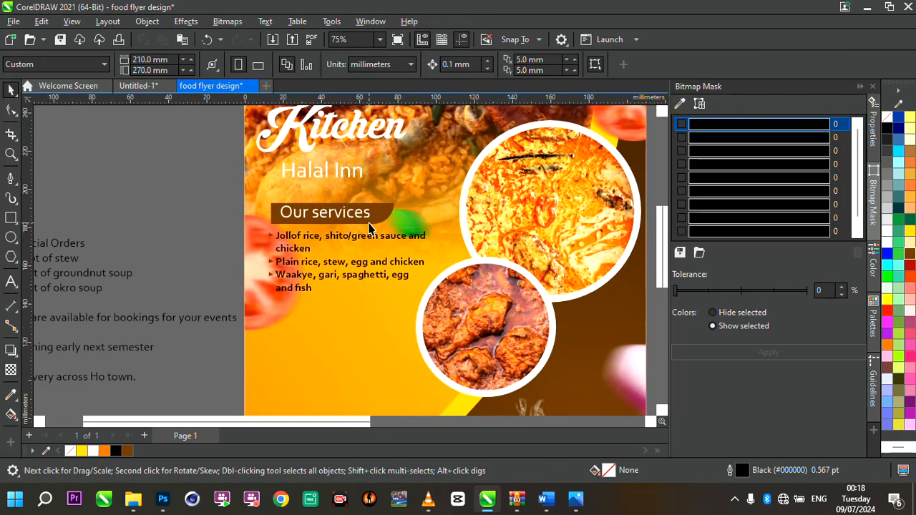
click(101, 280)
drag(102, 280, 222, 326)
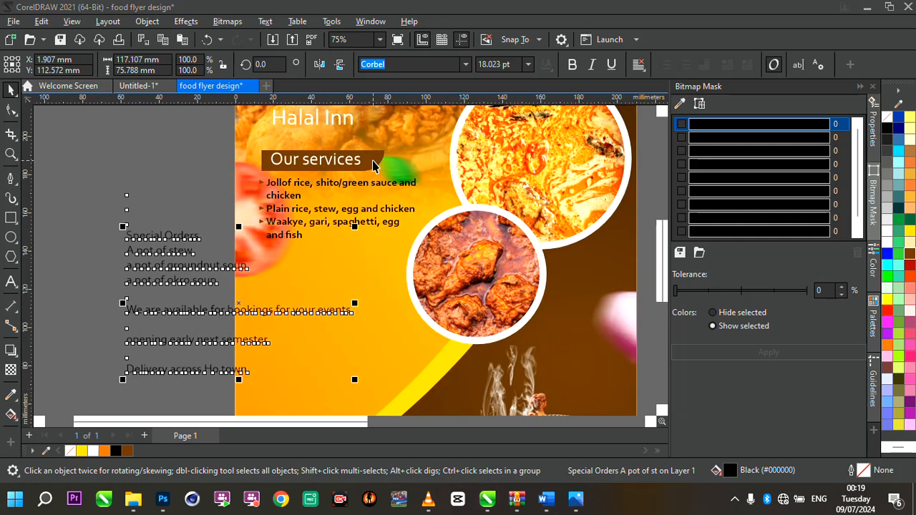
- Duplicate the brown 'Our services' banner shape and place the copy below the dish list
click(374, 162)
key(ctrl+d)
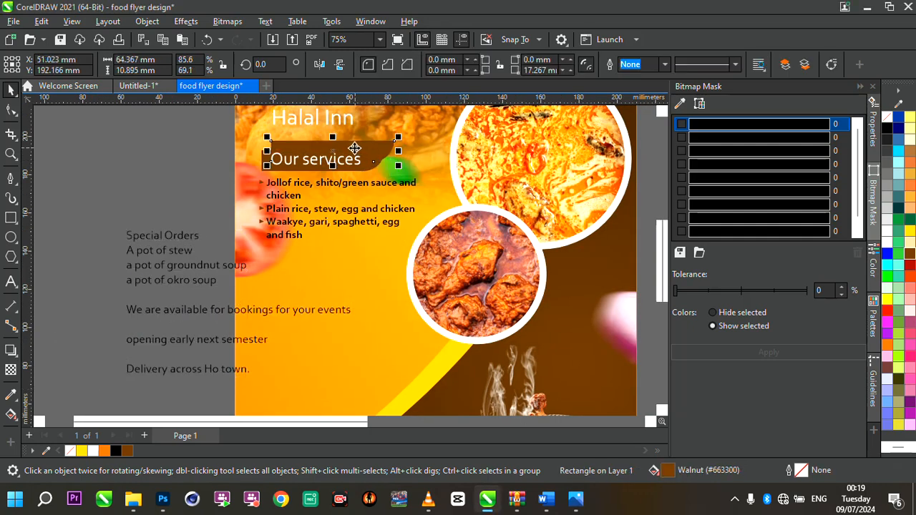
drag(354, 148, 346, 259)
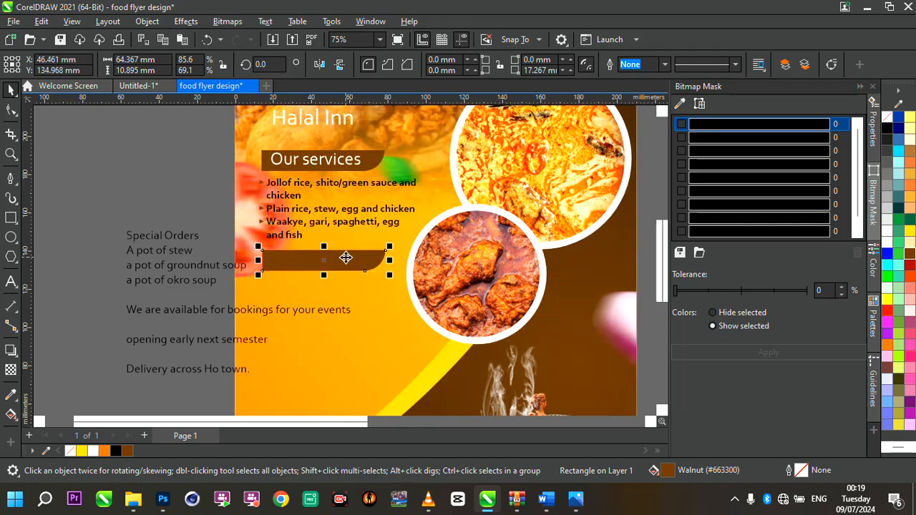
click(346, 257)
click(346, 259)
click(346, 262)
- Remove the 'Special Orders' heading line from the top of the off-page text block
double_click(160, 238)
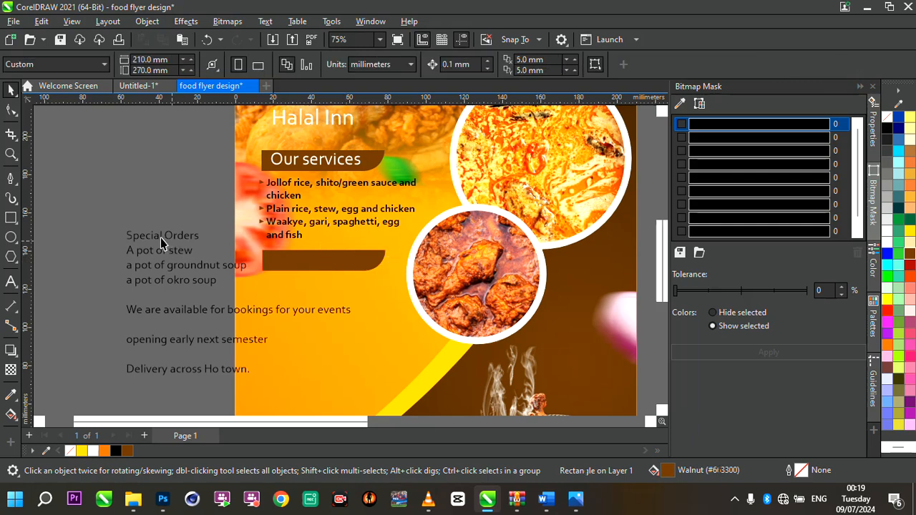
drag(160, 237, 129, 240)
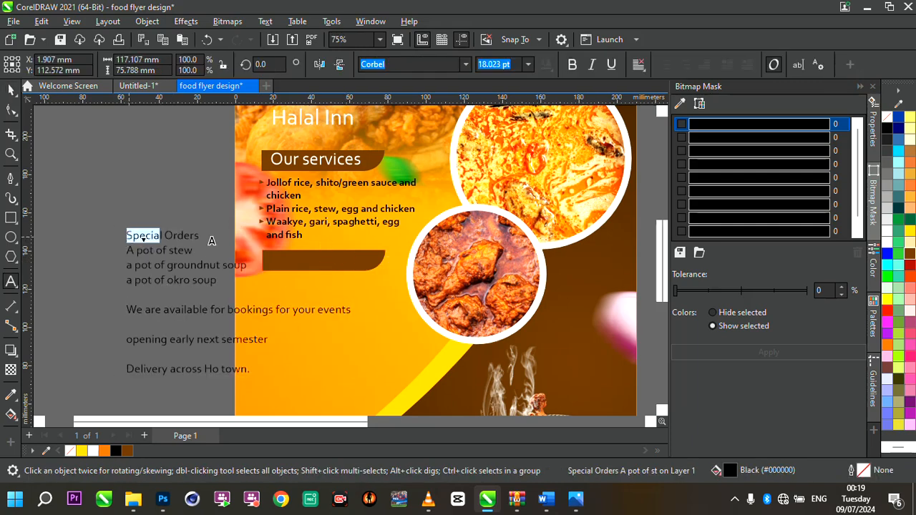
drag(219, 244, 127, 236)
click(219, 244)
key(ctrl+z)
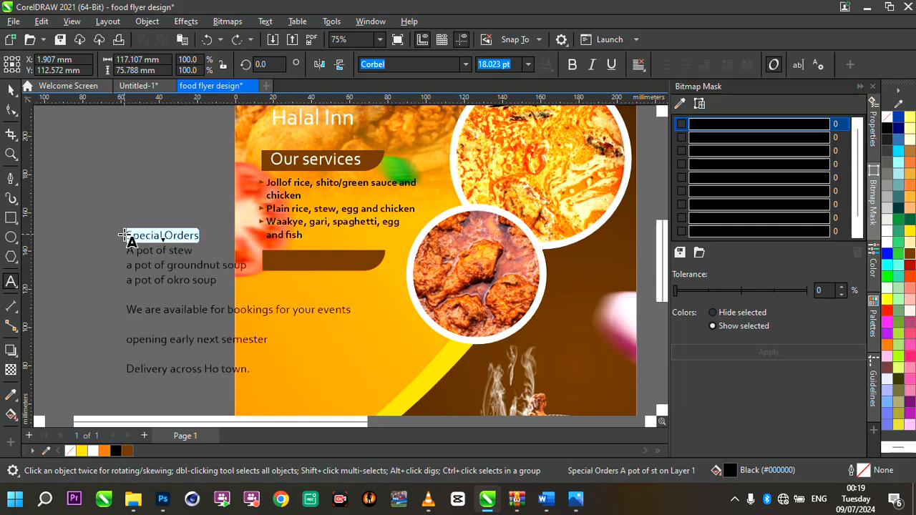
key(Delete)
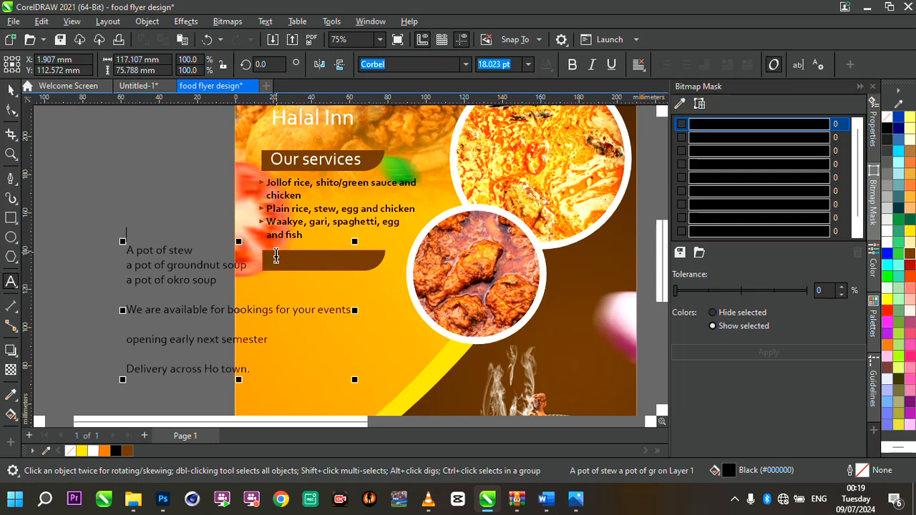
key(Delete)
key(End)
text(Special Orders)
scroll(351, 256, up, 1)
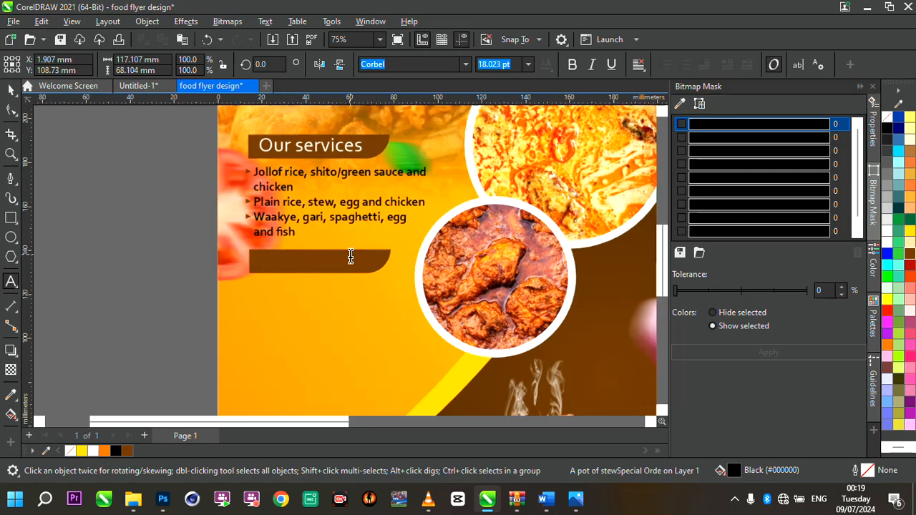
key(ctrl+z)
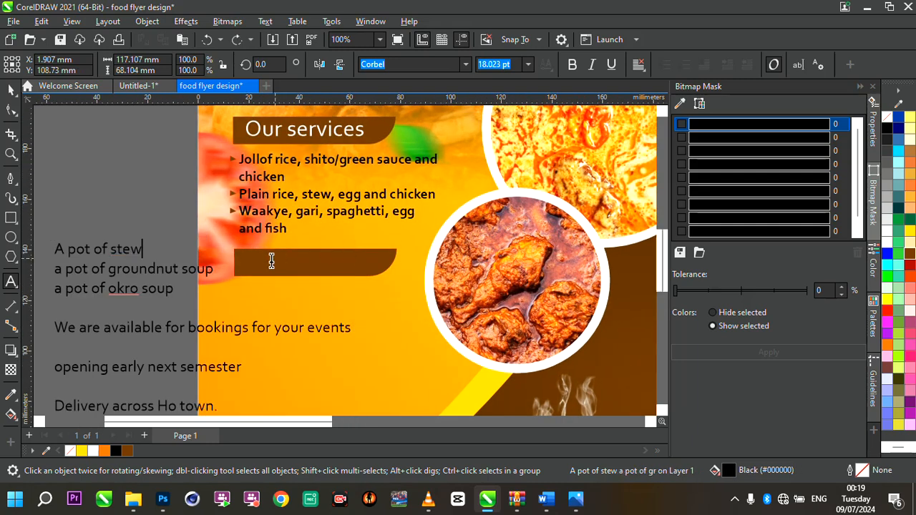
key(Down)
key(End)
text(Special Orders)
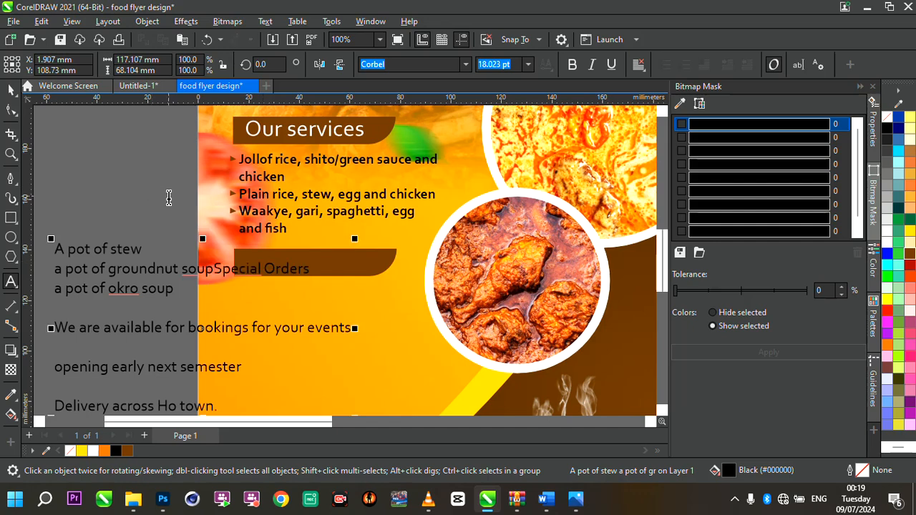
key(ctrl+z)
- Paste 'Special Orders' as a separate text object and place it on the new brown banner below the dish list
click(111, 154)
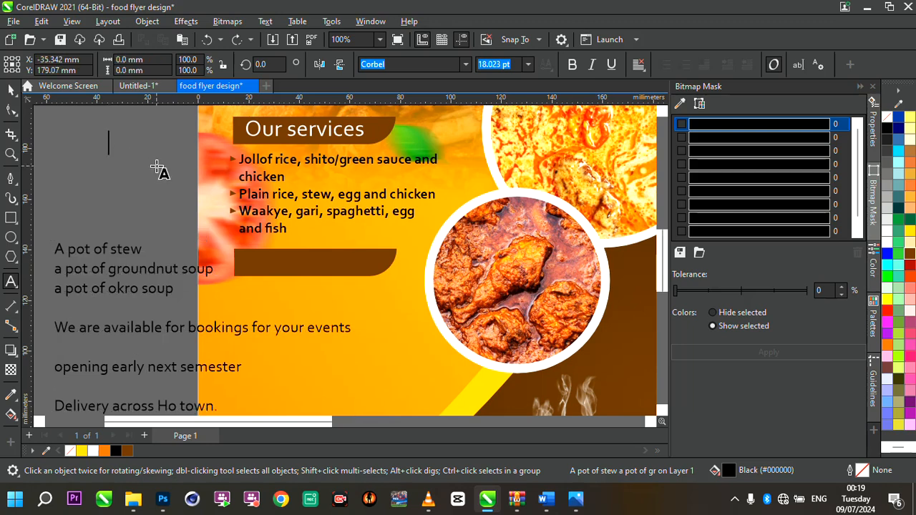
key(ctrl+v)
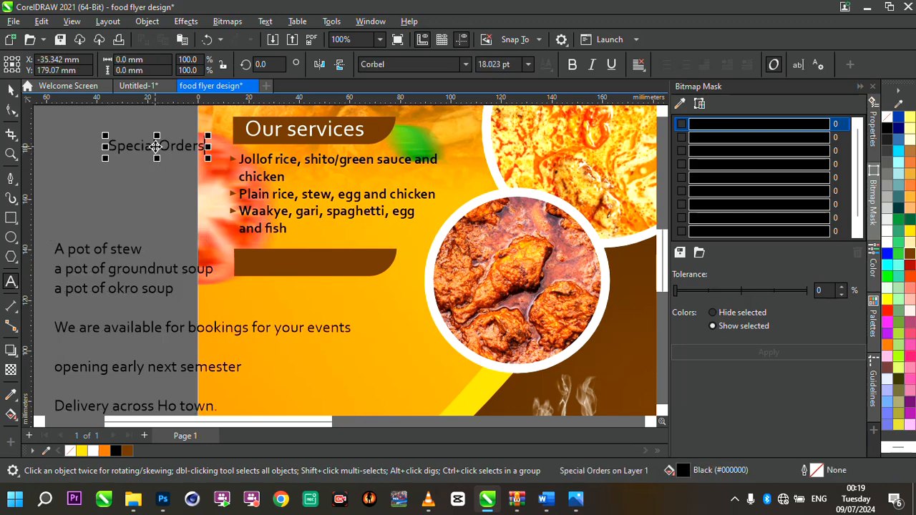
drag(156, 147, 286, 262)
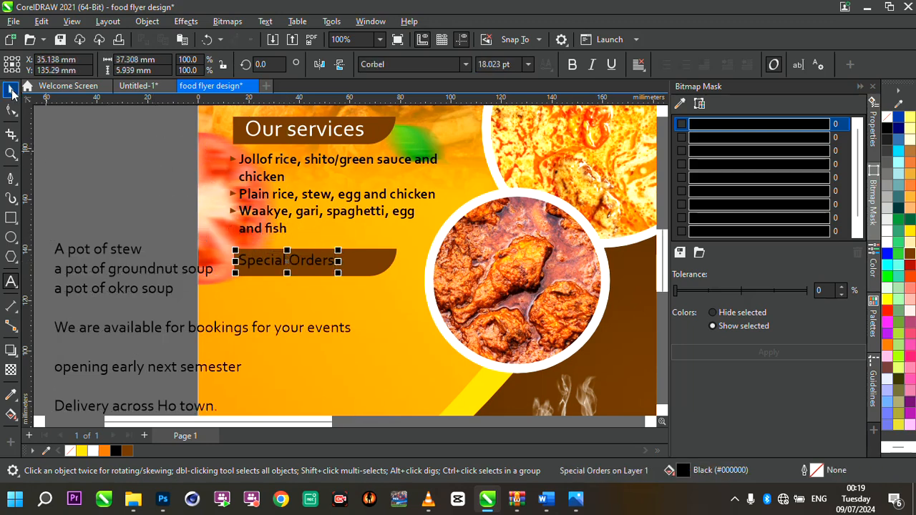
- Enlarge the 'Special Orders' heading to about 24.7 pt and color it white
drag(340, 276, 376, 302)
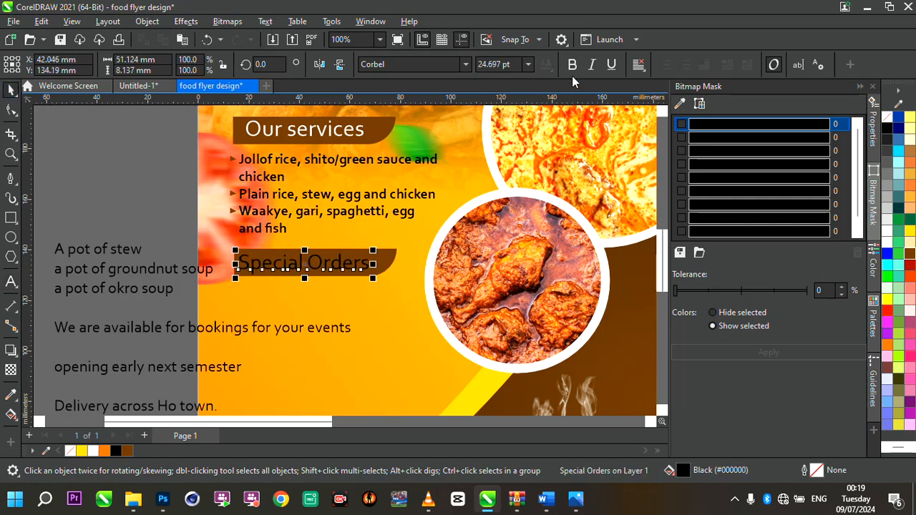
click(888, 244)
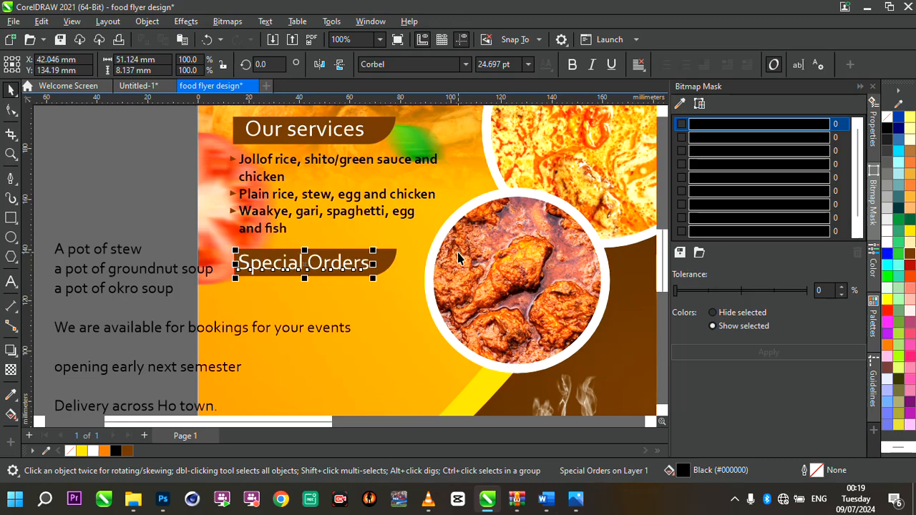
- Move the remaining order list text block onto the flyer below the Special Orders banner
scroll(347, 270, up, 1)
scroll(347, 270, up, 1)
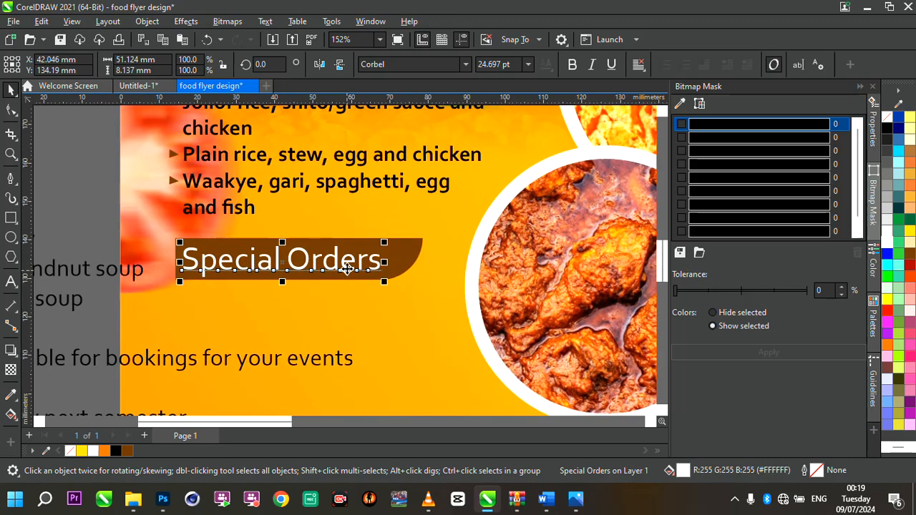
scroll(347, 268, down, 2)
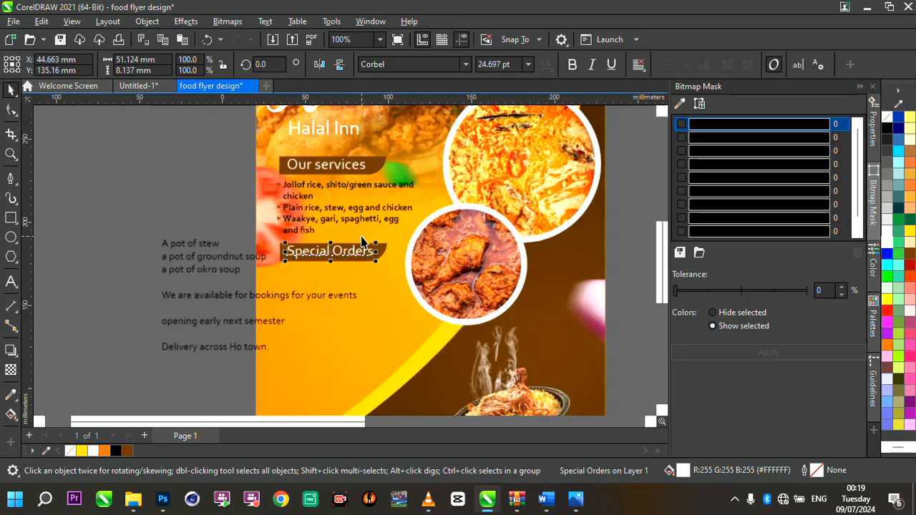
scroll(361, 241, up, 1)
click(171, 209)
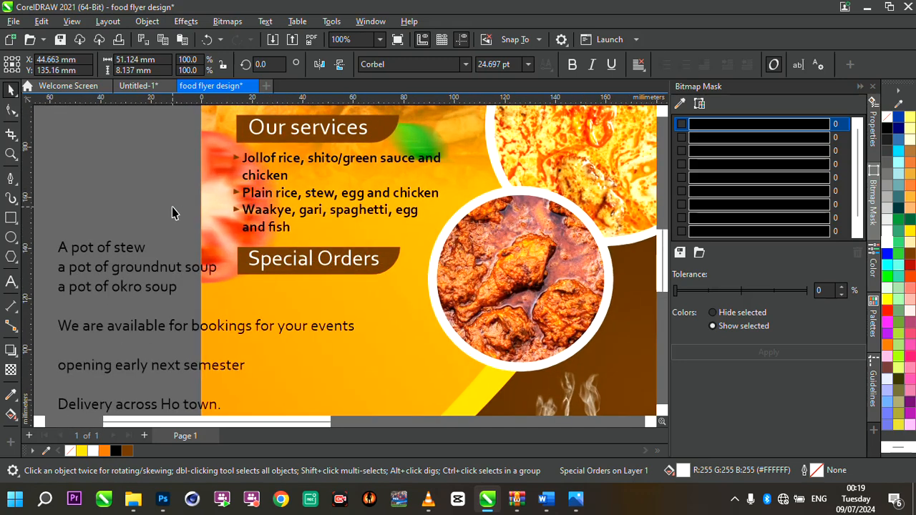
click(198, 270)
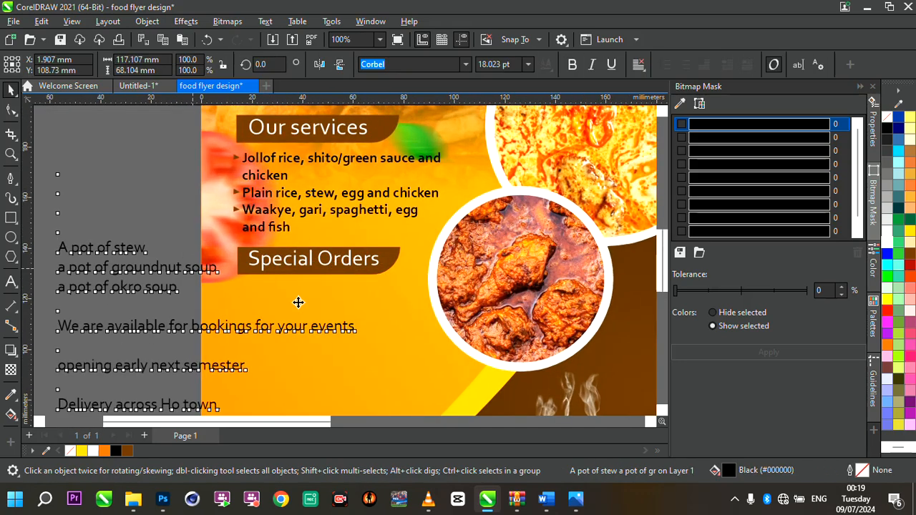
drag(298, 302, 378, 307)
- Tighten the line spacing of the order list text block with the Shape tool
scroll(311, 326, down, 3)
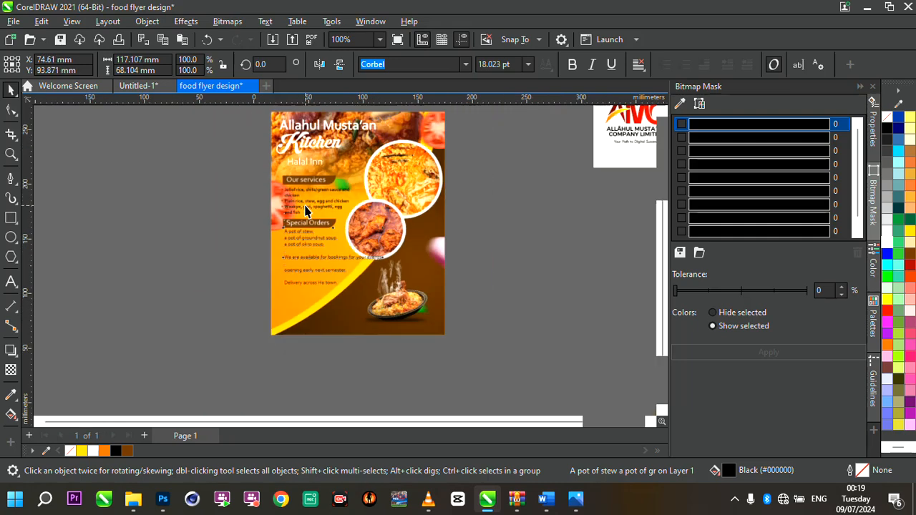
scroll(321, 259, up, 3)
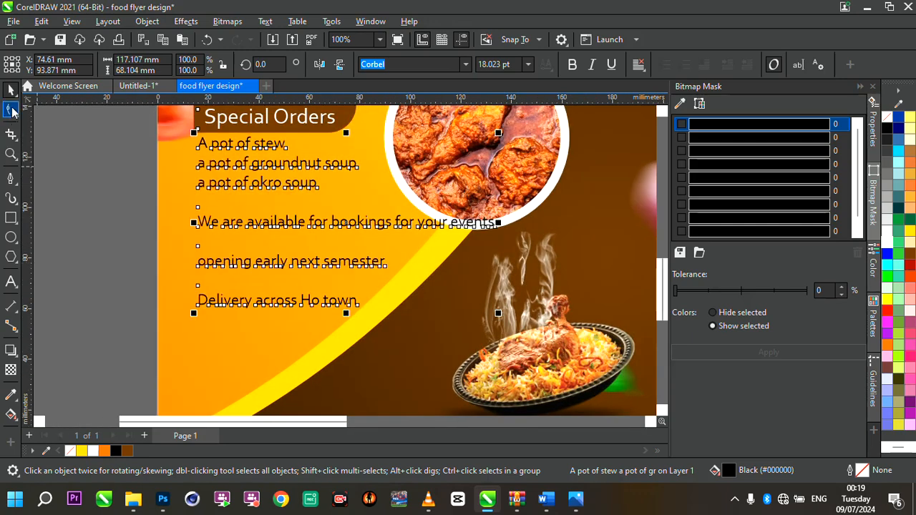
click(11, 111)
drag(191, 316, 168, 252)
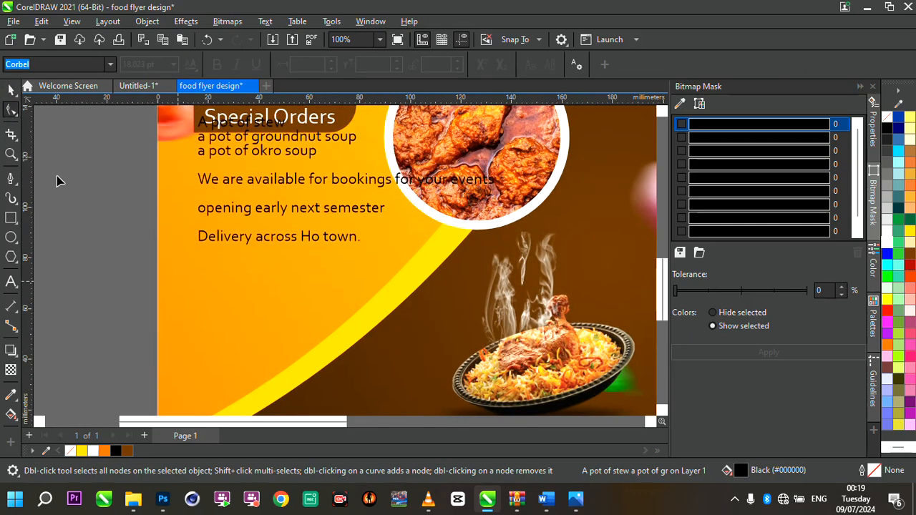
- Shift the order list text block slightly lower beneath the Special Orders banner
click(11, 90)
drag(268, 148, 273, 178)
scroll(272, 177, down, 1)
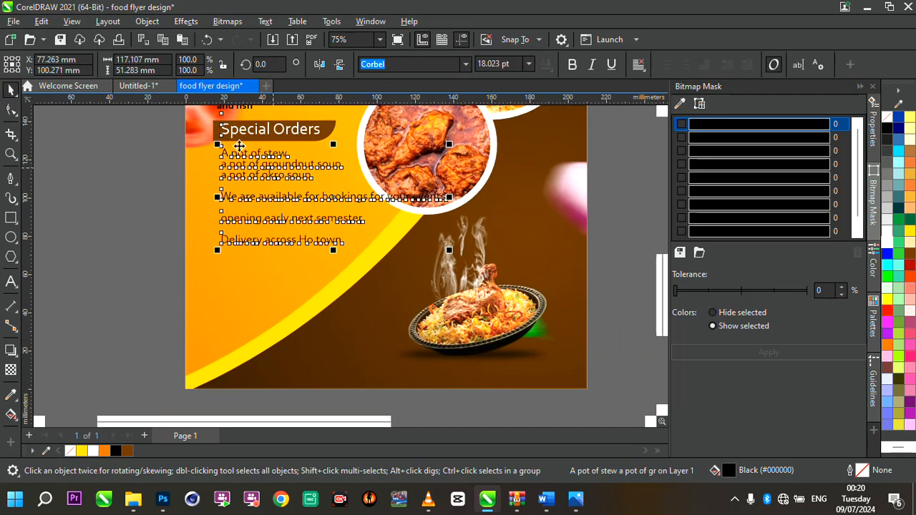
scroll(205, 130, up, 4)
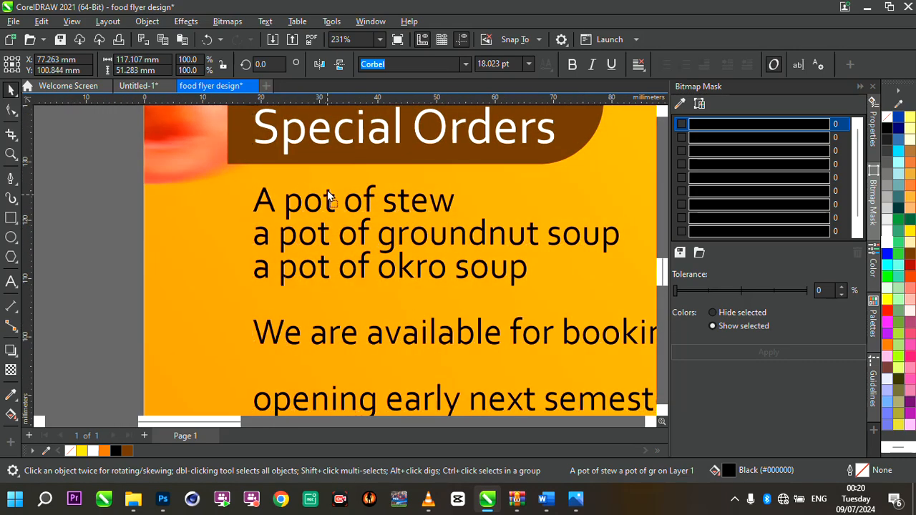
scroll(328, 197, down, 3)
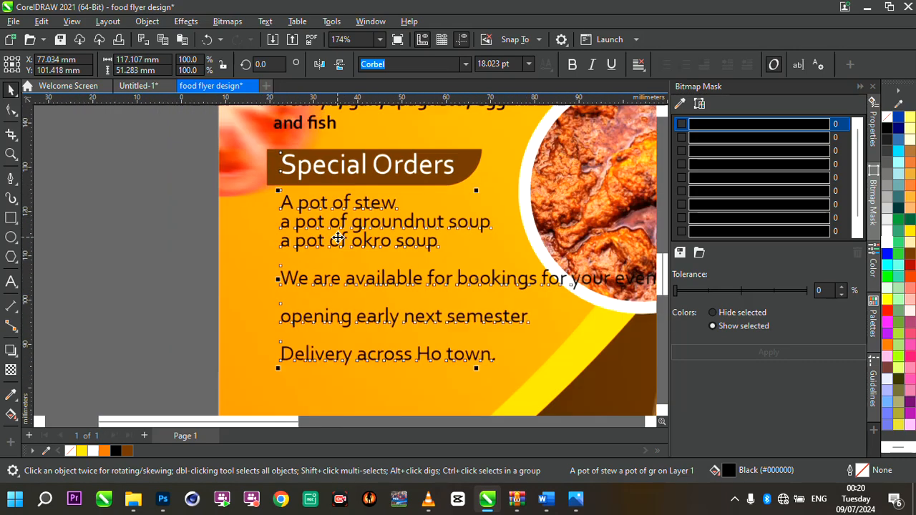
scroll(338, 236, down, 3)
double_click(308, 256)
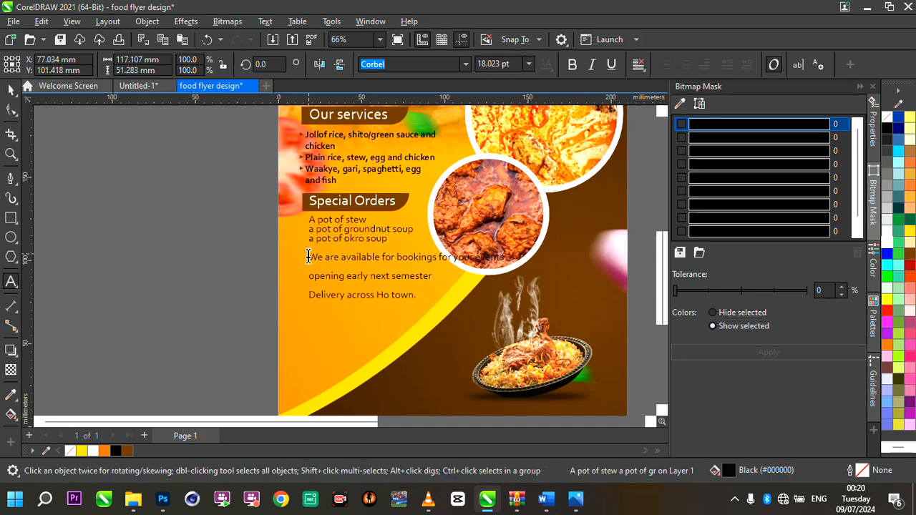
drag(309, 256, 309, 276)
key(ctrl+z)
- Cut the three service lines from the order list and paste them as a separate text object beside the page
double_click(309, 257)
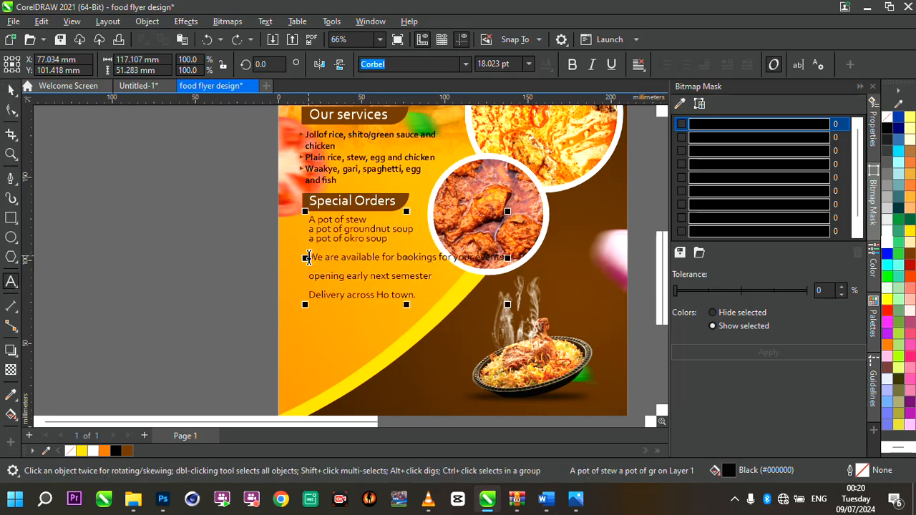
drag(308, 257, 439, 306)
key(ctrl+c)
key(Delete)
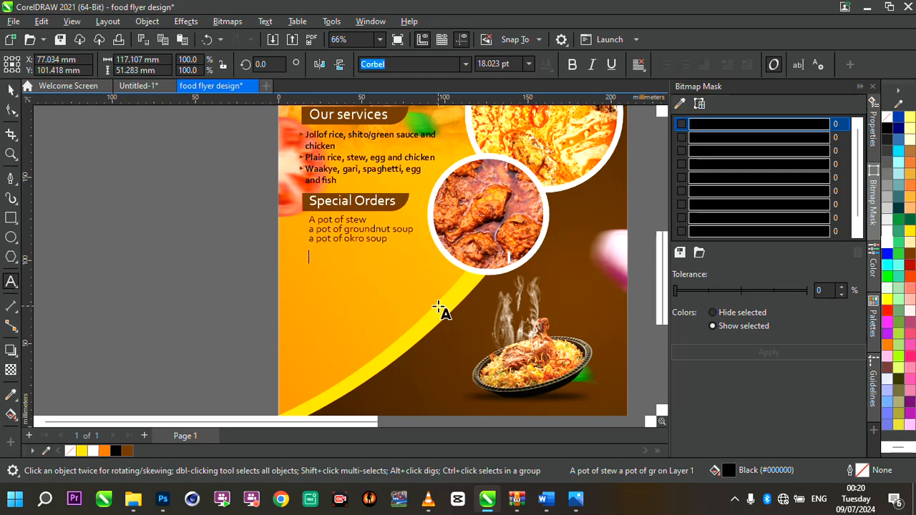
click(159, 277)
key(ctrl+v)
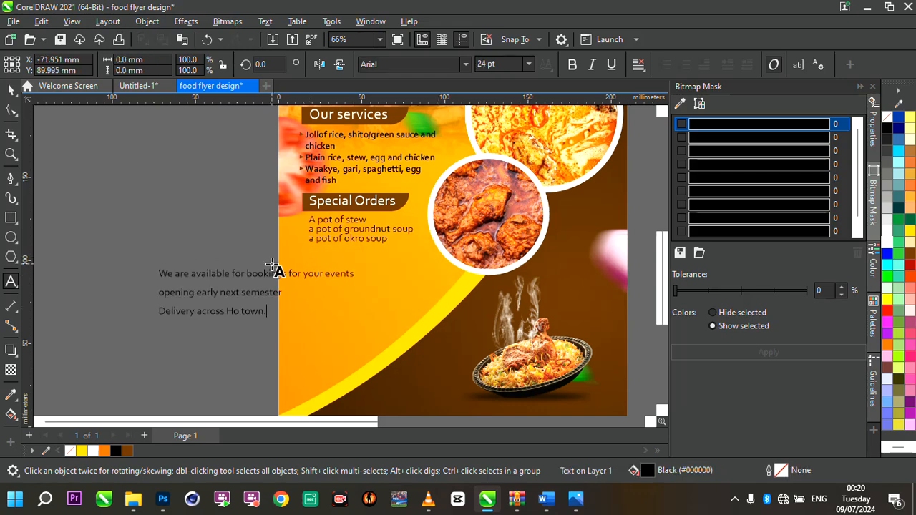
- Make the three pot-of-soup order lines bold
scroll(320, 230, up, 2)
click(16, 91)
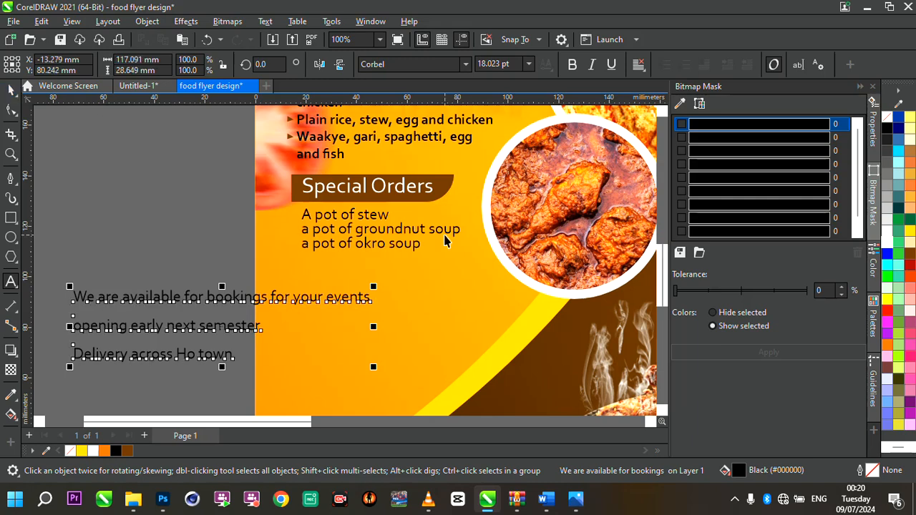
click(425, 239)
click(422, 236)
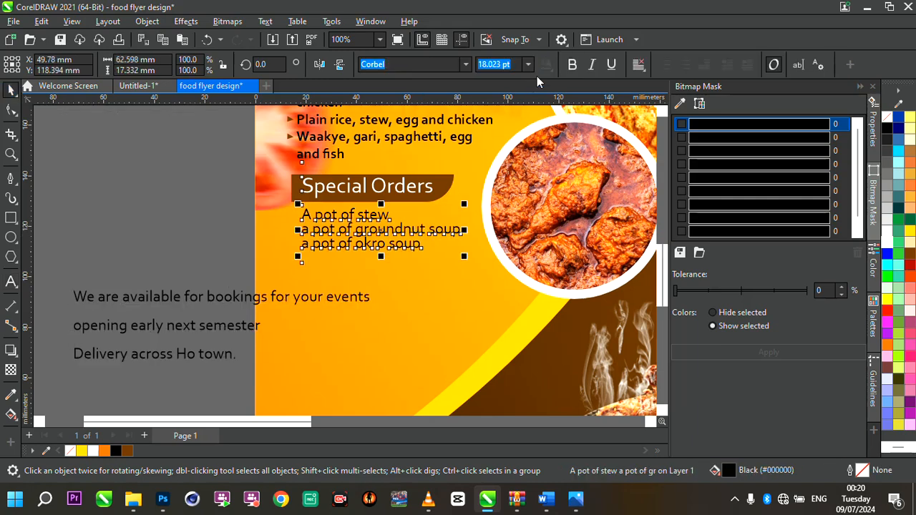
key(ctrl+b)
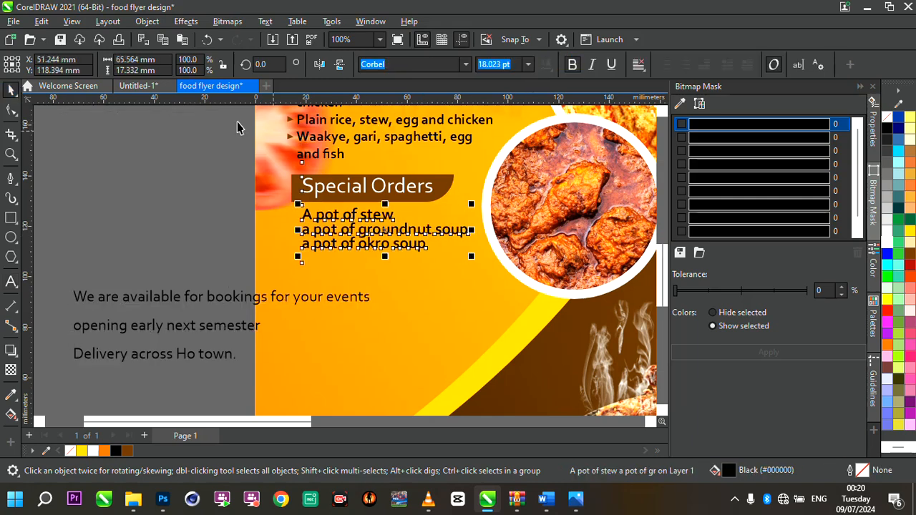
- Duplicate a brown bullet and place the copy before the 'A pot of stew' line
drag(236, 122, 329, 159)
key(ctrl+d)
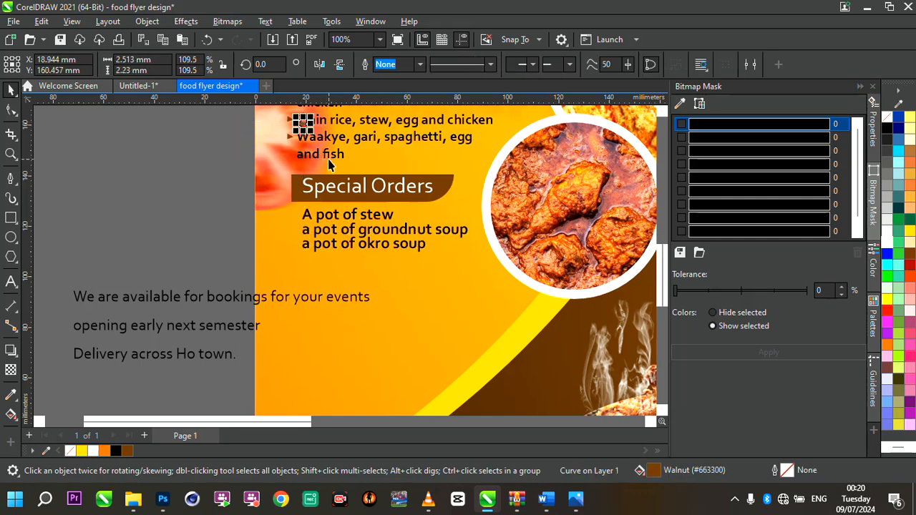
drag(302, 123, 302, 215)
- Duplicate the bullet again and place the copy before the groundnut soup line
scroll(298, 204, up, 4)
key(ctrl+d)
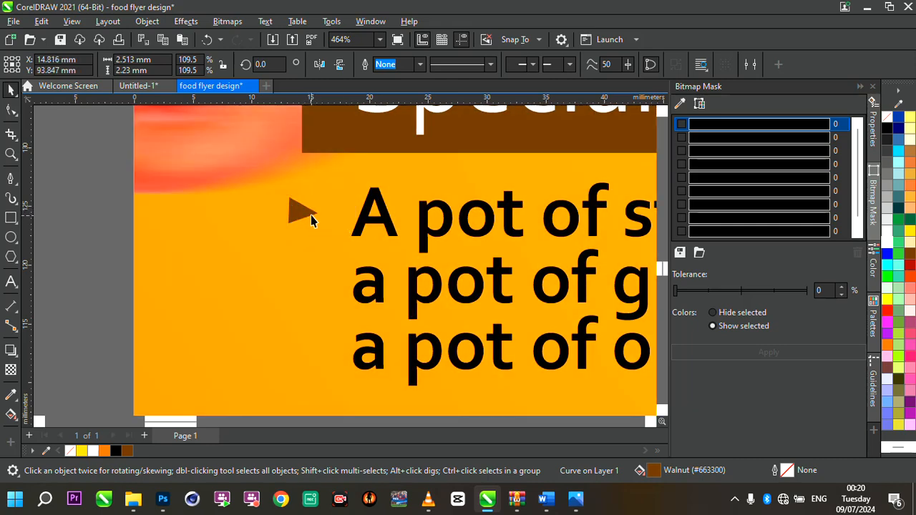
scroll(359, 235, down, 5)
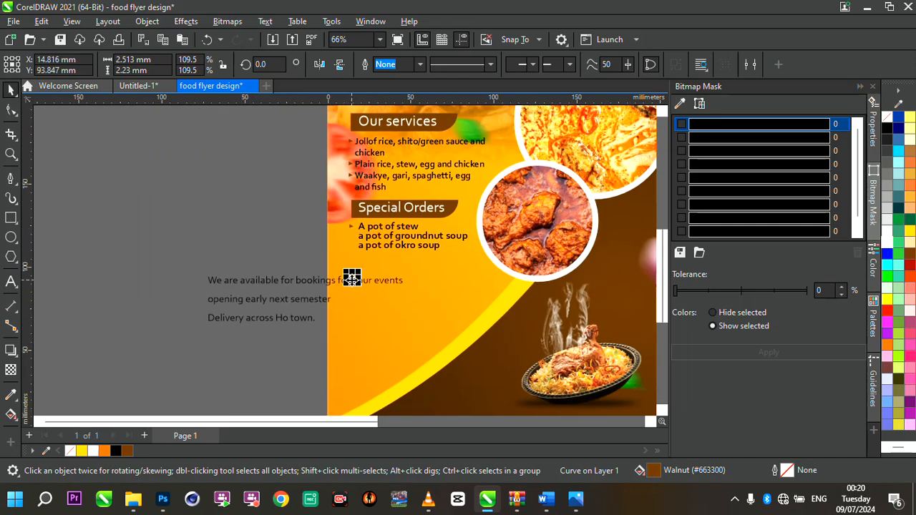
drag(350, 277, 355, 224)
scroll(349, 239, up, 4)
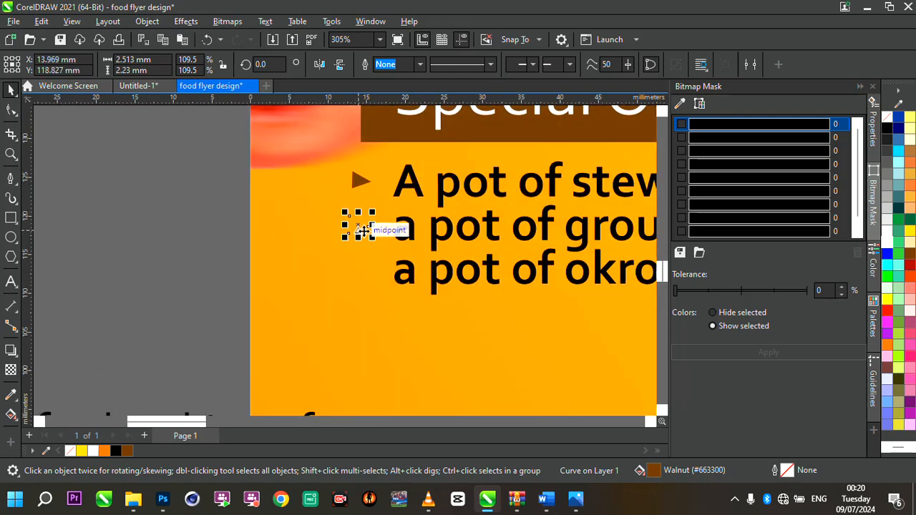
- Capitalize the first letter of 'a pot of groundnut soup' to 'A'
click(403, 231)
double_click(413, 231)
key(BackSpace)
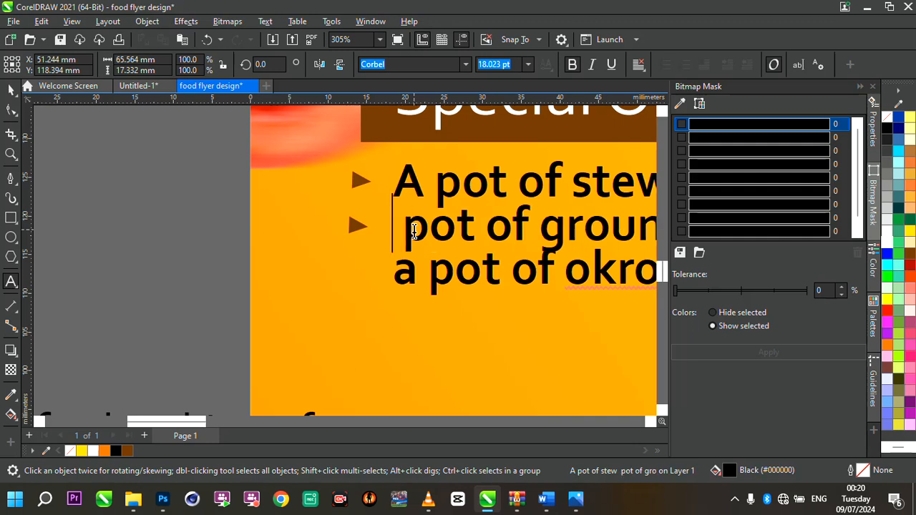
text(A)
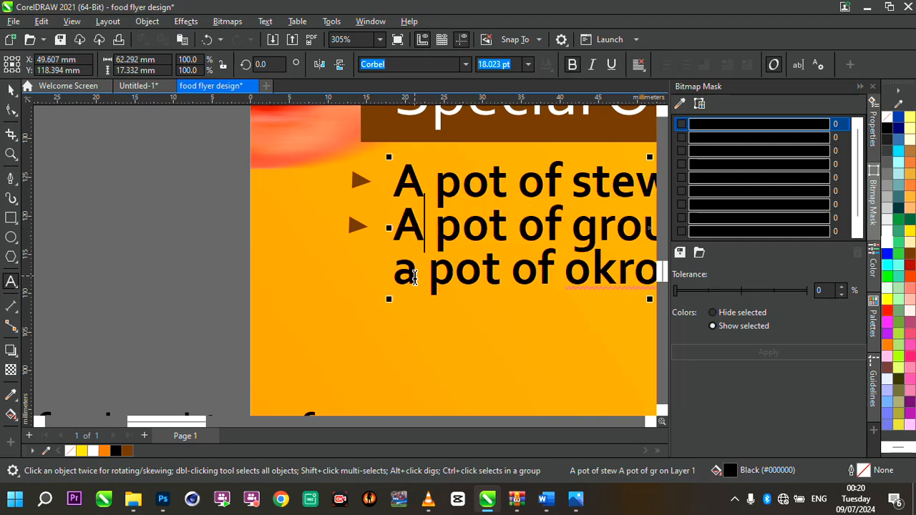
- Capitalize the first letter of 'a pot of okro soup' to 'A'
click(414, 277)
key(BackSpace)
text(A)
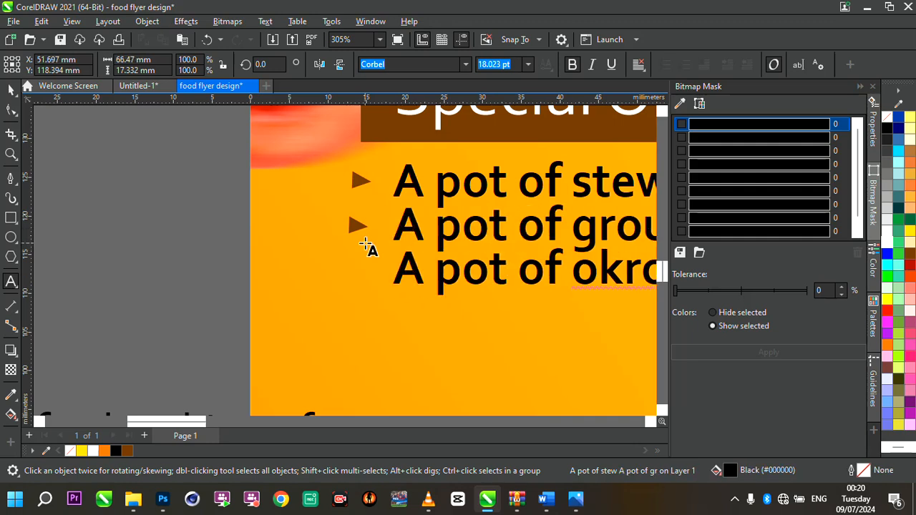
click(11, 91)
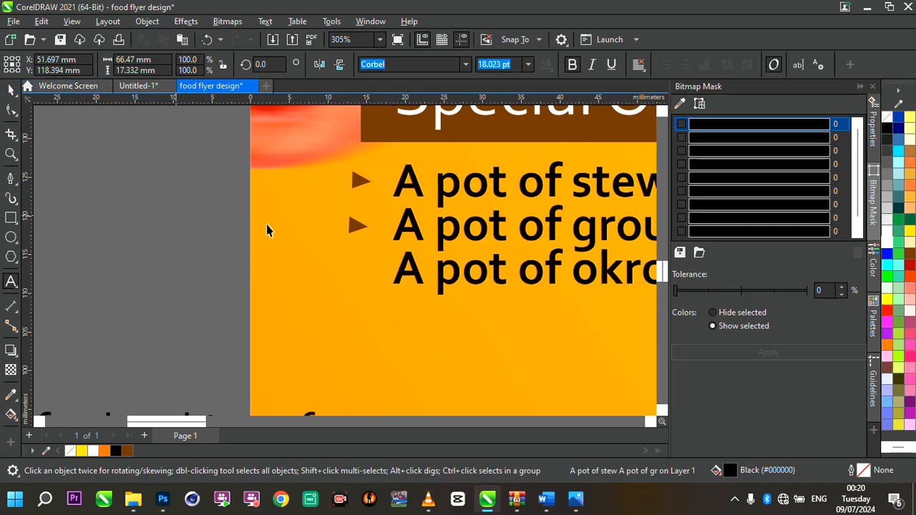
- Duplicate a brown bullet and place the copy before the 'A pot of okro soup' line
click(358, 224)
key(ctrl+d)
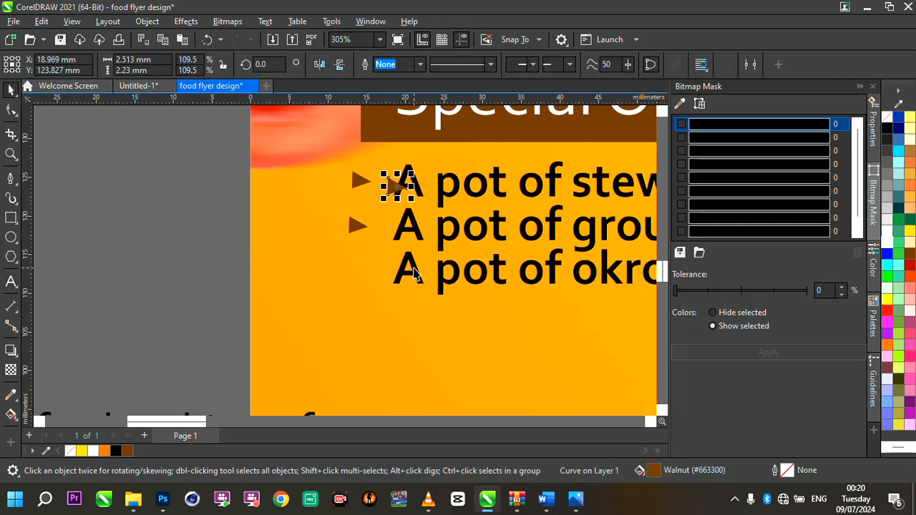
drag(397, 188, 361, 270)
- Align the special-order lines and their bullets to the left edge of the services list
drag(182, 141, 431, 334)
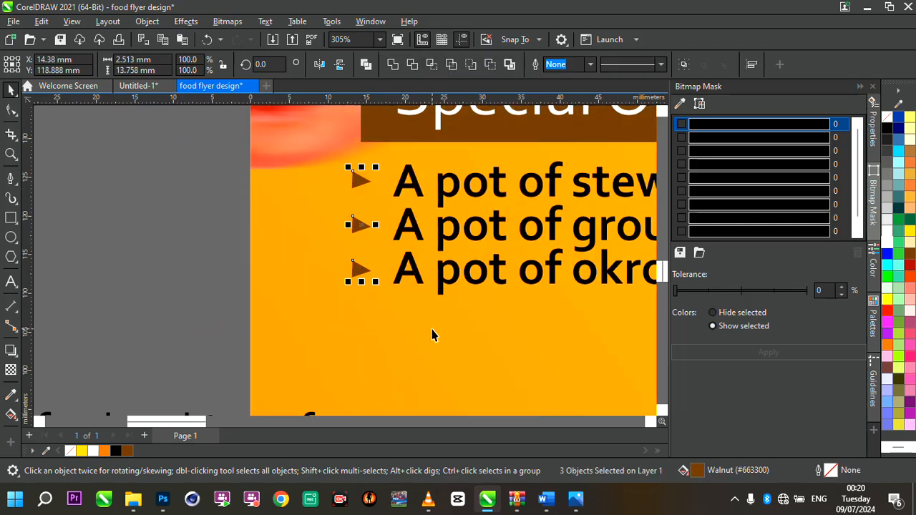
scroll(432, 334, down, 3)
scroll(501, 294, up, 2)
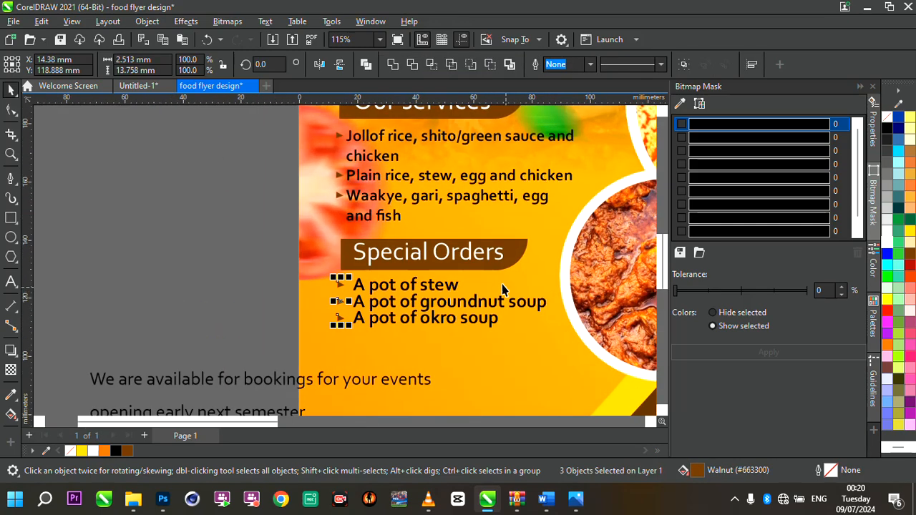
drag(246, 119, 350, 358)
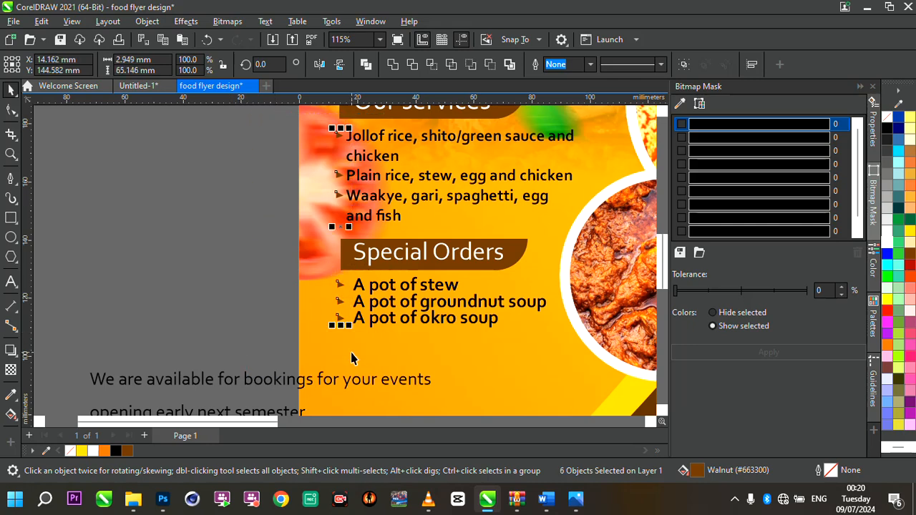
click(295, 299)
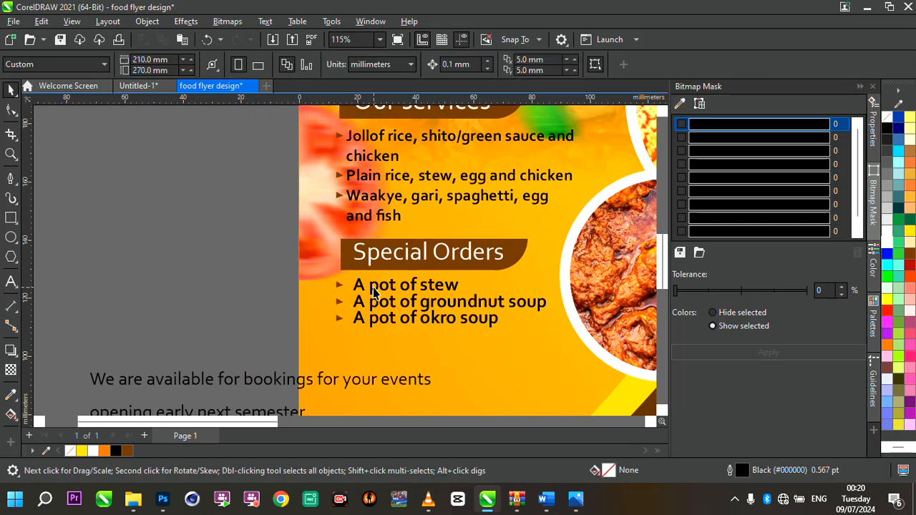
click(390, 290)
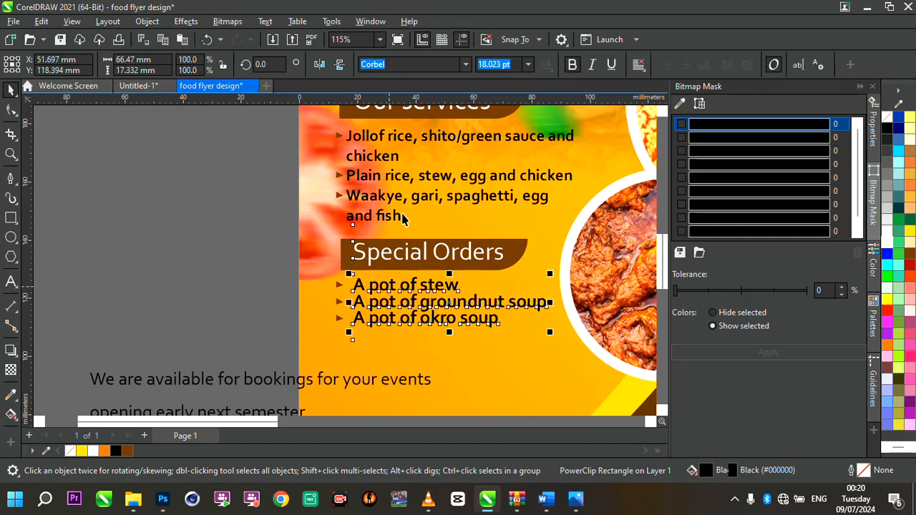
shift+click(415, 202)
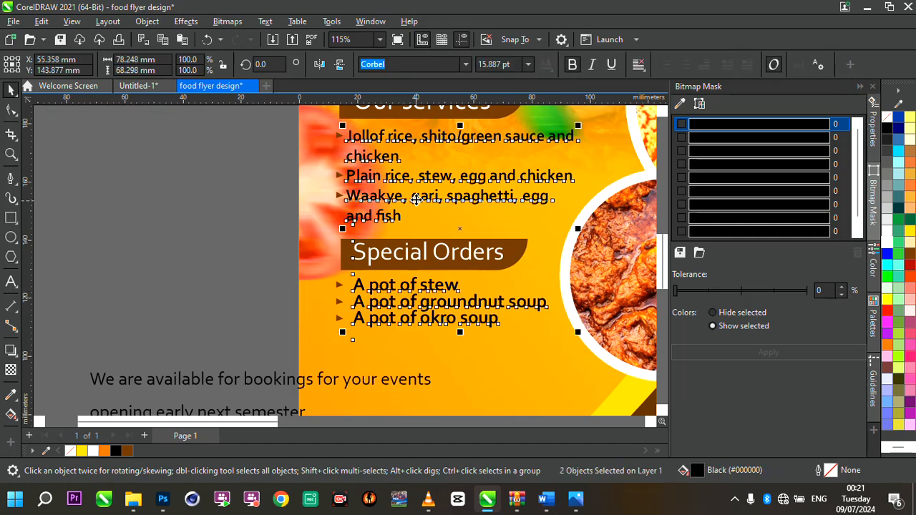
key(l)
scroll(410, 204, down, 3)
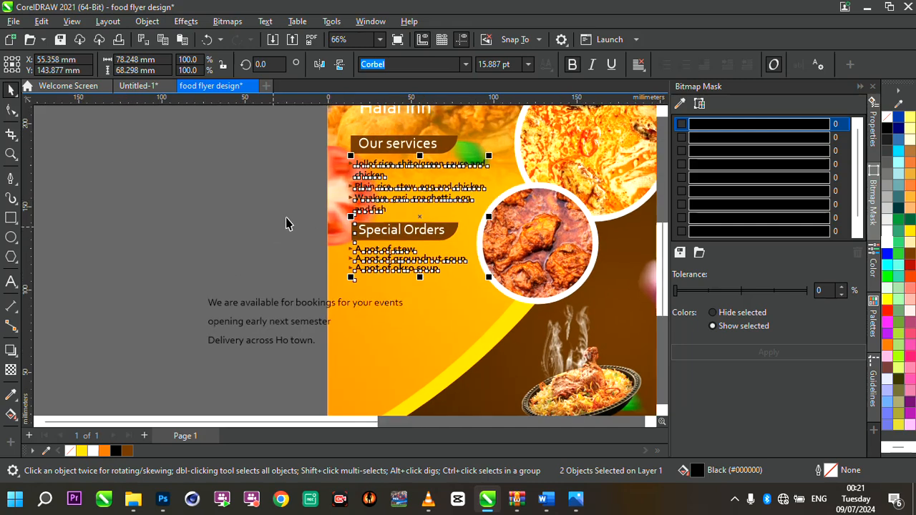
drag(285, 224, 480, 294)
scroll(417, 256, up, 5)
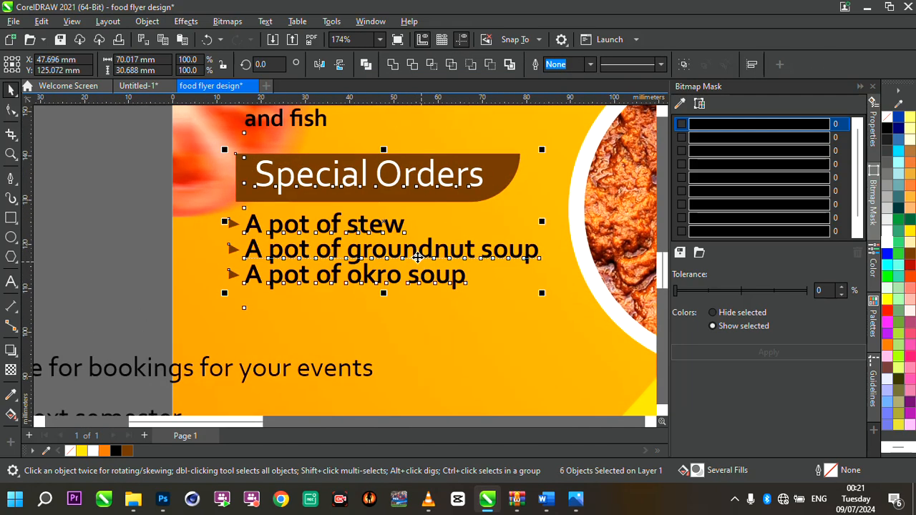
scroll(417, 256, down, 3)
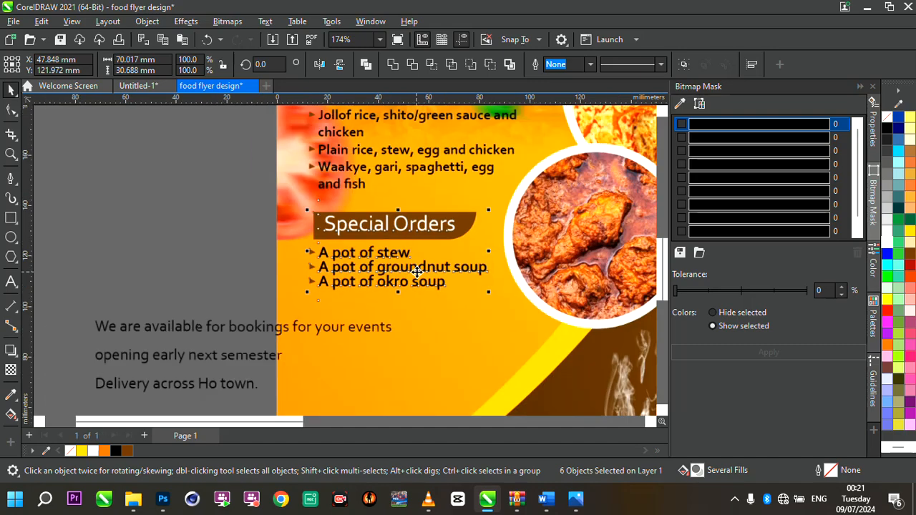
scroll(460, 268, down, 2)
scroll(448, 256, up, 3)
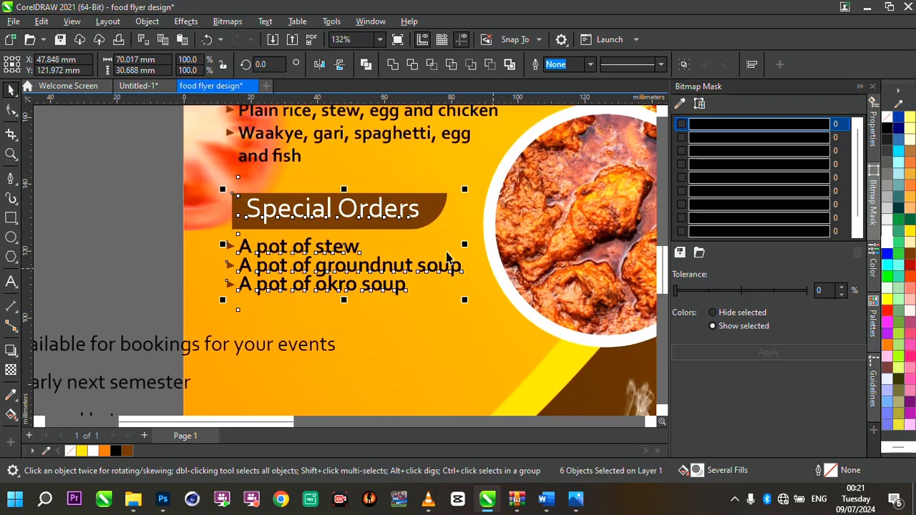
click(134, 243)
drag(133, 248, 248, 295)
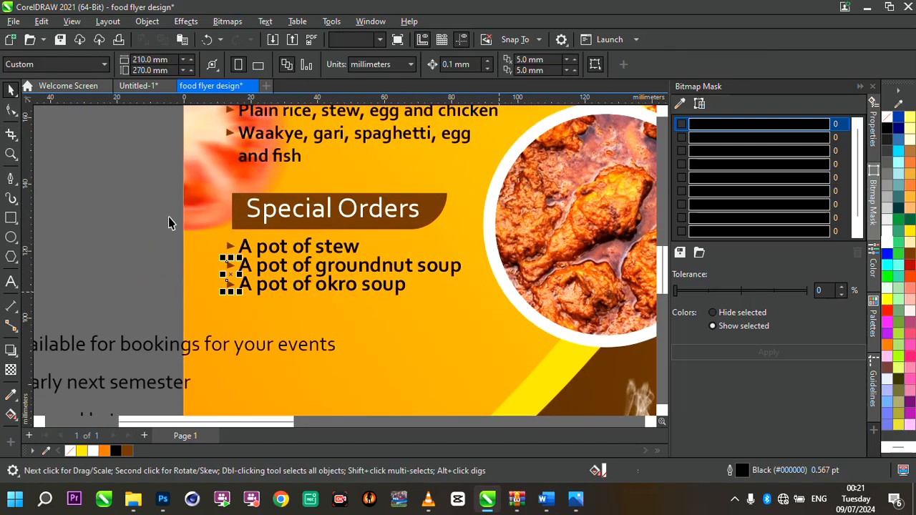
drag(155, 226, 494, 321)
scroll(370, 268, up, 5)
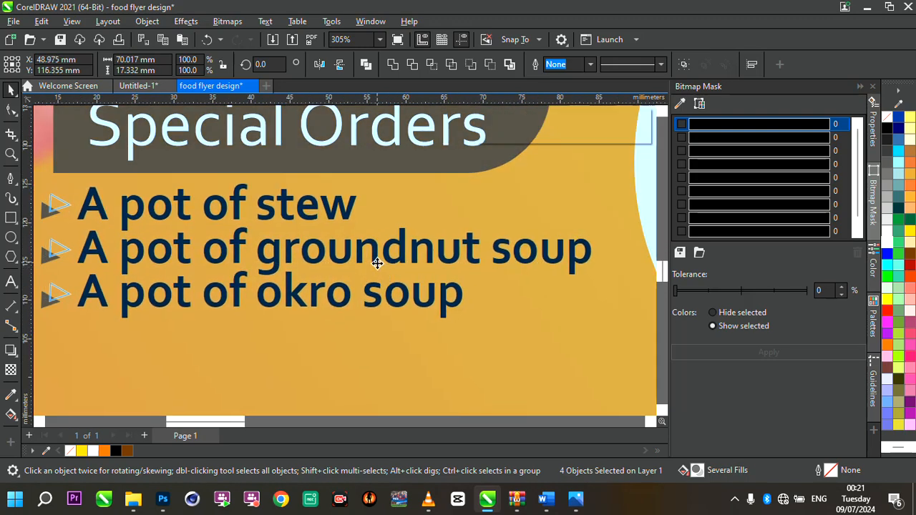
scroll(372, 266, down, 2)
scroll(377, 264, down, 4)
click(171, 226)
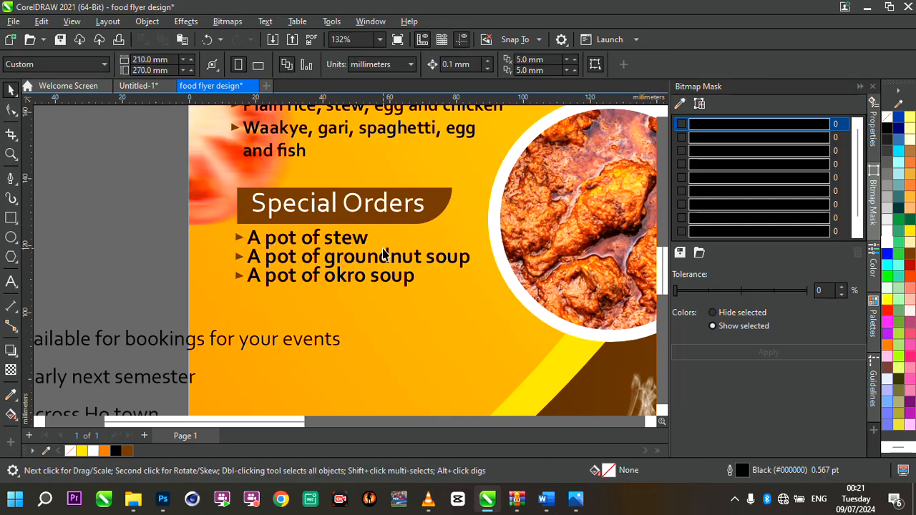
- Cut the 'We are available for bookings for your events' line and paste it onto the flyer below the special orders
scroll(383, 249, down, 3)
scroll(423, 270, up, 1)
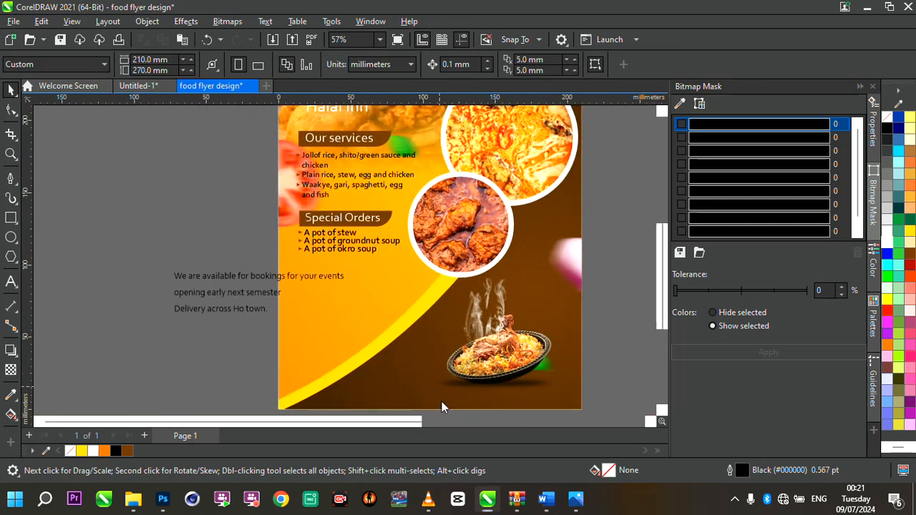
double_click(265, 283)
scroll(264, 282, up, 2)
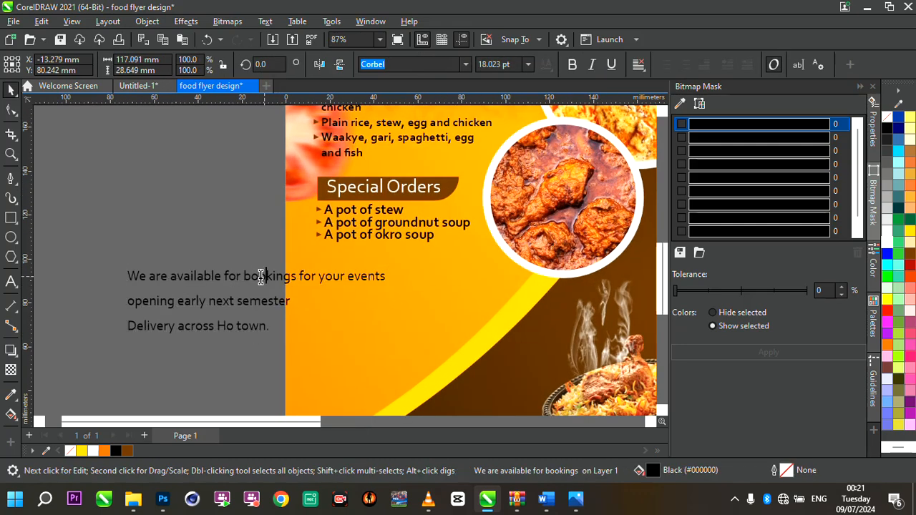
drag(130, 278, 386, 281)
key(ctrl+c)
key(Delete)
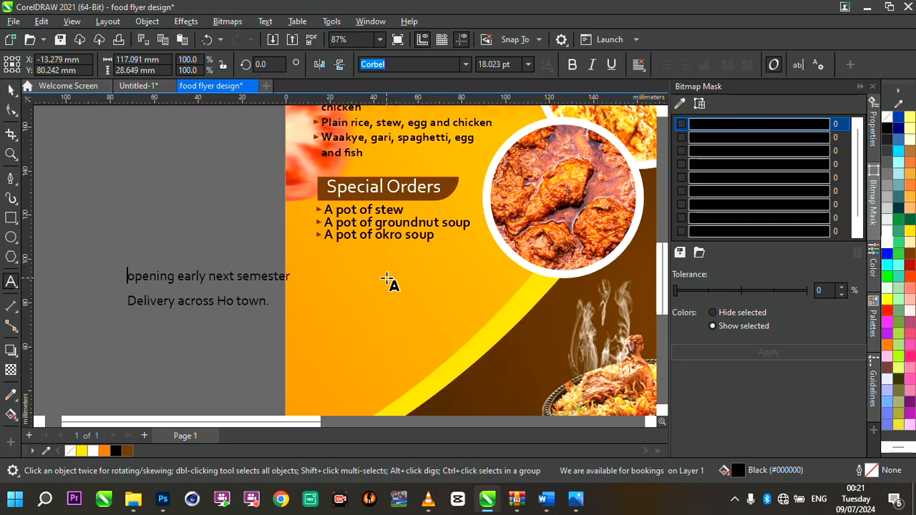
click(353, 259)
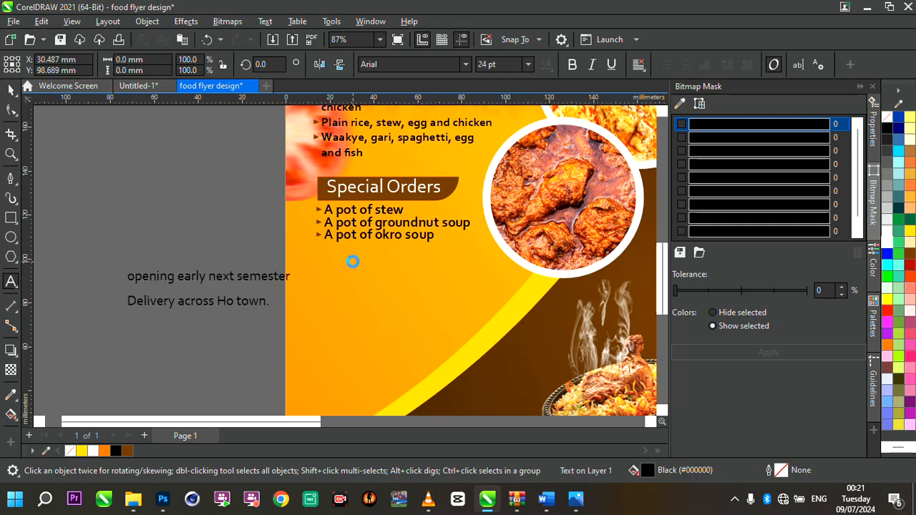
key(ctrl+v)
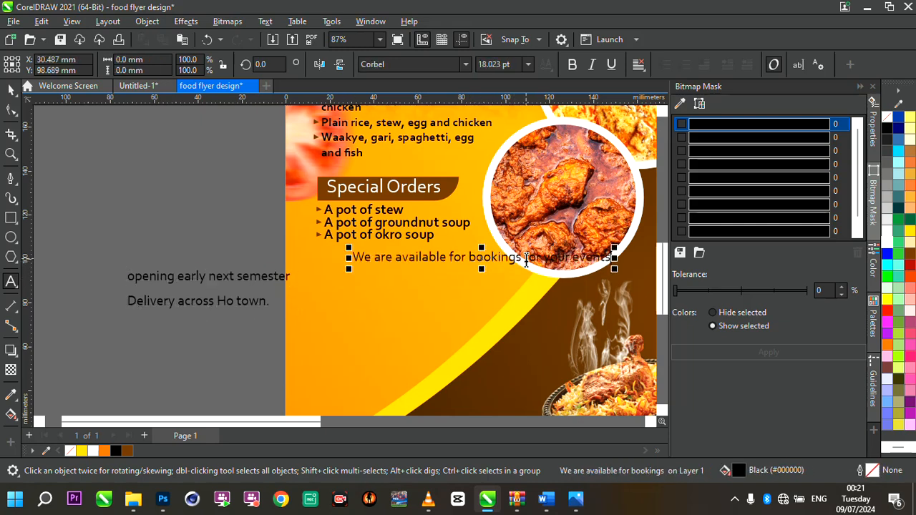
- Break the booking text into two lines, enlarge it to about 21.9 pt, and position it under the special orders
click(526, 259)
key(Return)
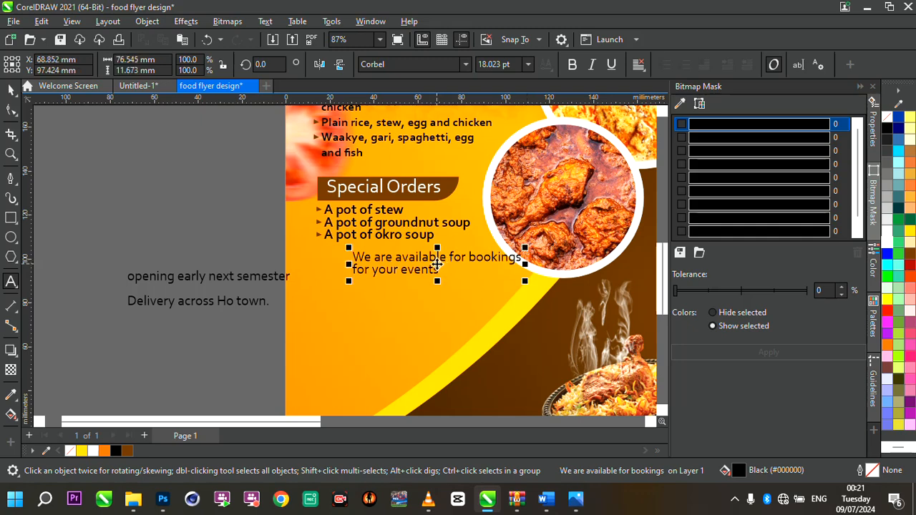
drag(437, 265, 407, 272)
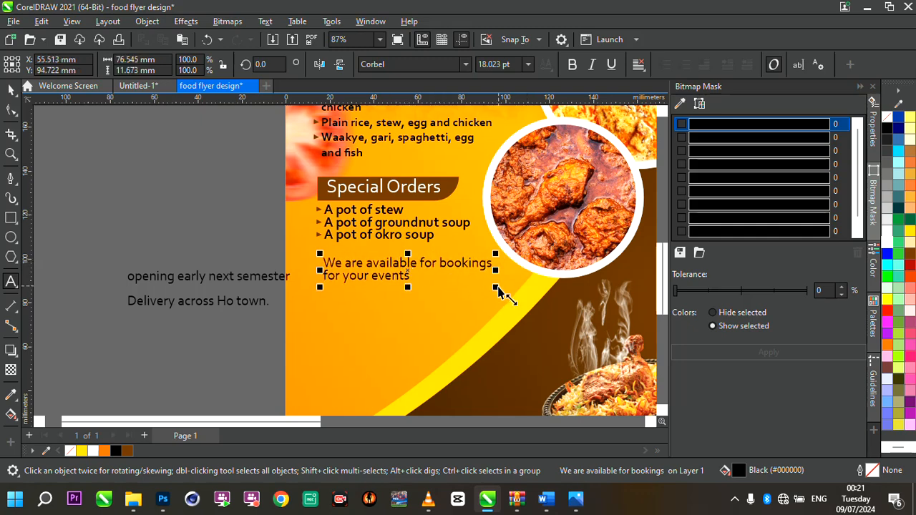
drag(499, 291, 534, 296)
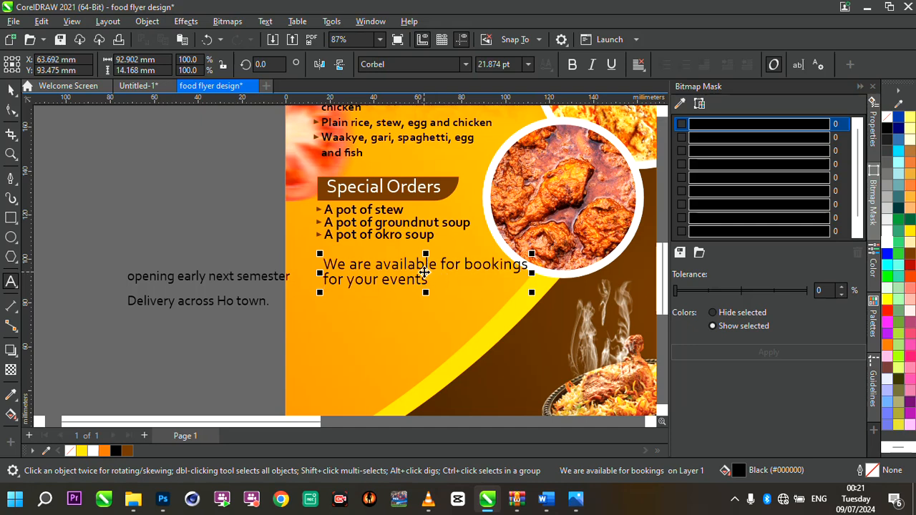
drag(424, 272, 415, 272)
- Move the line break so the text reads 'We are available for' and 'bookings for your events'
click(458, 265)
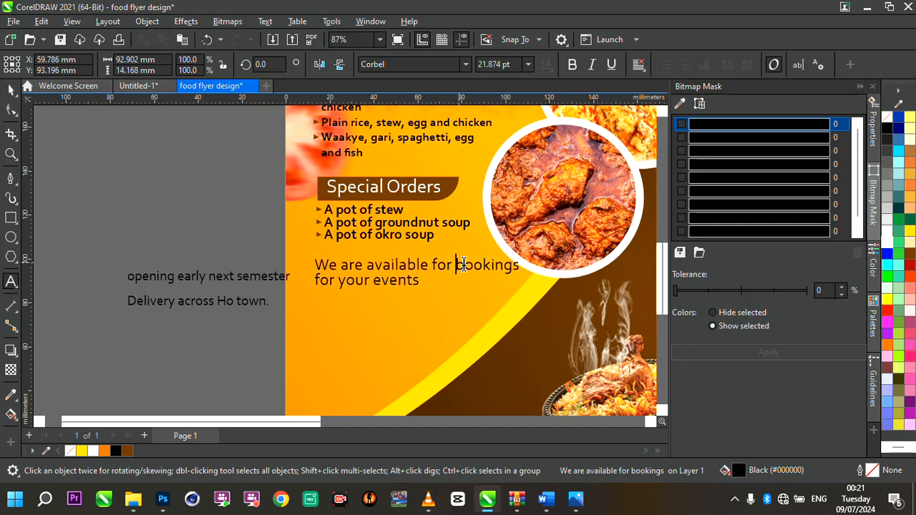
key(Return)
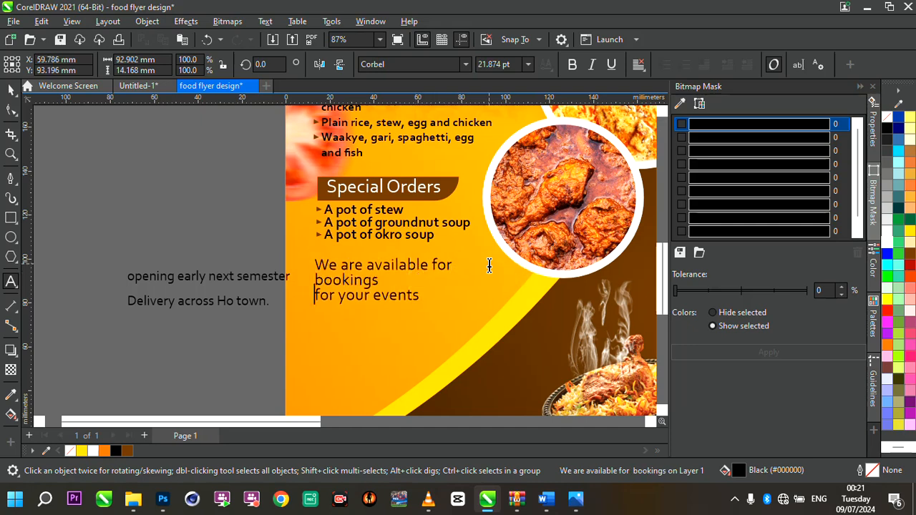
key(BackSpace)
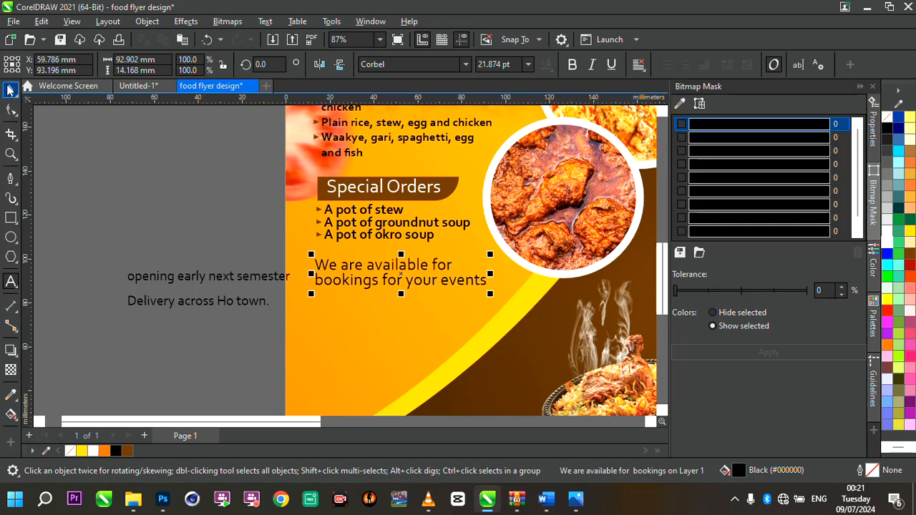
- Make the booking text bold and enlarge it to about 23.6 pt
click(10, 90)
click(573, 65)
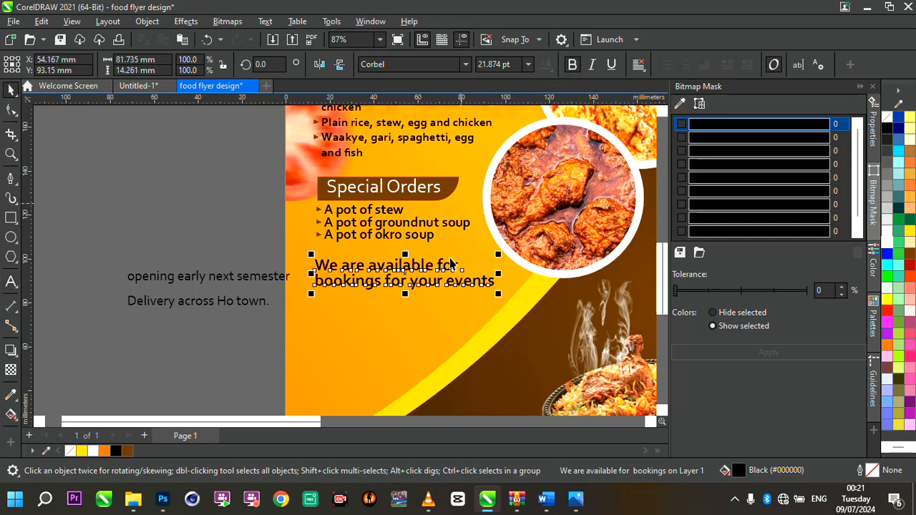
drag(498, 295, 515, 302)
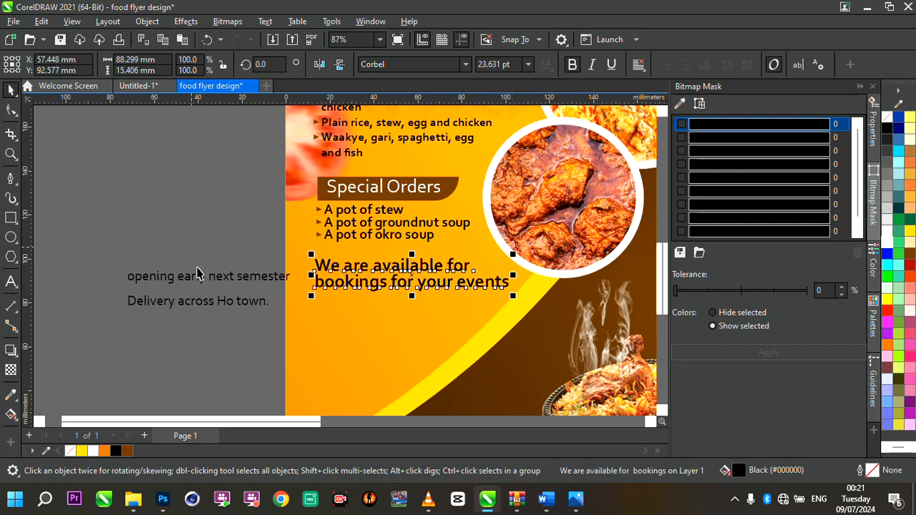
- Cut the 'opening early next semester' line and paste it as a separate text object near the flyer's left edge
click(224, 280)
drag(187, 282, 129, 282)
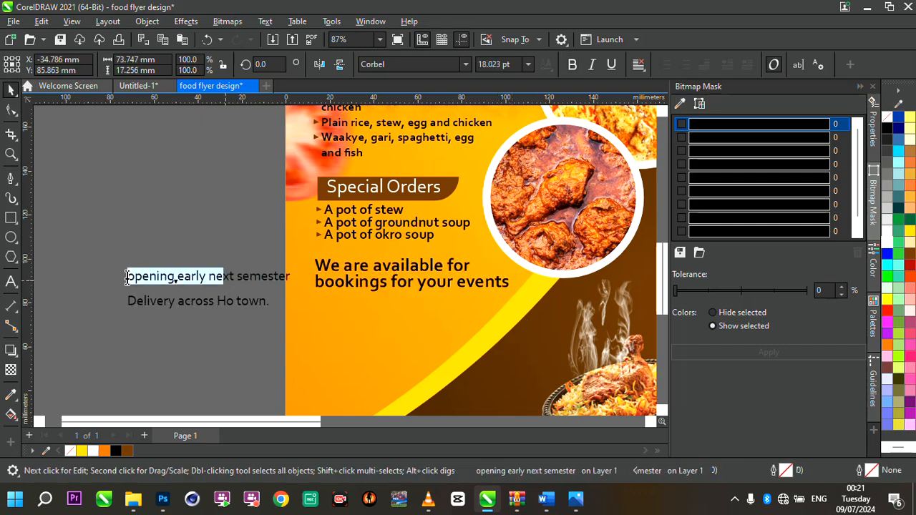
click(128, 281)
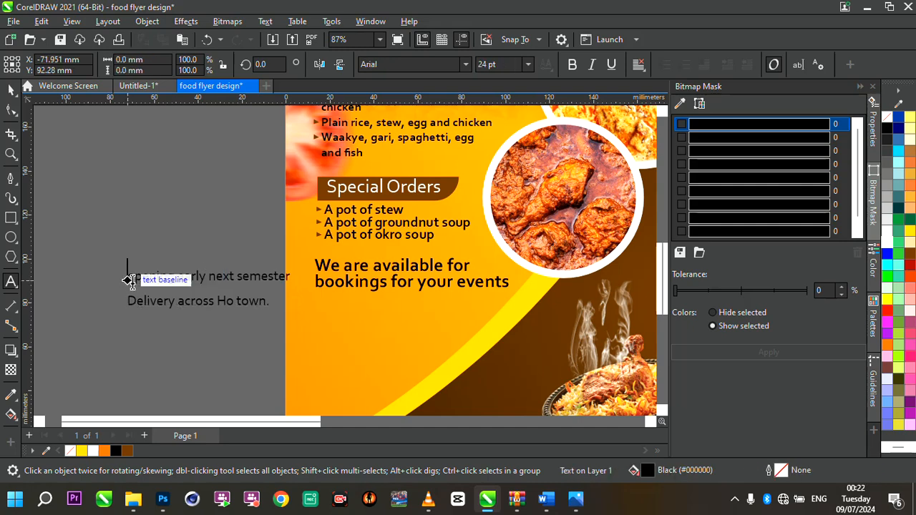
click(150, 277)
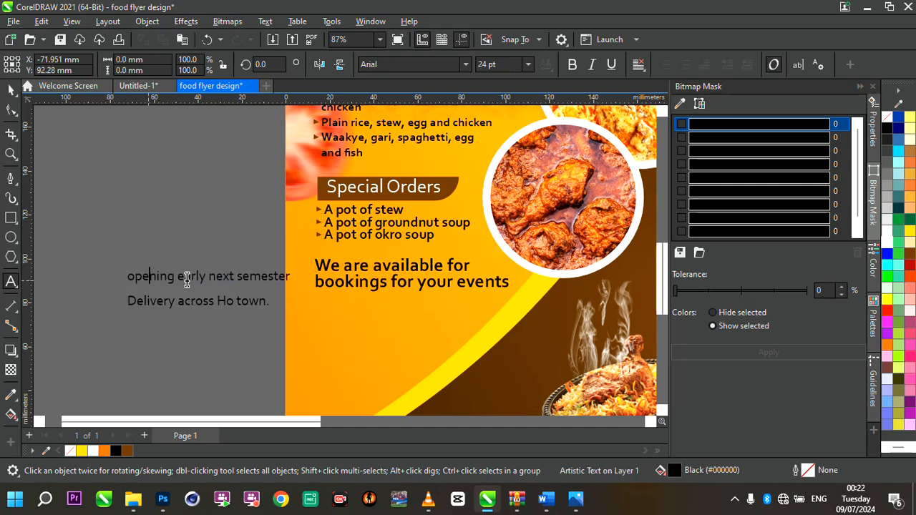
key(Escape)
drag(127, 277, 301, 276)
key(ctrl+c)
key(Delete)
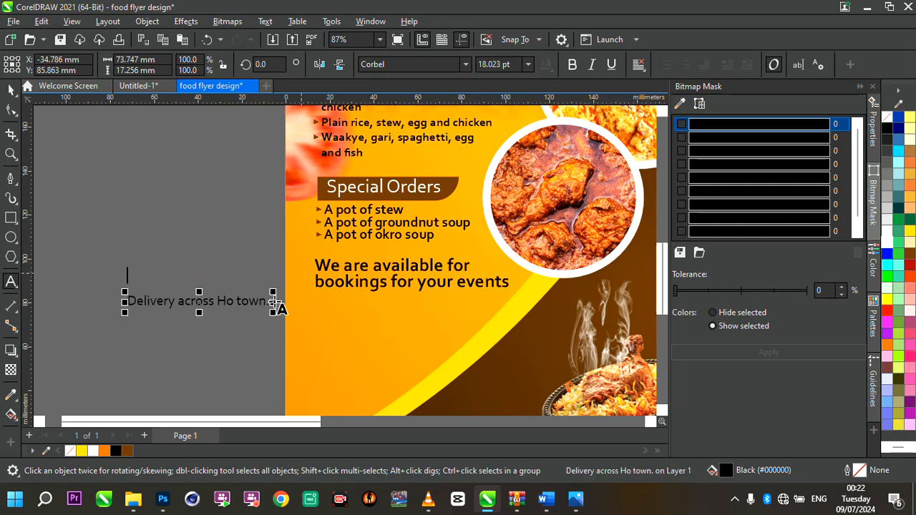
click(247, 340)
key(ctrl+v)
key(Escape)
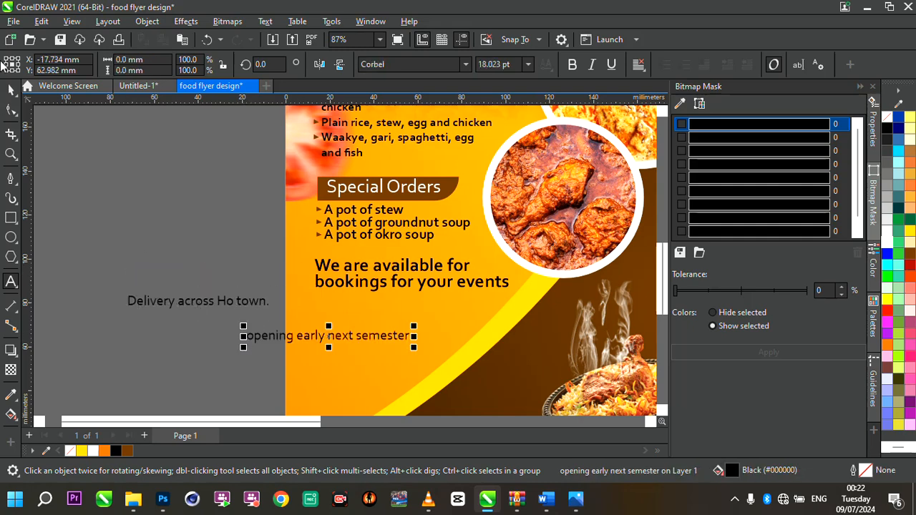
key(space)
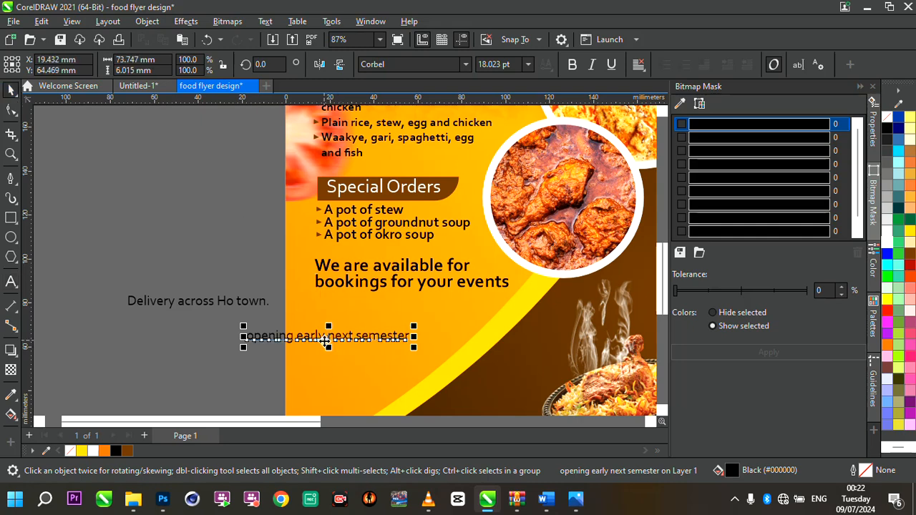
- Move the 'opening early next semester' text under the booking text and change it to UPPERCASE
drag(325, 342, 393, 320)
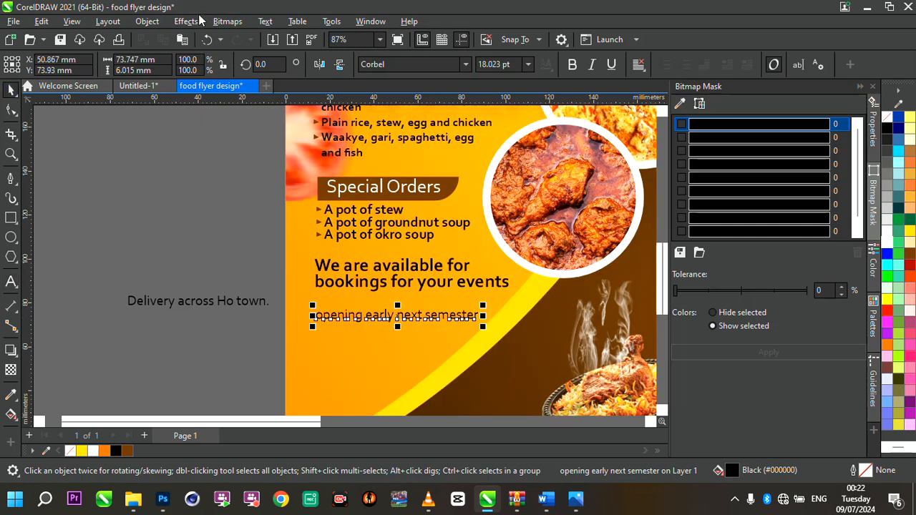
click(267, 22)
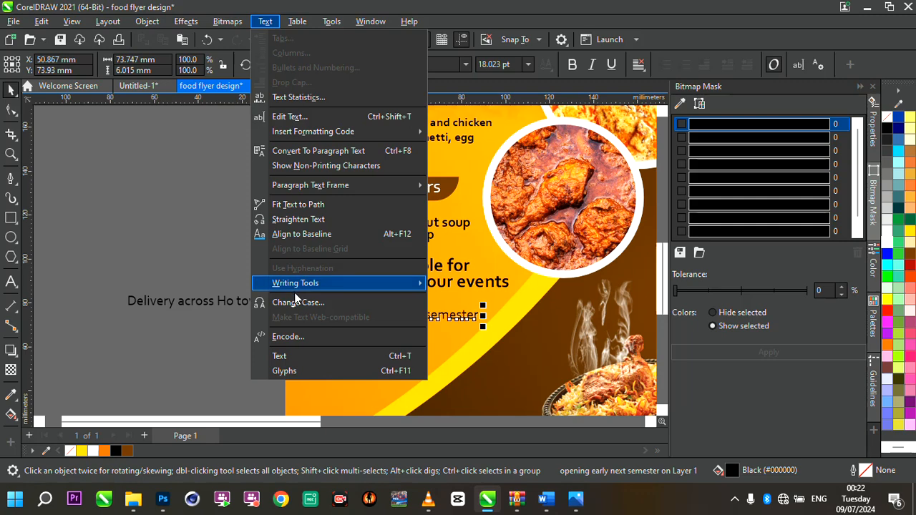
click(299, 303)
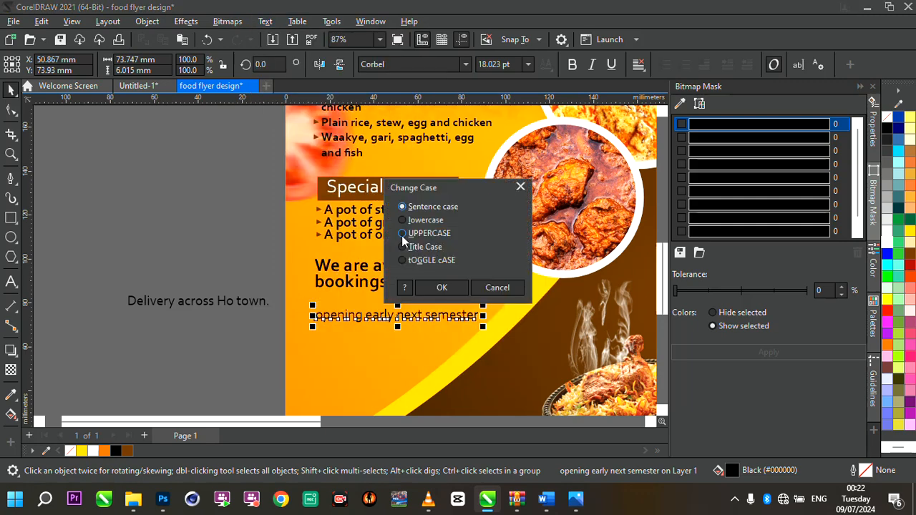
click(403, 234)
click(439, 289)
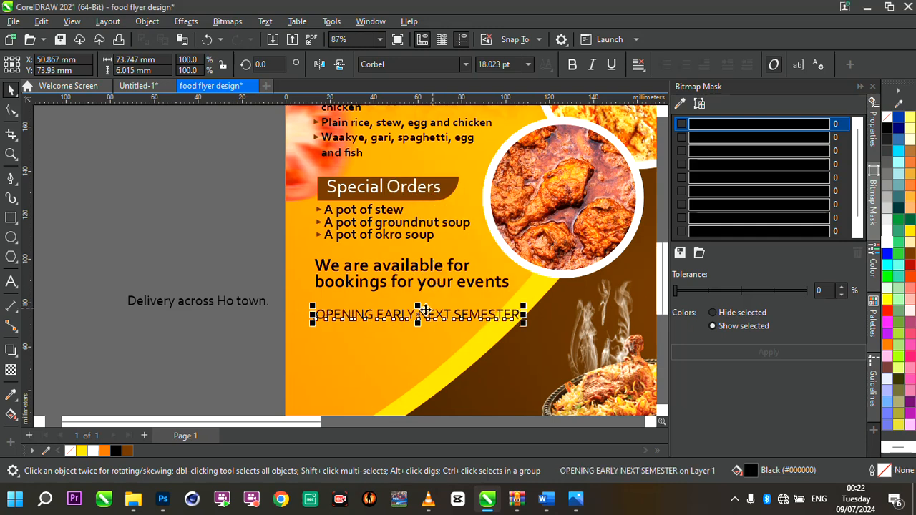
- Break the opening text into two lines after 'EARLY'
double_click(421, 314)
key(Return)
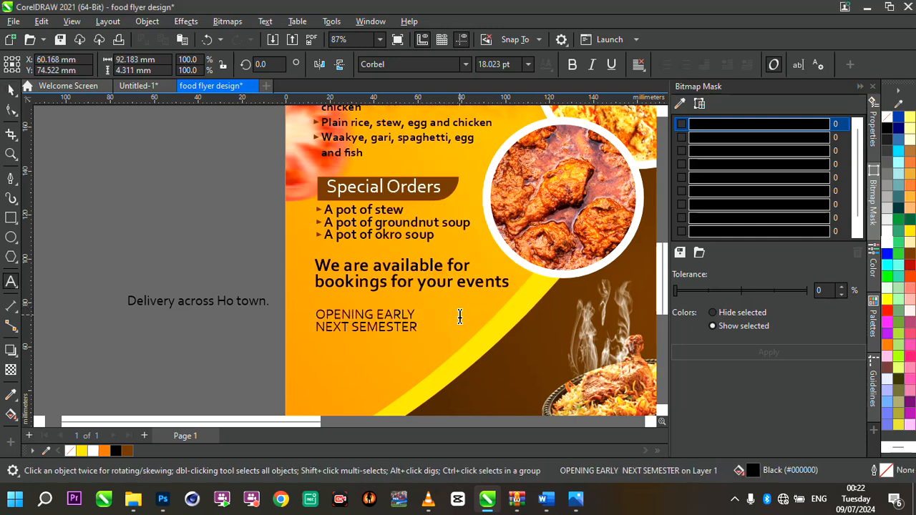
click(8, 92)
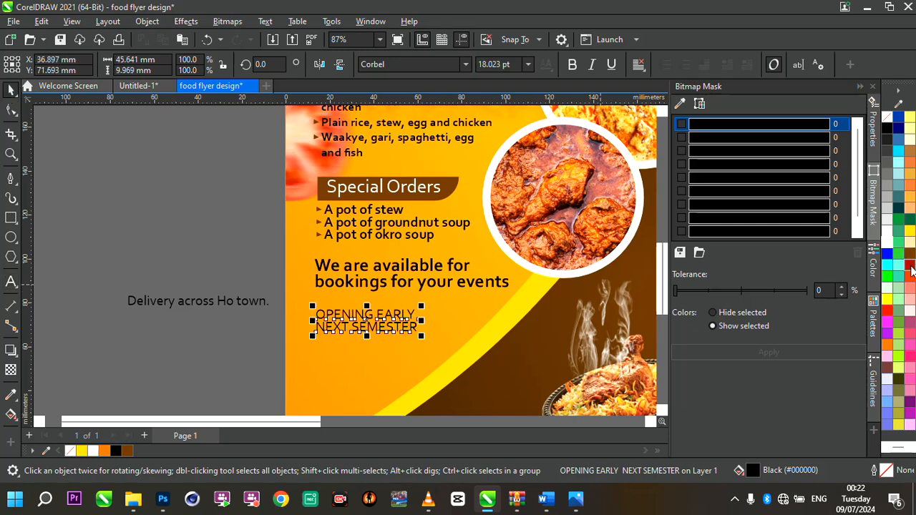
- Colour the opening text dark red and scale it to about 25 pt under the booking text
click(911, 269)
drag(421, 334, 478, 362)
drag(415, 320, 416, 314)
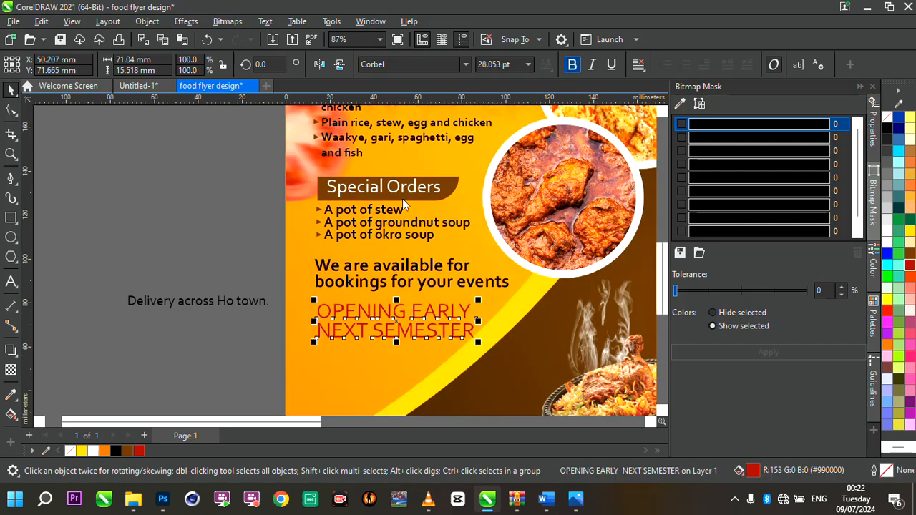
scroll(403, 199, down, 2)
scroll(438, 224, up, 4)
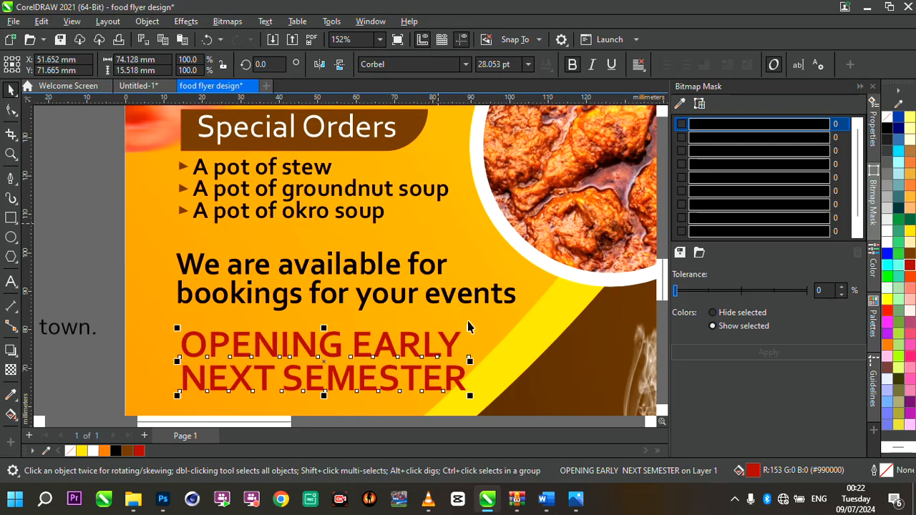
drag(472, 331, 441, 337)
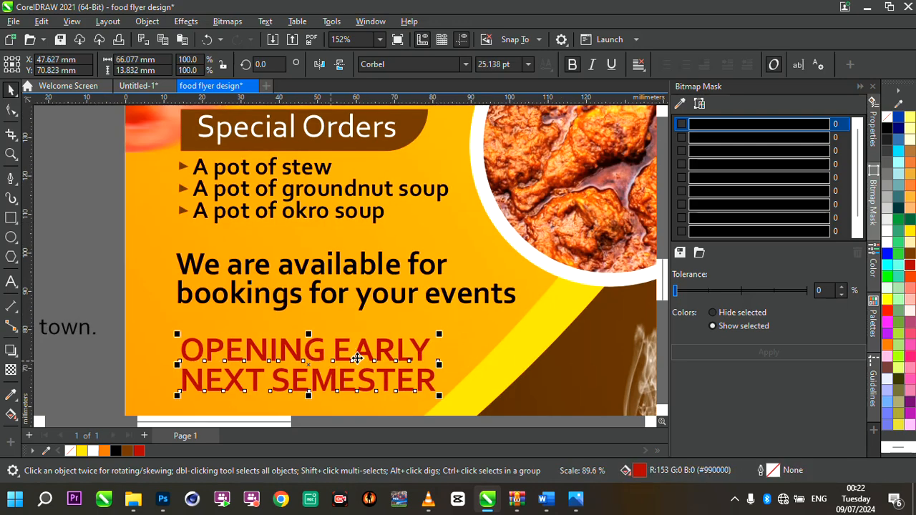
drag(358, 357, 354, 352)
- Examine the flyer's overall layout around the opening text
scroll(355, 352, down, 5)
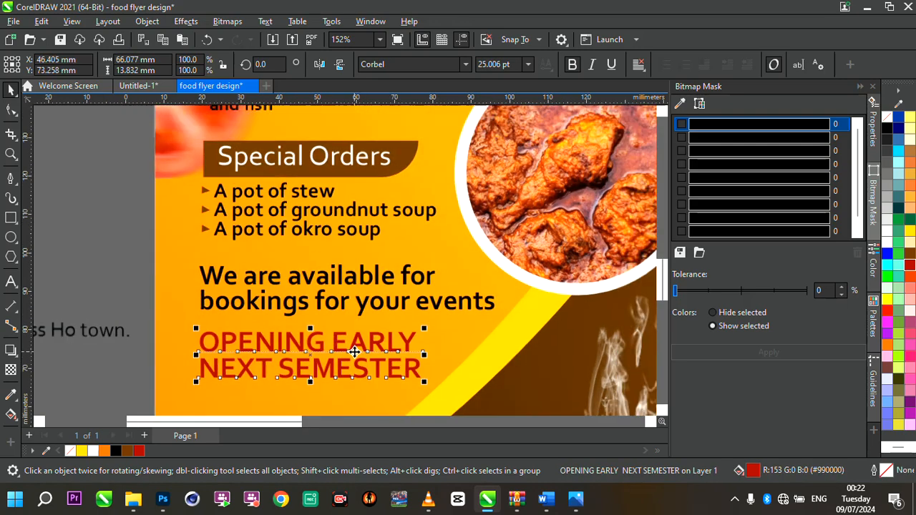
scroll(440, 364, up, 1)
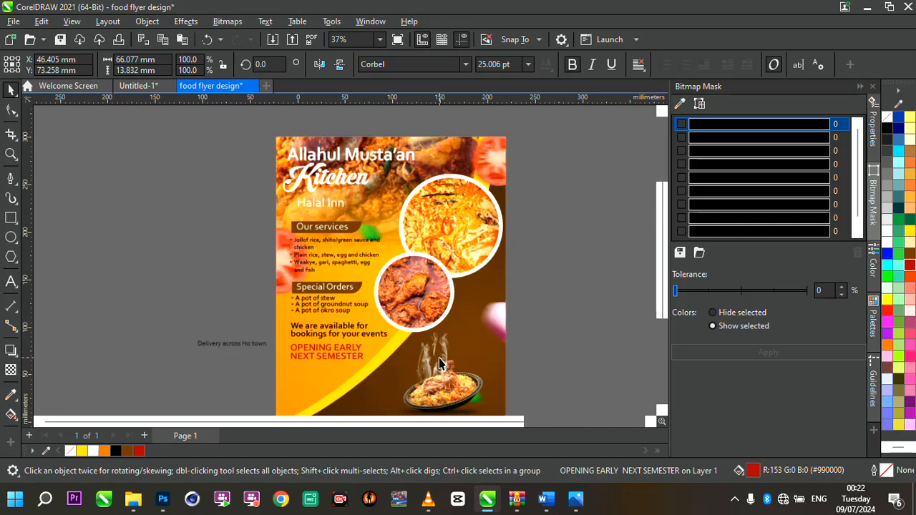
click(391, 354)
ctrl+click(387, 348)
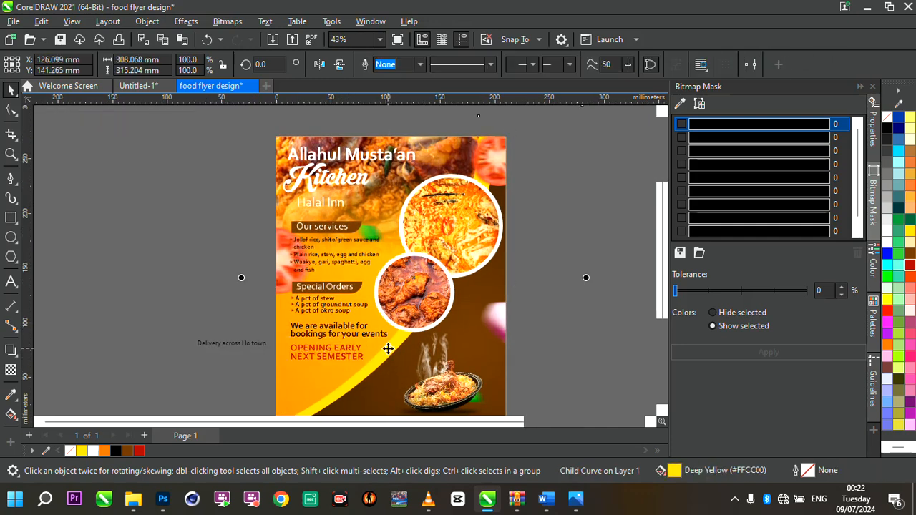
key(Escape)
scroll(363, 325, down, 2)
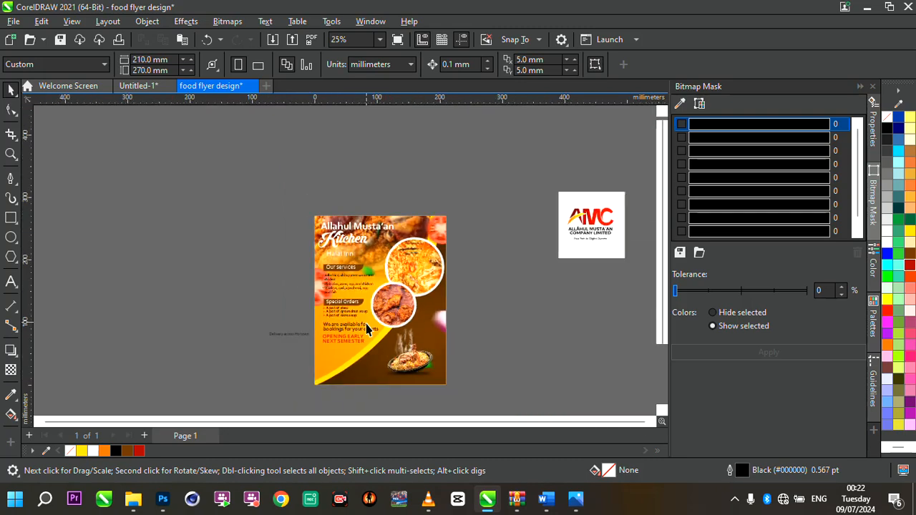
scroll(367, 351, up, 3)
click(332, 314)
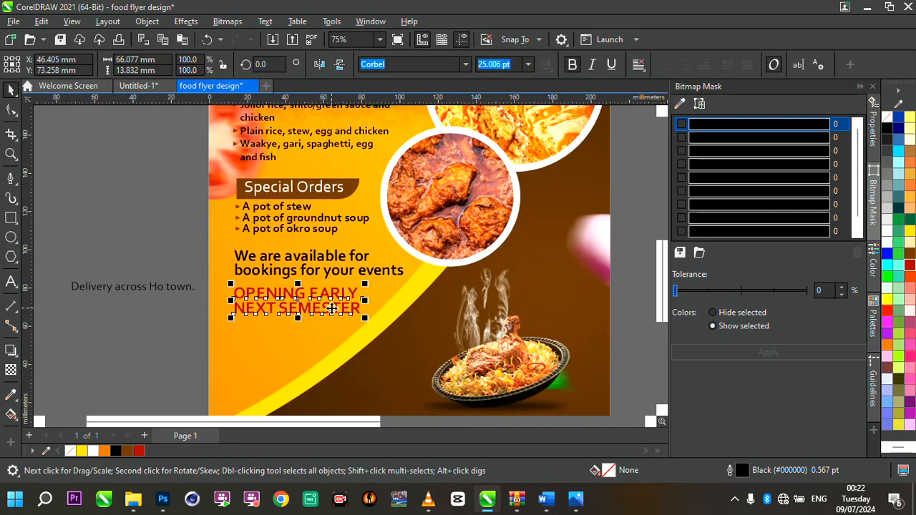
scroll(331, 314, down, 3)
scroll(348, 309, up, 3)
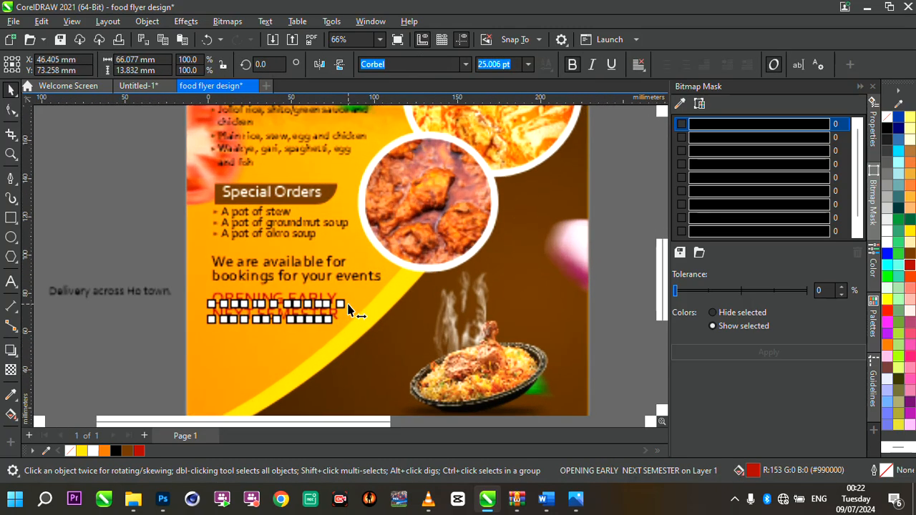
key(Escape)
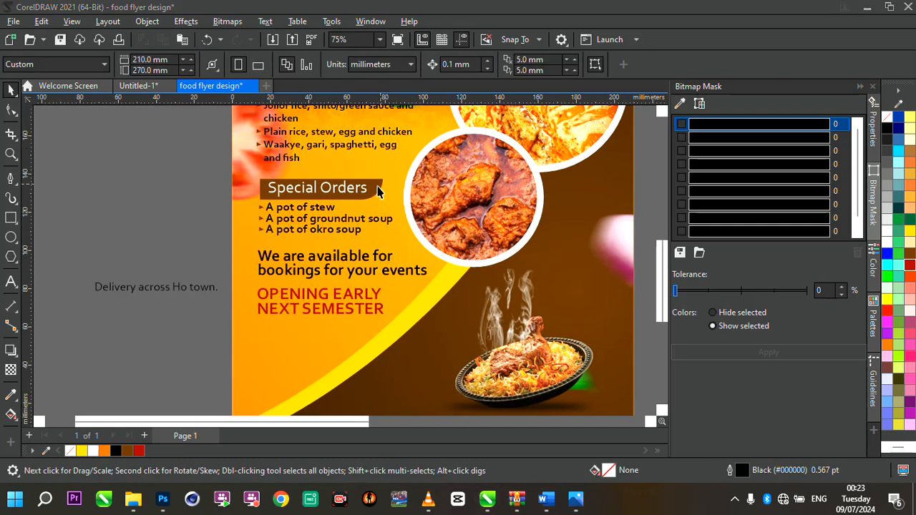
- Copy the brown Special Orders banner shape to just below the opening text
click(378, 190)
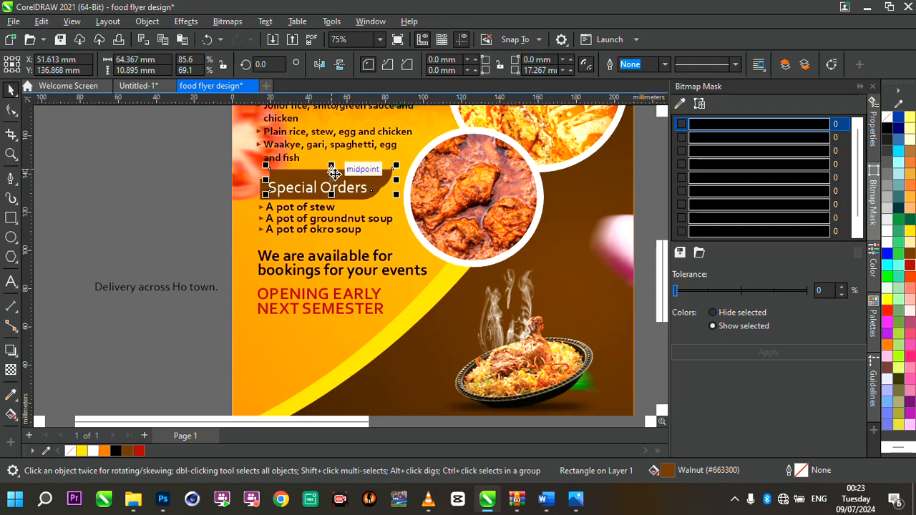
drag(325, 161, 319, 330)
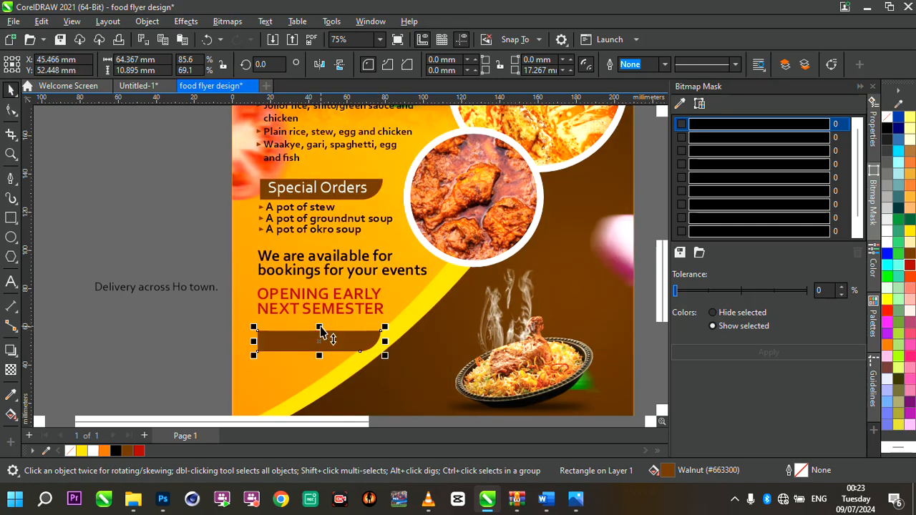
- Move the 'Delivery across Ho town.' text onto the new banner and make it white
click(170, 289)
drag(170, 290, 331, 345)
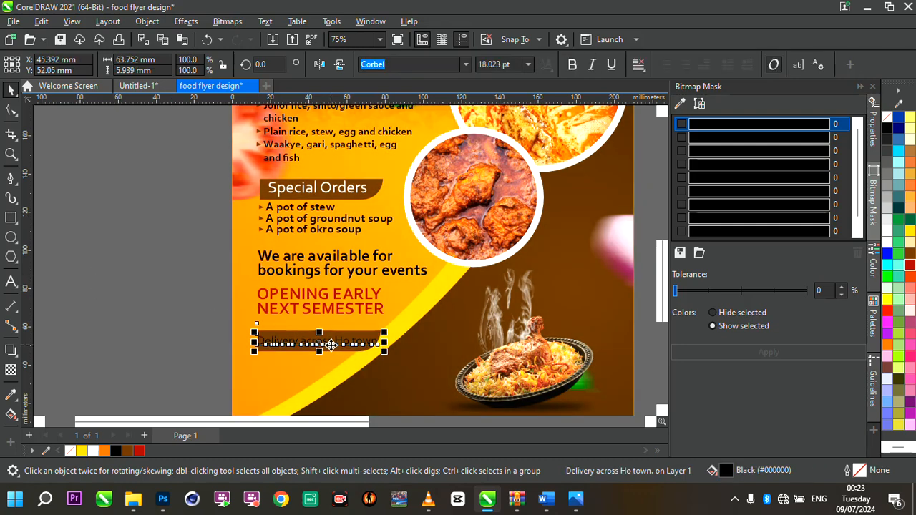
click(386, 340)
drag(394, 348, 401, 351)
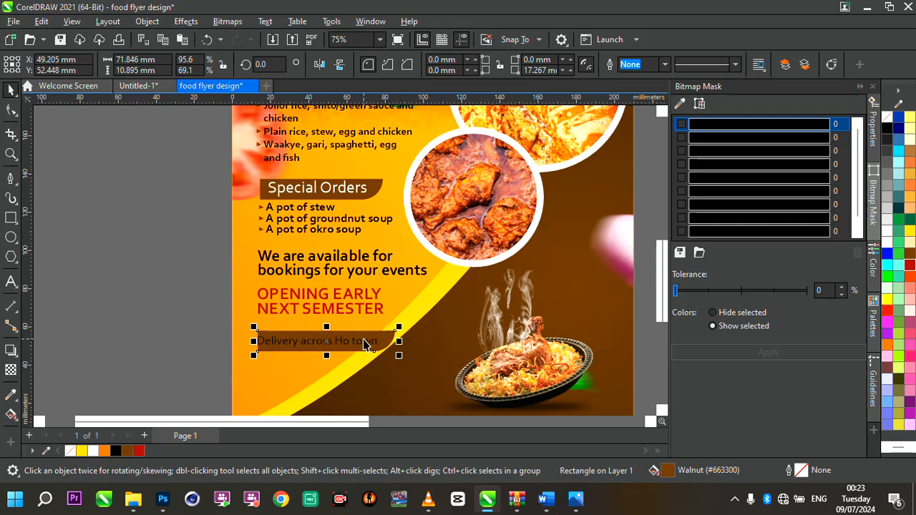
click(364, 342)
click(93, 452)
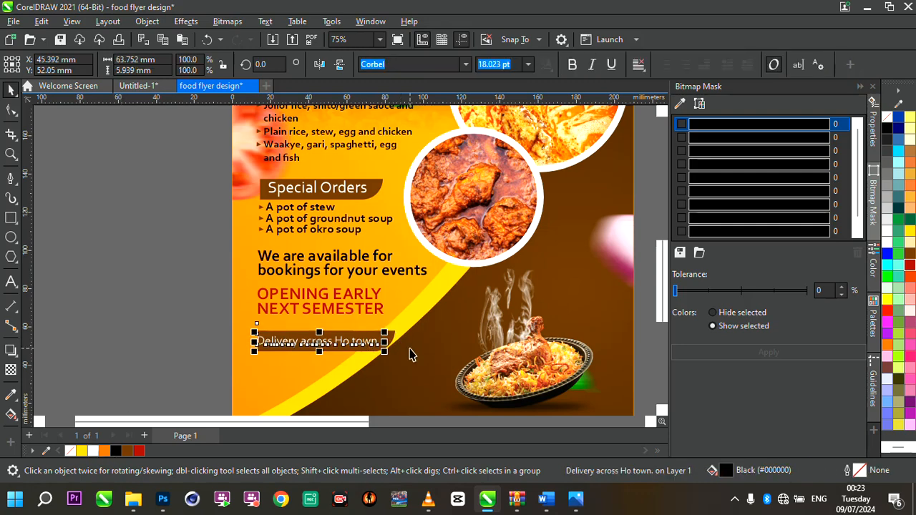
- Resize the delivery text to about 17.8 pt and centre it within the banner
scroll(408, 351, up, 2)
drag(363, 325, 372, 323)
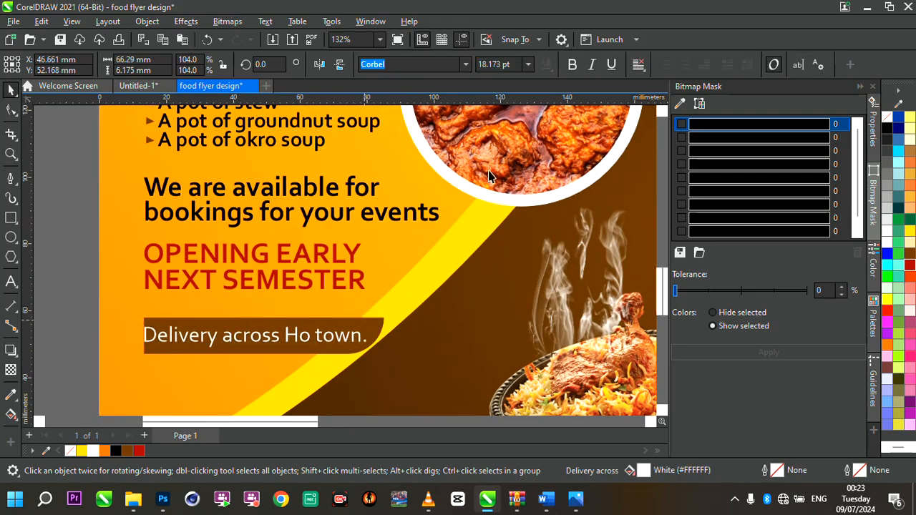
scroll(498, 249, down, 3)
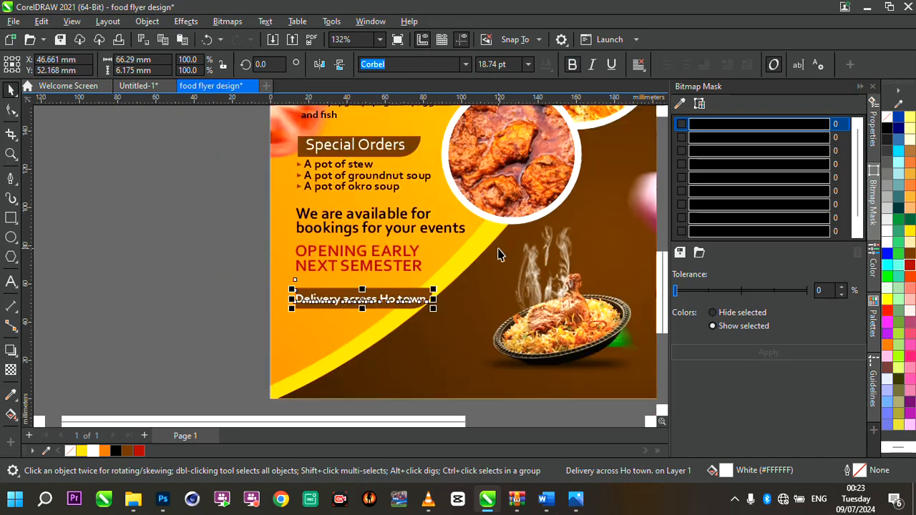
scroll(430, 312, up, 4)
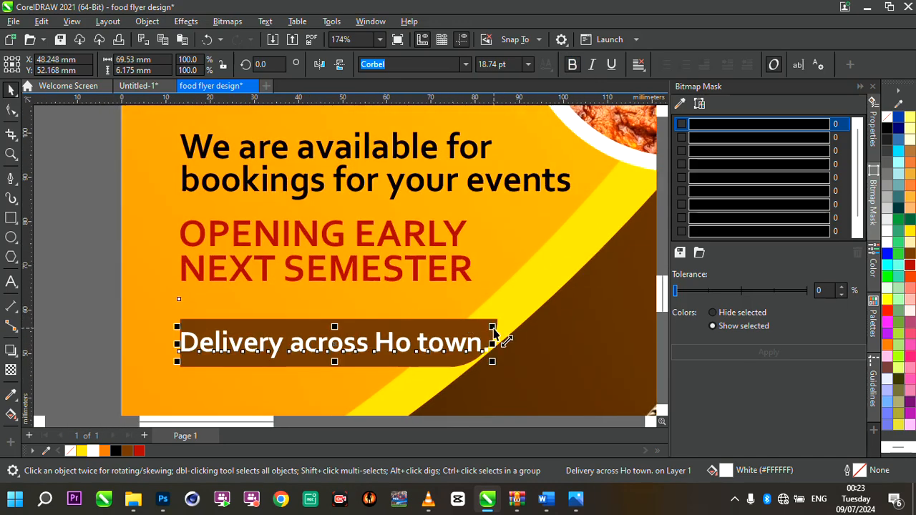
drag(494, 331, 478, 331)
click(413, 346)
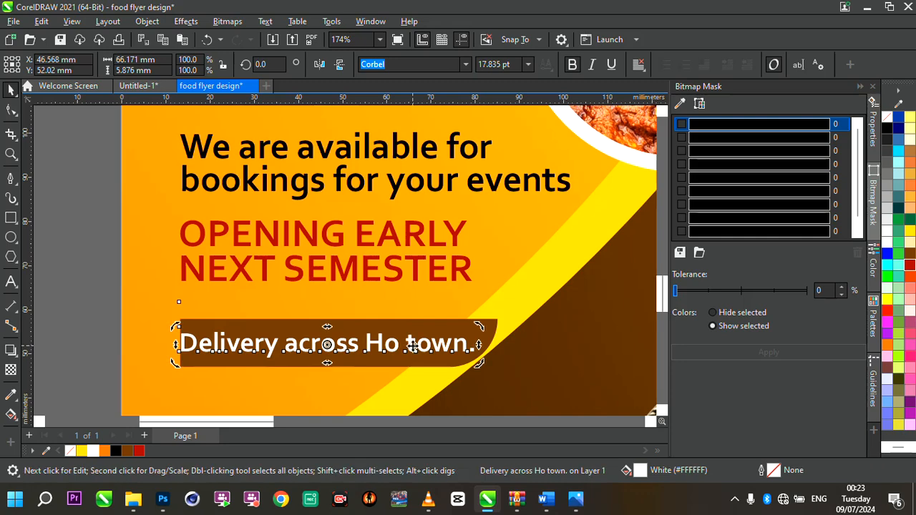
click(413, 346)
drag(413, 346, 418, 344)
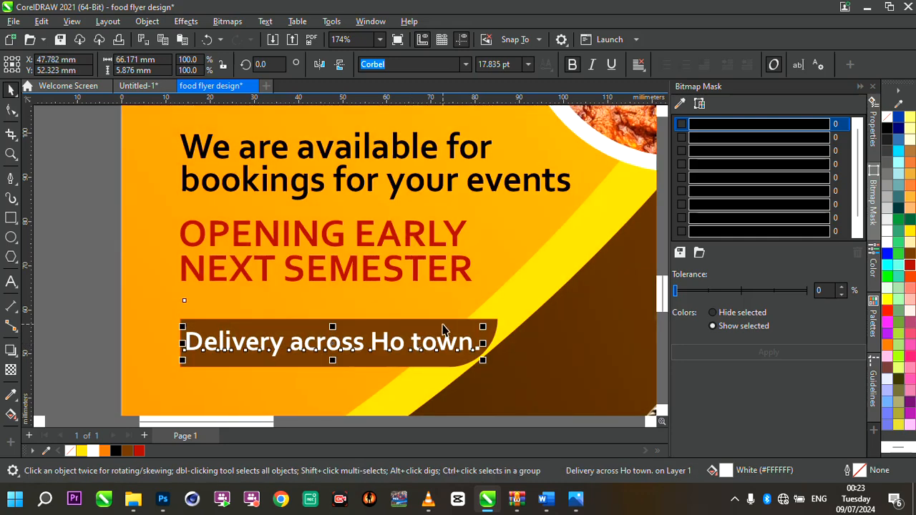
- Review the section banners and the delivery banner across the whole flyer
scroll(443, 329, down, 5)
click(443, 331)
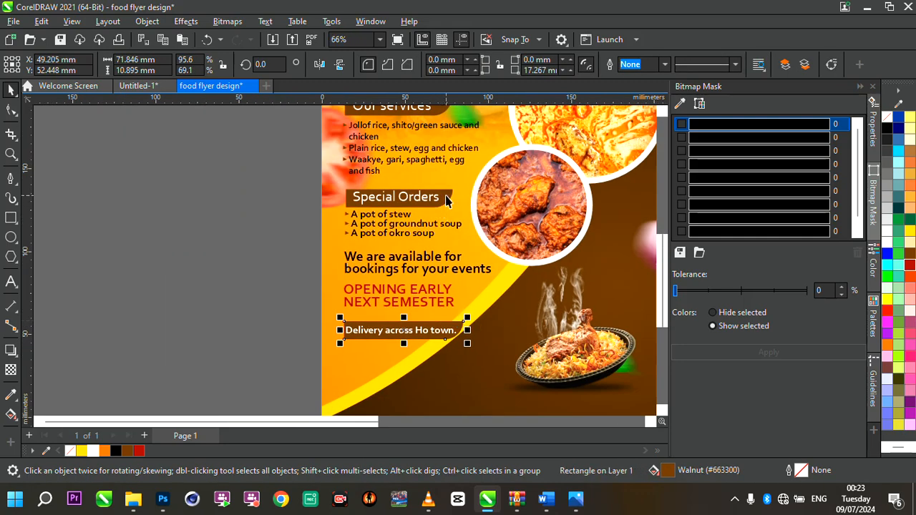
shift+click(444, 199)
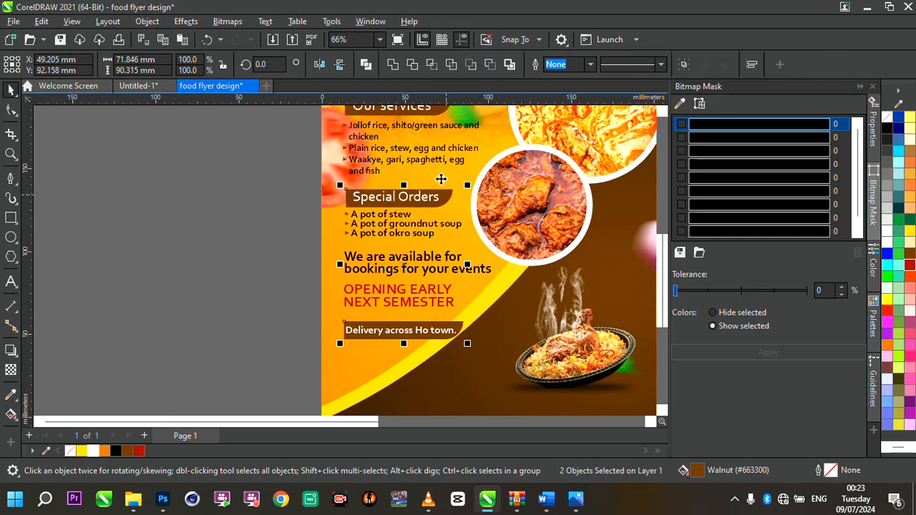
shift+click(437, 108)
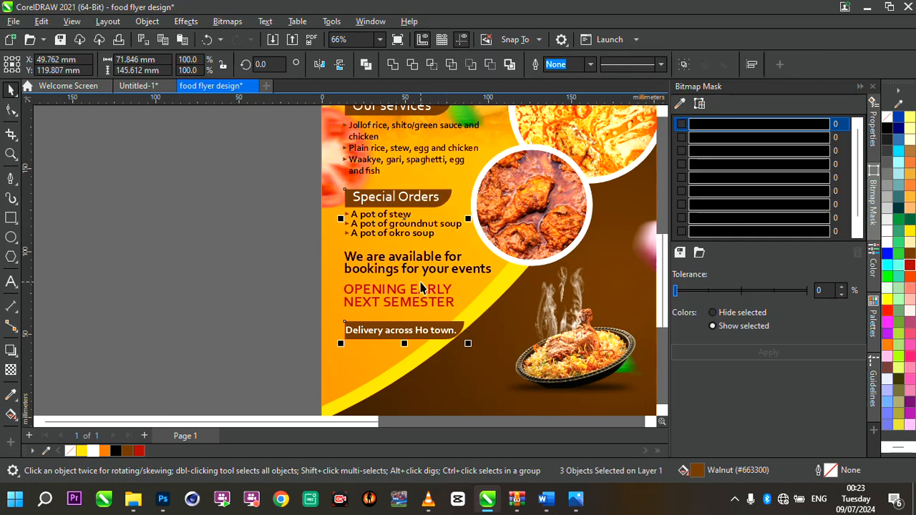
scroll(421, 287, down, 3)
scroll(422, 336, up, 2)
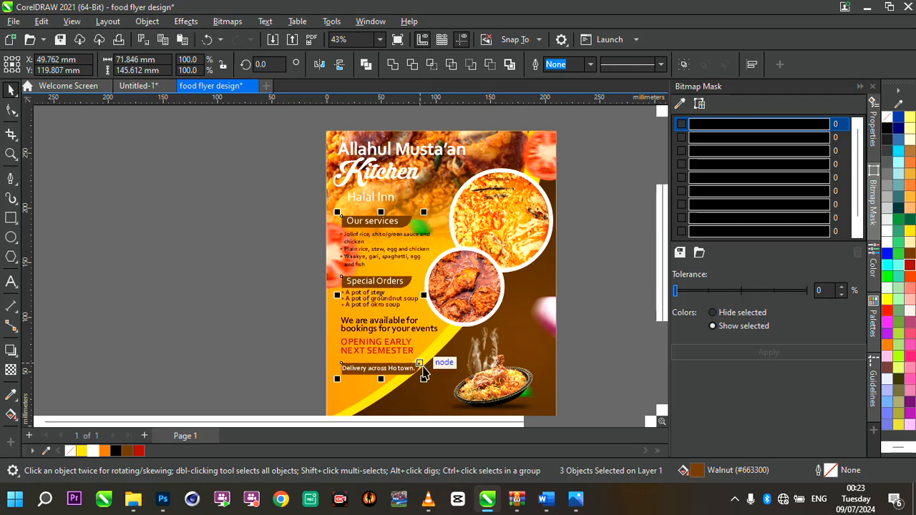
scroll(409, 380, up, 1)
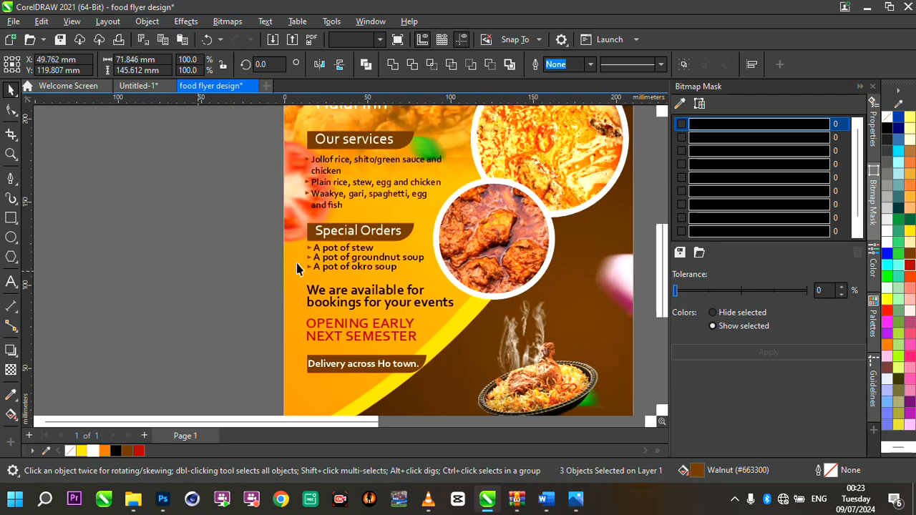
key(Escape)
scroll(297, 269, down, 2)
scroll(403, 337, up, 1)
scroll(427, 254, down, 1)
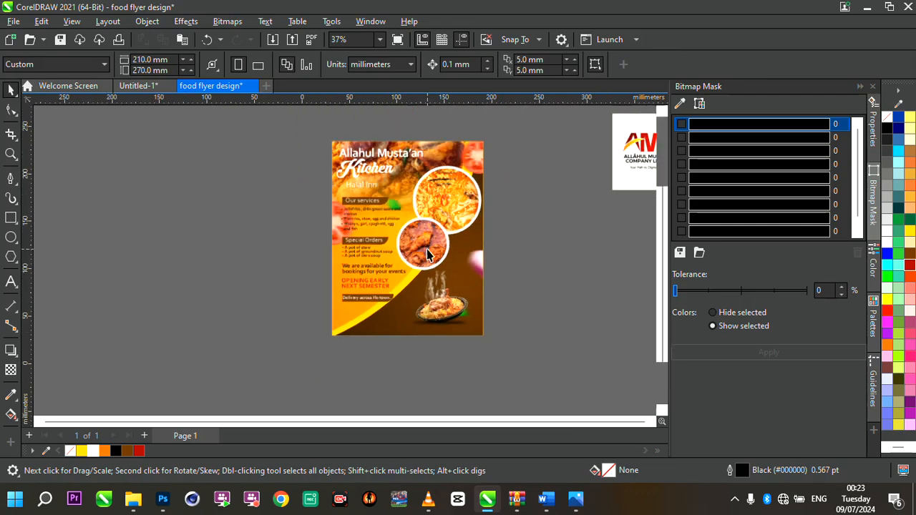
scroll(427, 252, down, 1)
scroll(447, 231, up, 1)
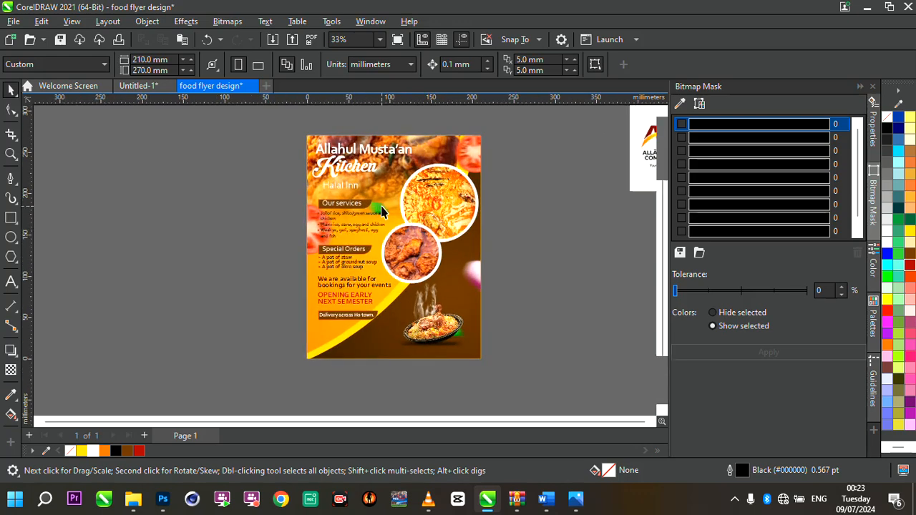
- Nudge the green leaf image slightly upward beside the Our services banner
click(381, 210)
ctrl+click(385, 209)
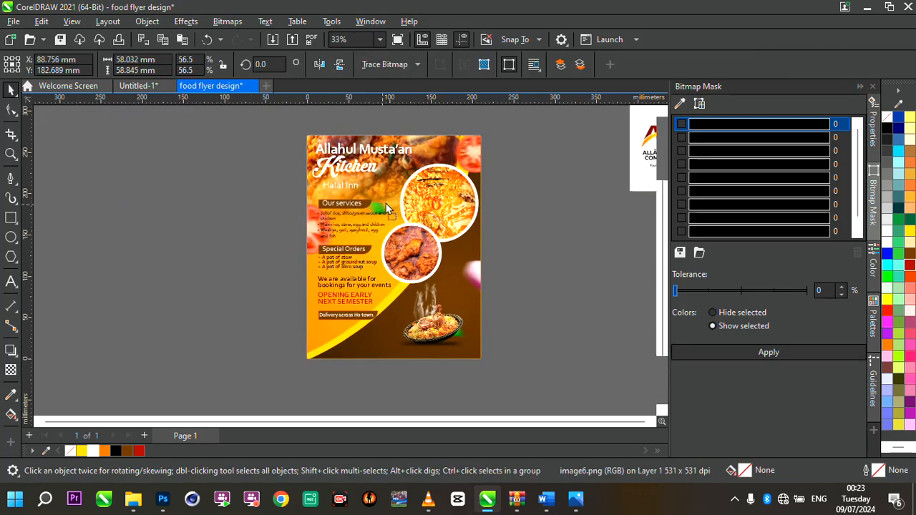
drag(385, 208, 388, 203)
key(Escape)
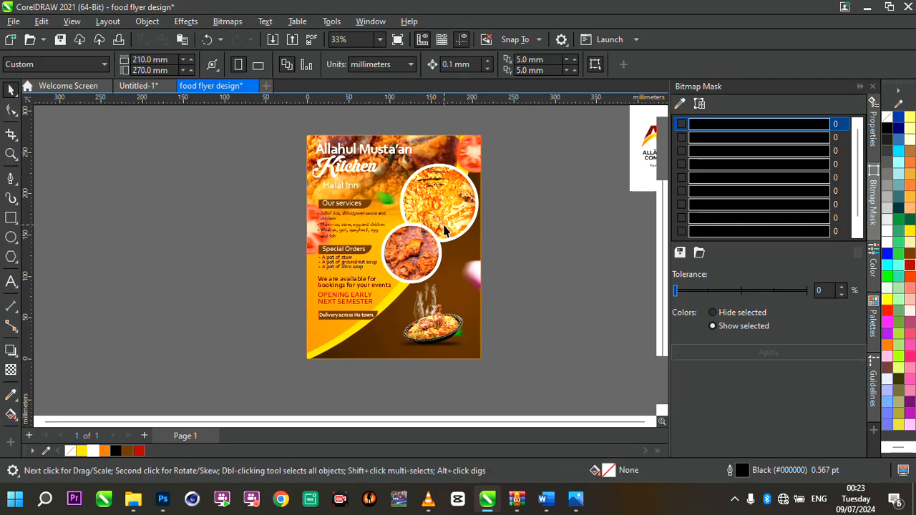
- Add a new text object beside the page containing the restaurant's contact phone number
scroll(444, 229, up, 1)
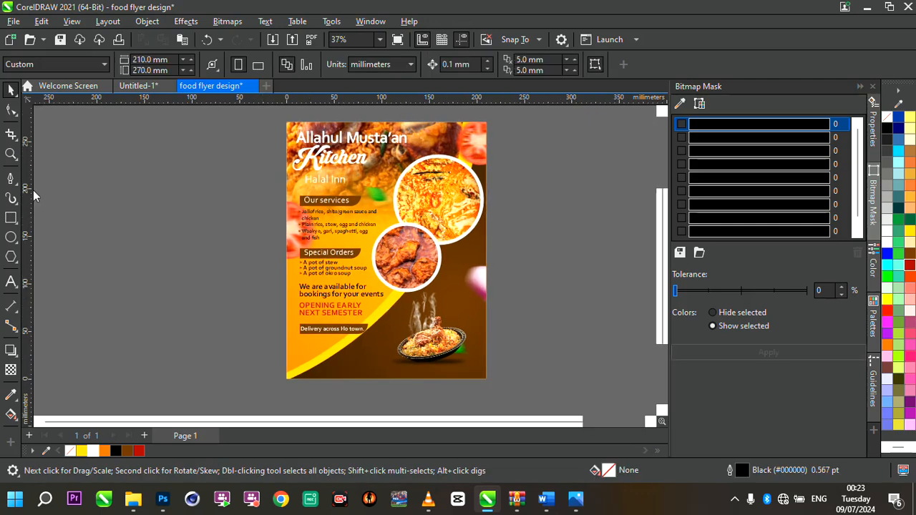
scroll(302, 200, down, 3)
scroll(409, 199, up, 4)
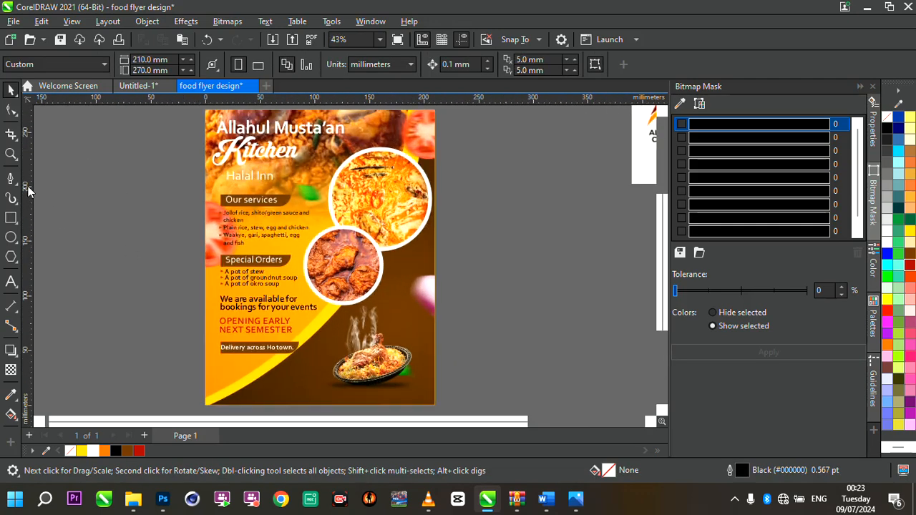
click(11, 281)
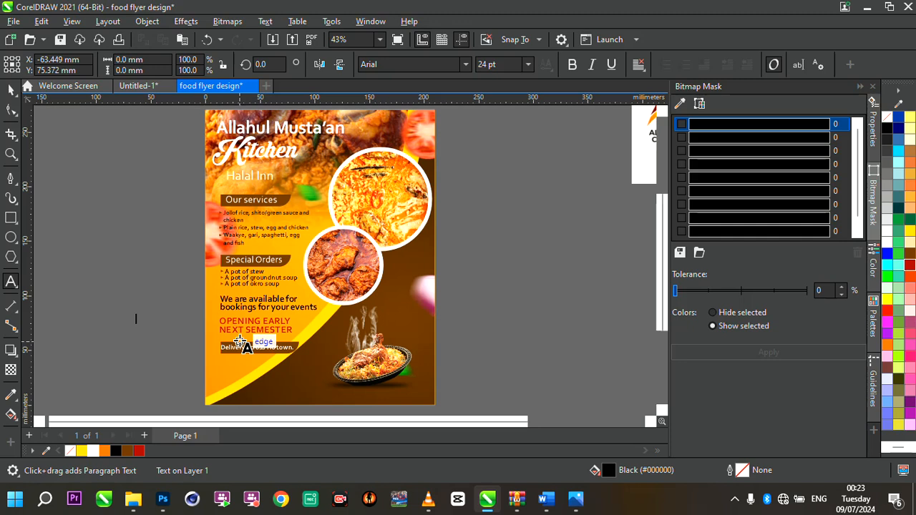
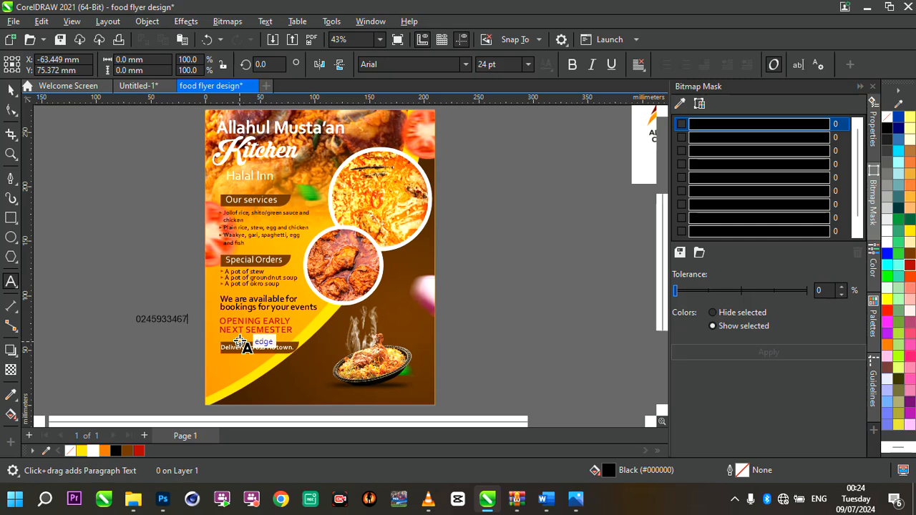
- Enlarge the phone number to about 46.8 pt and place it at the flyer's bottom-left, below the delivery banner
mouse_move(181, 329)
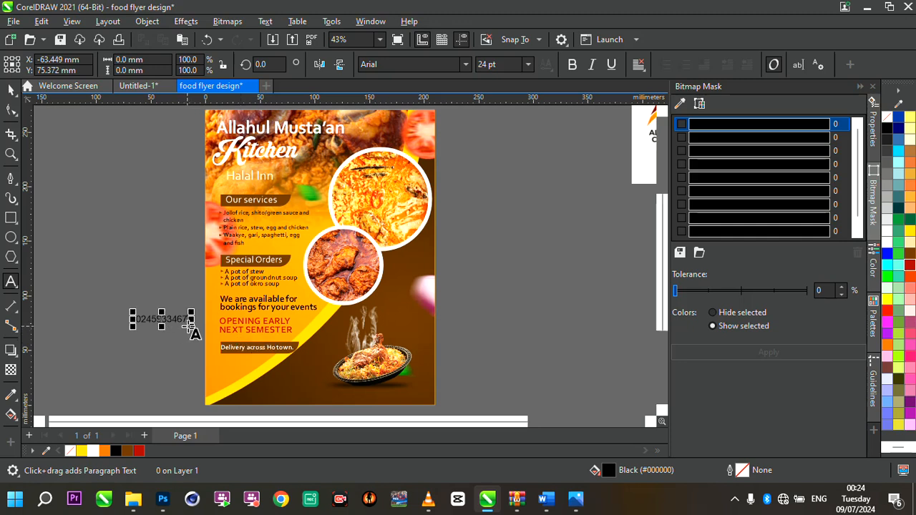
drag(191, 327, 257, 335)
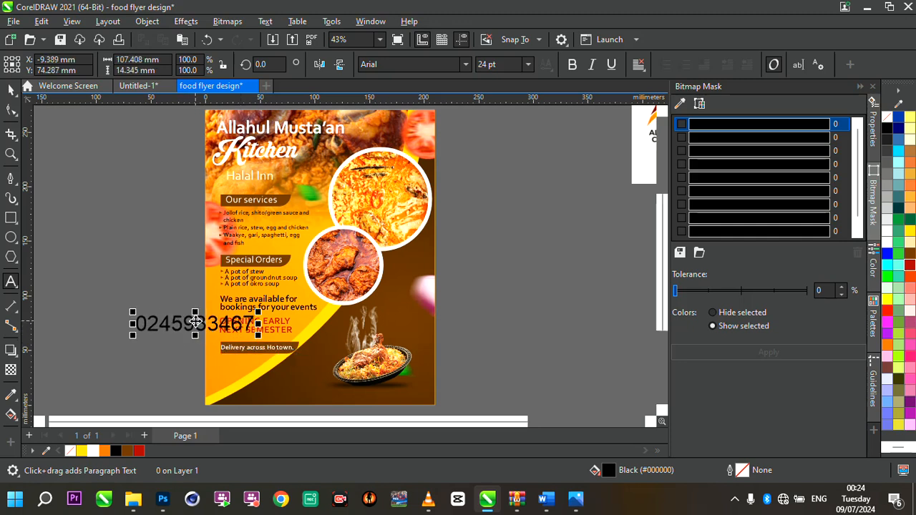
drag(195, 322, 272, 380)
scroll(272, 380, up, 2)
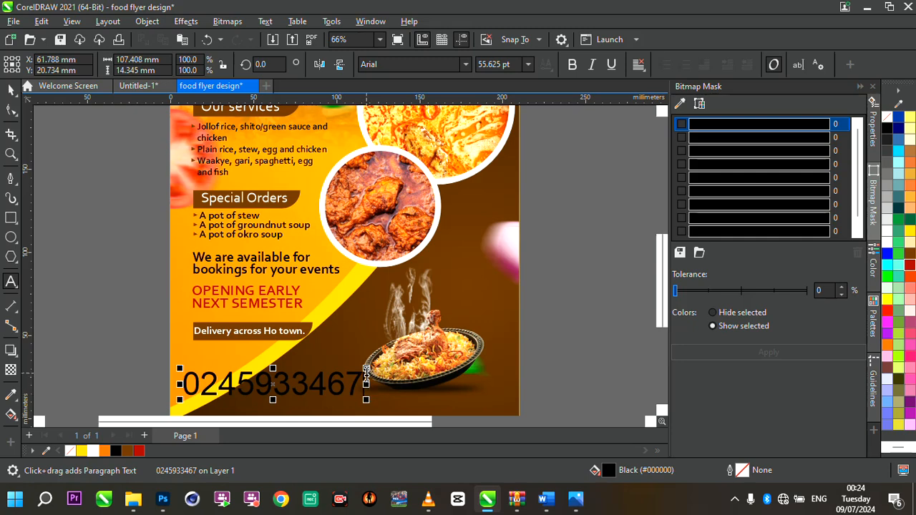
drag(366, 368, 338, 371)
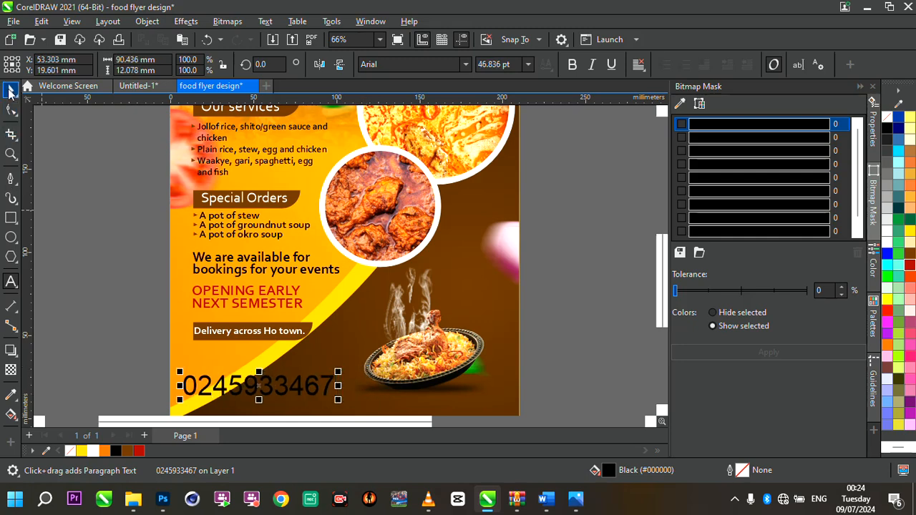
drag(261, 387, 264, 375)
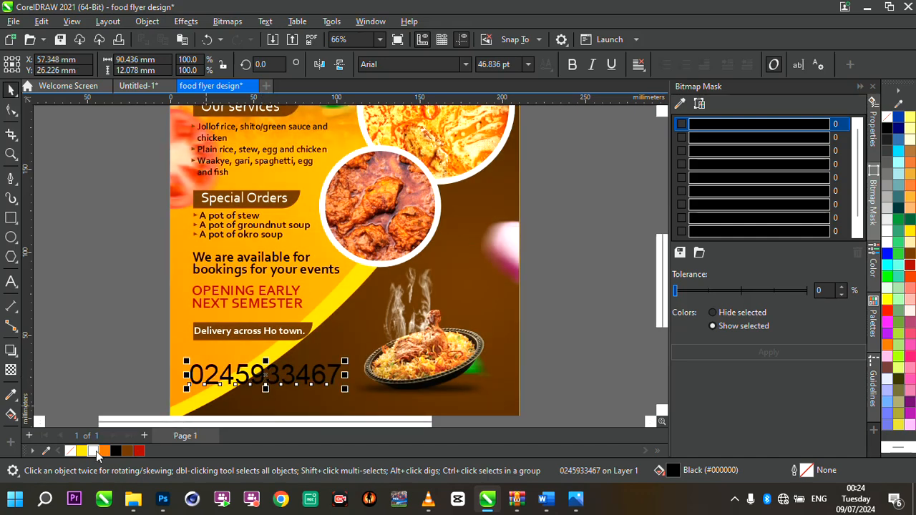
- Make the phone number text white and bold, and nudge it slightly lower
click(94, 450)
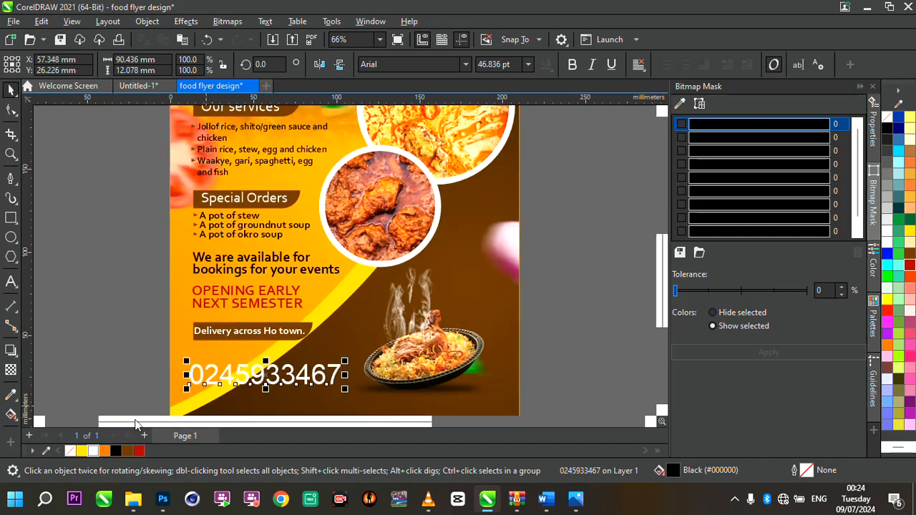
click(569, 65)
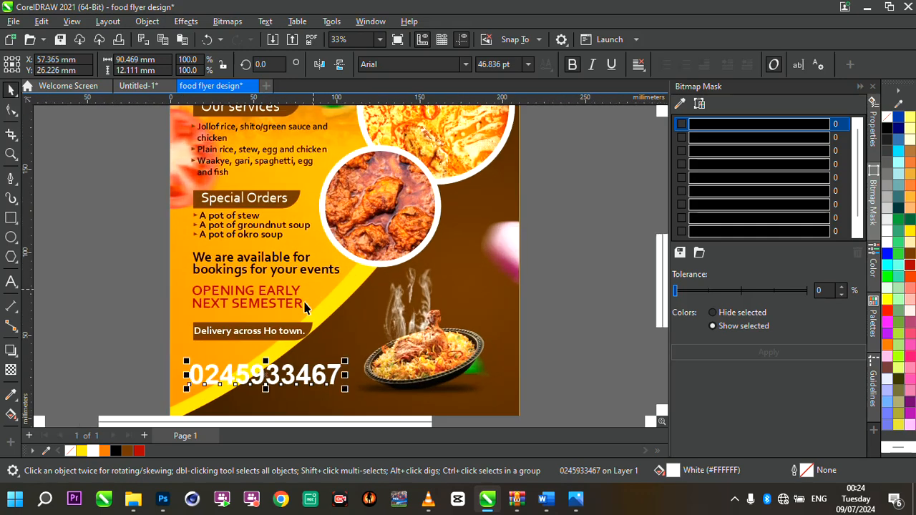
drag(263, 374, 266, 382)
click(115, 311)
scroll(316, 345, down, 3)
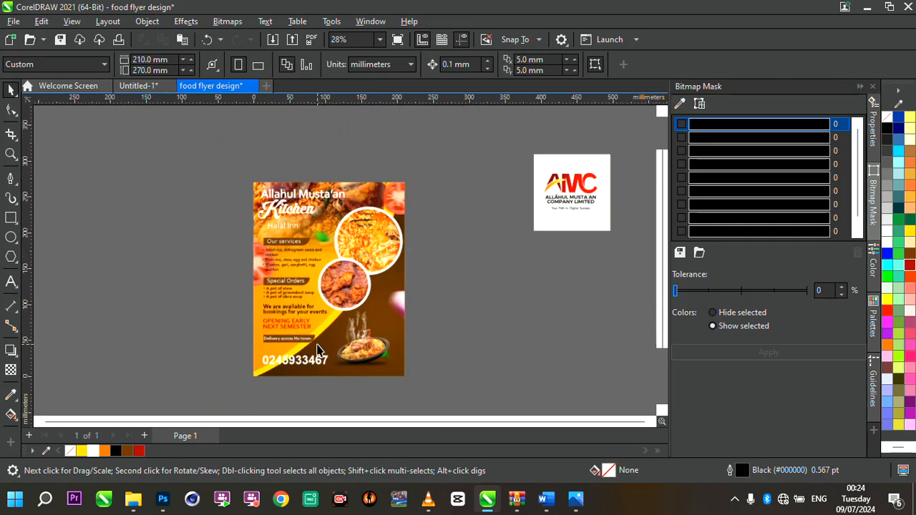
- Enlarge the food plate image together with its steam to about 110 mm wide and reposition it at the lower right
click(386, 314)
scroll(387, 313, up, 2)
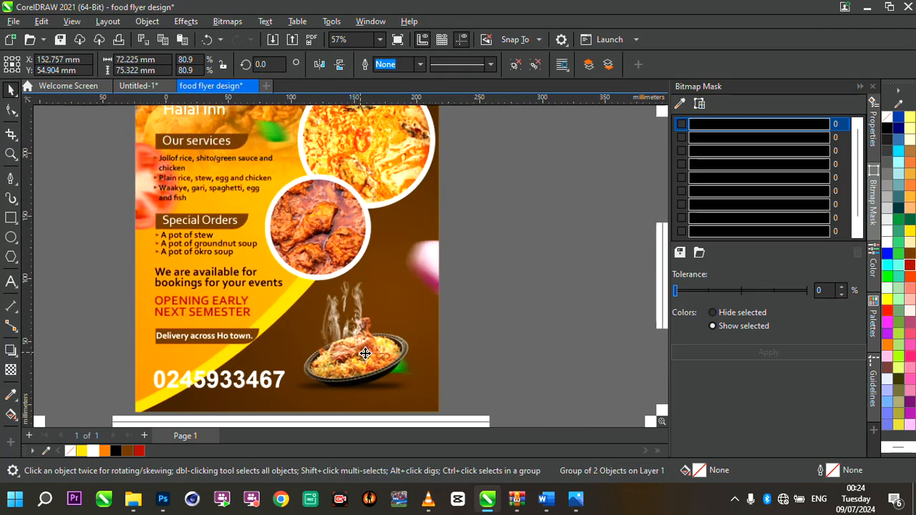
shift+click(375, 394)
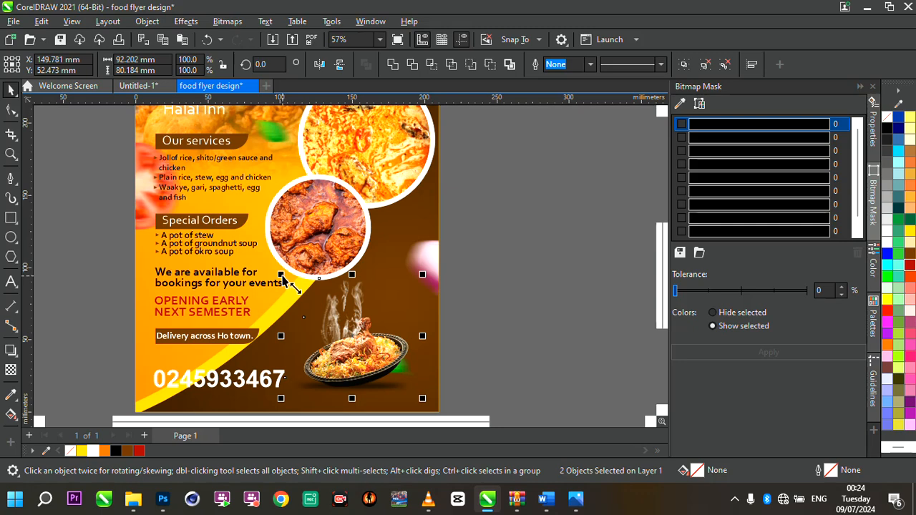
drag(282, 275, 256, 252)
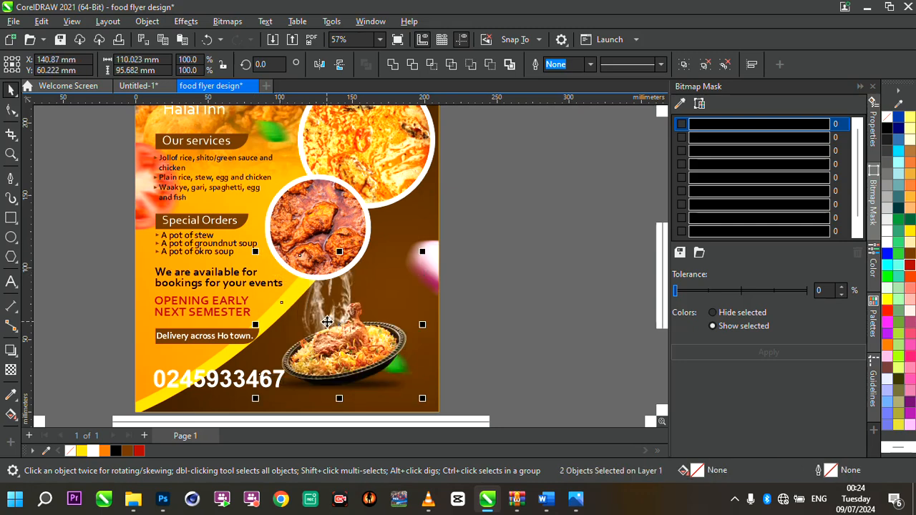
mouse_move(327, 322)
mouse_down()
mouse_move(350, 334)
mouse_move(341, 330)
mouse_up()
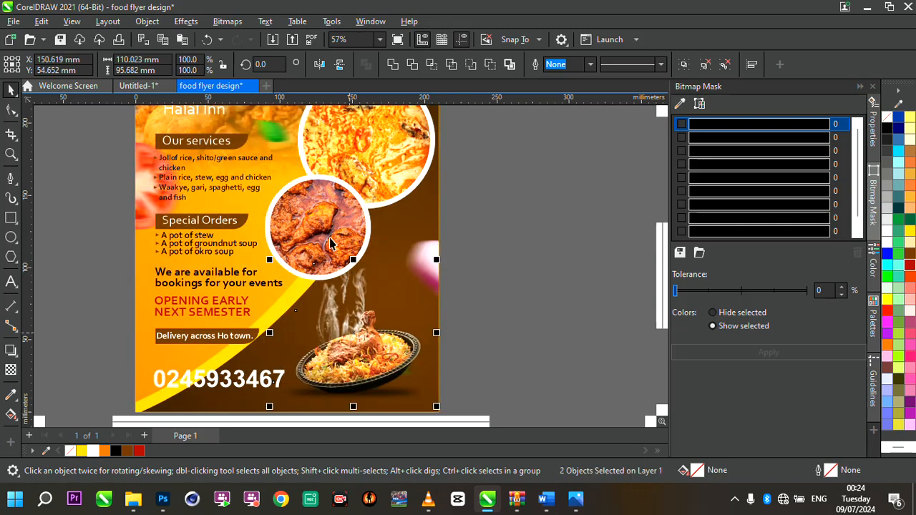
- Nudge the chicken photo circle slightly upward
drag(331, 243, 337, 231)
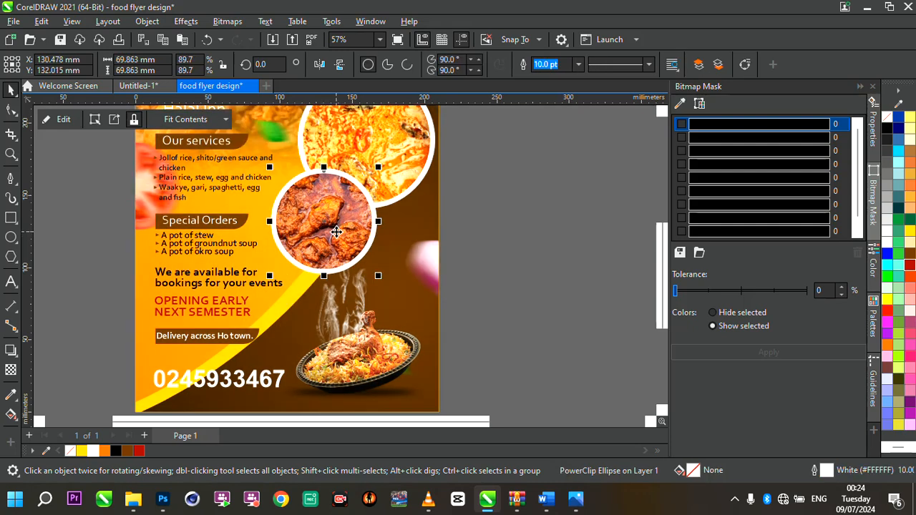
scroll(396, 363, down, 3)
scroll(465, 352, up, 2)
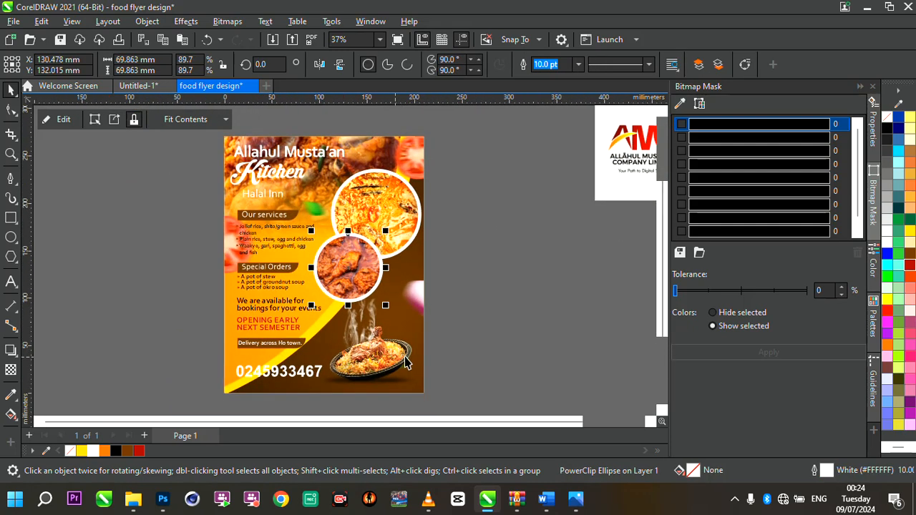
click(467, 352)
scroll(466, 351, down, 1)
scroll(468, 350, up, 1)
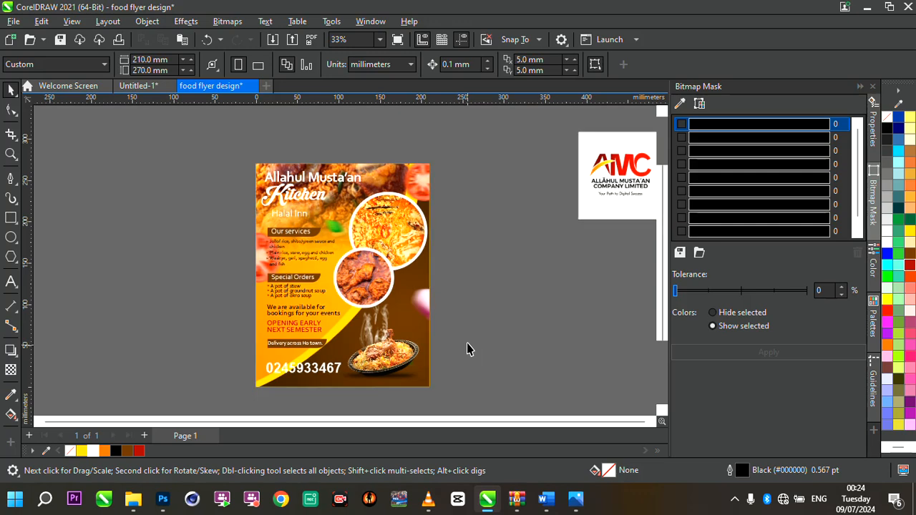
- Select the AMC logo bitmap and start an Outline Trace using the Logo preset
drag(622, 171, 438, 172)
scroll(531, 153, up, 2)
scroll(468, 170, up, 4)
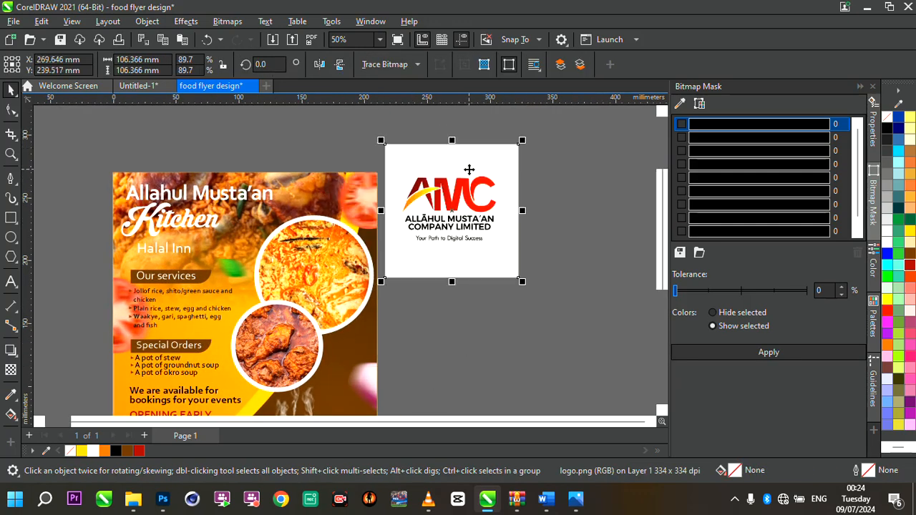
scroll(460, 314, up, 2)
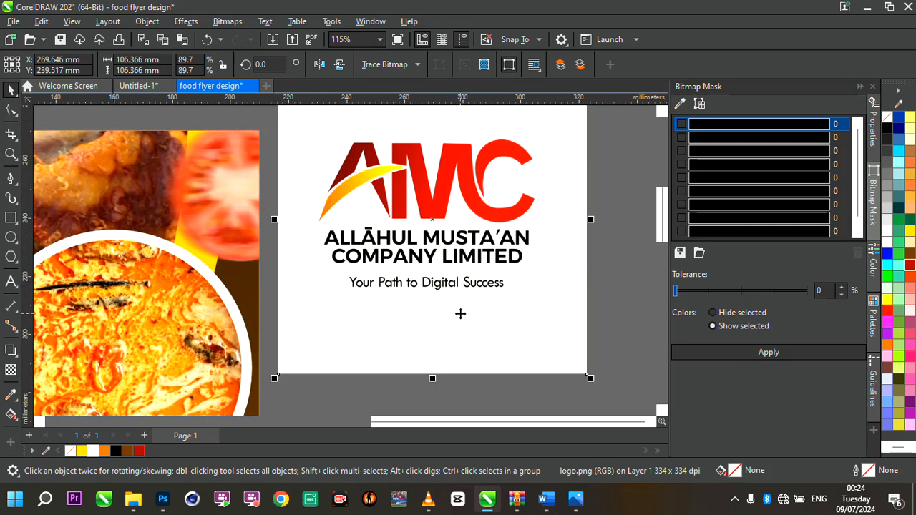
click(418, 65)
mouse_move(438, 113)
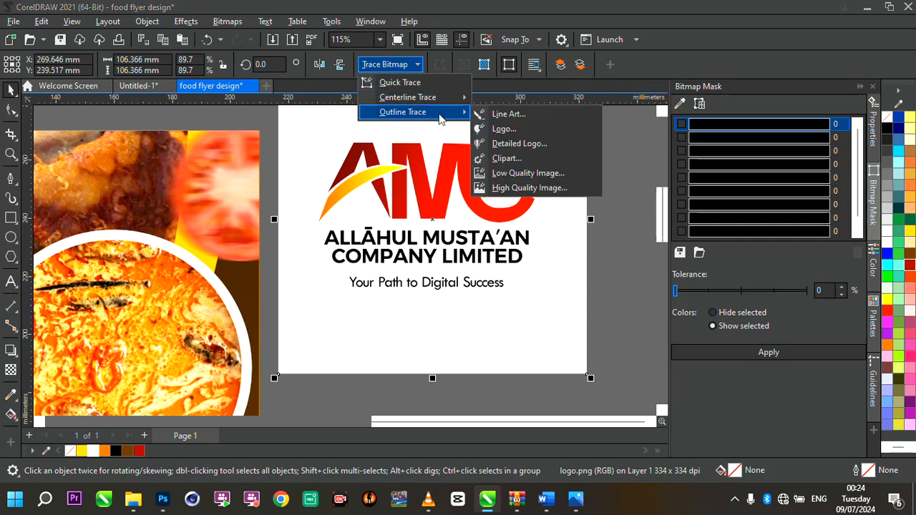
click(509, 116)
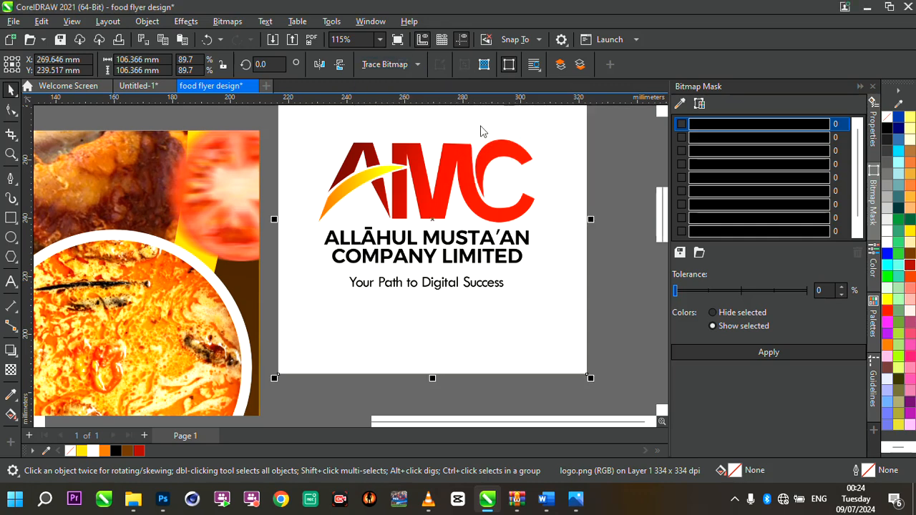
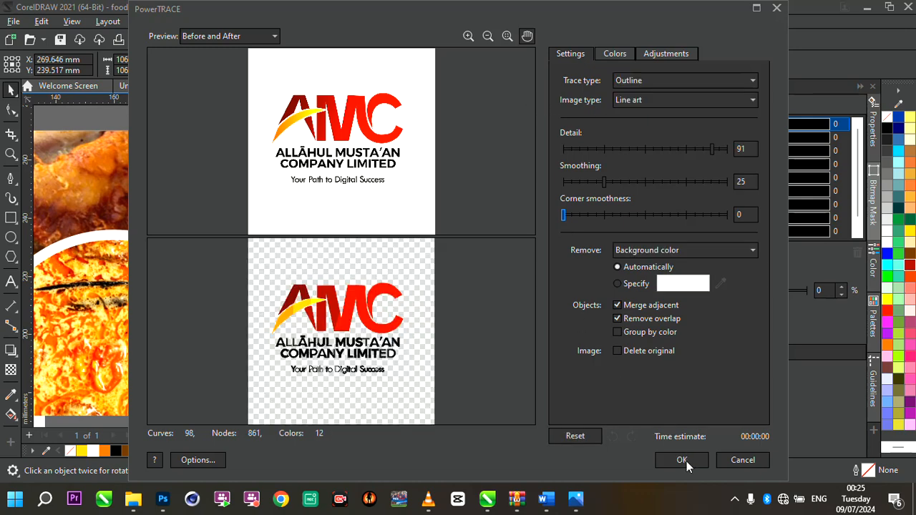
- Accept the PowerTRACE result to create the traced vector logo
click(682, 460)
scroll(414, 271, down, 4)
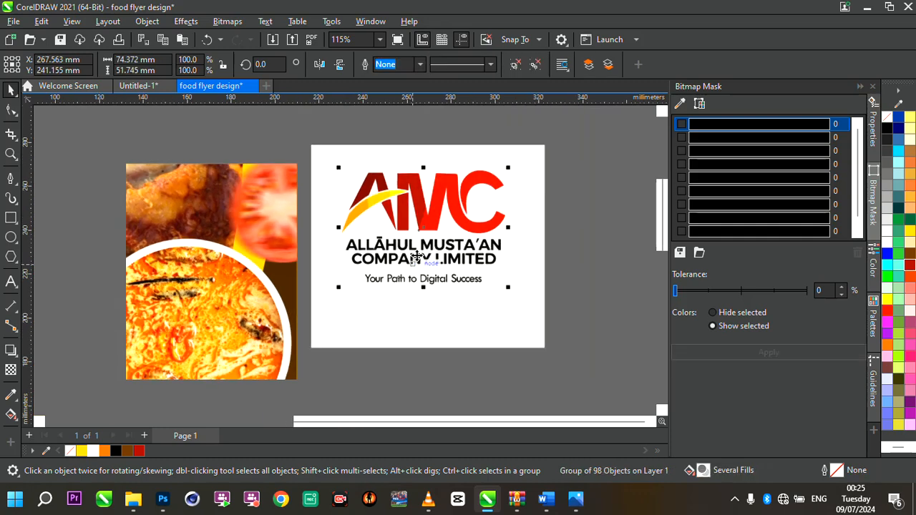
scroll(498, 250, up, 3)
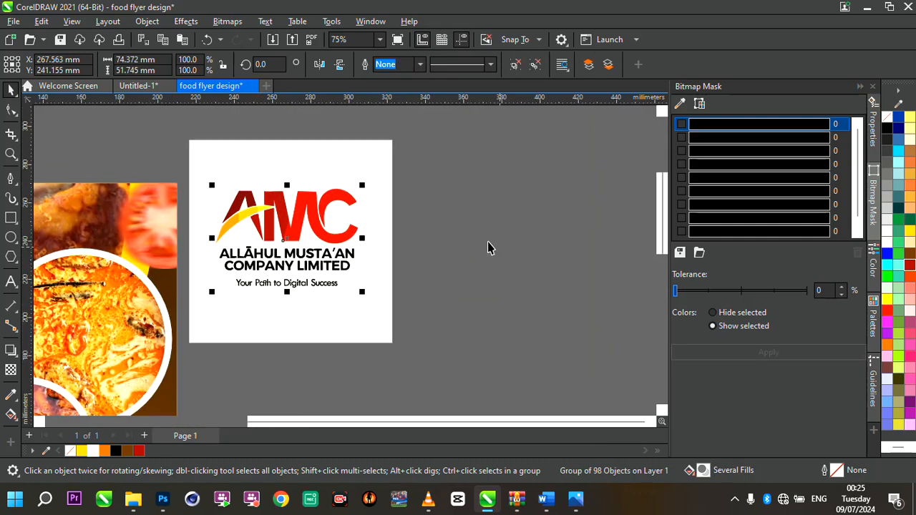
- Move the traced logo beside the original and delete the original logo bitmap
drag(313, 203, 562, 231)
click(308, 204)
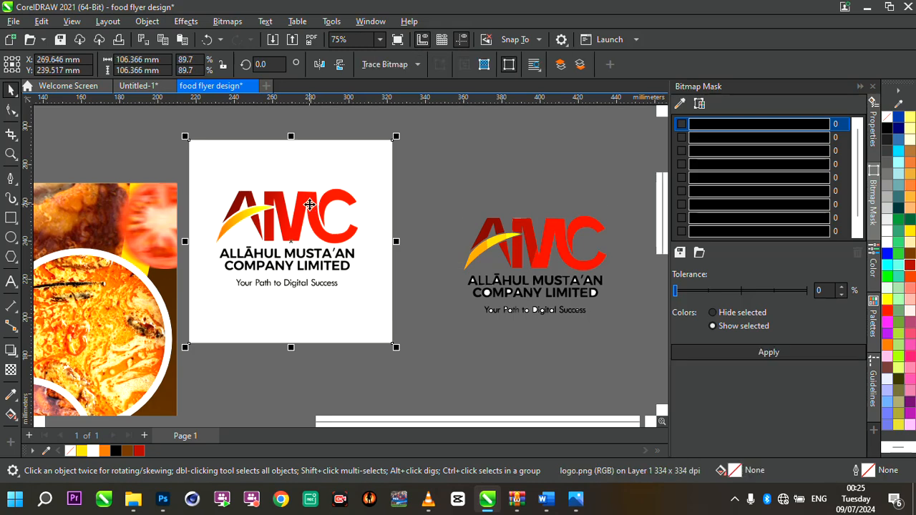
key(Delete)
- Zoom in and examine the individual traced pieces around the logo's letters
scroll(505, 252, down, 1)
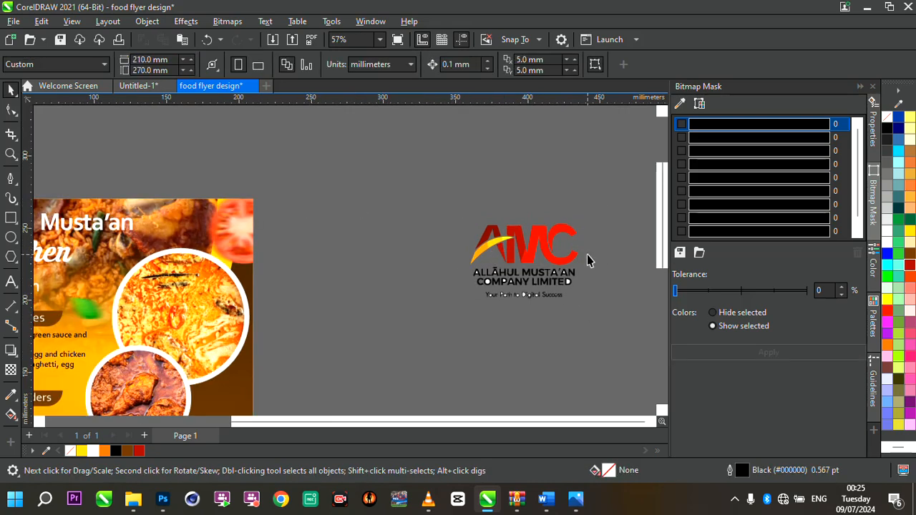
scroll(577, 256, up, 2)
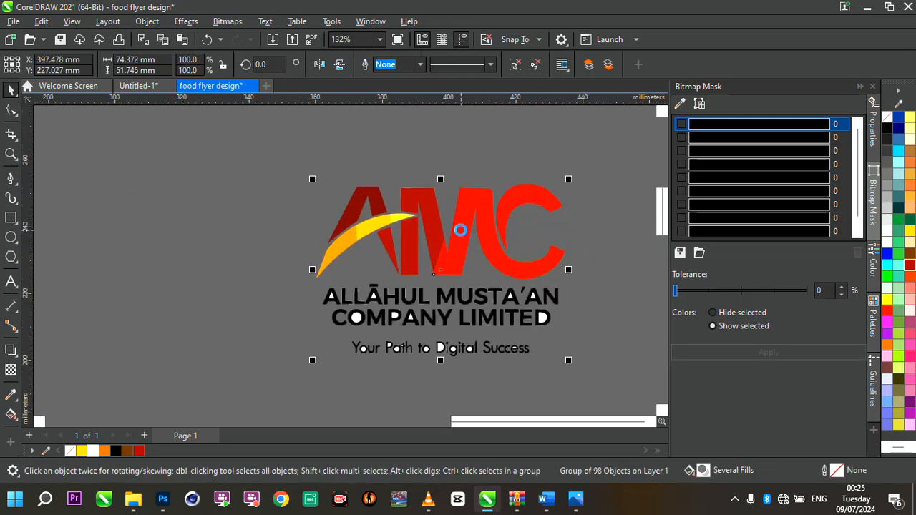
click(370, 171)
drag(370, 172, 427, 222)
click(400, 208)
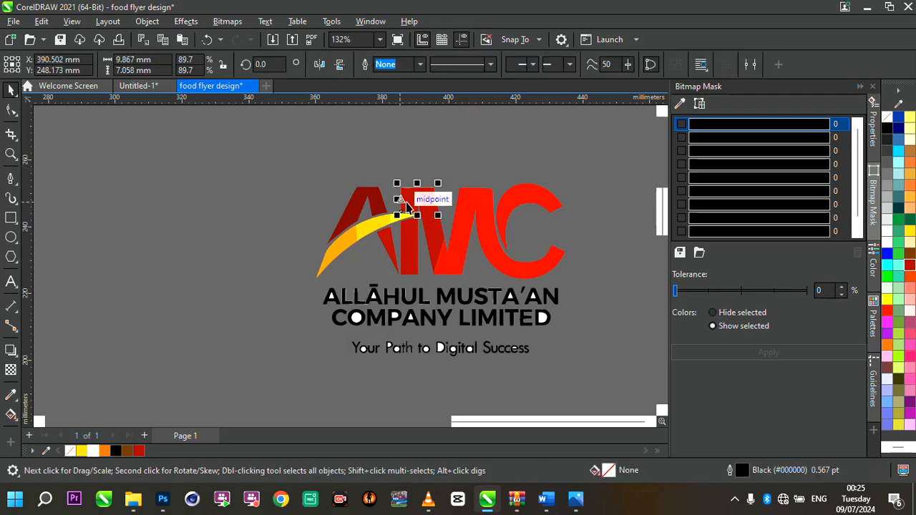
scroll(406, 208, up, 3)
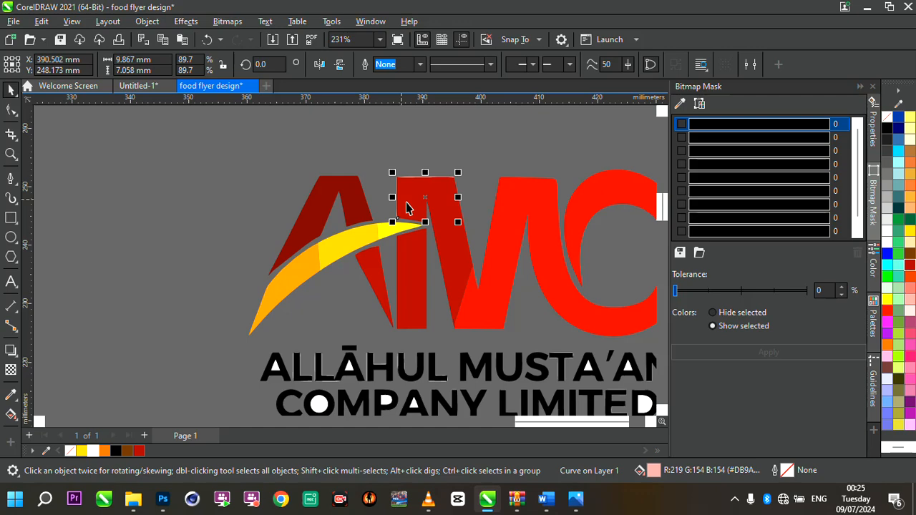
key(Escape)
scroll(382, 206, down, 2)
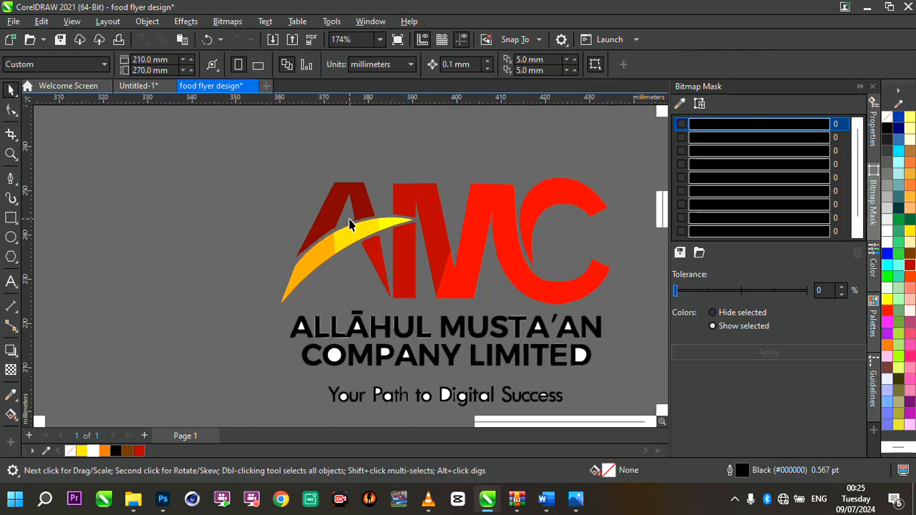
scroll(349, 229, down, 3)
scroll(350, 267, up, 5)
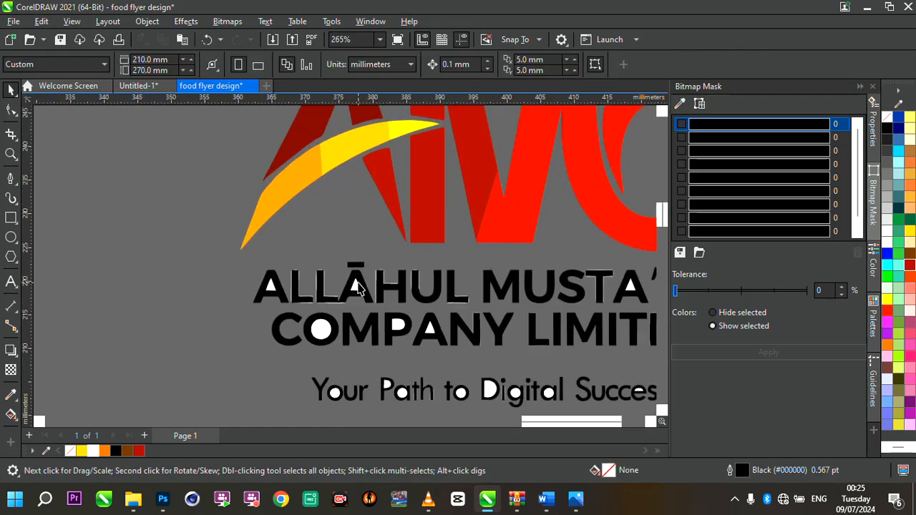
scroll(380, 283, down, 5)
scroll(430, 268, up, 3)
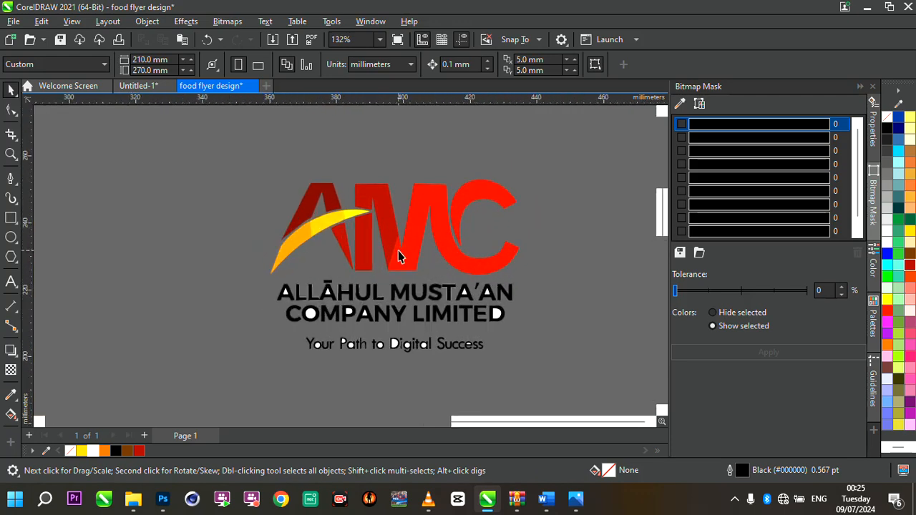
- Undo the last change to the logo objects
click(397, 250)
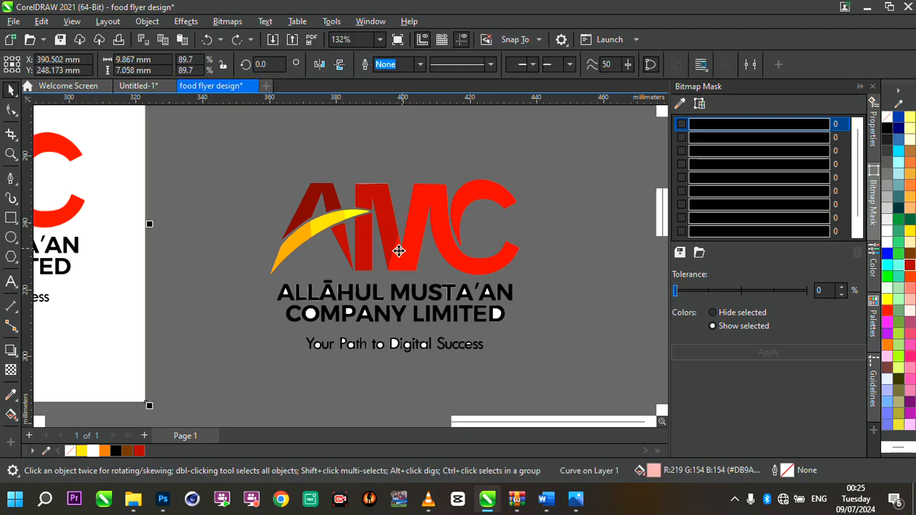
key(ctrl+z)
scroll(479, 269, down, 3)
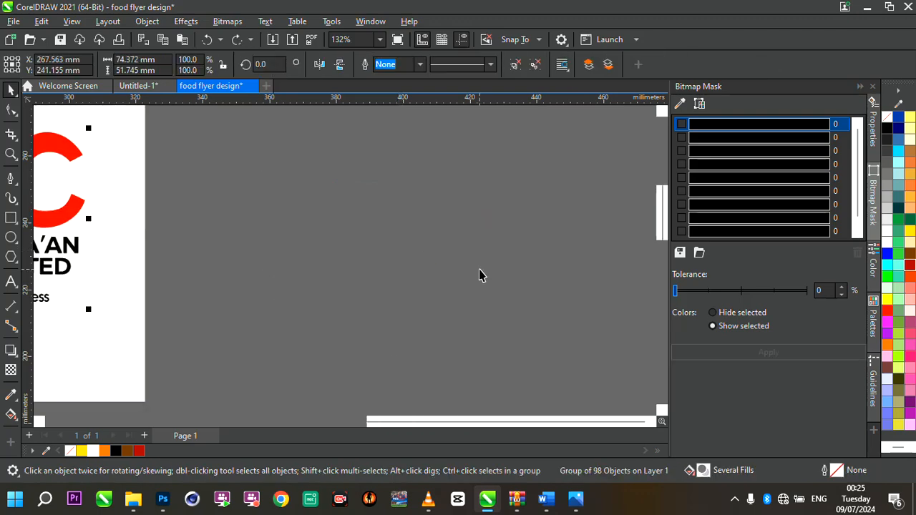
click(479, 269)
scroll(479, 269, down, 2)
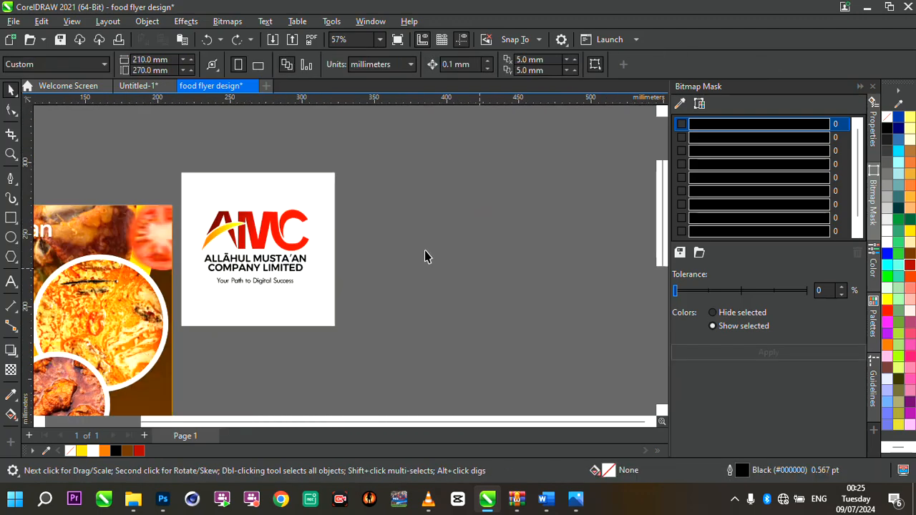
- Select the original AMC logo bitmap and start an Outline Trace using the Line Art preset
click(274, 220)
scroll(358, 219, up, 3)
scroll(361, 220, down, 4)
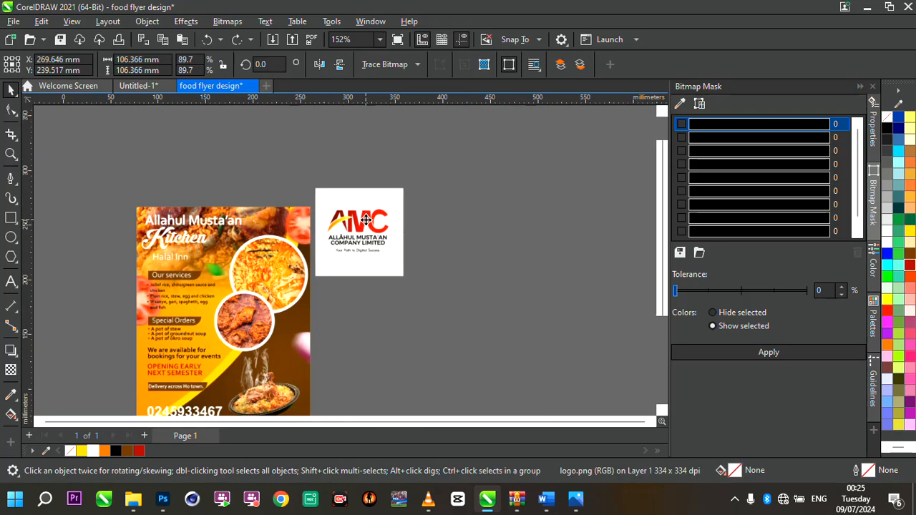
scroll(365, 220, up, 2)
scroll(366, 220, up, 2)
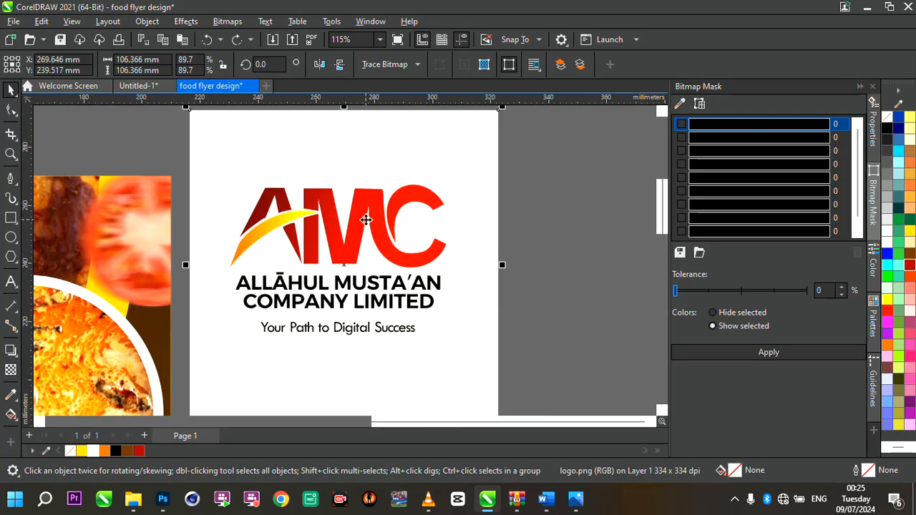
click(419, 64)
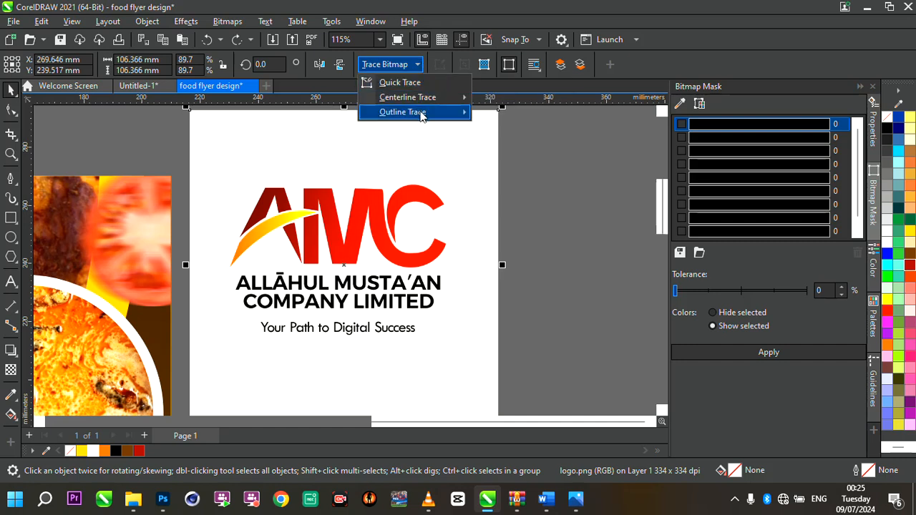
mouse_move(421, 114)
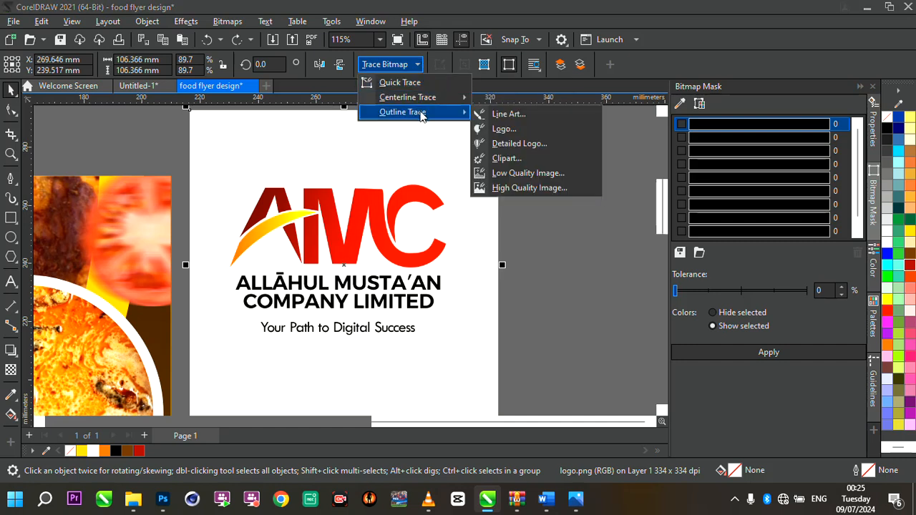
click(510, 117)
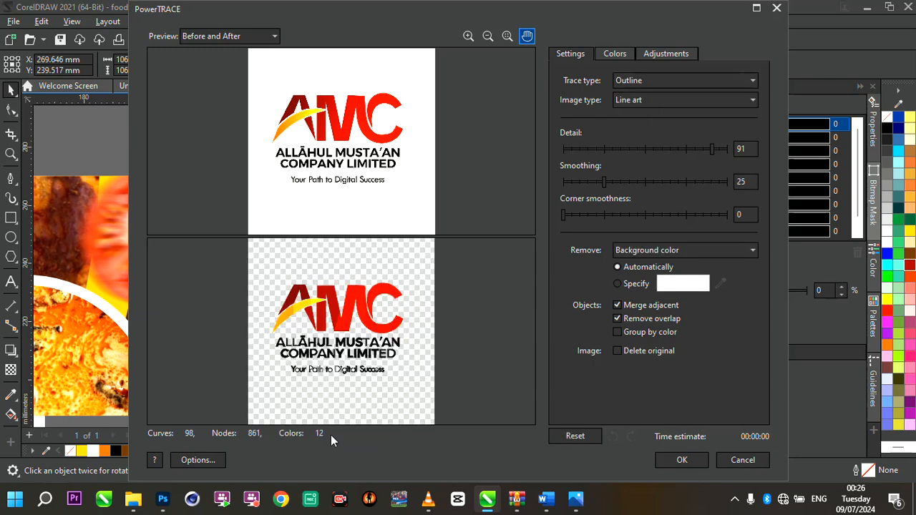
- Accept the trace and move the traced logo to the right of the original bitmap
click(682, 460)
scroll(327, 260, down, 1)
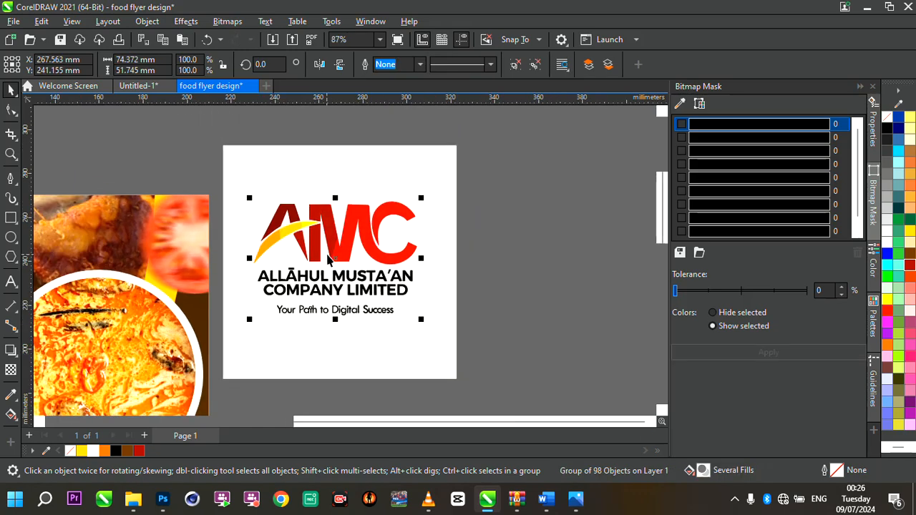
mouse_move(337, 260)
mouse_down()
mouse_move(633, 266)
mouse_move(563, 262)
mouse_up()
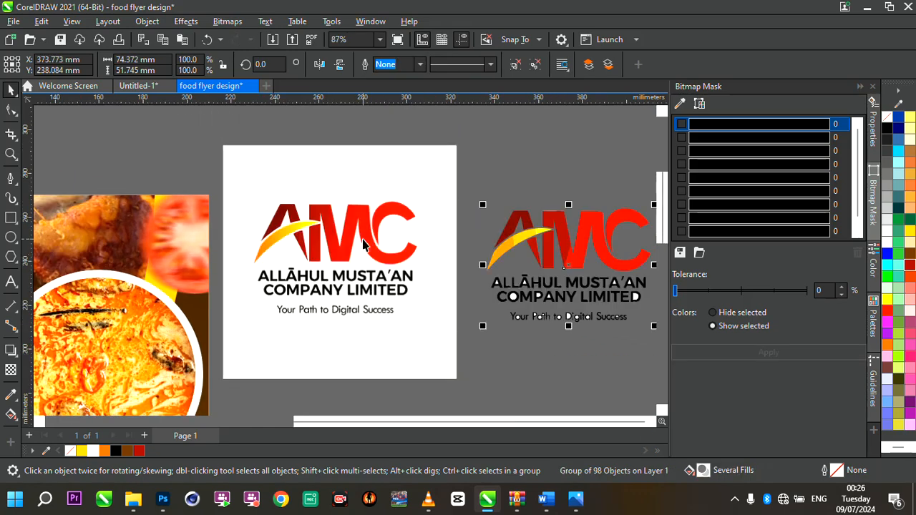
scroll(364, 240, down, 2)
scroll(568, 240, up, 4)
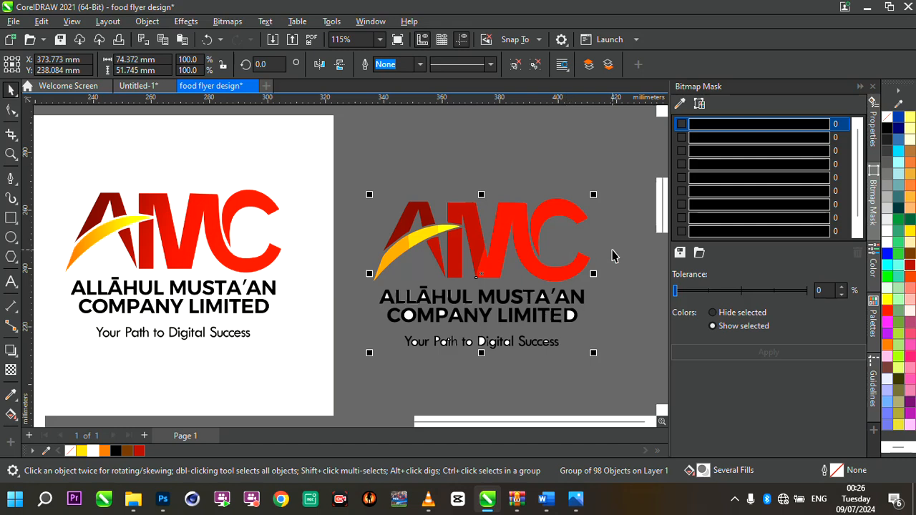
- Delete the original logo bitmap and ungroup the traced logo into separate pieces
click(257, 217)
key(Delete)
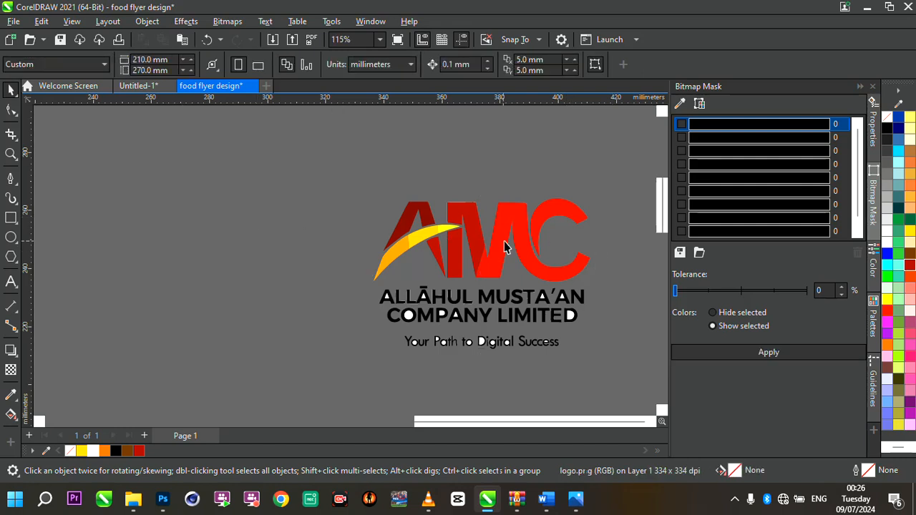
click(485, 247)
scroll(431, 218, down, 3)
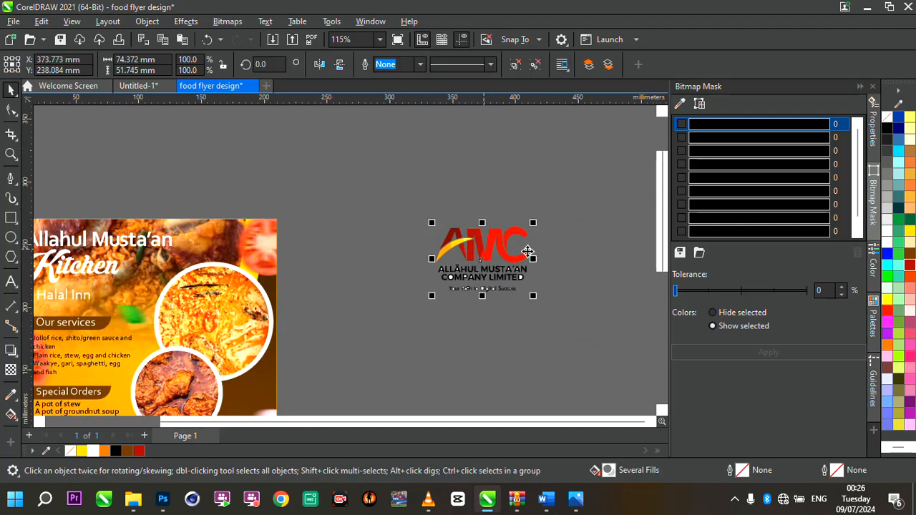
scroll(466, 220, up, 3)
scroll(471, 283, up, 3)
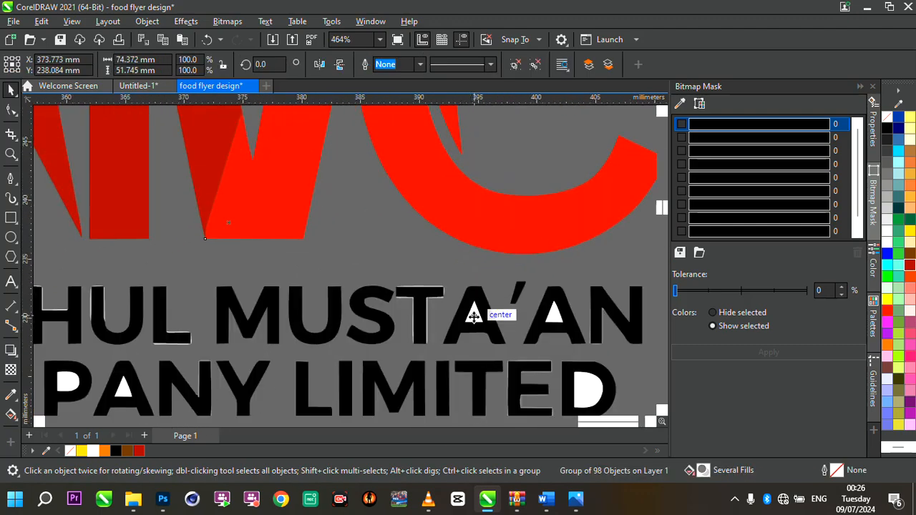
scroll(466, 286, down, 5)
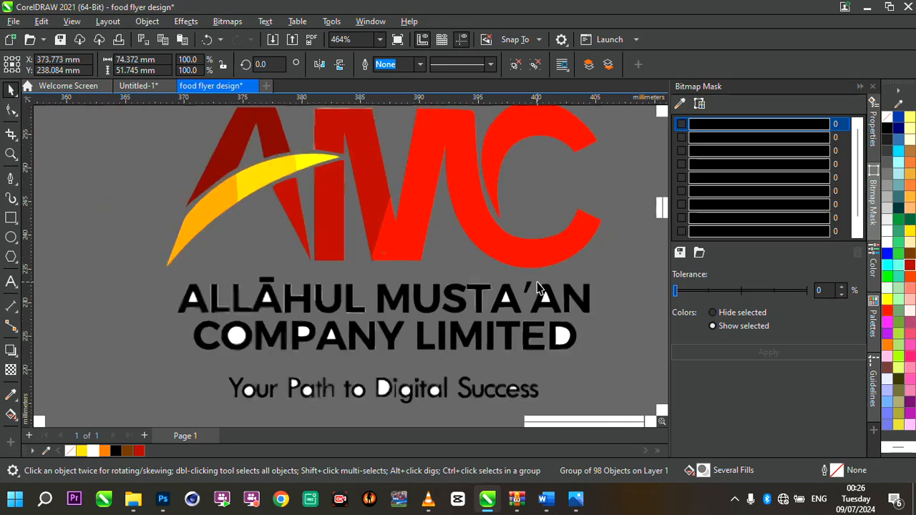
scroll(447, 237, up, 3)
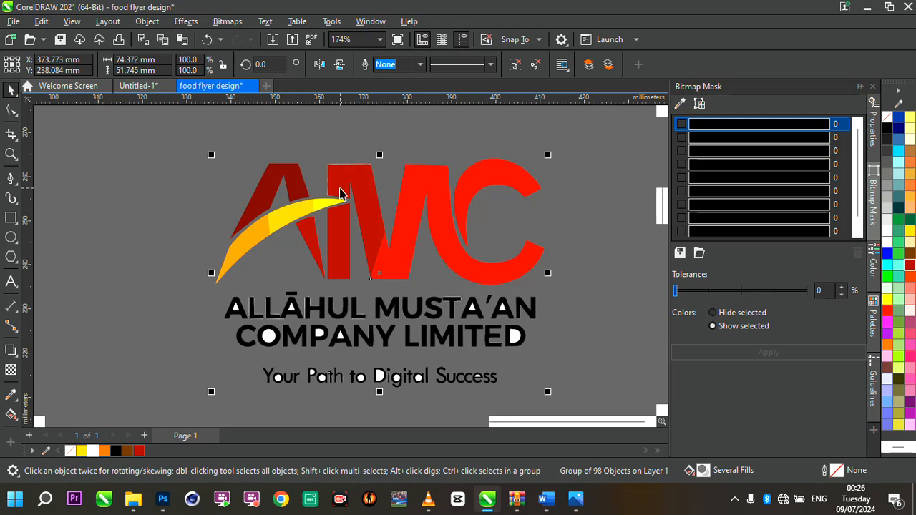
key(ctrl+u)
- Inspect the small fragments of the ungrouped trace inside the company name letters by selecting them one at a time
click(181, 192)
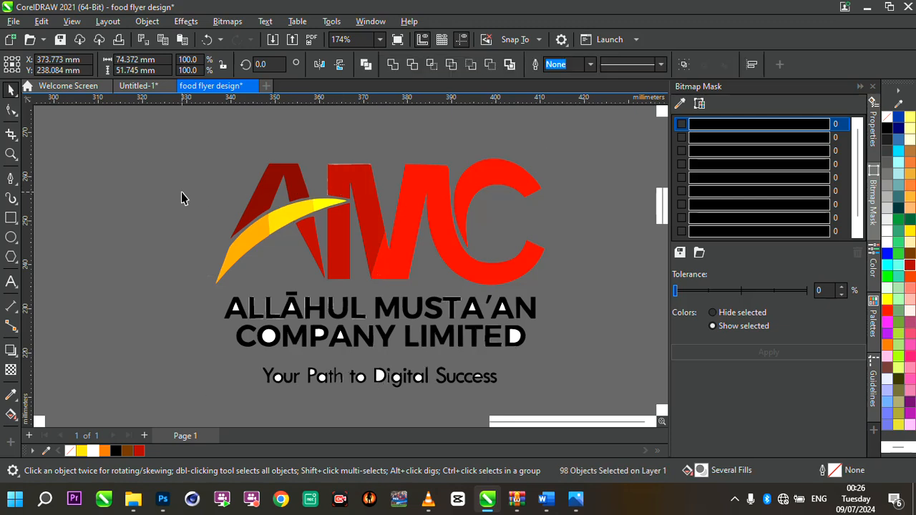
click(339, 167)
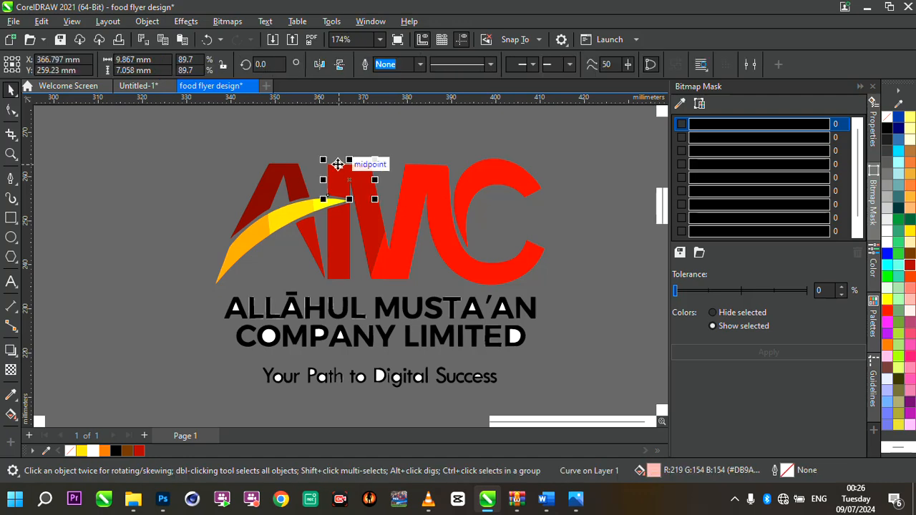
key(Escape)
scroll(333, 314, up, 3)
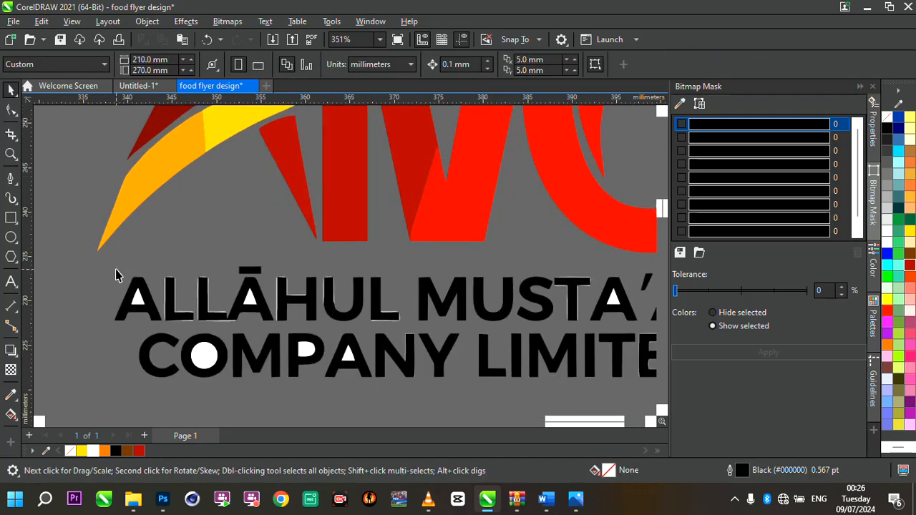
drag(98, 270, 222, 318)
key(Escape)
click(166, 304)
key(Escape)
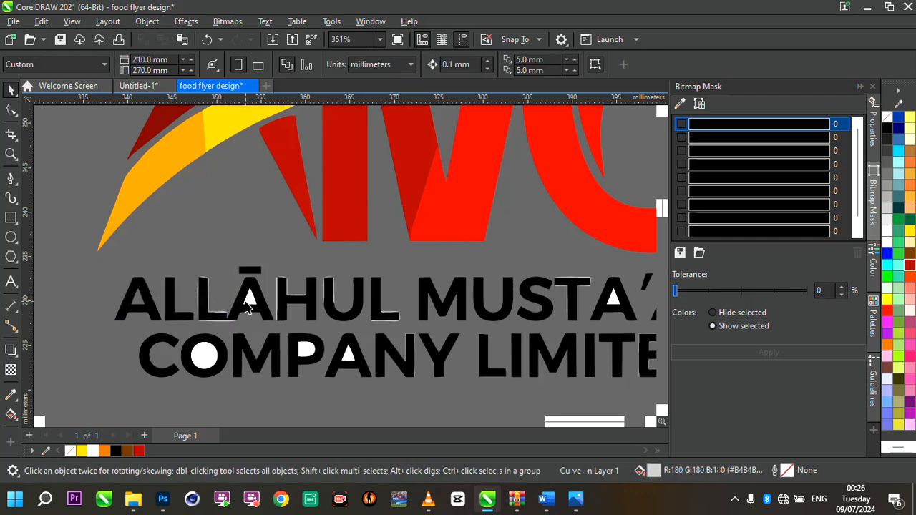
click(221, 303)
key(Escape)
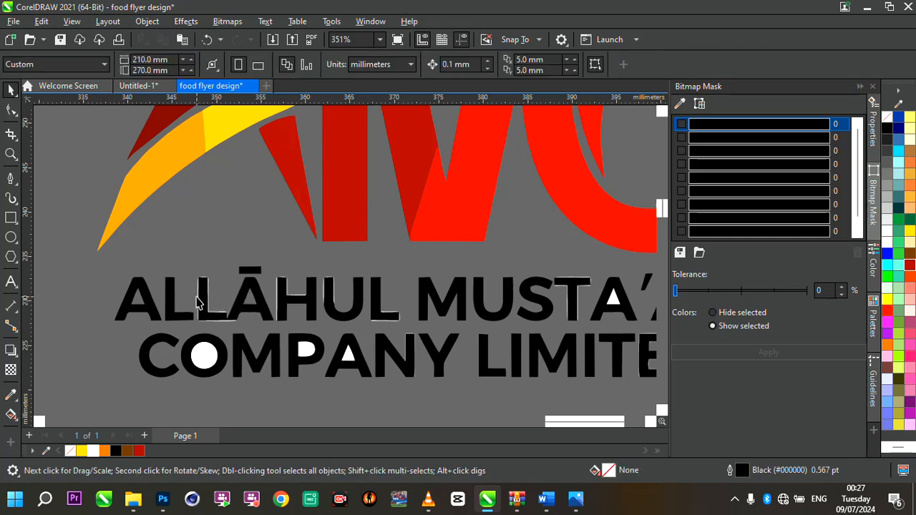
click(199, 302)
key(Escape)
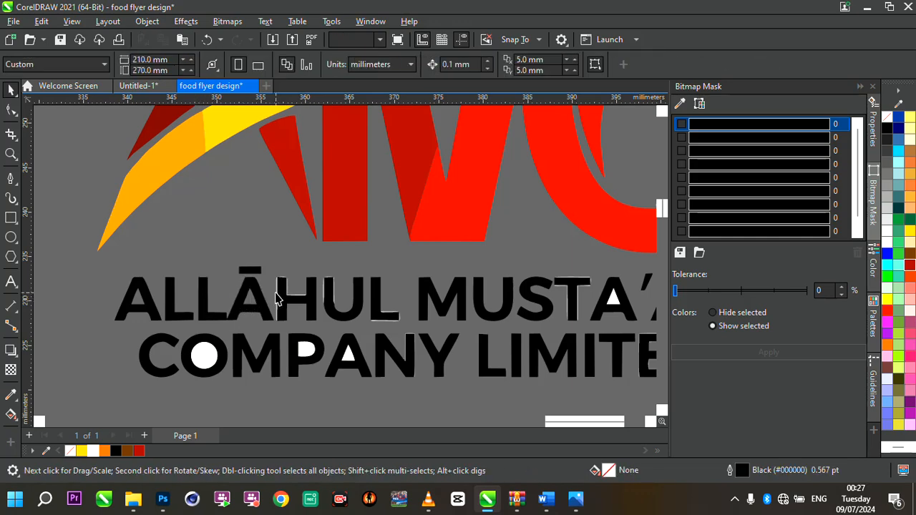
click(276, 298)
key(Escape)
click(323, 298)
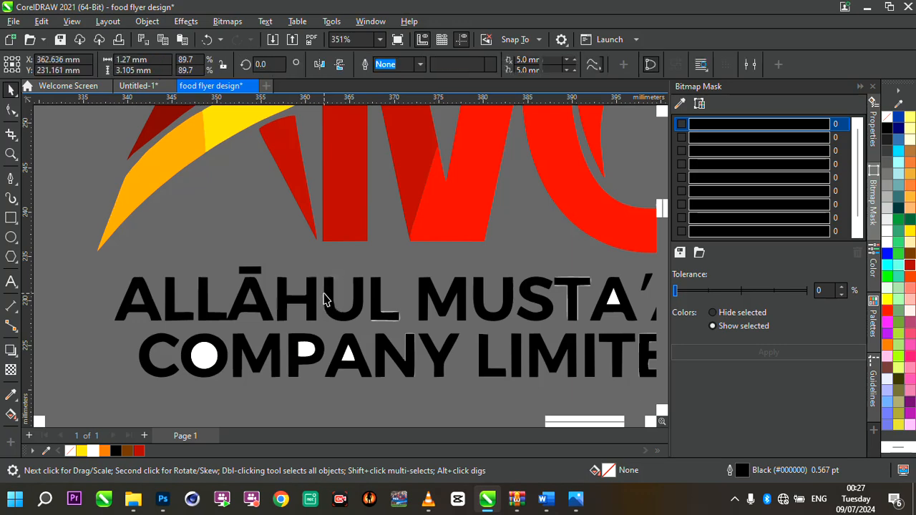
key(Escape)
click(389, 316)
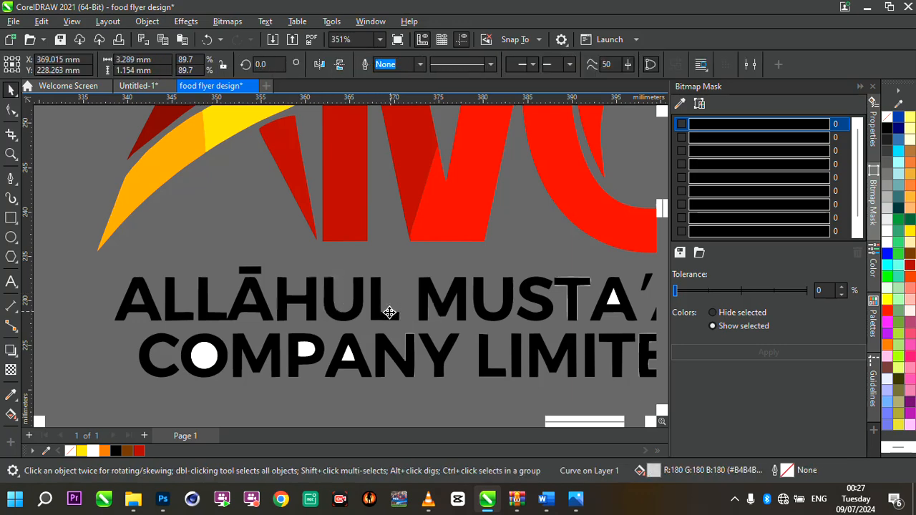
key(Escape)
scroll(434, 309, down, 4)
scroll(491, 306, up, 2)
scroll(491, 306, up, 2)
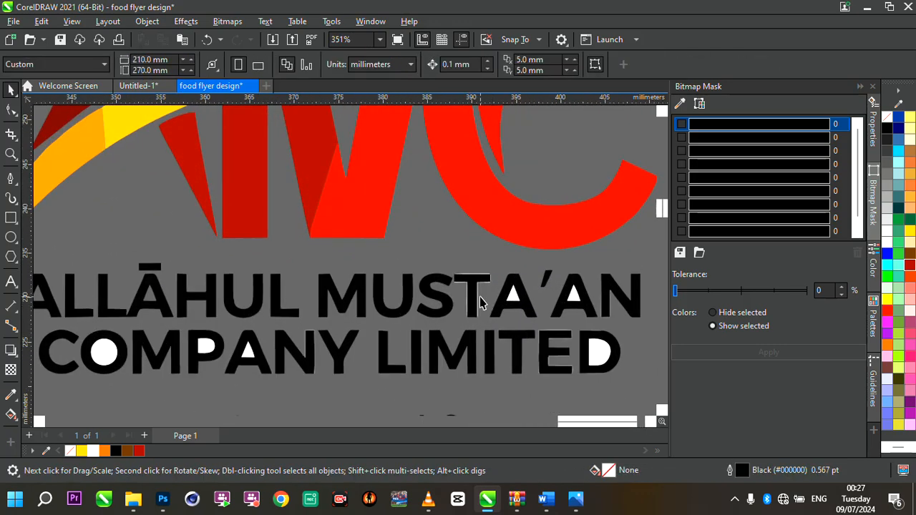
- Delete the small traced fragments inside the letters of the company name one by one
click(478, 291)
key(Delete)
click(513, 295)
key(Delete)
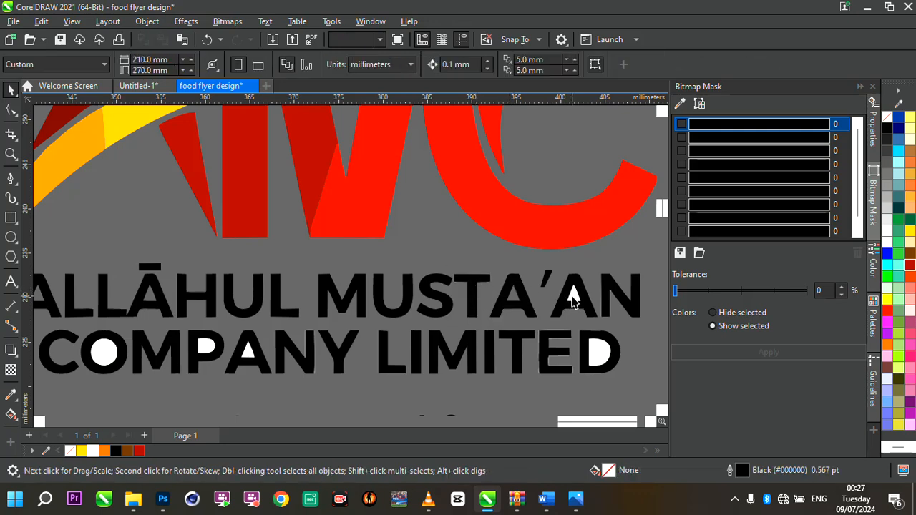
click(593, 301)
key(Delete)
click(612, 308)
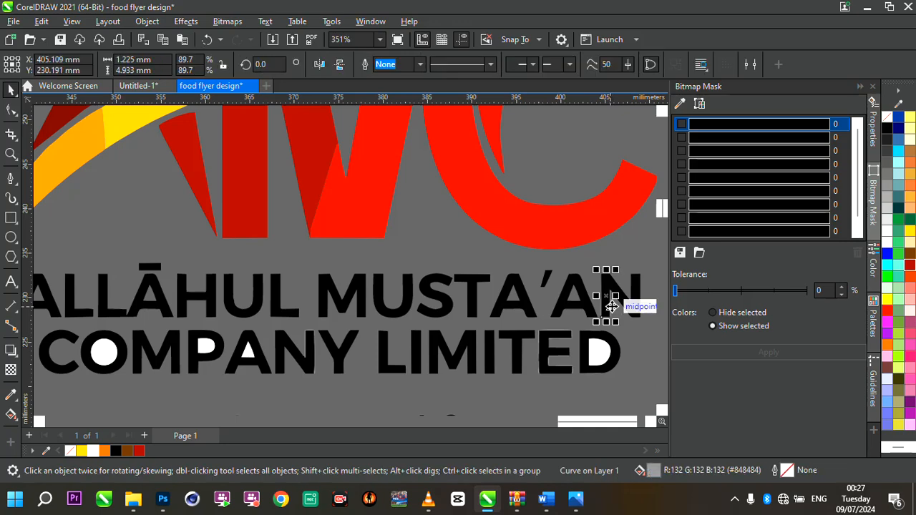
key(Delete)
click(595, 354)
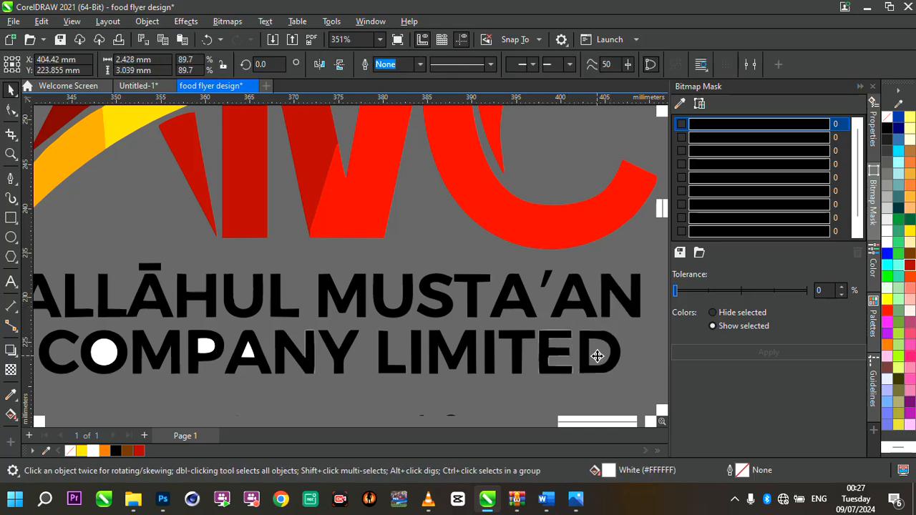
key(Delete)
click(559, 335)
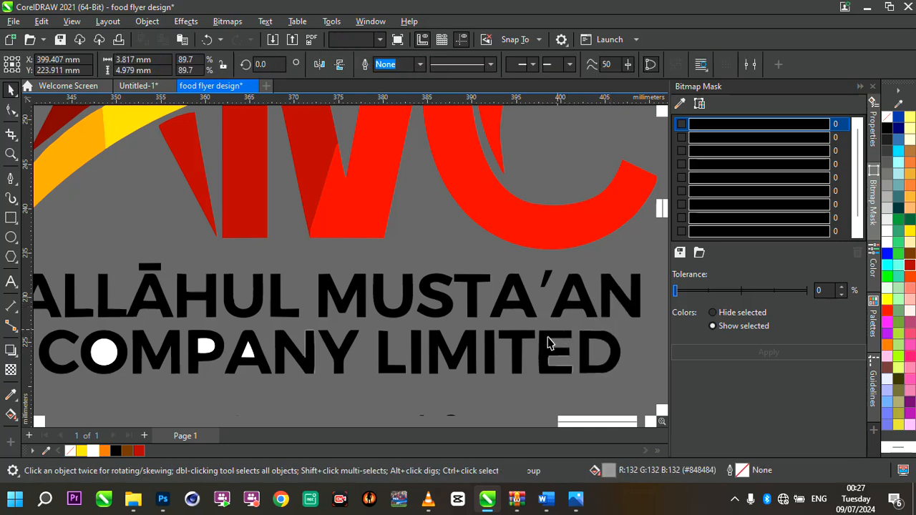
key(Delete)
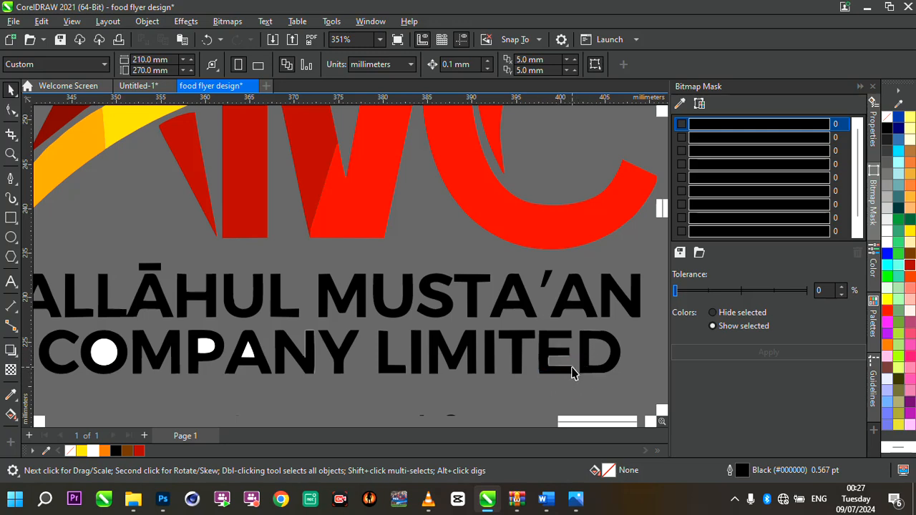
- Try marquee-deleting the fragments across the tagline's first words, then undo that deletion
scroll(542, 350, down, 2)
scroll(374, 342, up, 1)
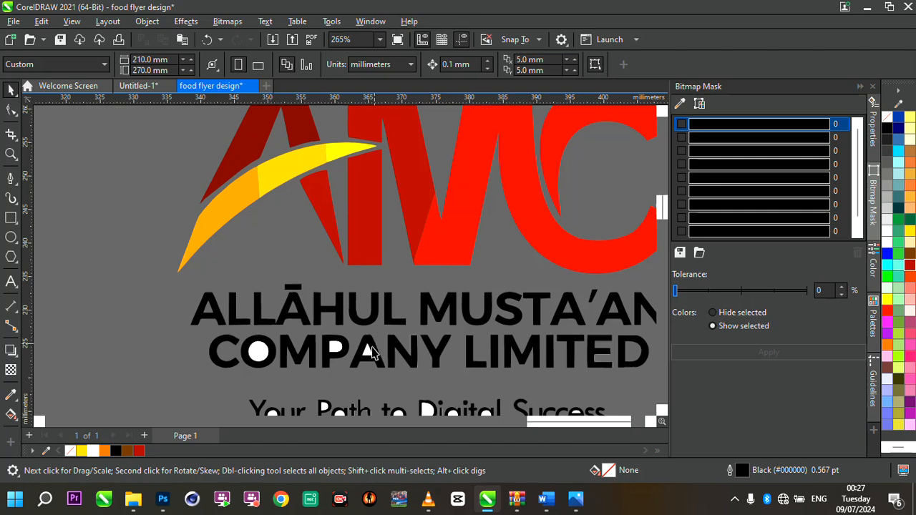
click(369, 352)
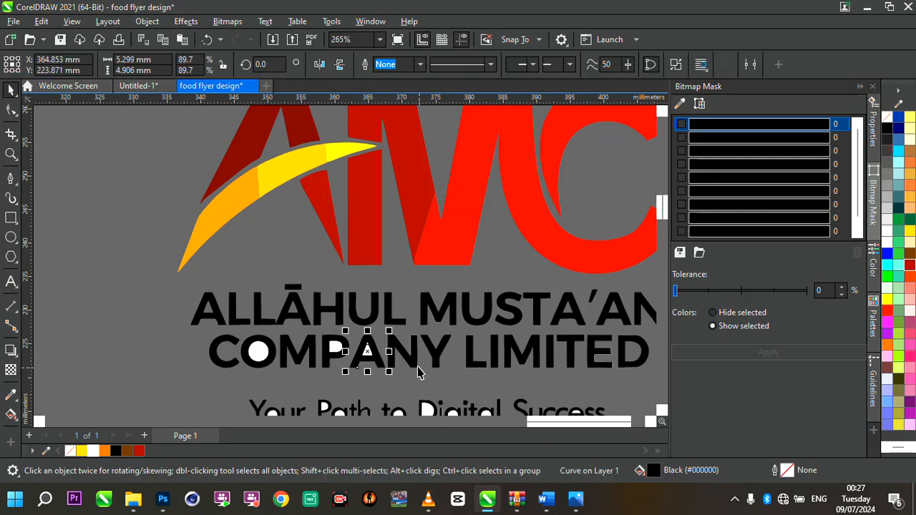
drag(167, 321, 393, 373)
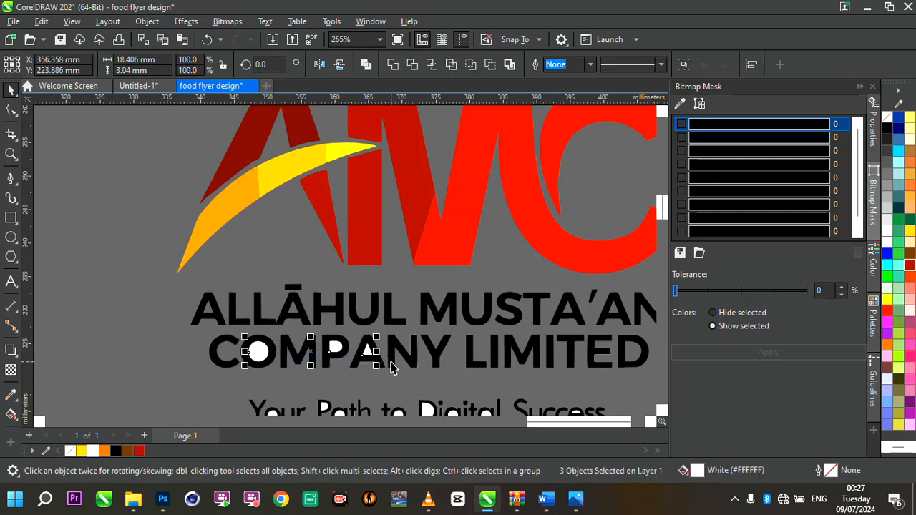
click(320, 358)
scroll(322, 351, down, 2)
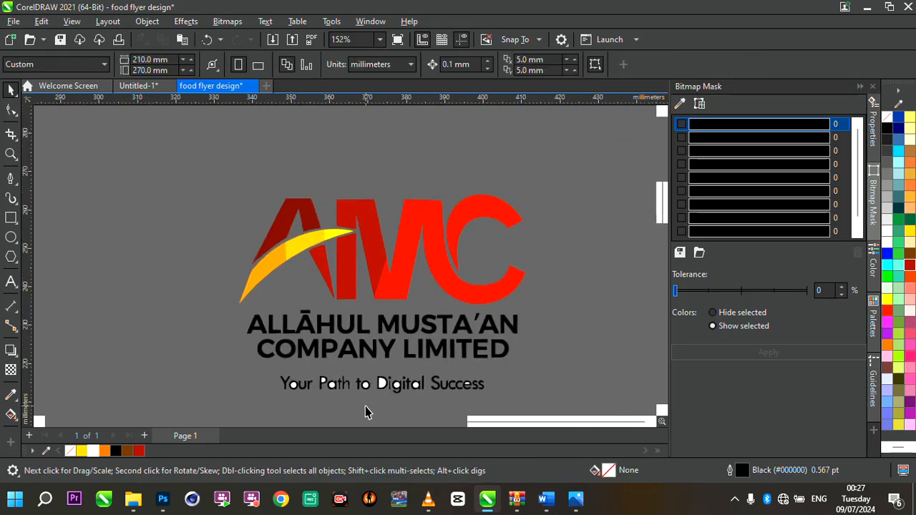
scroll(365, 406, up, 3)
drag(222, 392, 337, 366)
key(Delete)
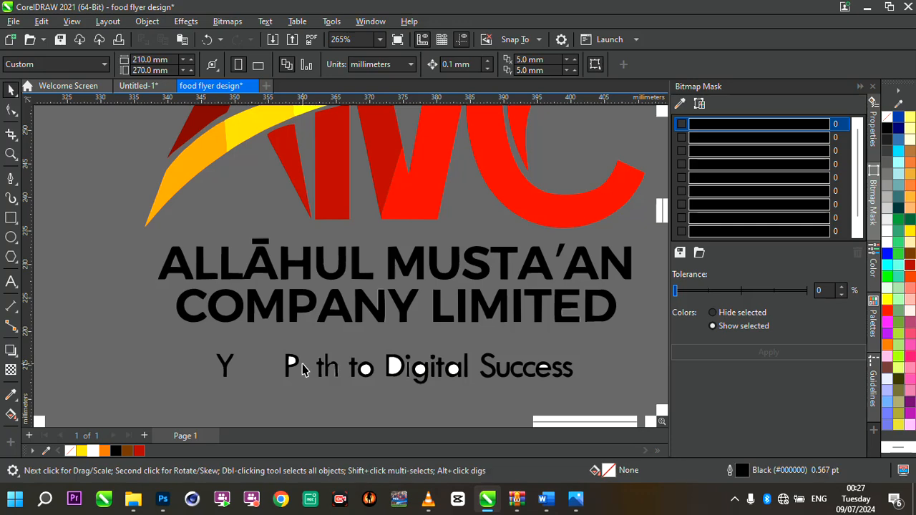
key(ctrl+z)
- Delete the white fragments inside the letters of 'Your Path' in the tagline
click(210, 370)
scroll(215, 370, up, 4)
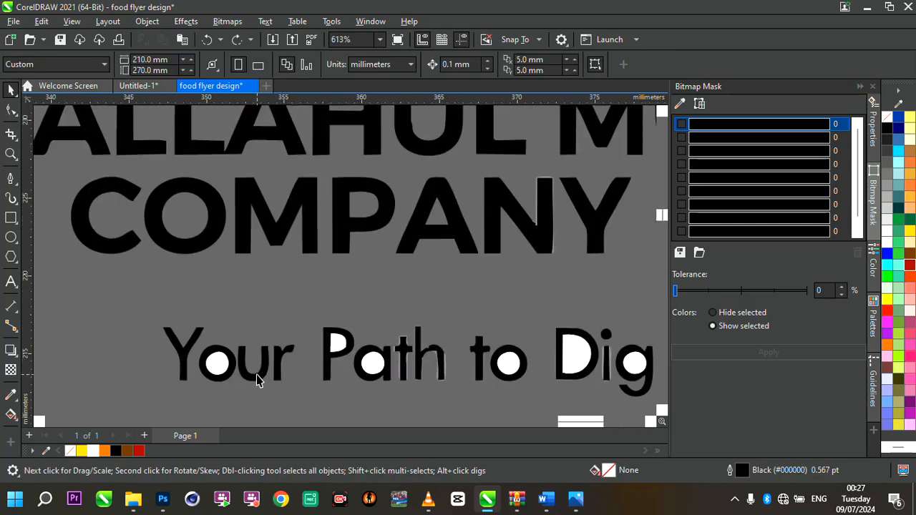
drag(221, 363, 340, 340)
click(377, 365)
key(Delete)
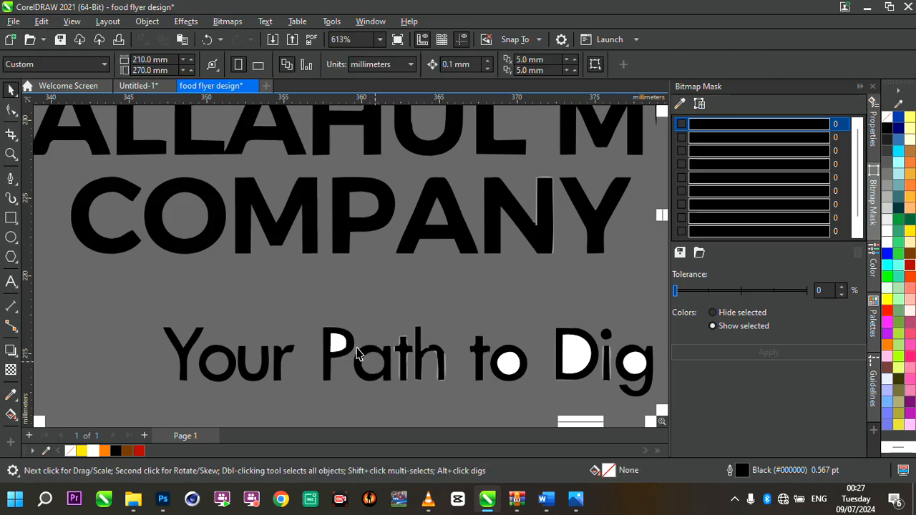
click(339, 345)
key(Delete)
click(408, 345)
key(Delete)
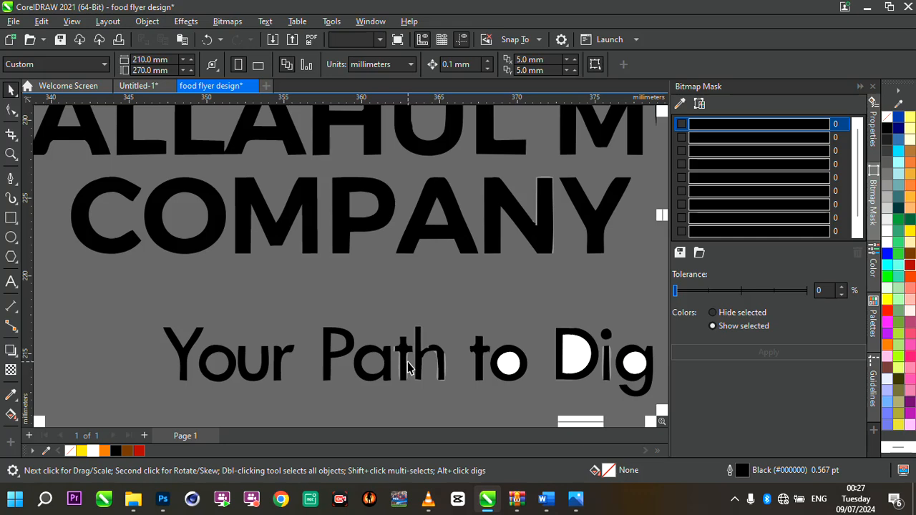
click(408, 367)
key(Delete)
click(444, 365)
key(Delete)
- Delete the remaining white fragments inside the letters of 'to Digital Success' in the tagline
scroll(401, 349, down, 2)
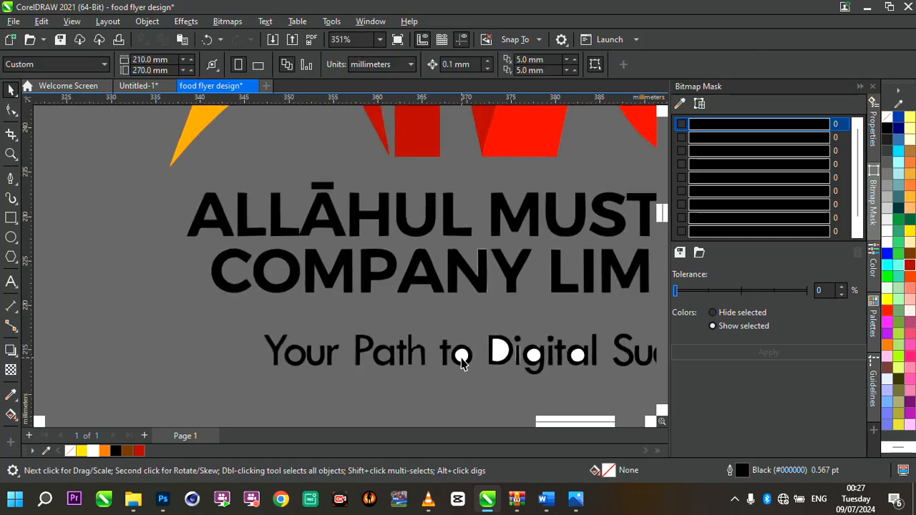
click(497, 351)
key(Delete)
click(501, 350)
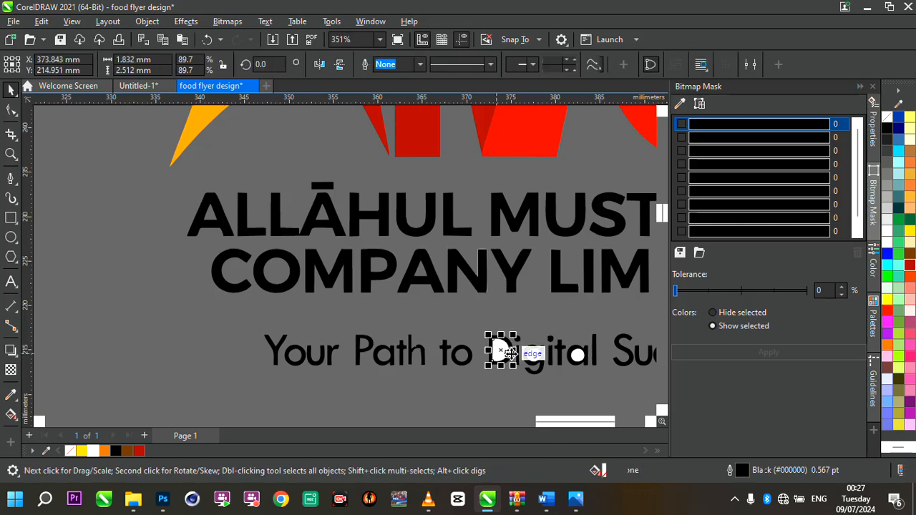
key(Delete)
click(521, 358)
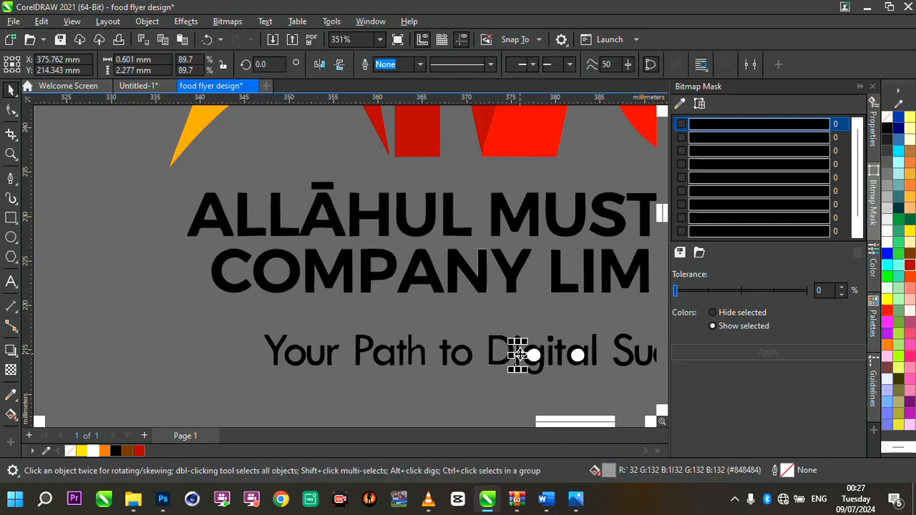
key(Delete)
scroll(537, 360, up, 3)
click(537, 355)
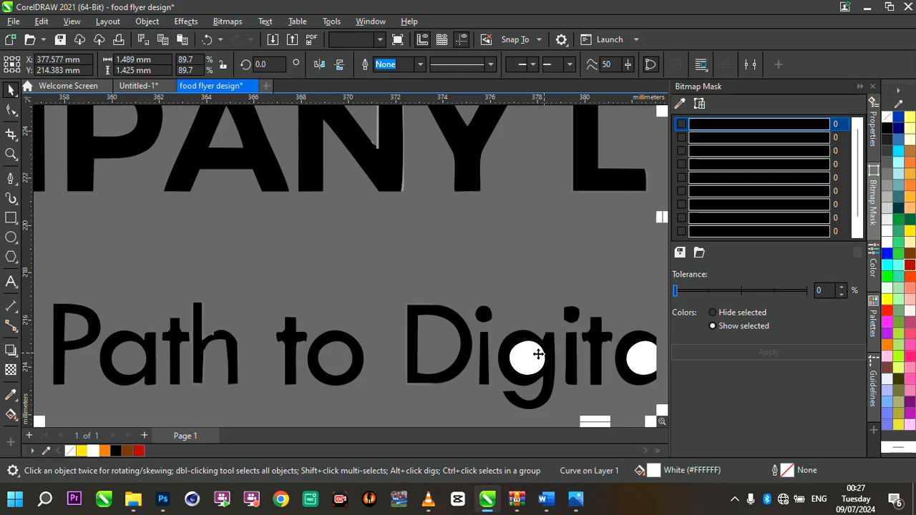
key(Delete)
scroll(458, 341, down, 3)
scroll(466, 335, up, 3)
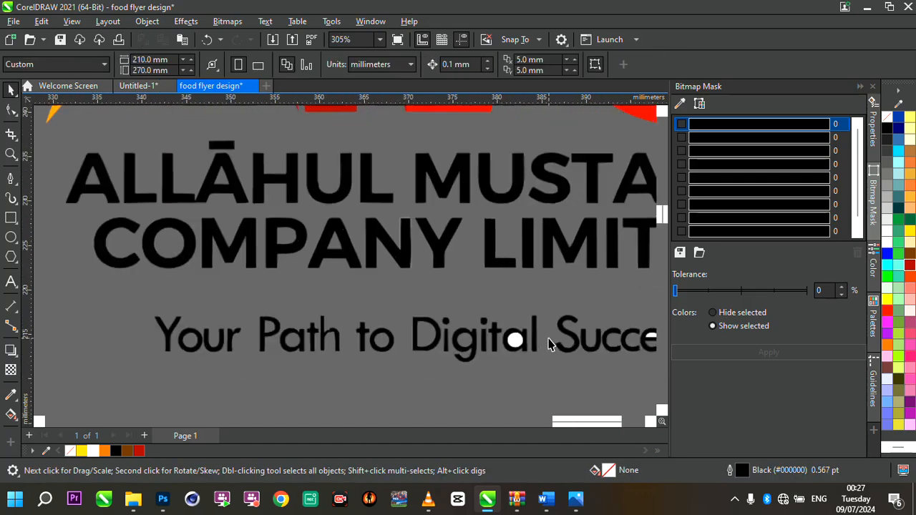
click(471, 339)
key(Delete)
scroll(473, 341, down, 2)
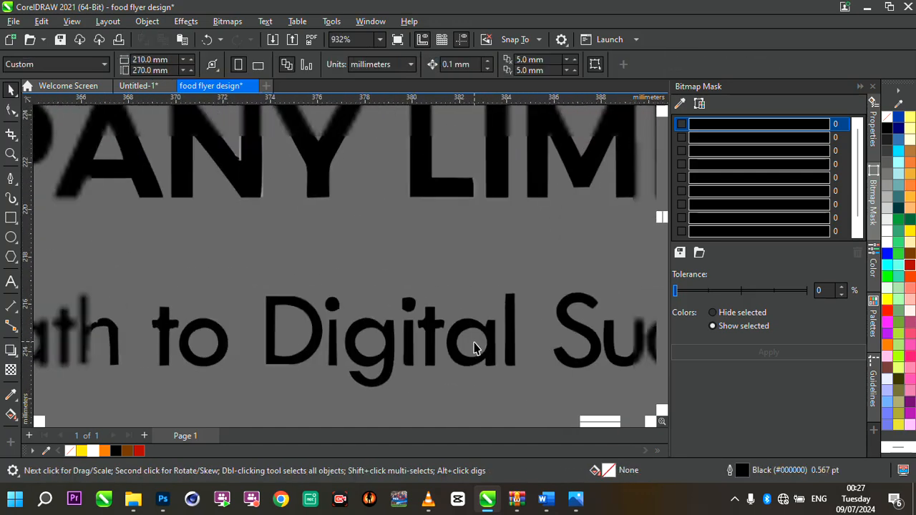
click(609, 343)
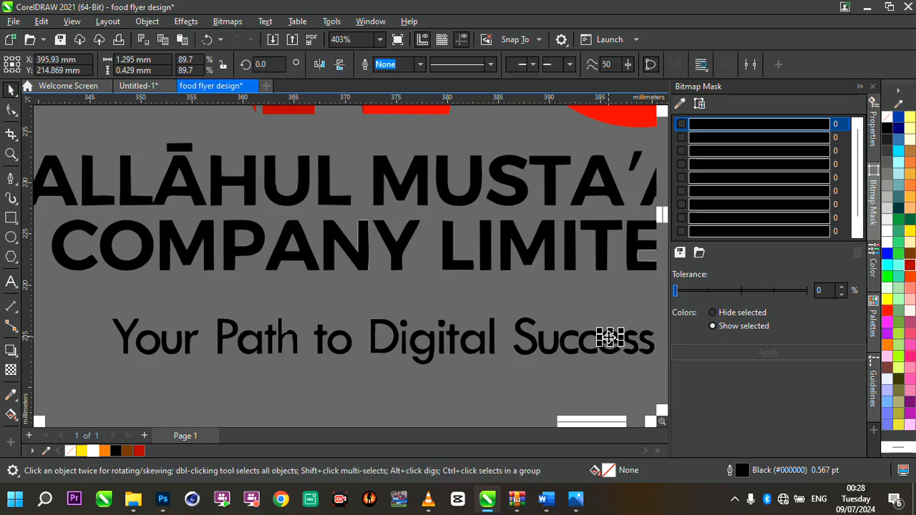
key(Delete)
- Marquee-select all pieces of the traced logo and group them
scroll(468, 315, down, 2)
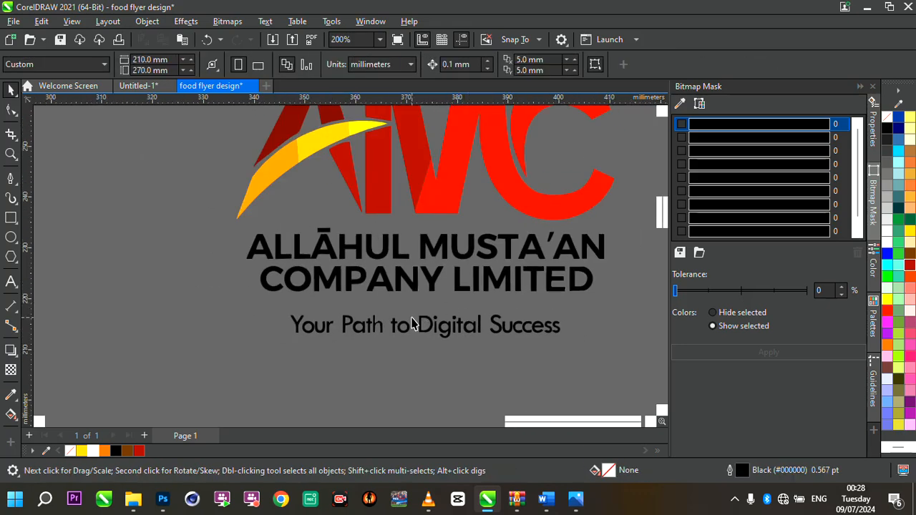
scroll(412, 324, down, 2)
drag(294, 171, 597, 380)
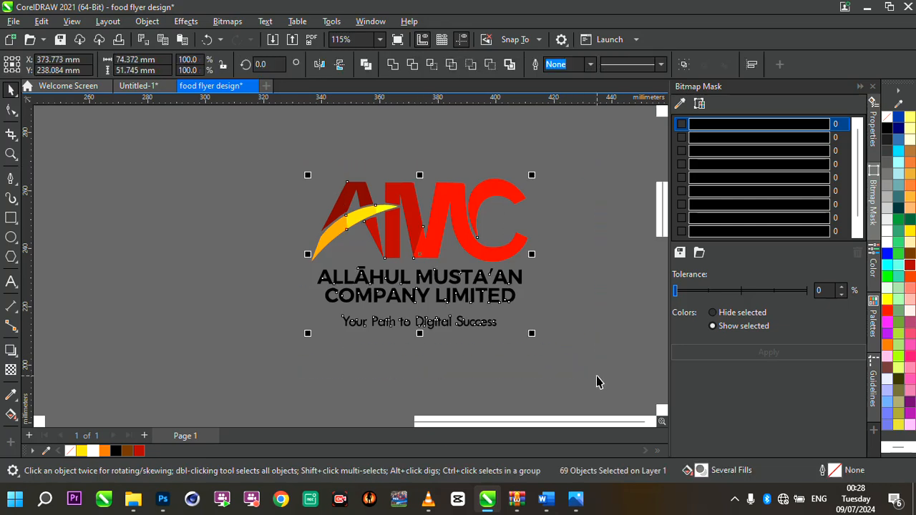
key(ctrl+g)
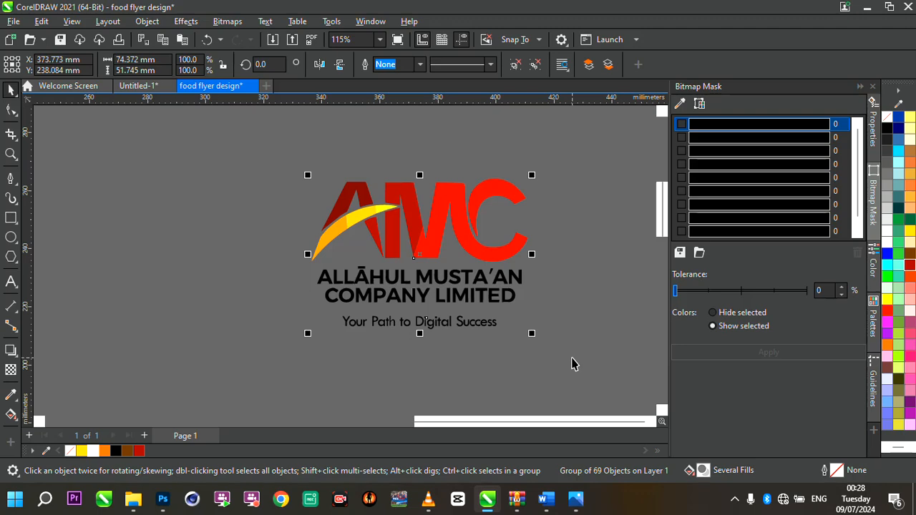
- Fill the grouped traced logo with white
scroll(518, 306, down, 2)
scroll(463, 261, up, 3)
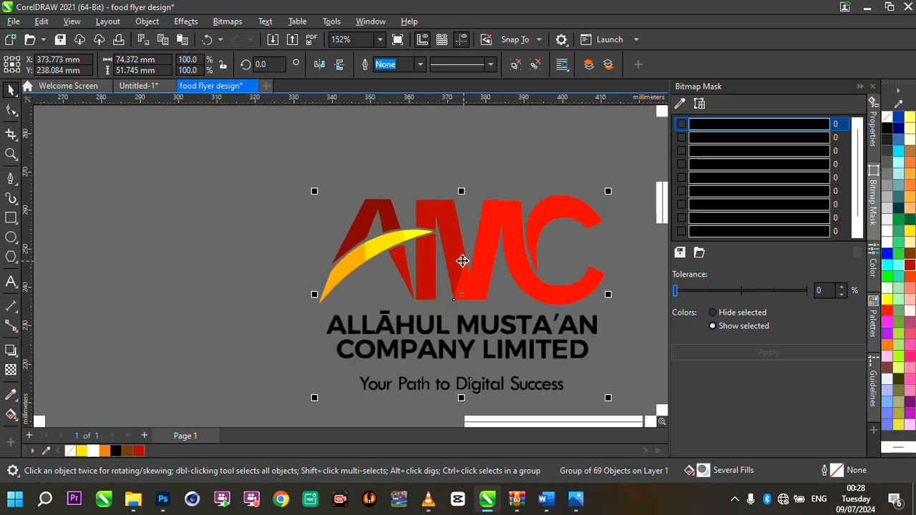
click(93, 451)
- Scale the white logo down to about 24 mm wide and place it in the flyer's top-right corner
scroll(528, 274, down, 4)
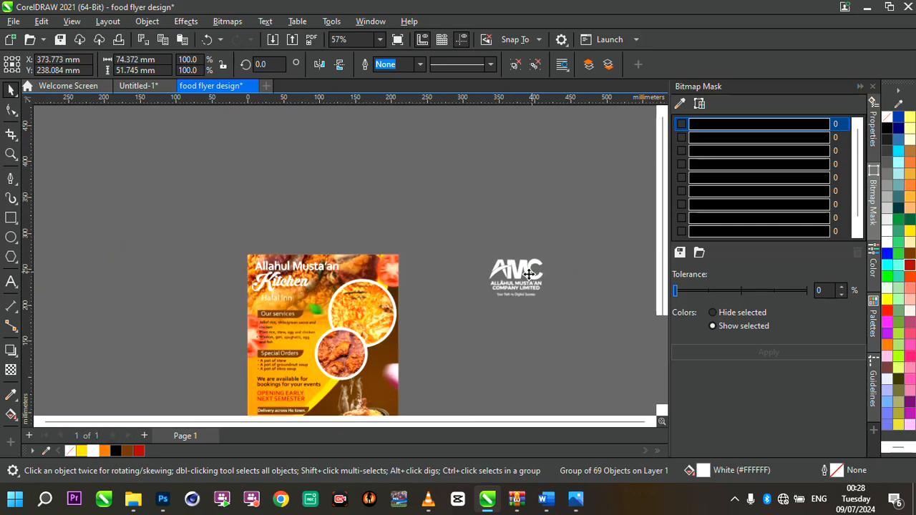
drag(552, 304, 488, 285)
scroll(355, 266, up, 1)
scroll(353, 266, up, 1)
scroll(343, 259, up, 2)
scroll(488, 284, down, 2)
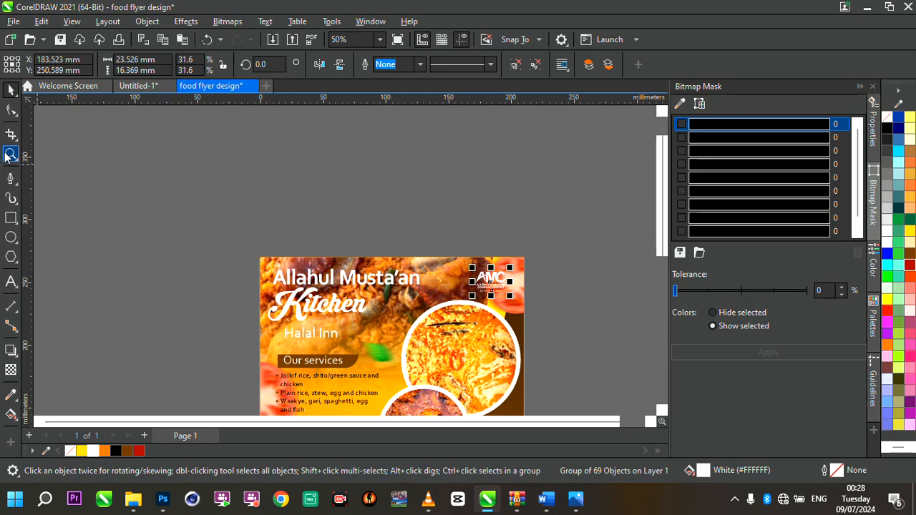
- Zoom to the whole flyer and view it in Full-screen Preview
double_click(5, 154)
click(10, 90)
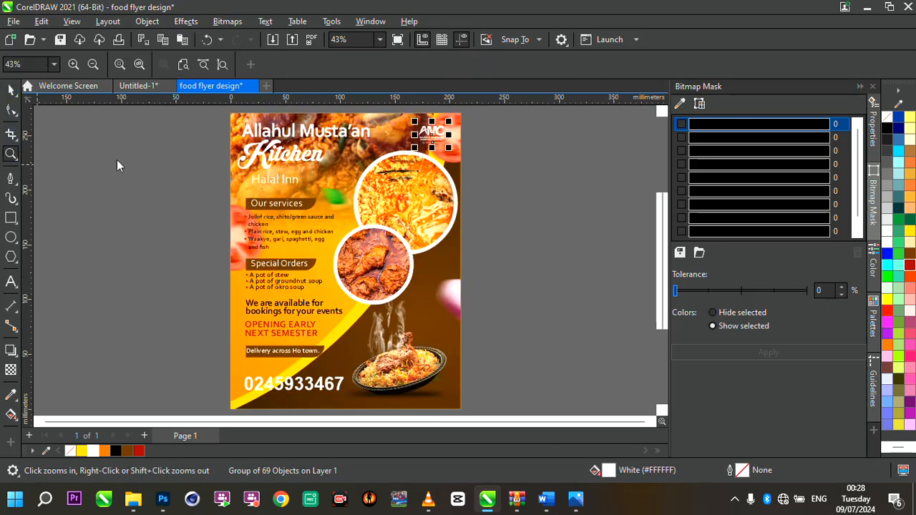
click(153, 186)
right_click(153, 186)
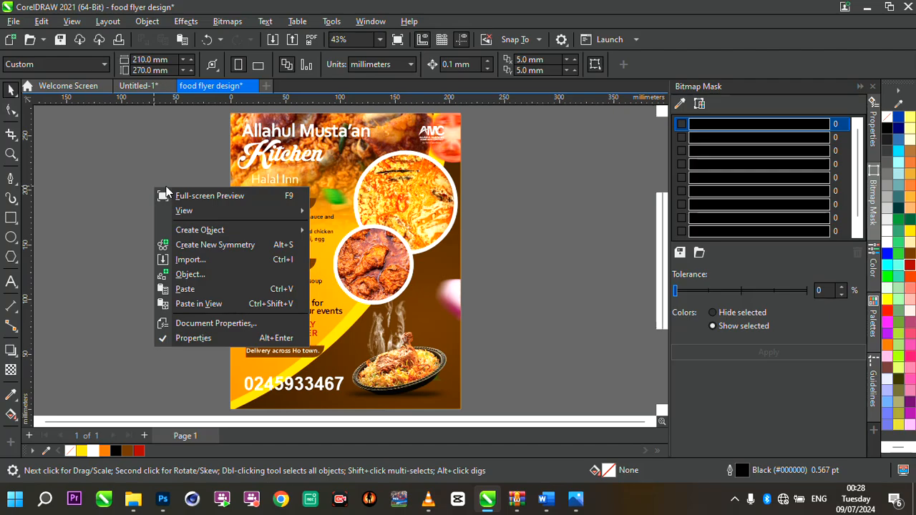
click(202, 197)
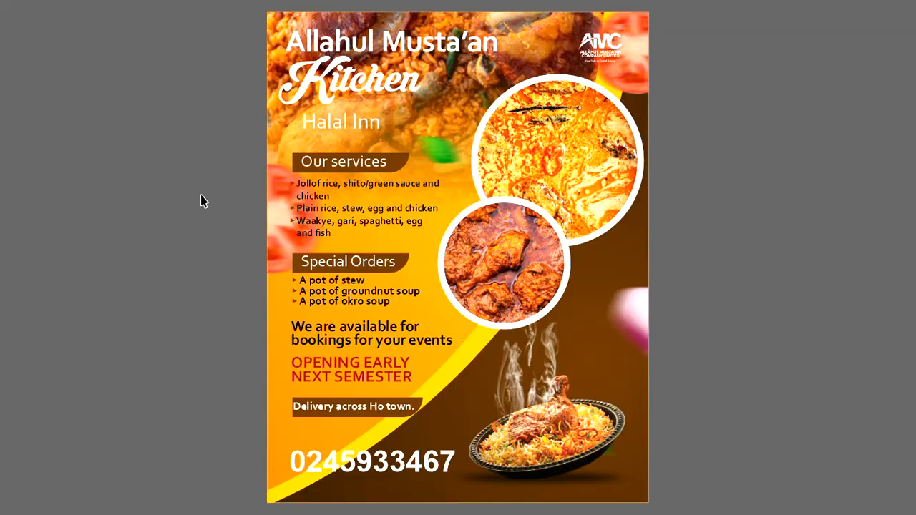
click(201, 196)
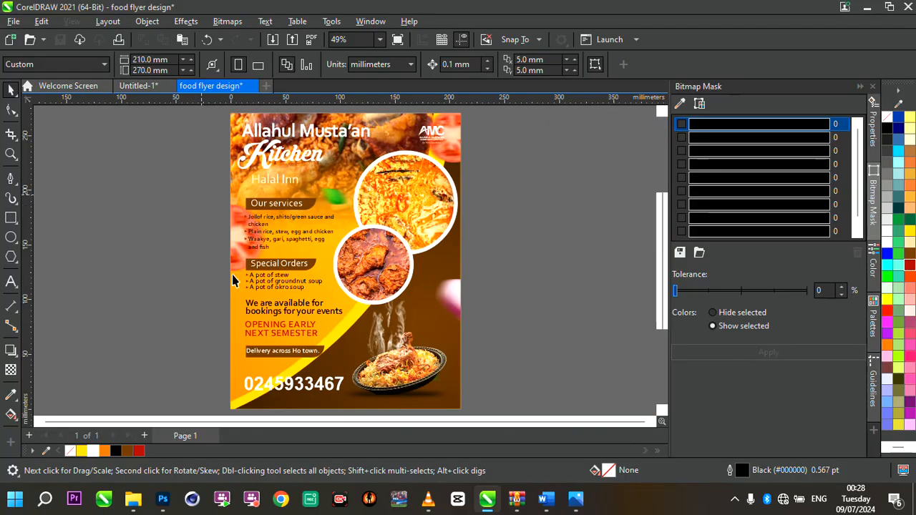
click(312, 389)
click(177, 266)
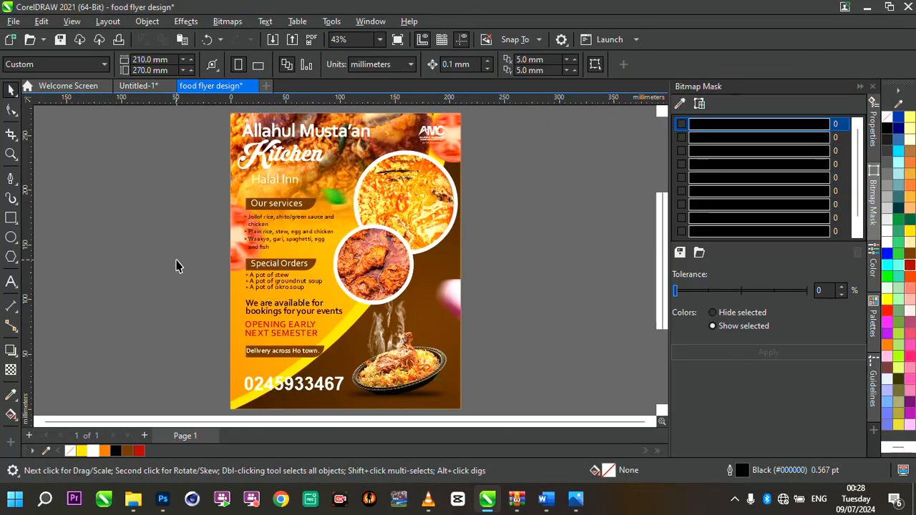